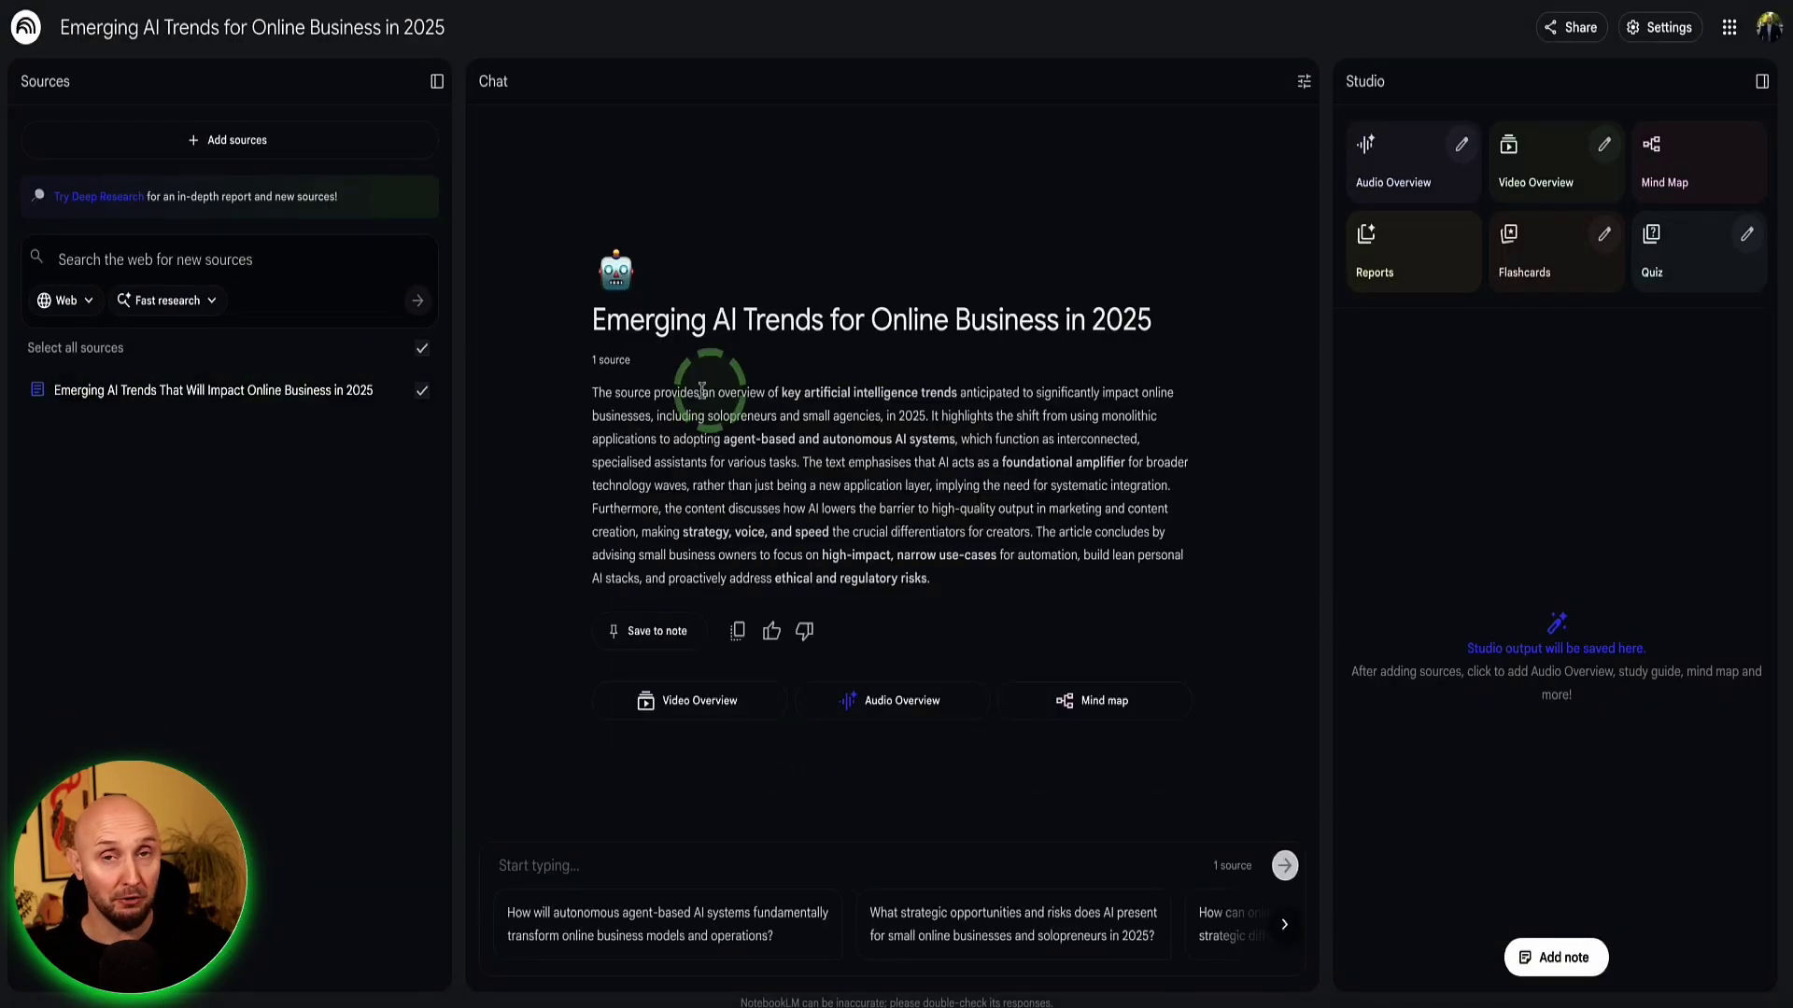
# Preview the demo notebook: view Add sources, play the Audio Overview, and answer the quiz with option A.
pyautogui.click(233, 145)
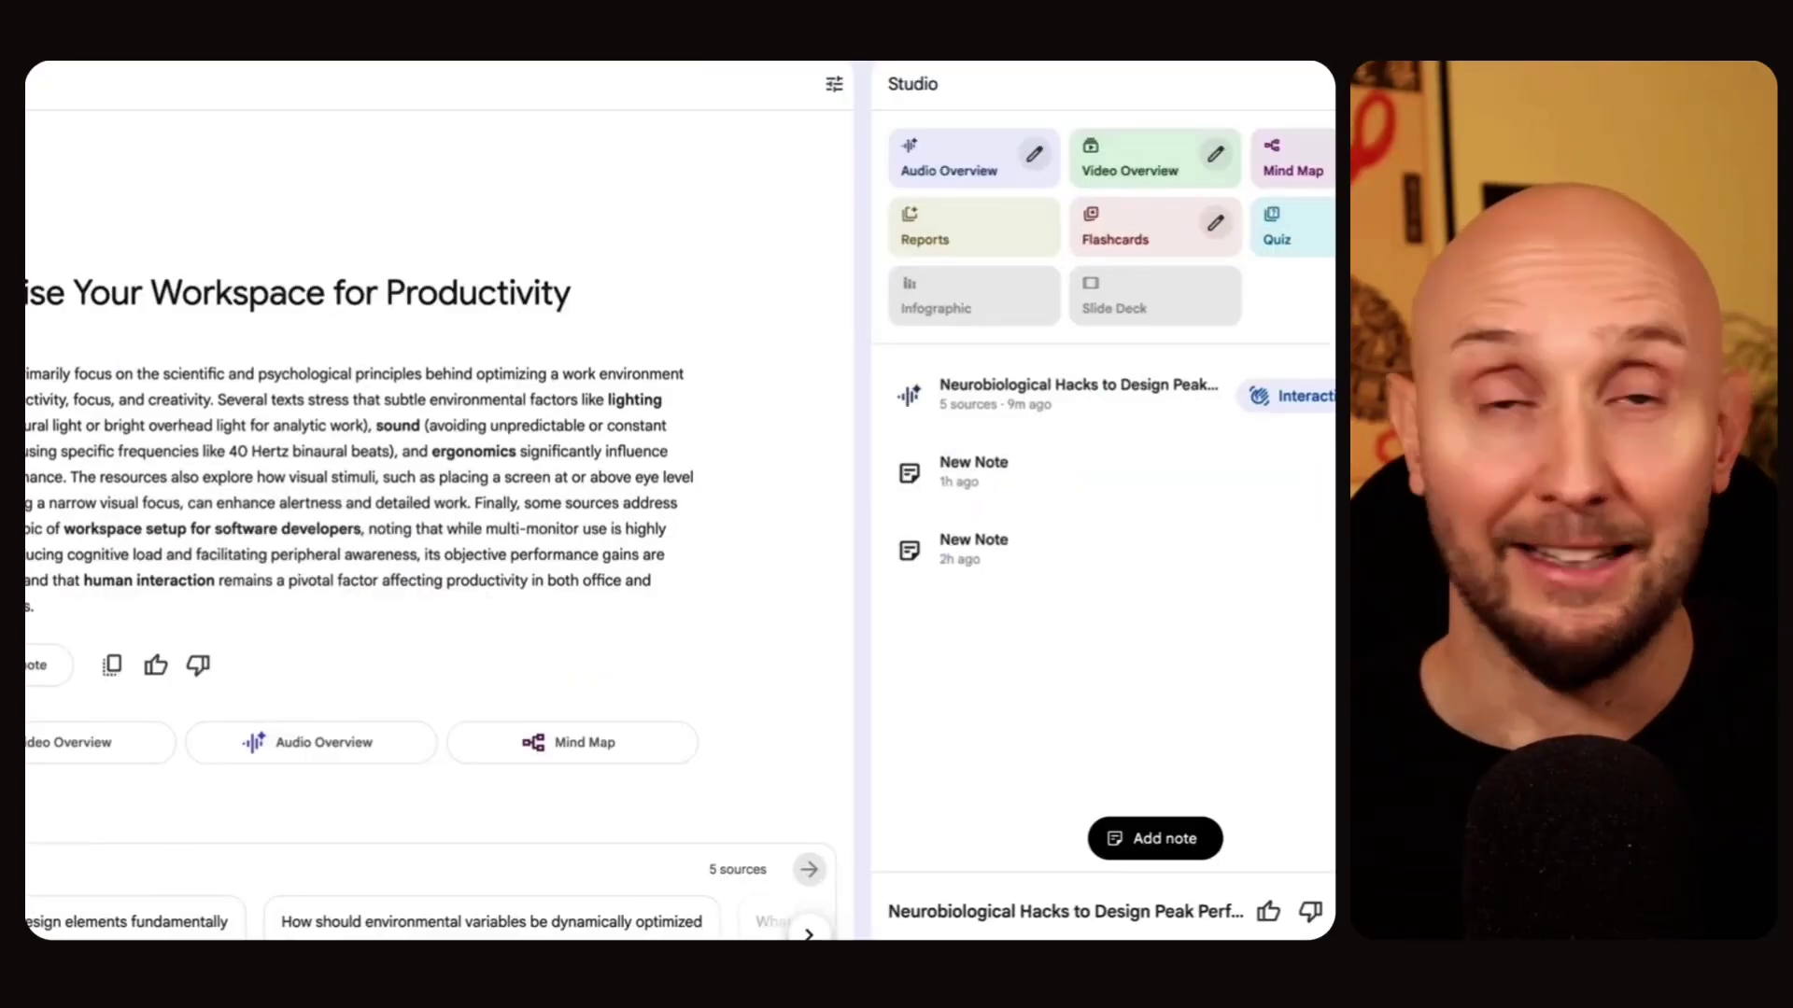
pyautogui.click(1040, 388)
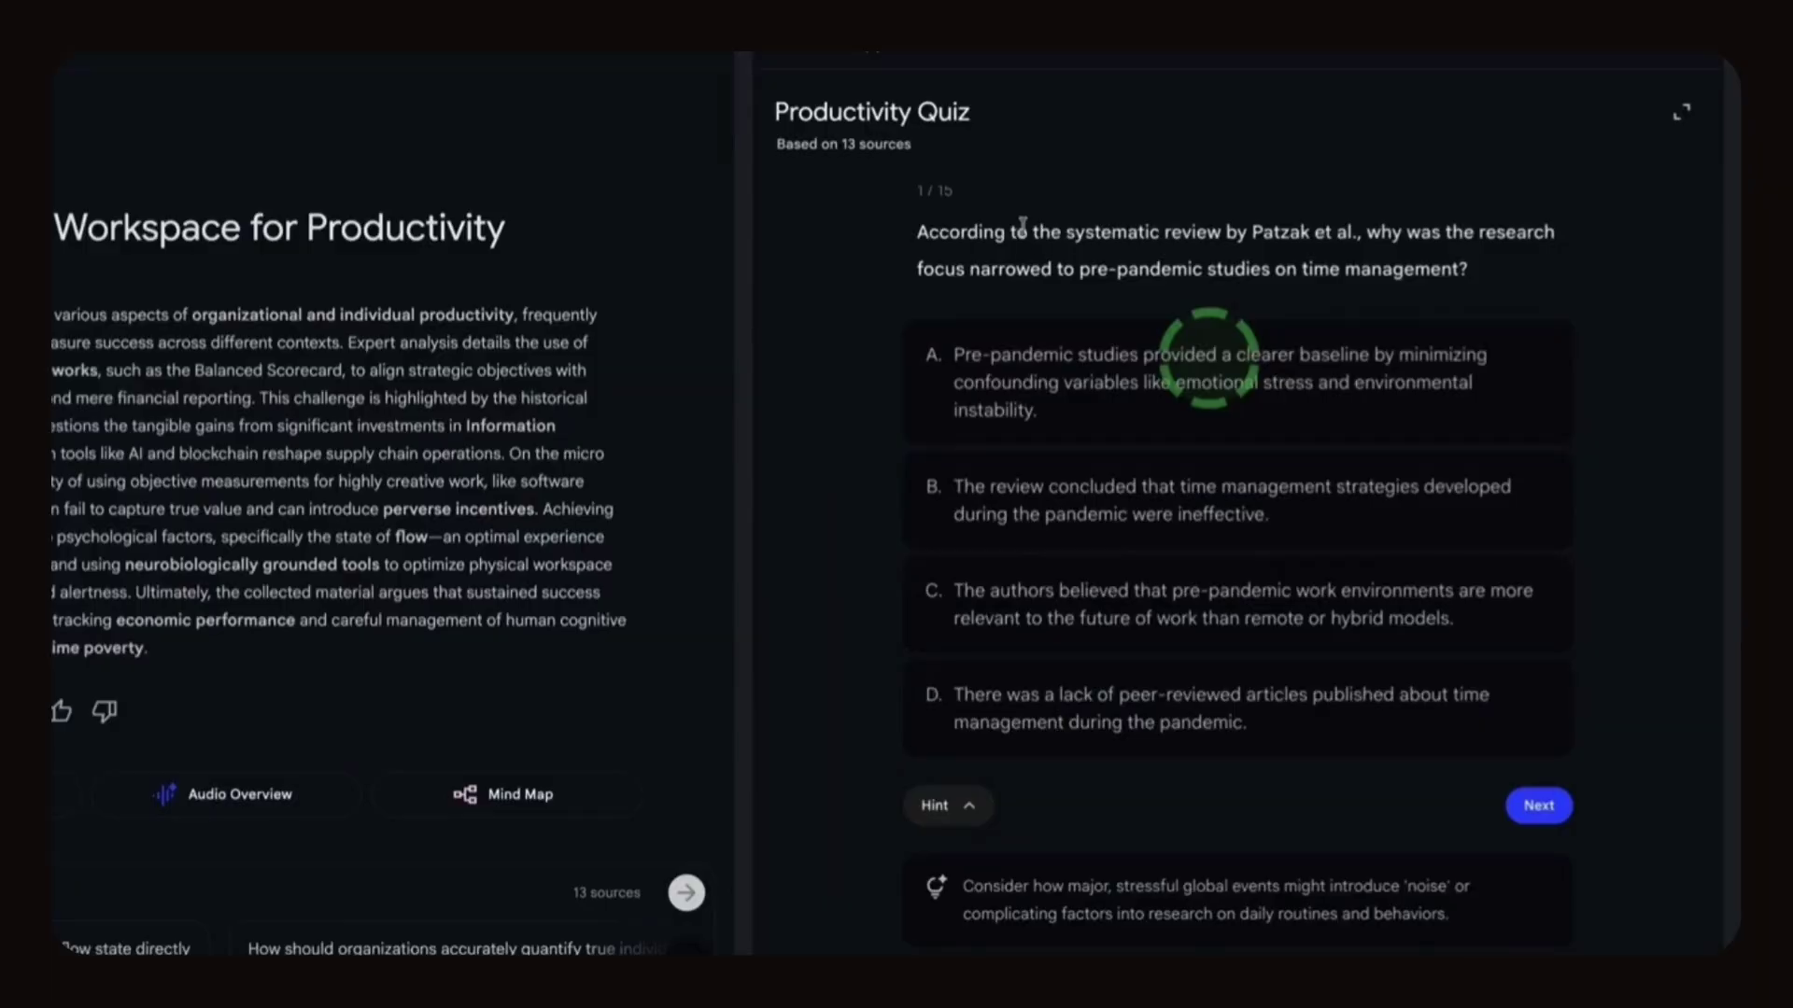
pyautogui.click(1209, 364)
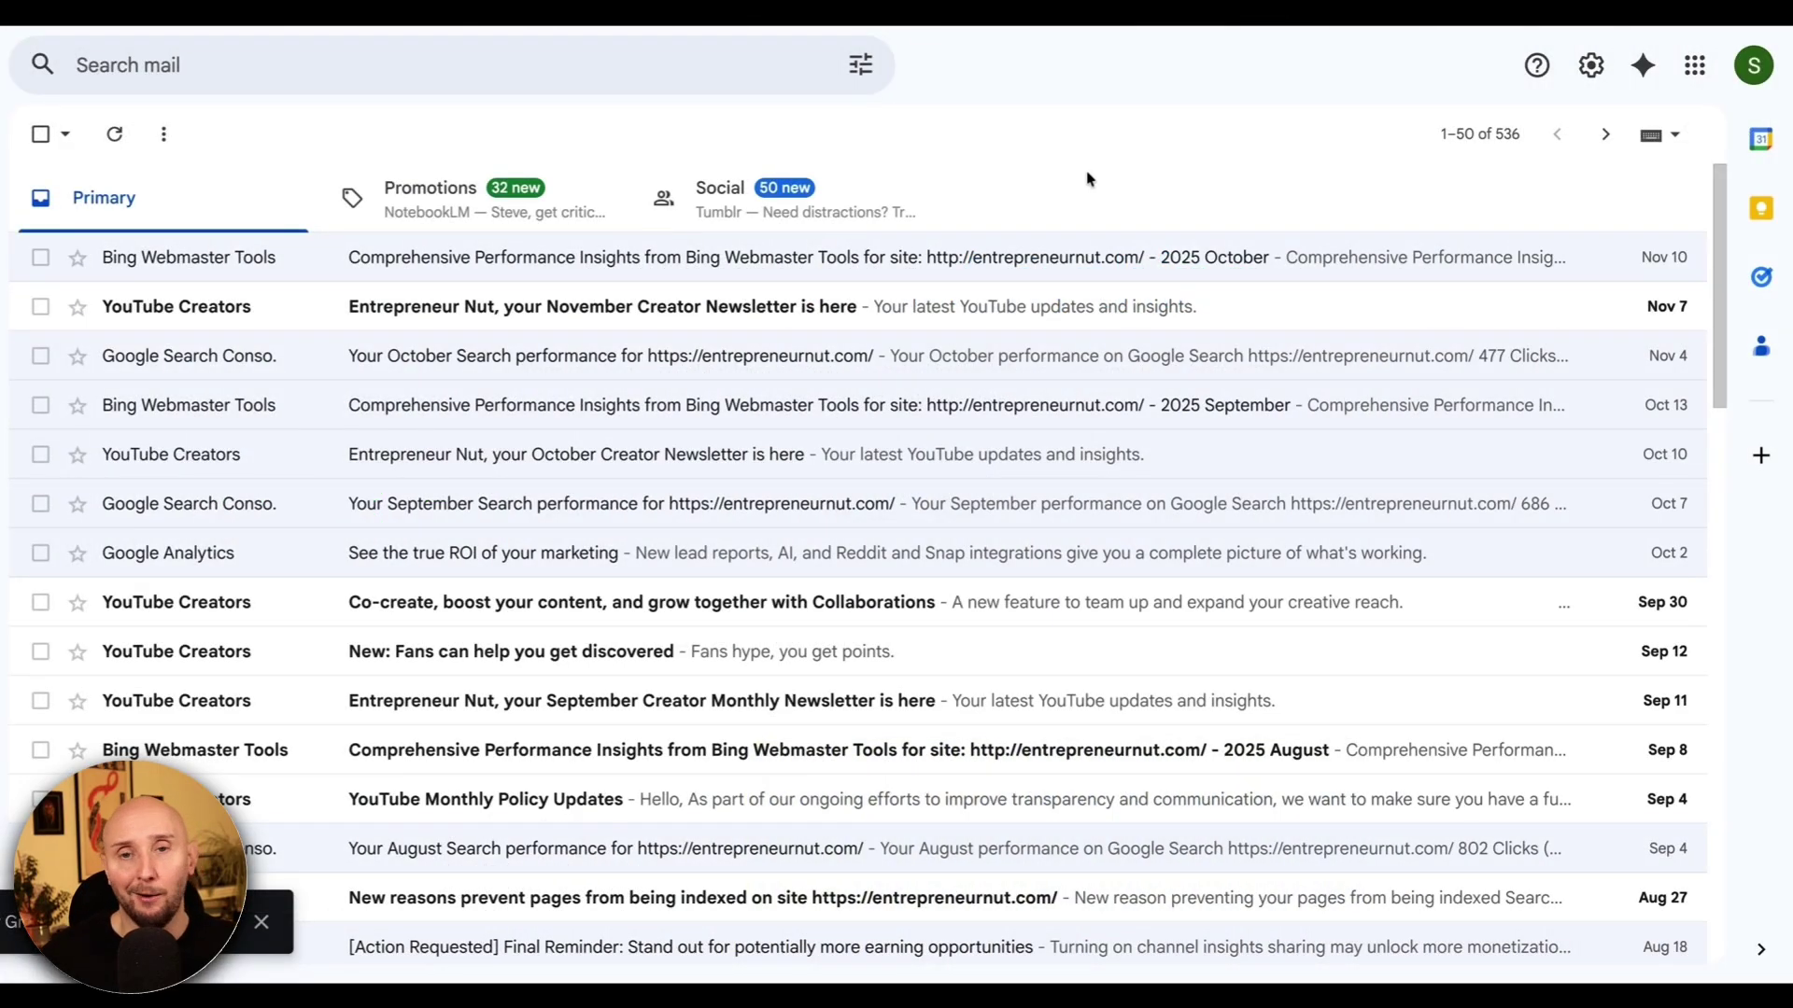
# Launch NotebookLM from Gmail's Google apps grid.
pyautogui.click(1694, 80)
pyautogui.scroll(-10, 1587, 242)
pyautogui.scroll(-5, 1598, 239)
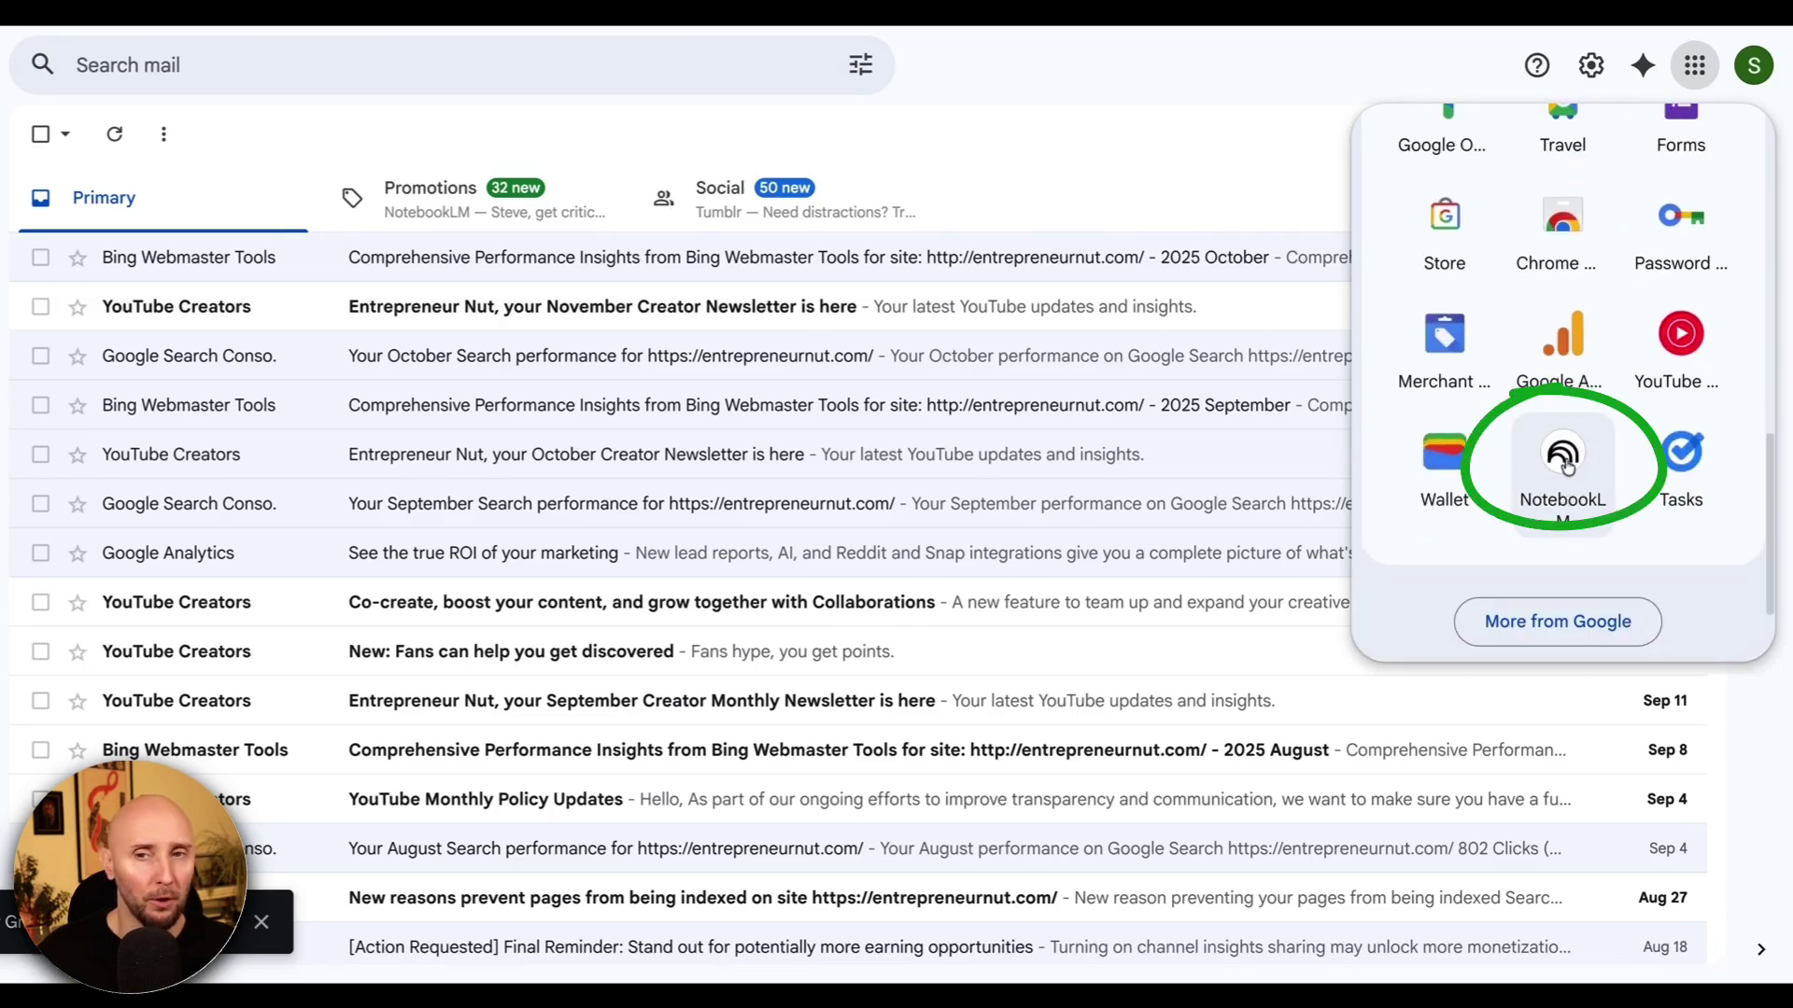
pyautogui.scroll(15, 1566, 462)
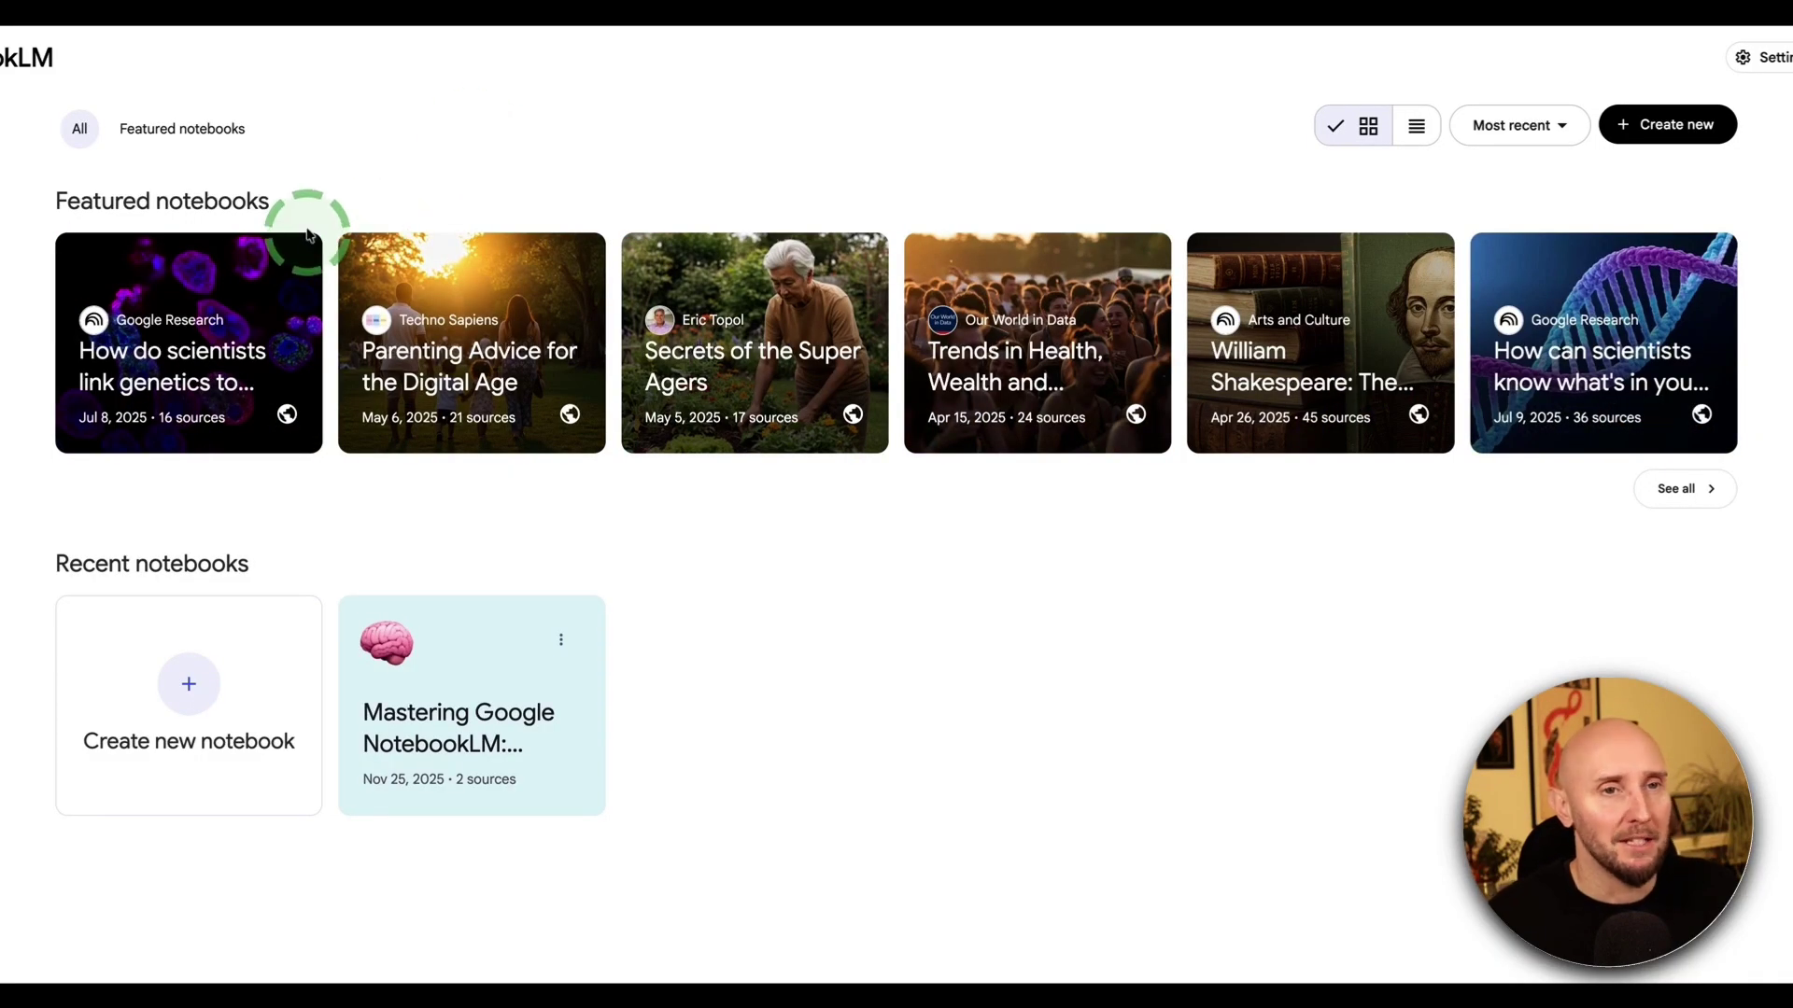
pyautogui.click(224, 194)
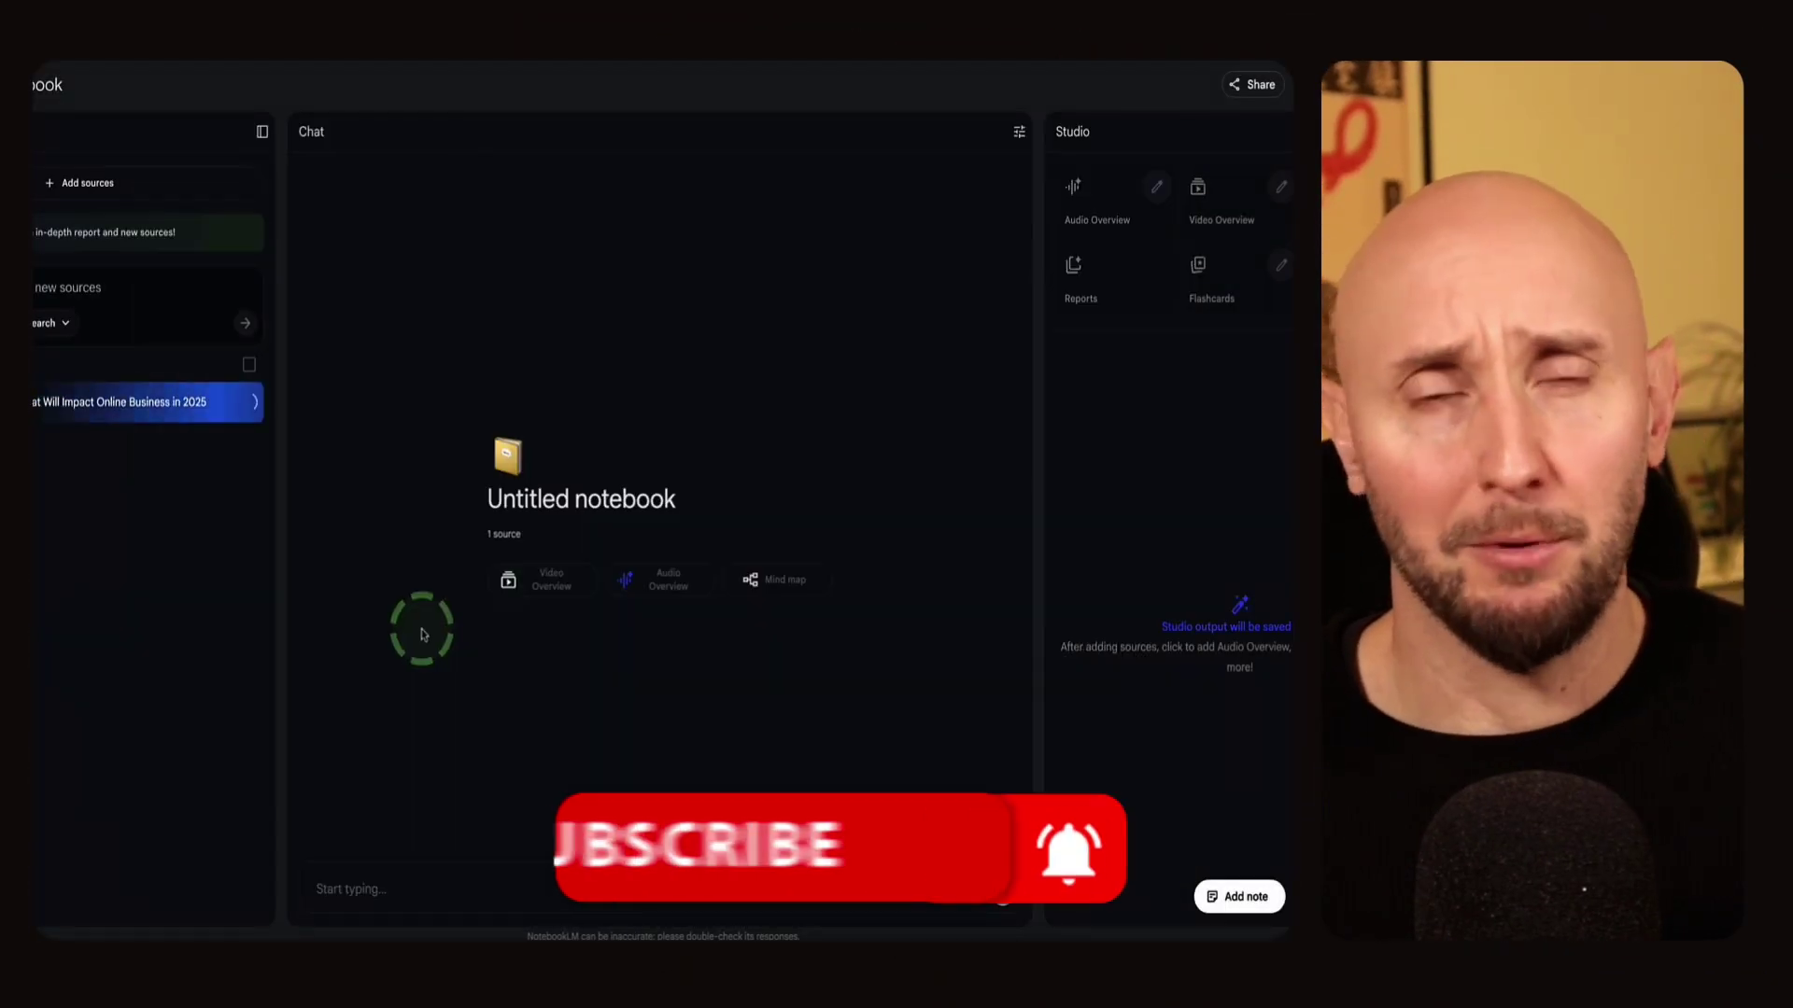
pyautogui.click(79, 183)
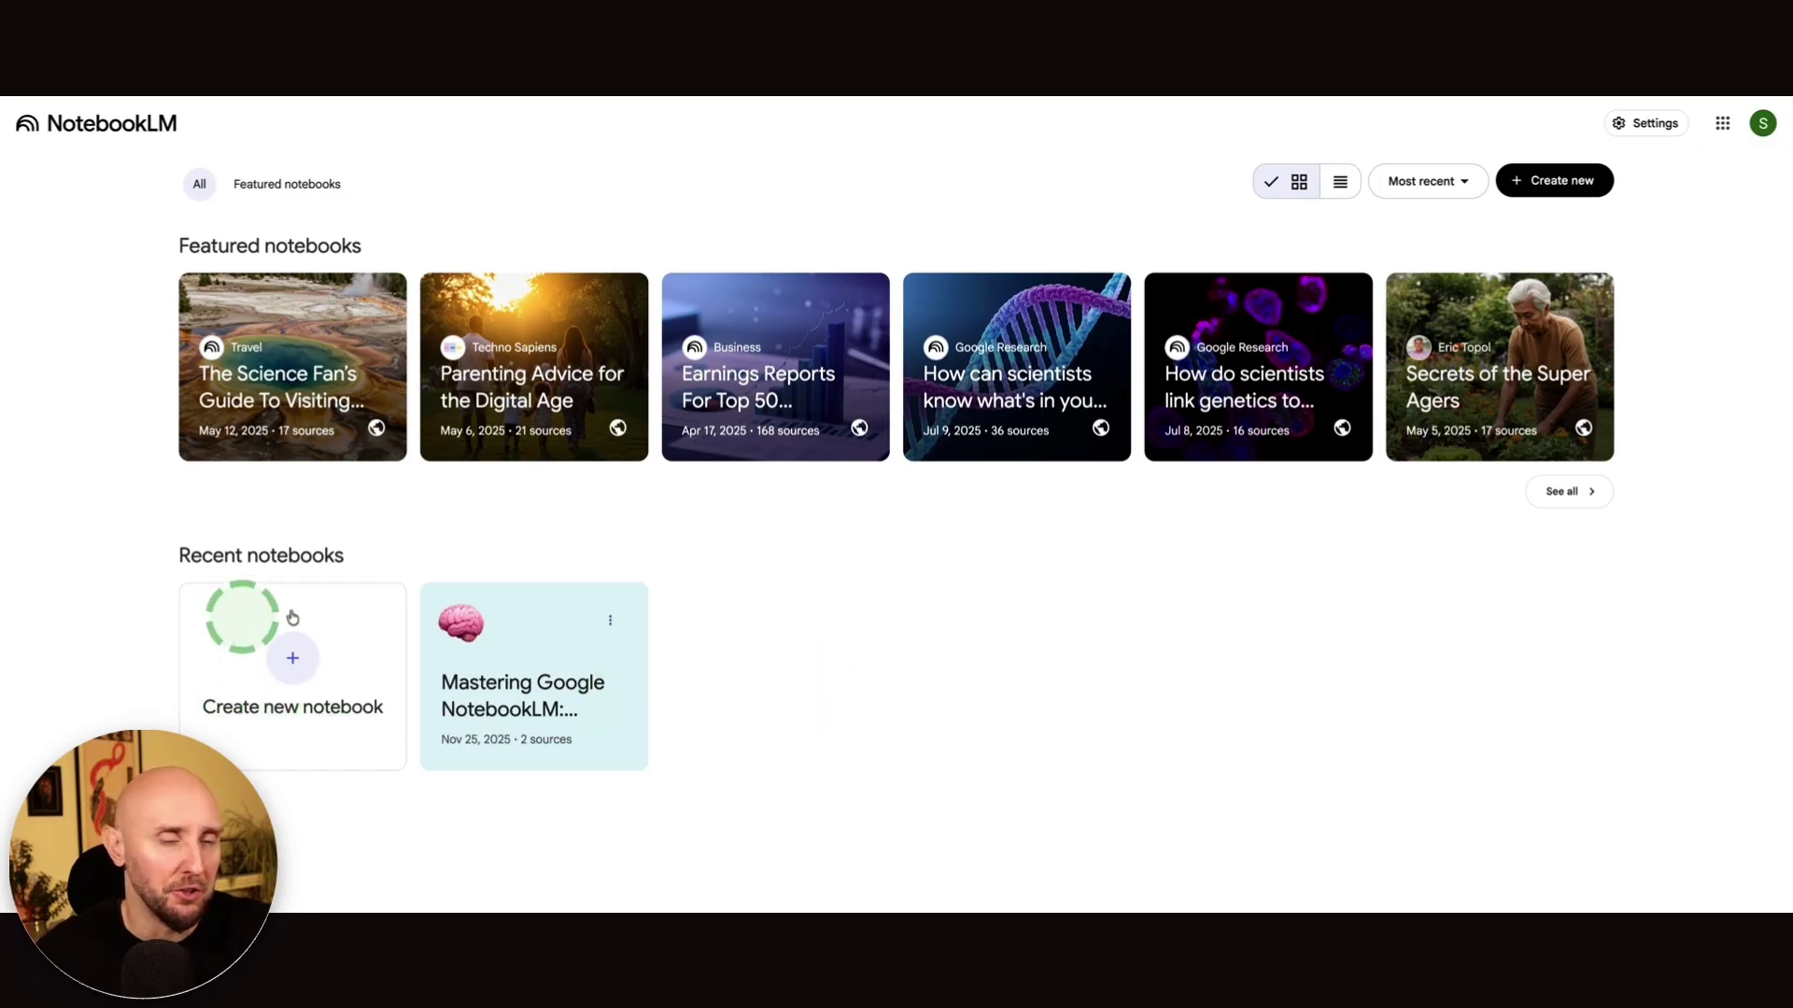
# Create a new notebook with the robinwaite.com and yardikube.com workspace-design articles as website sources.
pyautogui.click(309, 664)
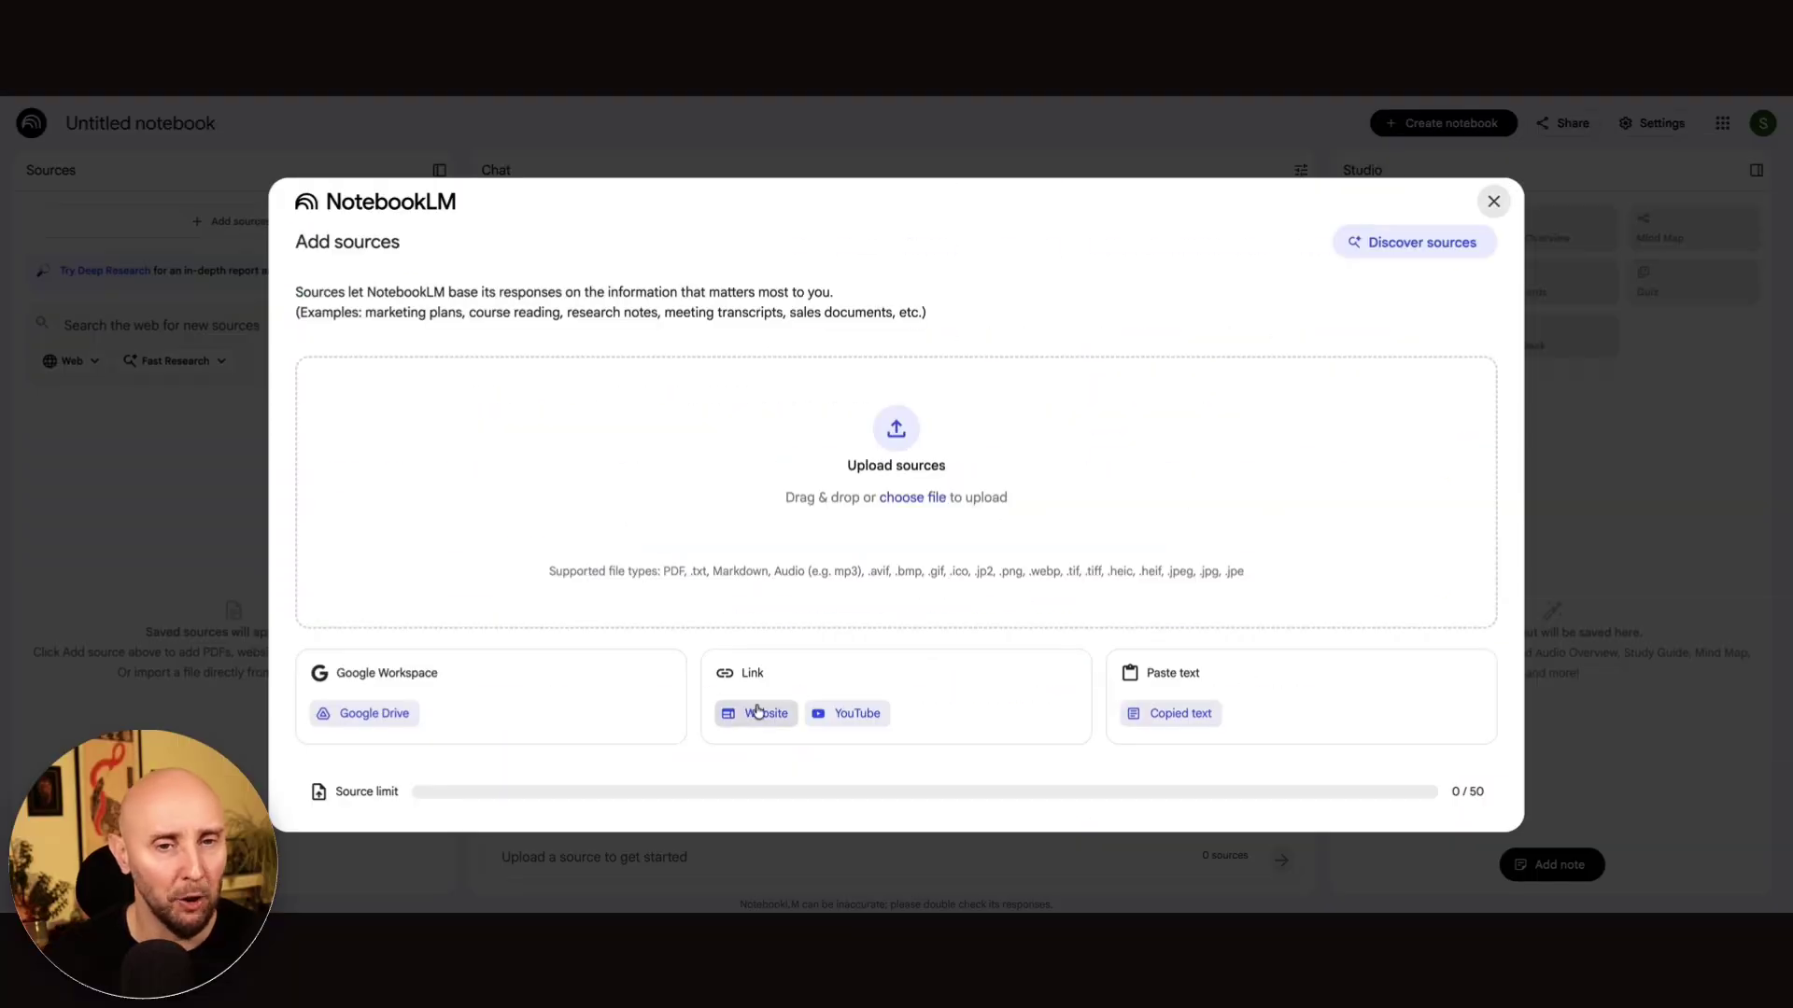
pyautogui.click(766, 715)
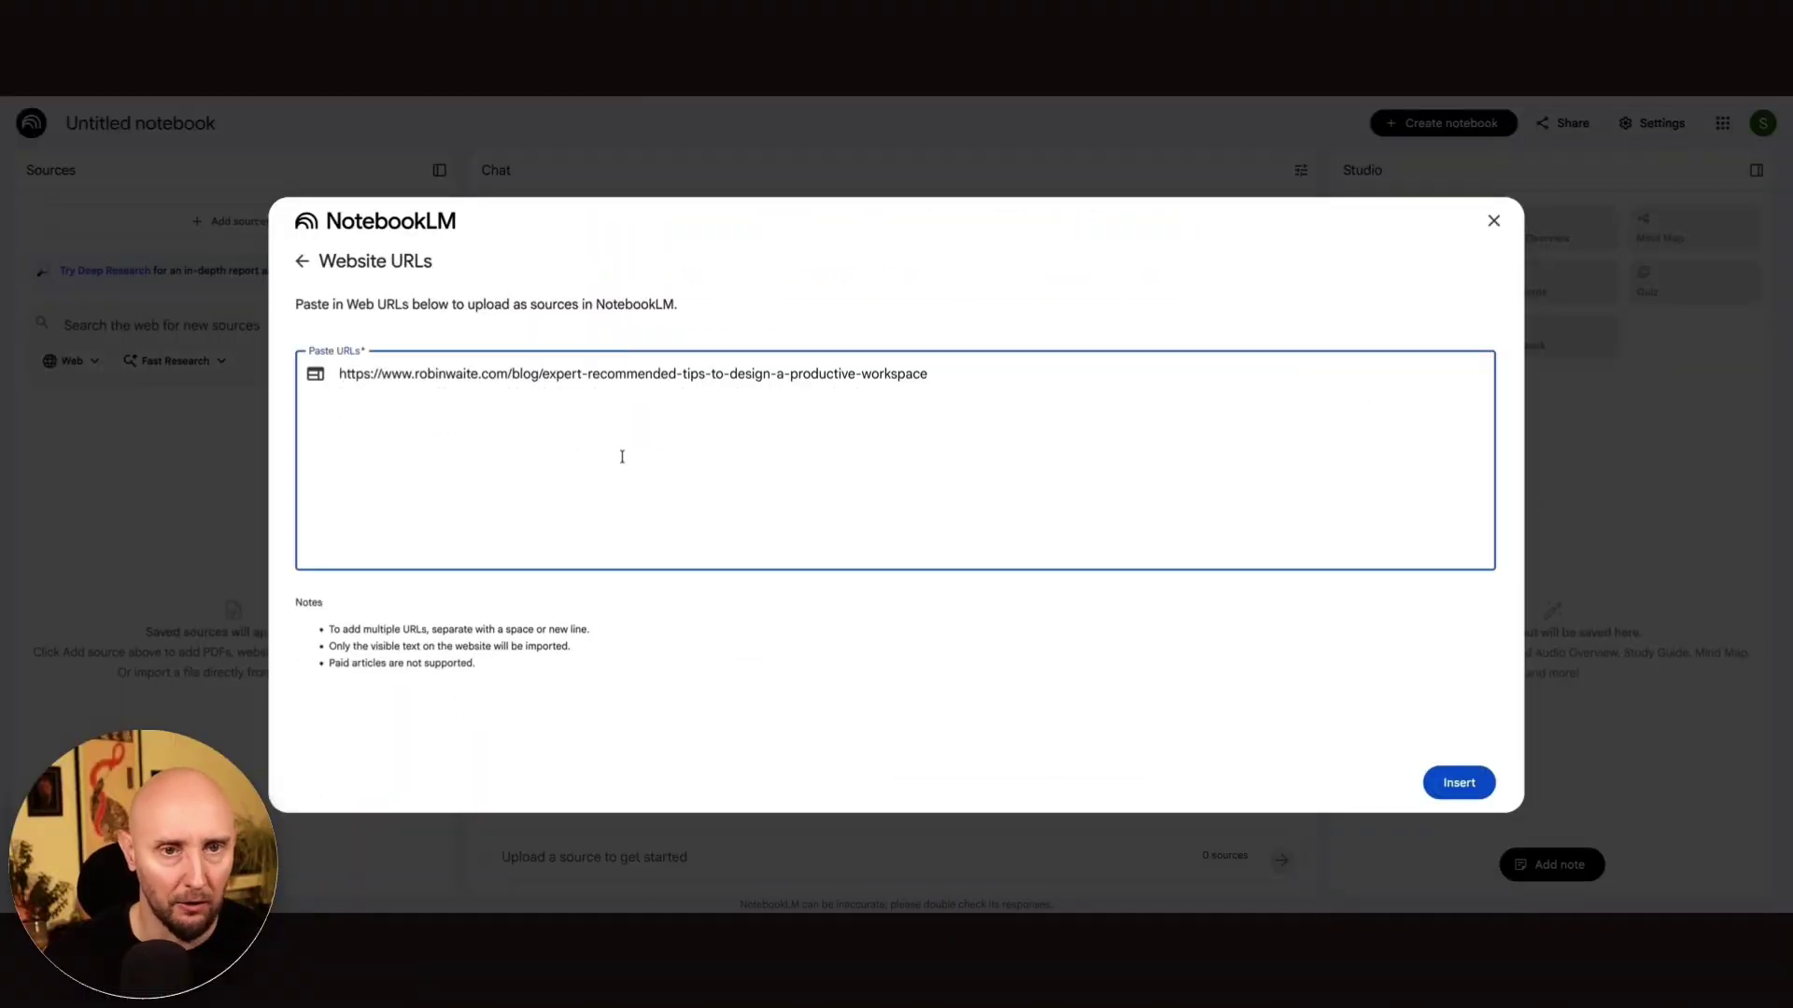
pyautogui.click(1457, 784)
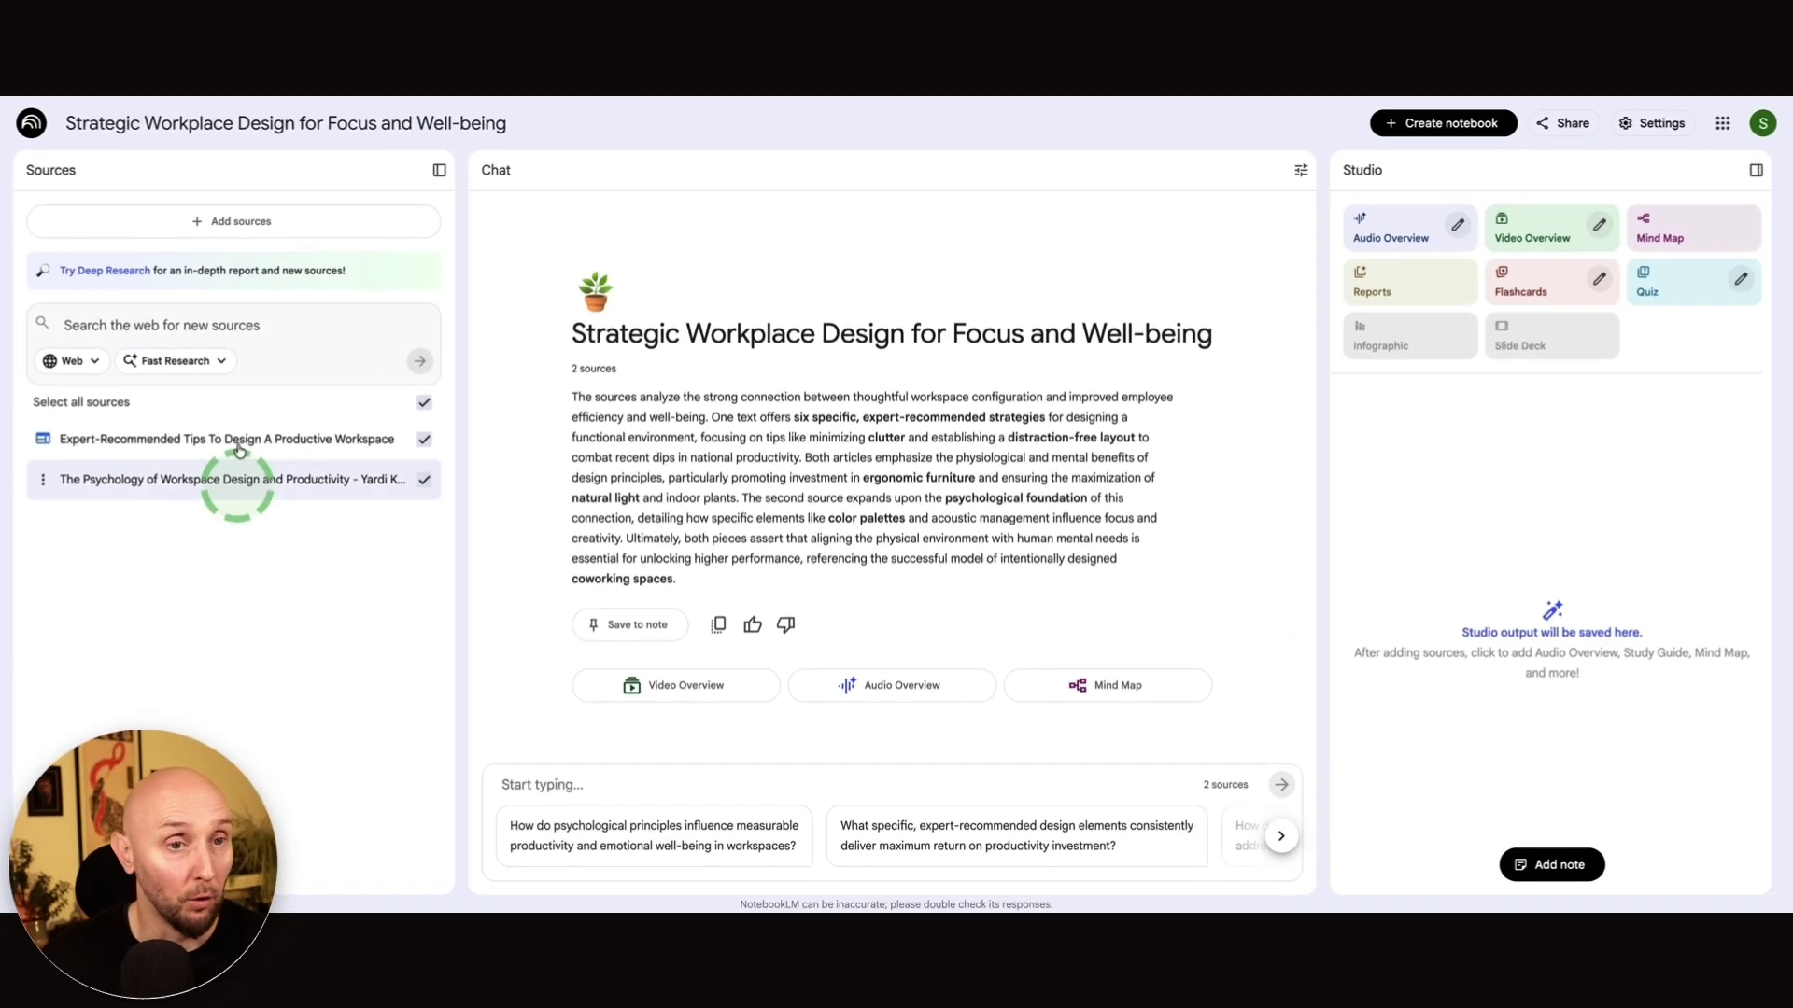
# Open the Expert-Recommended Tips source and read through its source guide.
pyautogui.click(245, 441)
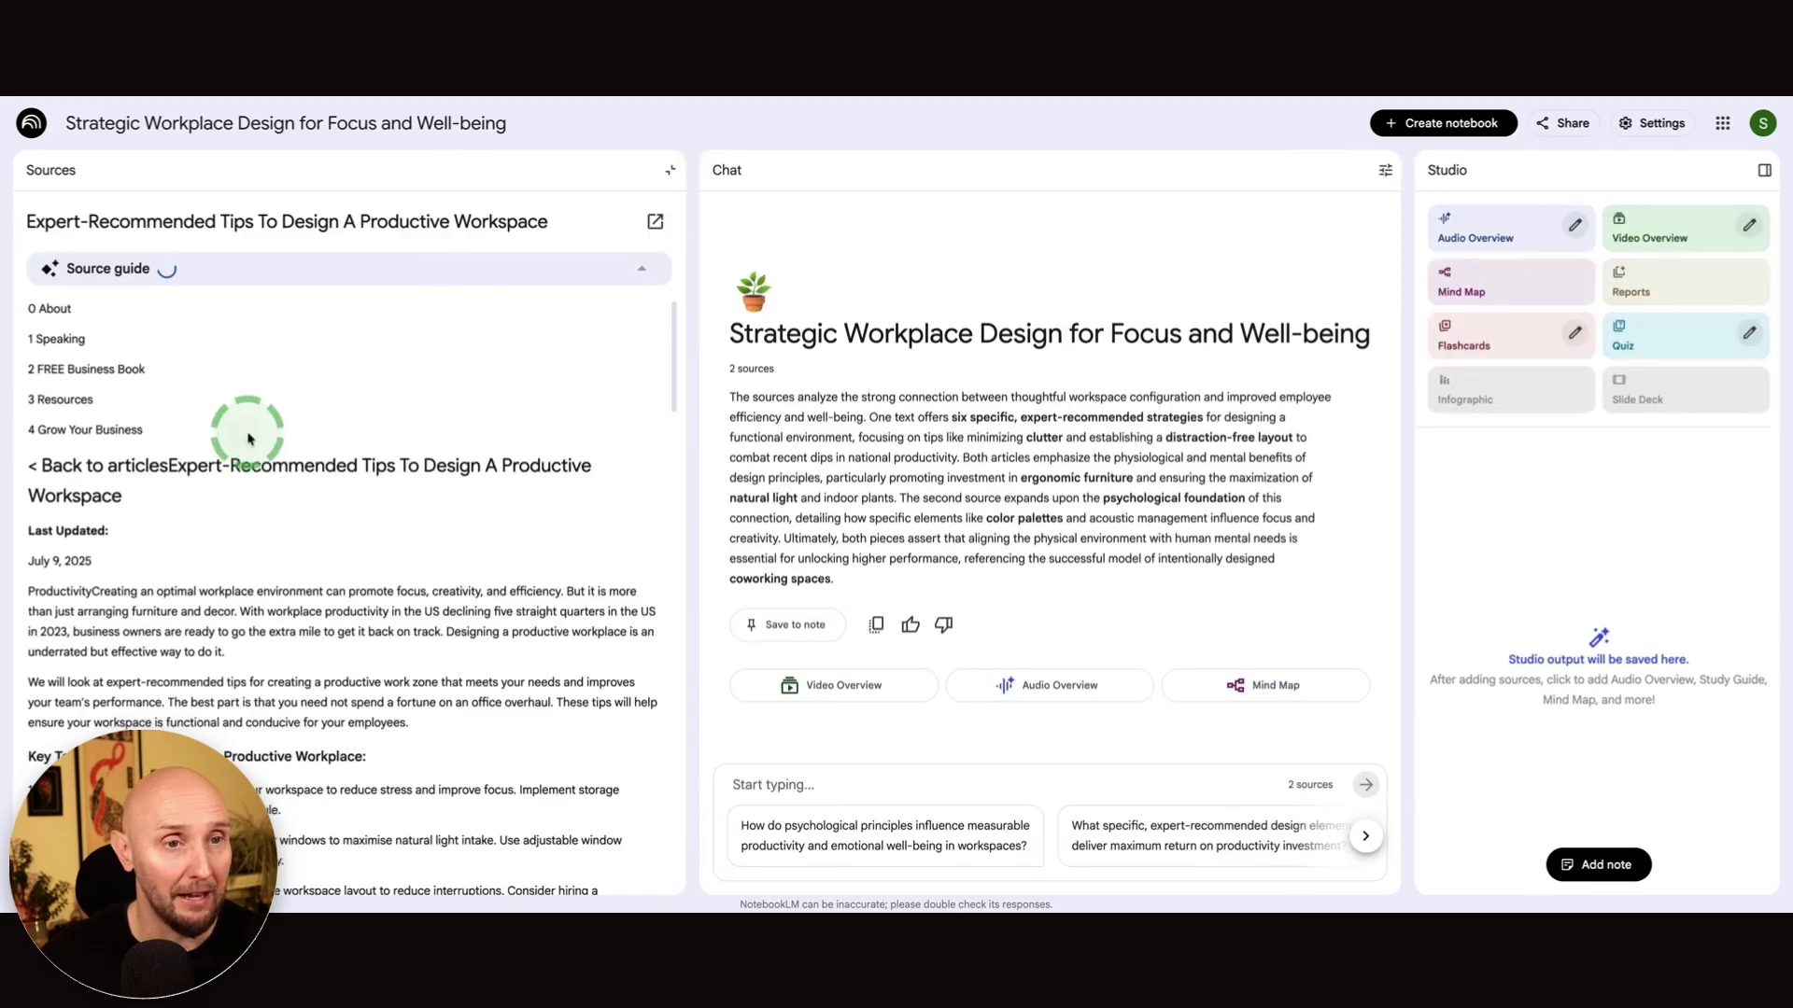
pyautogui.scroll(-10, 268, 416)
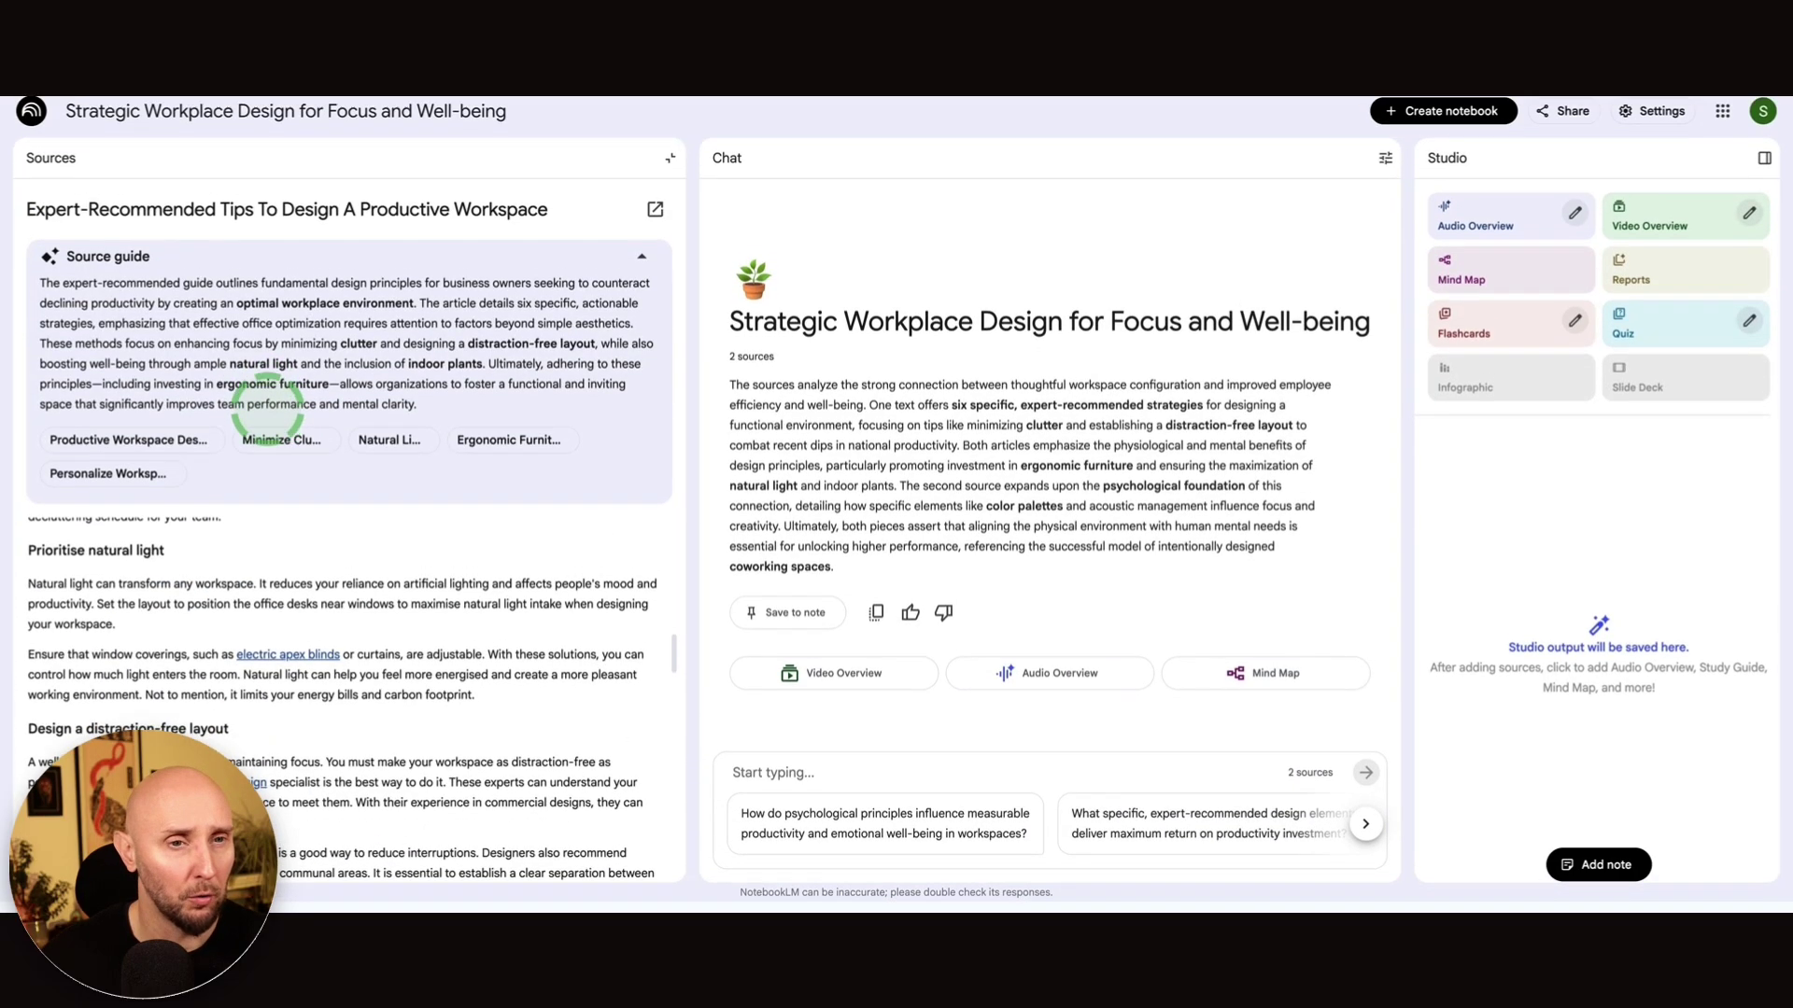
pyautogui.scroll(10, 284, 546)
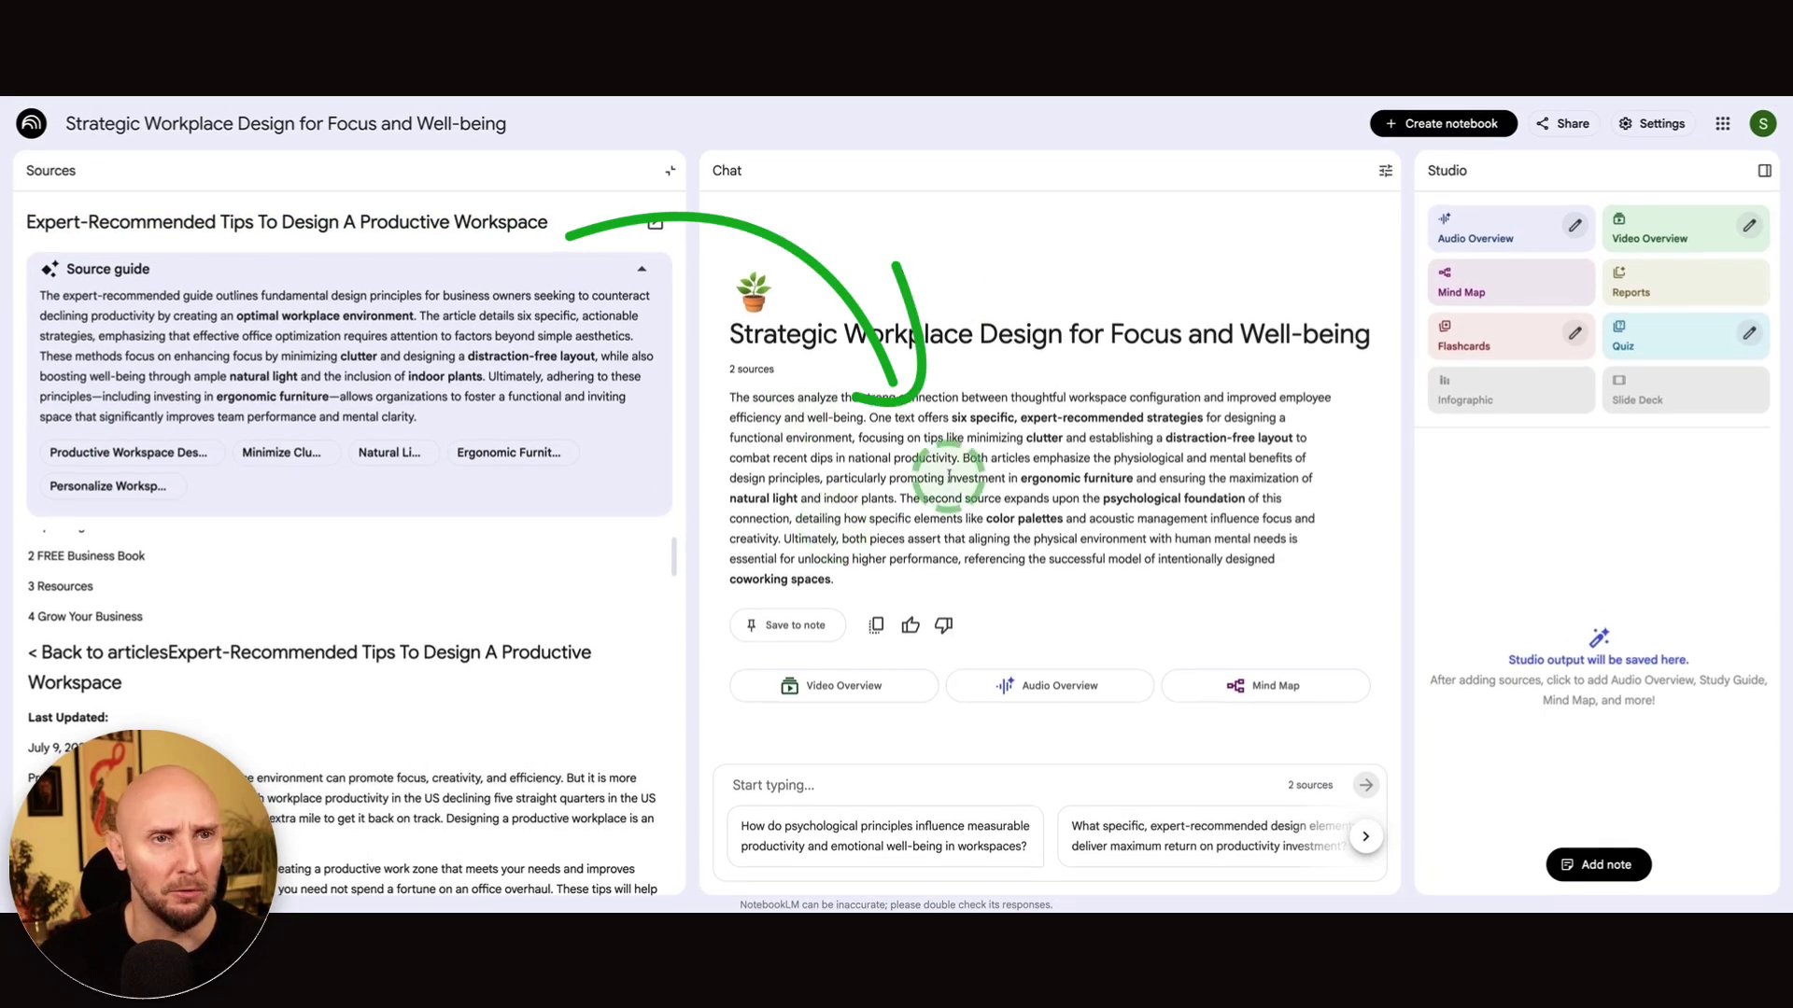
pyautogui.moveTo(567, 237); pyautogui.dragTo(901, 392)
pyautogui.scroll(1, 535, 183)
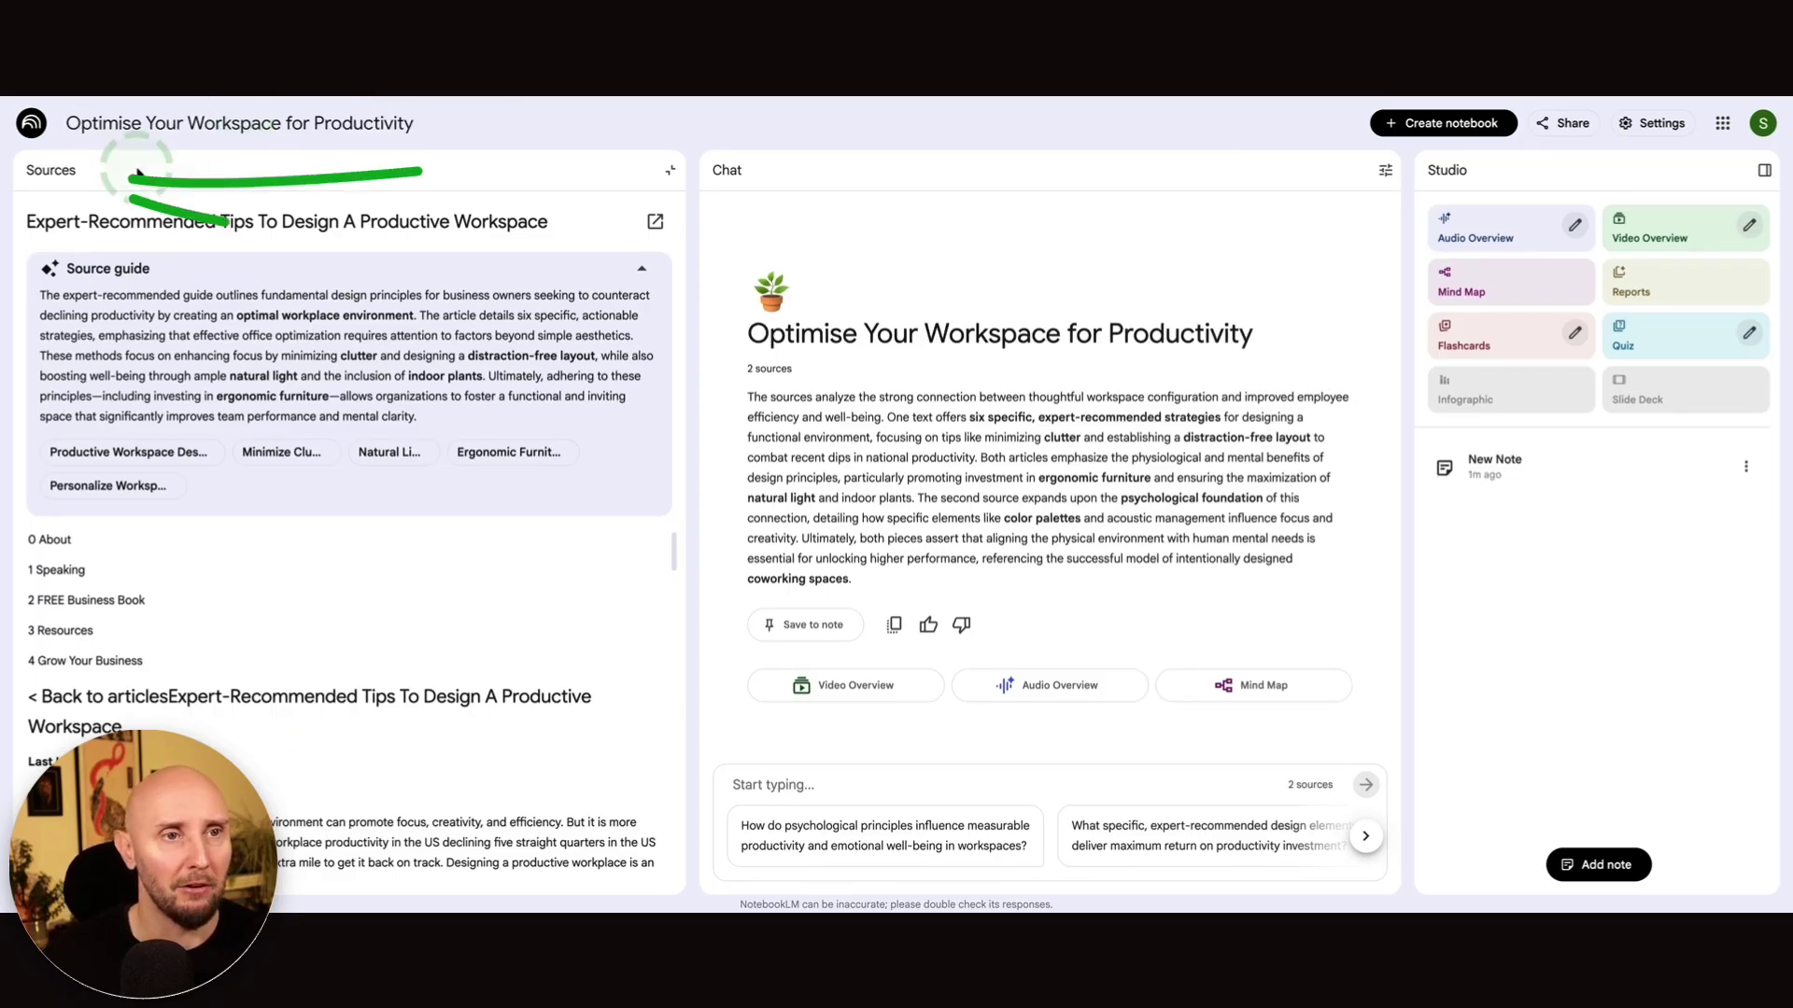
# Add the YouTube video 'Optimizing Workspace for Productivity, Focus, & Creativity' as the third source.
pyautogui.click(668, 175)
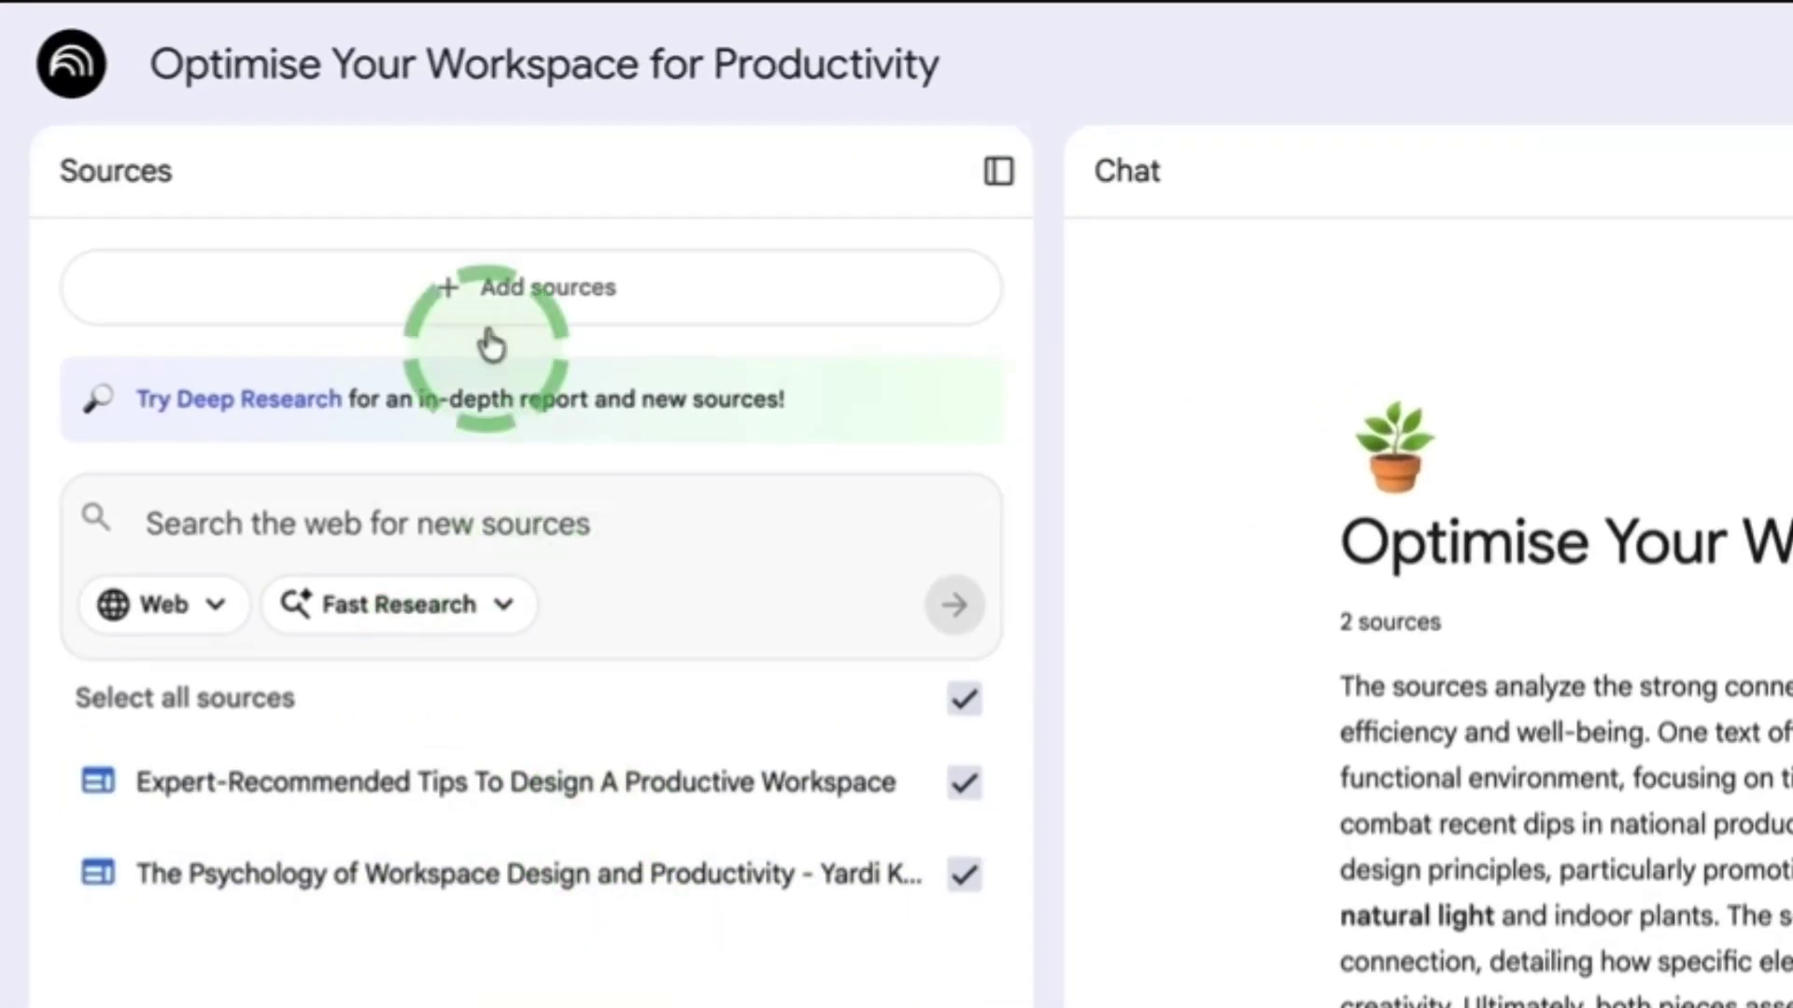
pyautogui.click(567, 315)
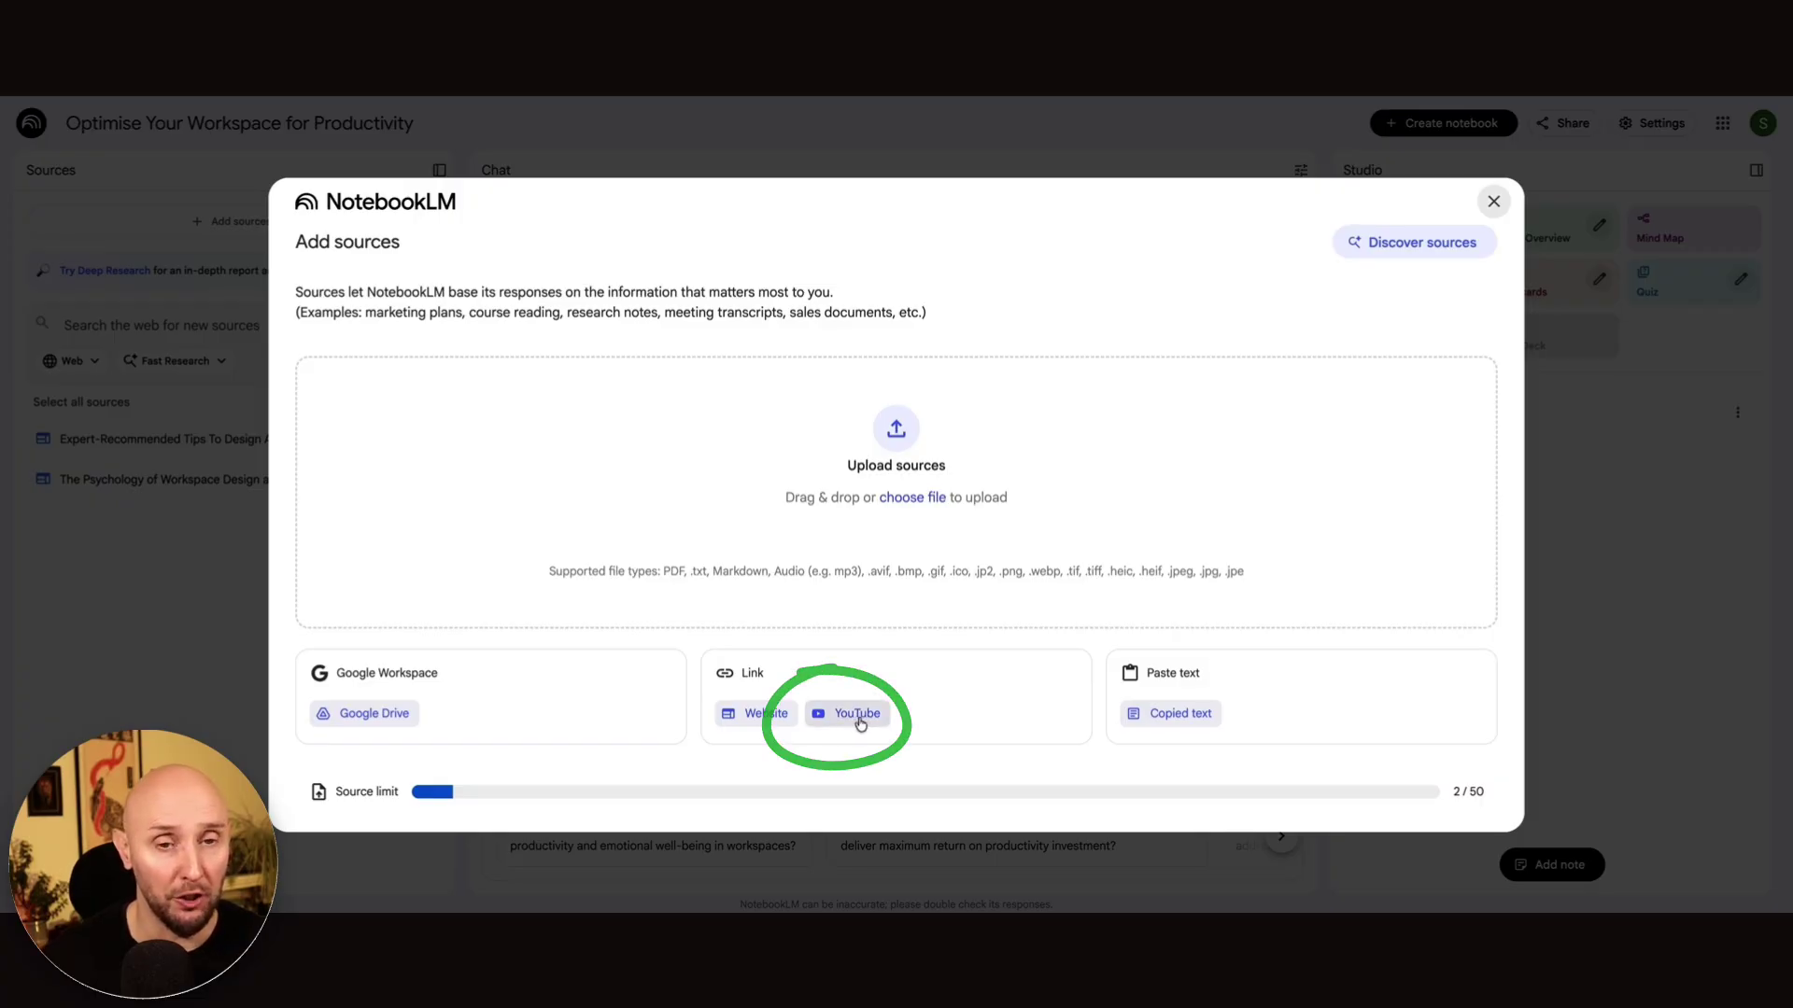
pyautogui.click(860, 723)
pyautogui.click(654, 399)
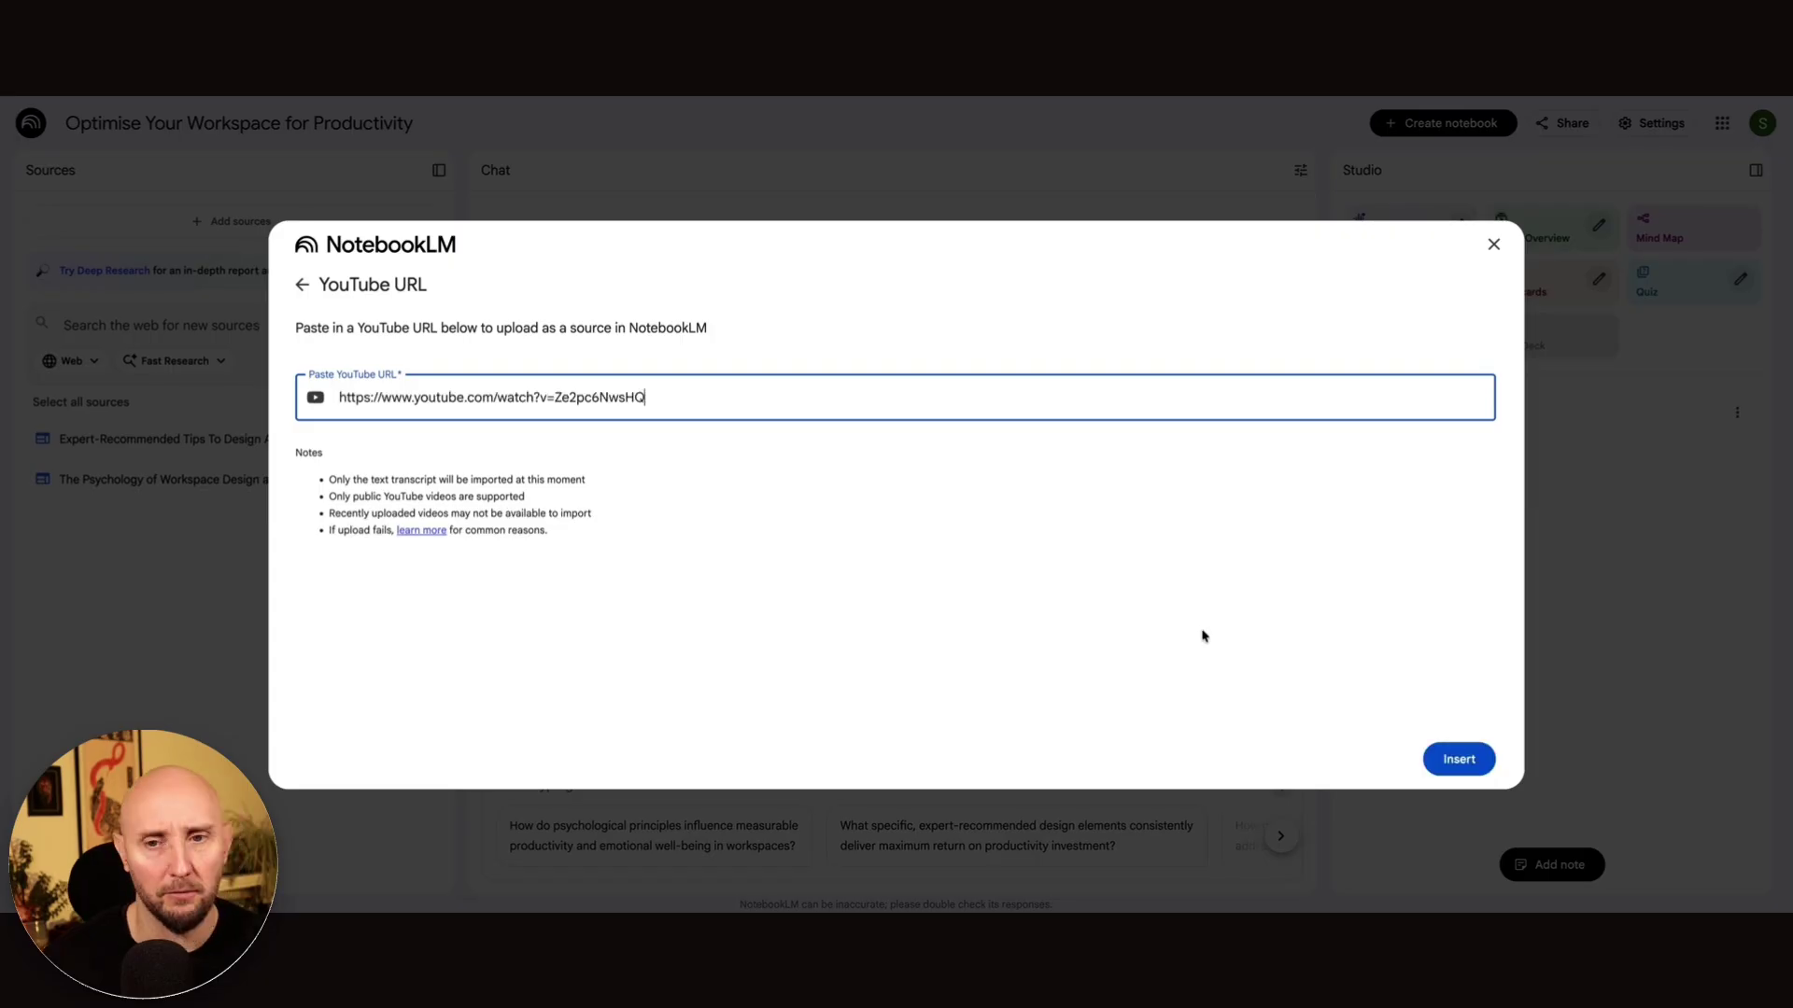
pyautogui.click(1458, 759)
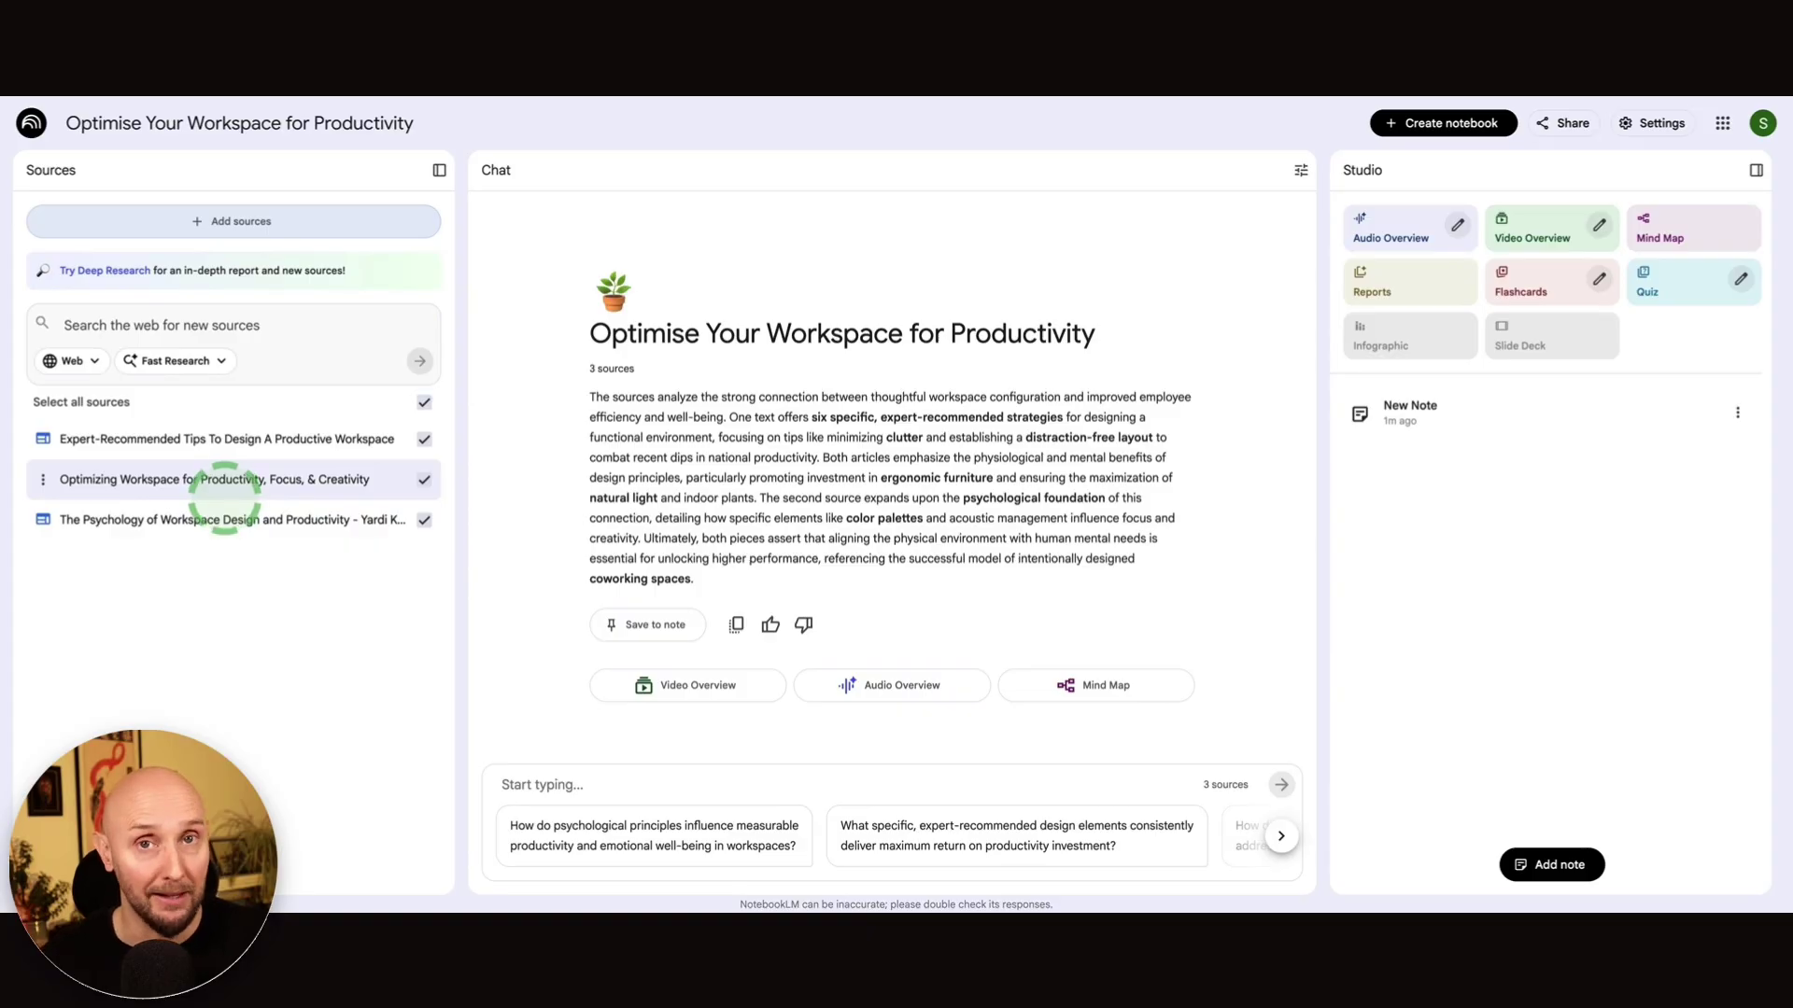
# Add the multi-monitor workstations PDF as a notebook source.
pyautogui.click(217, 233)
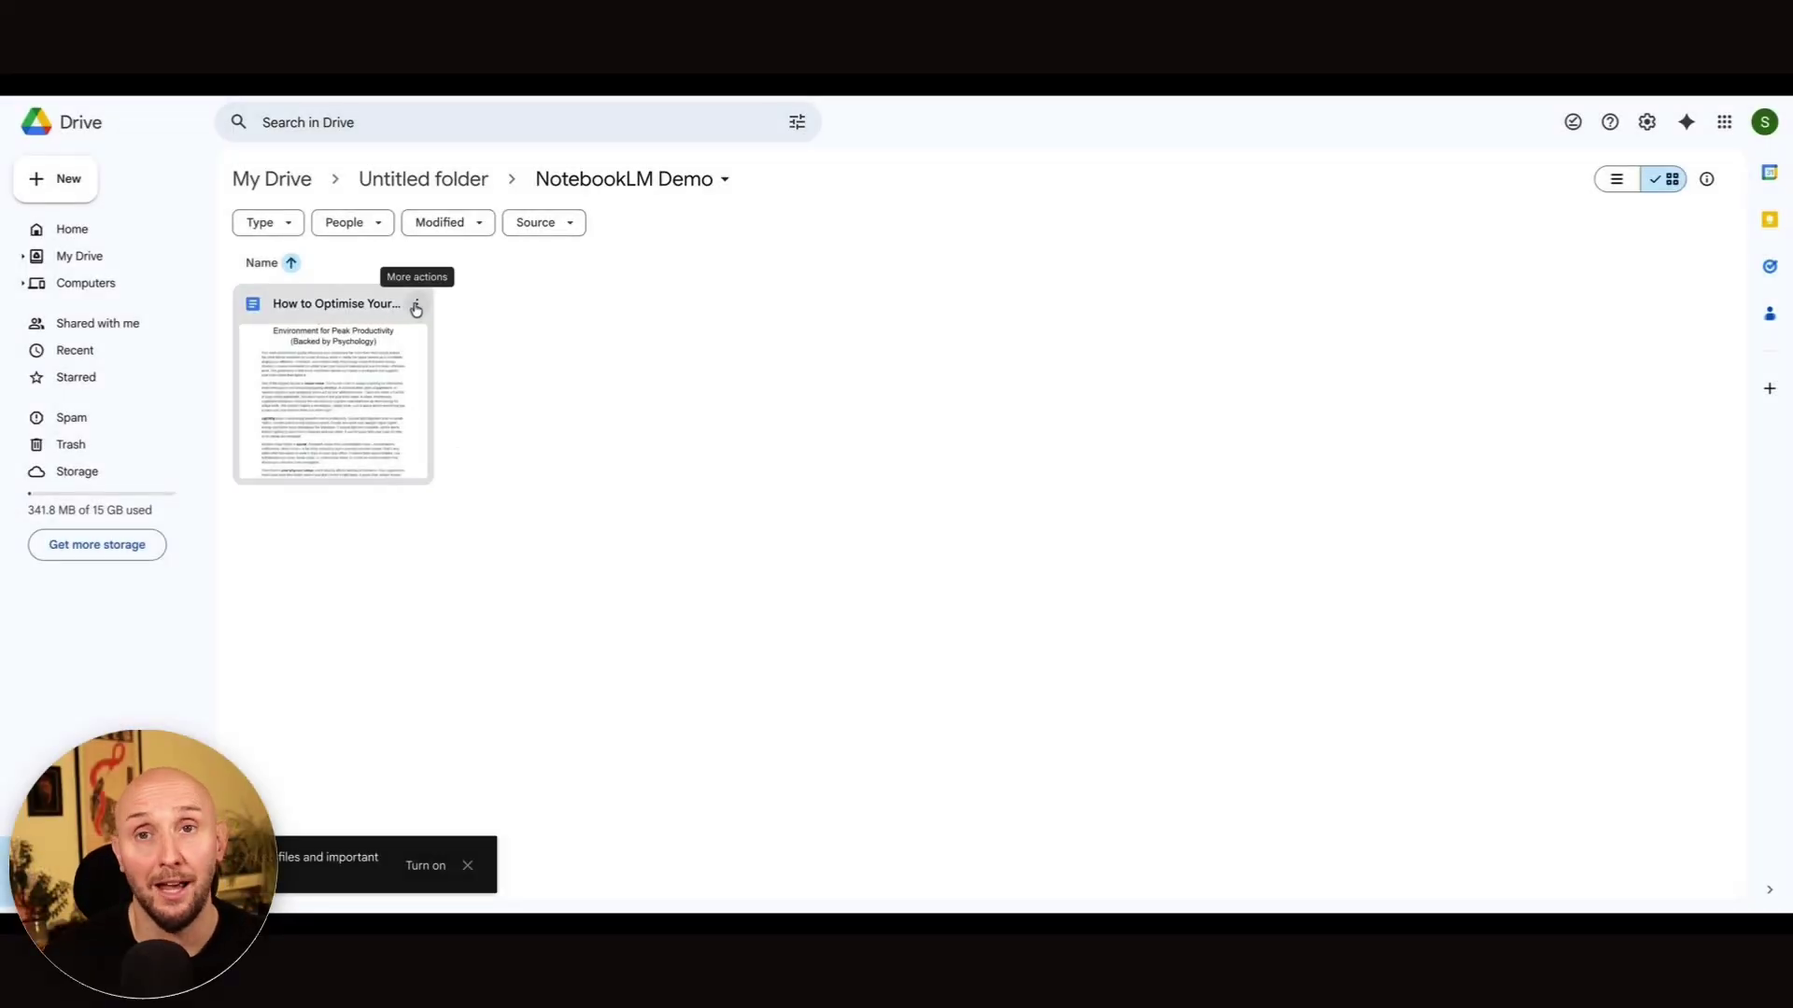
# Share the 'How to Optimise Your…' document so anyone with the link can view it.
pyautogui.click(416, 306)
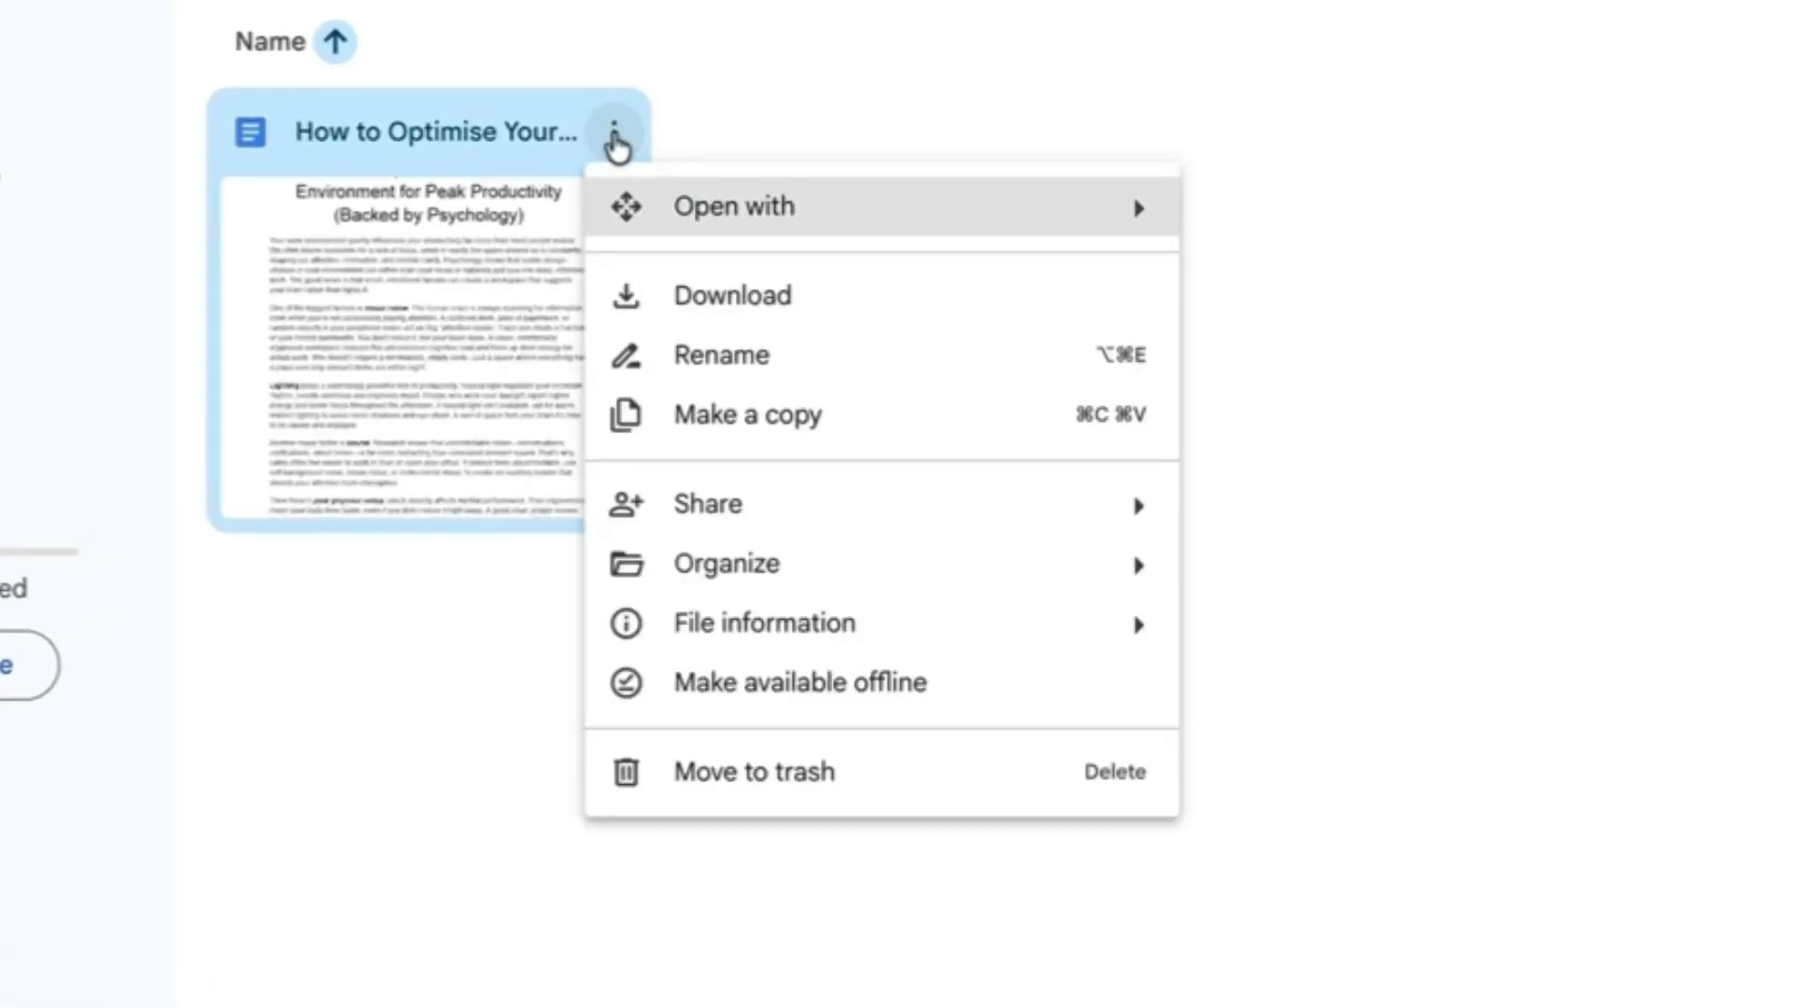
pyautogui.moveTo(672, 508)
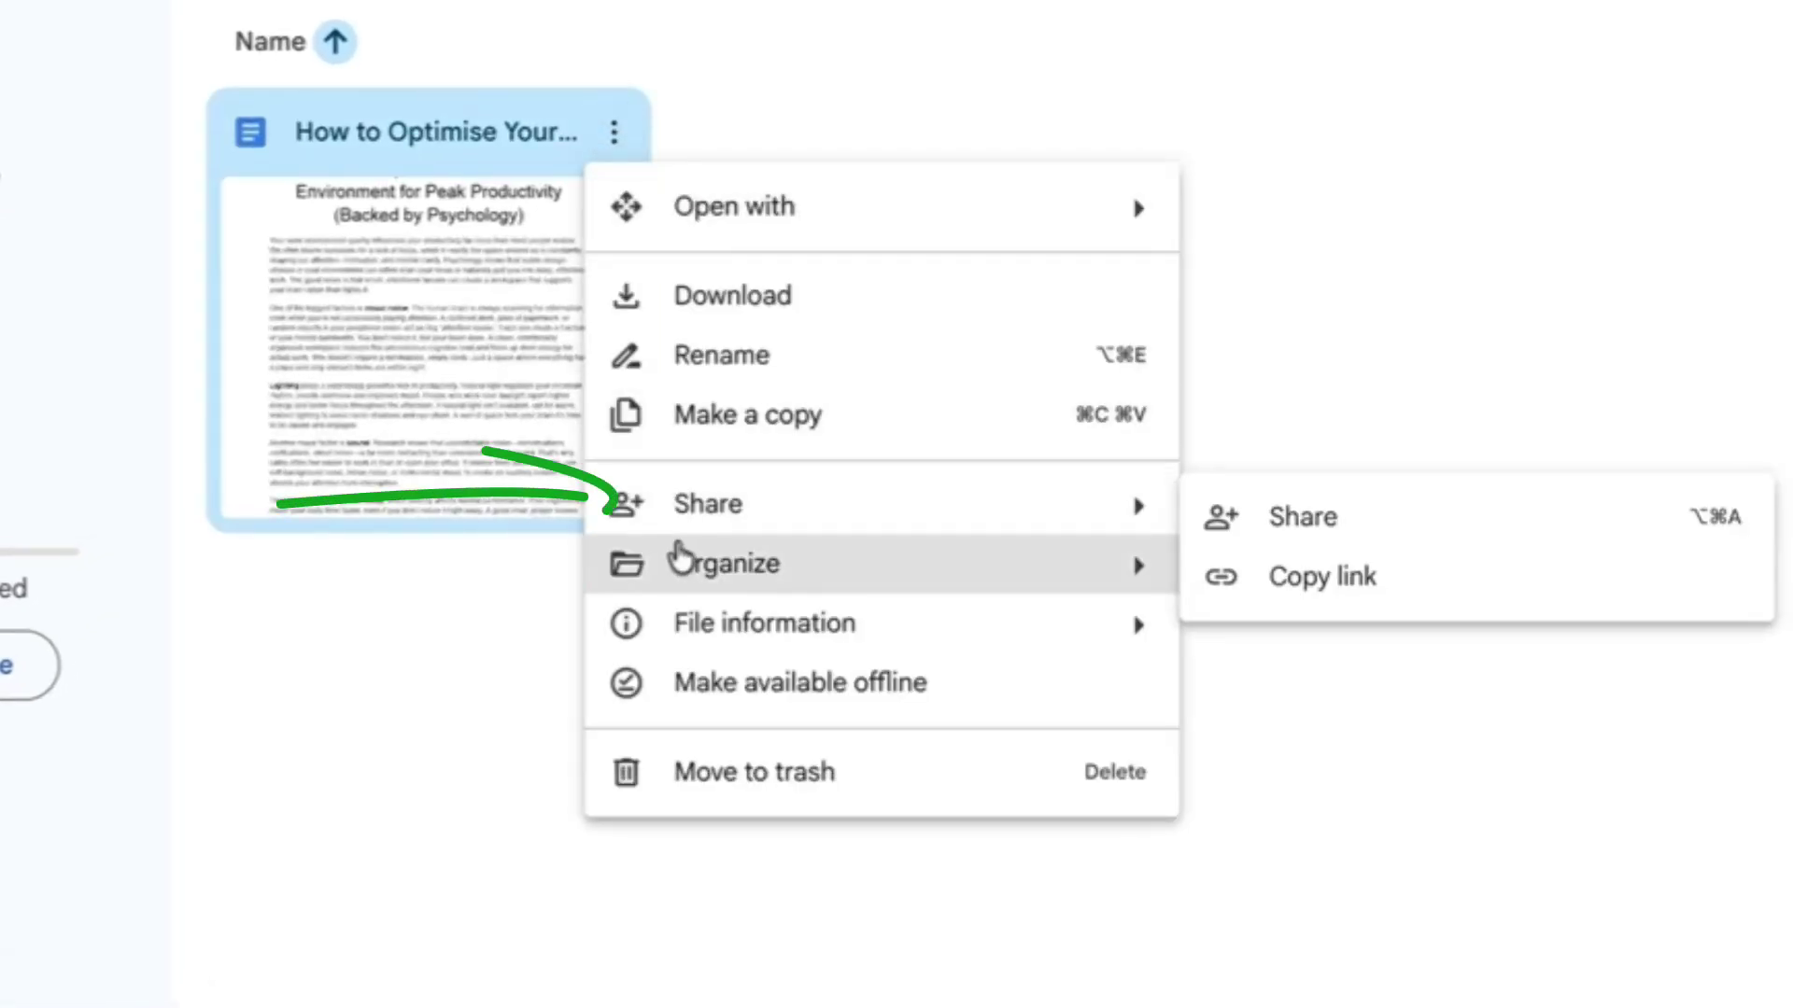
pyautogui.click(1295, 533)
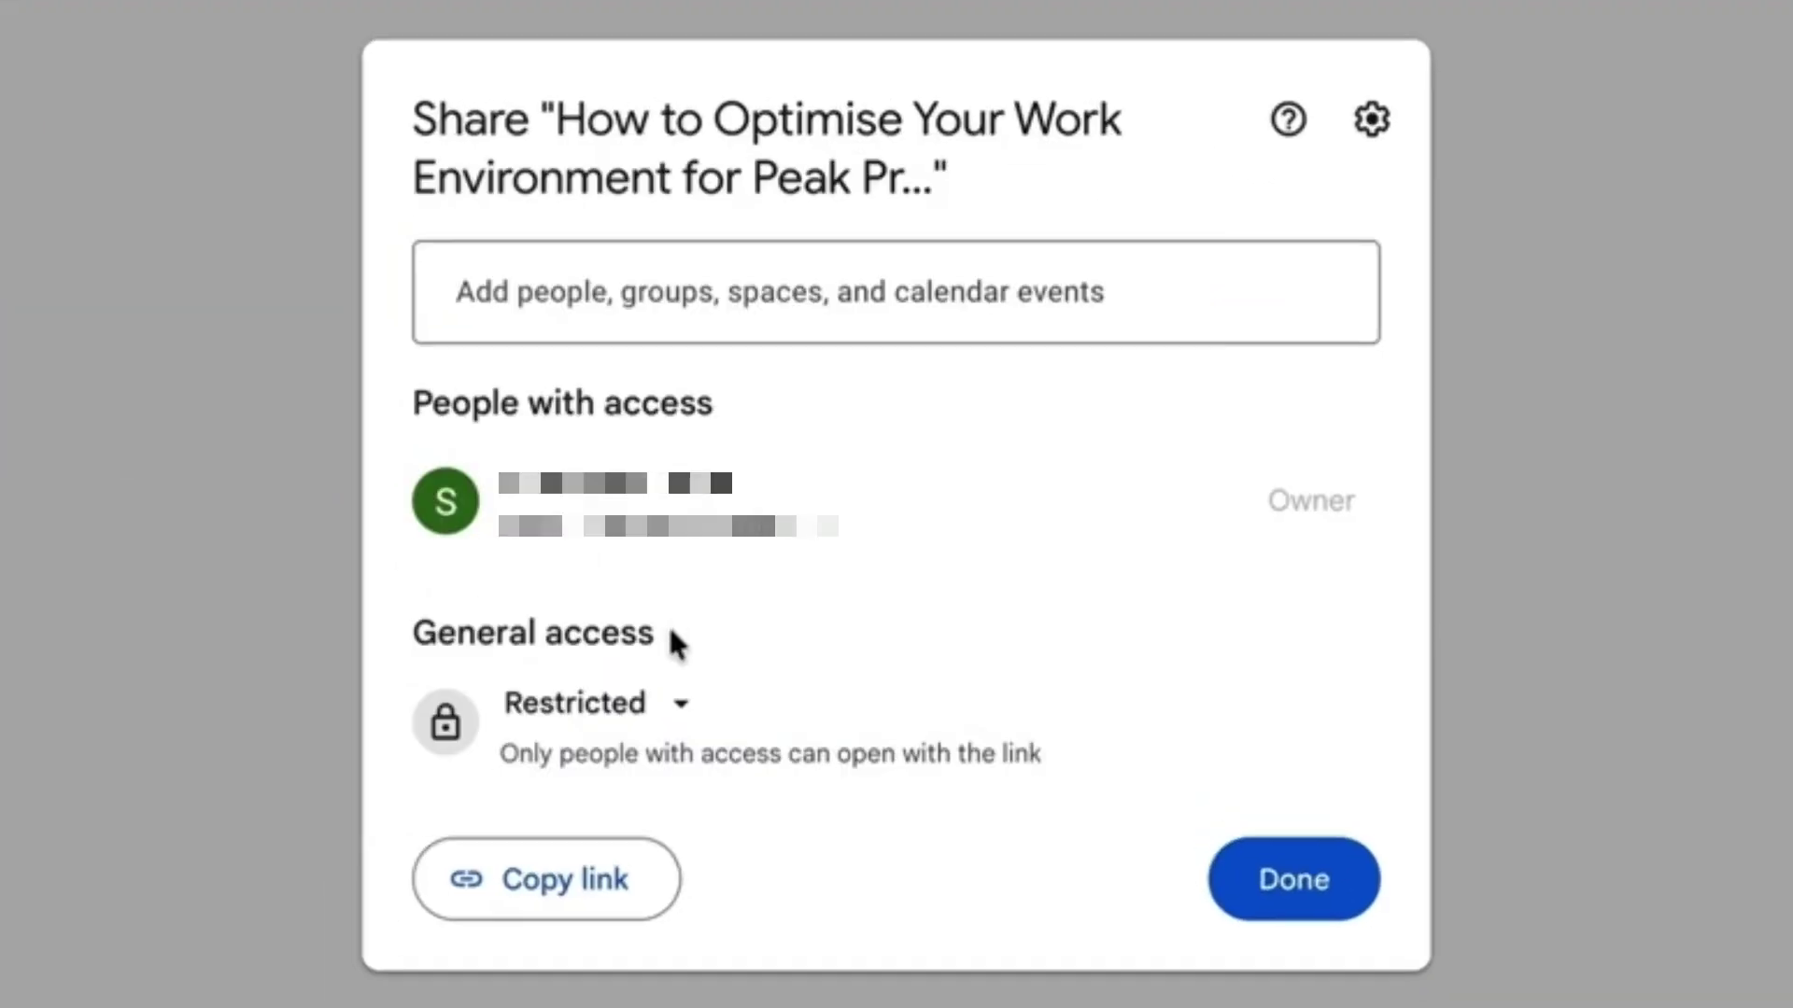
pyautogui.moveTo(674, 640); pyautogui.dragTo(437, 643)
pyautogui.click(608, 621)
pyautogui.click(683, 706)
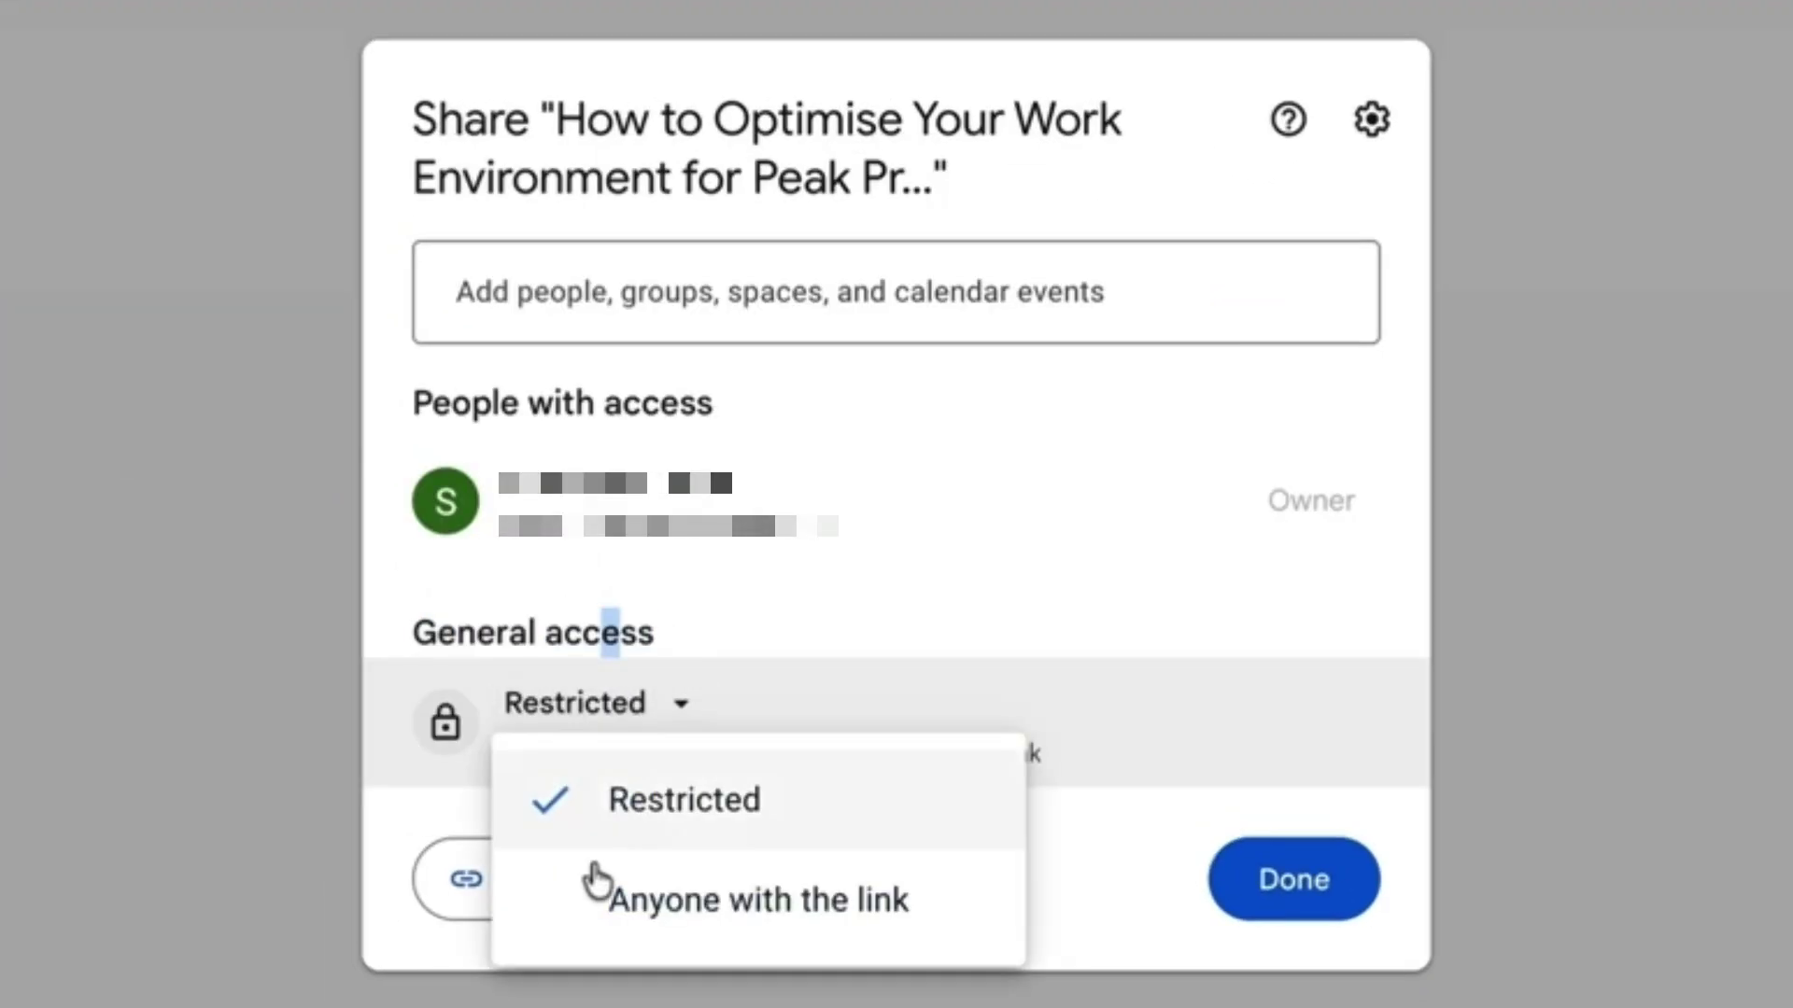
pyautogui.click(762, 903)
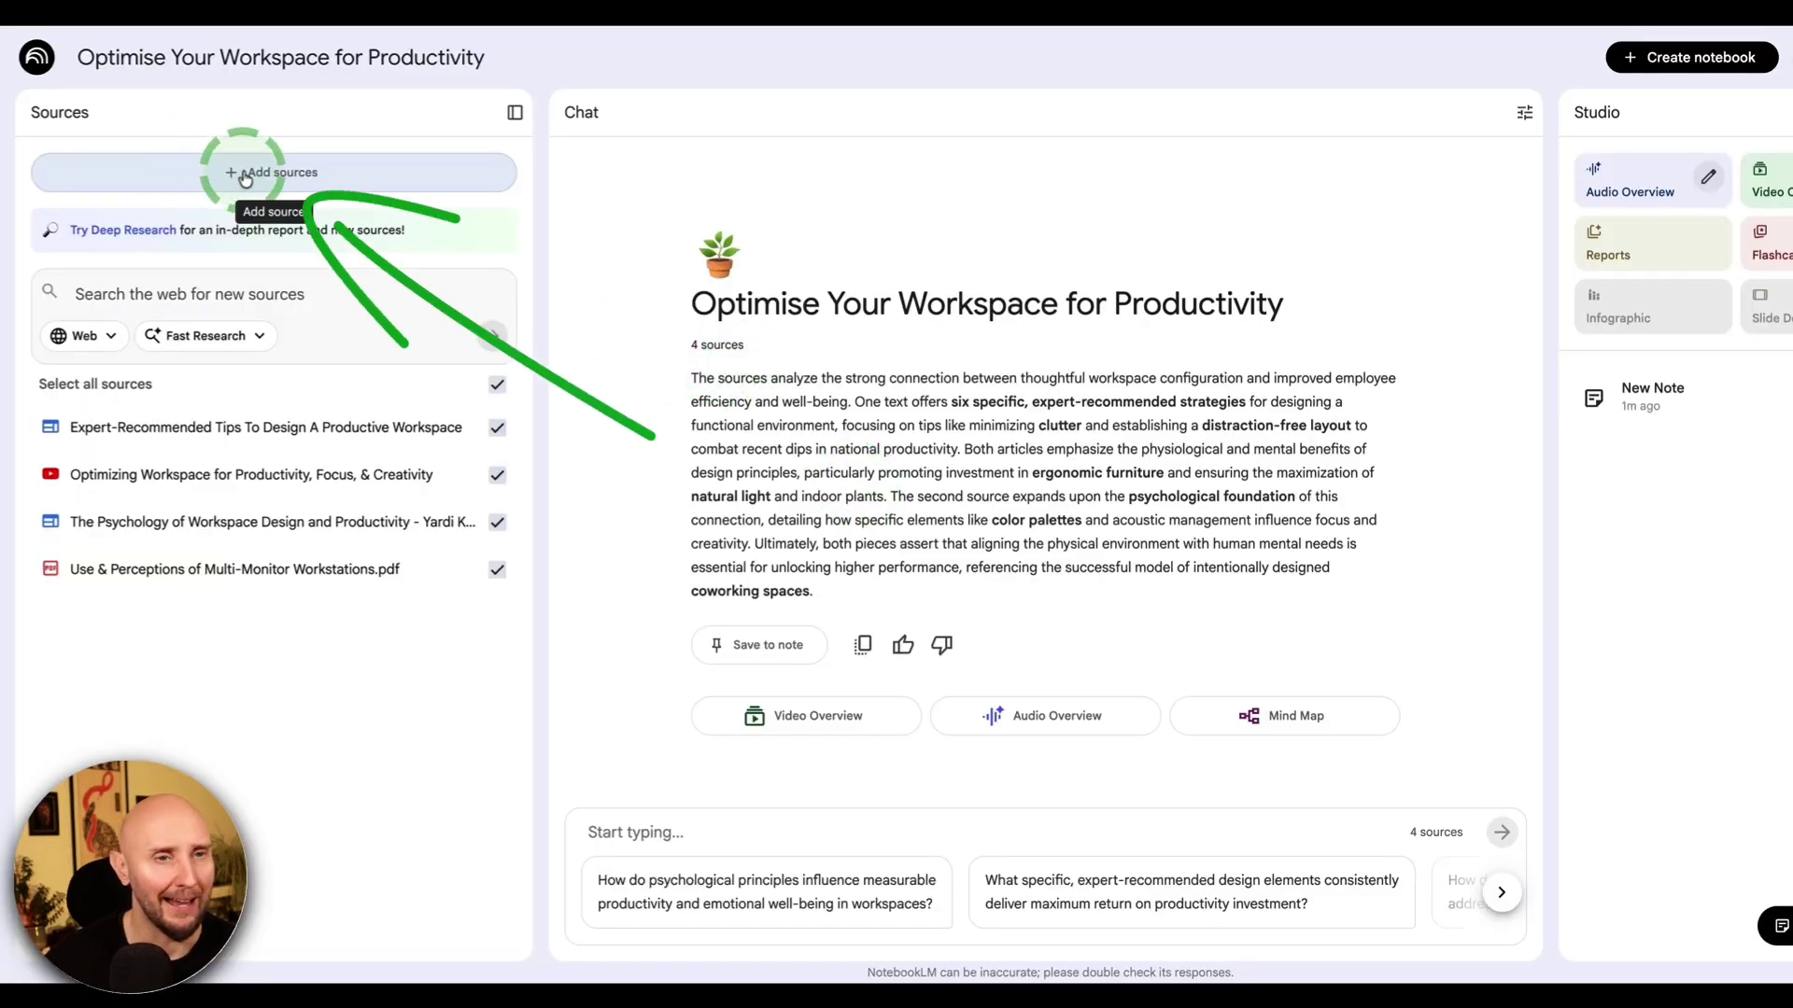
# Insert the 'How to Optimise Your…' Google Doc from Drive as the fifth source.
pyautogui.click(245, 176)
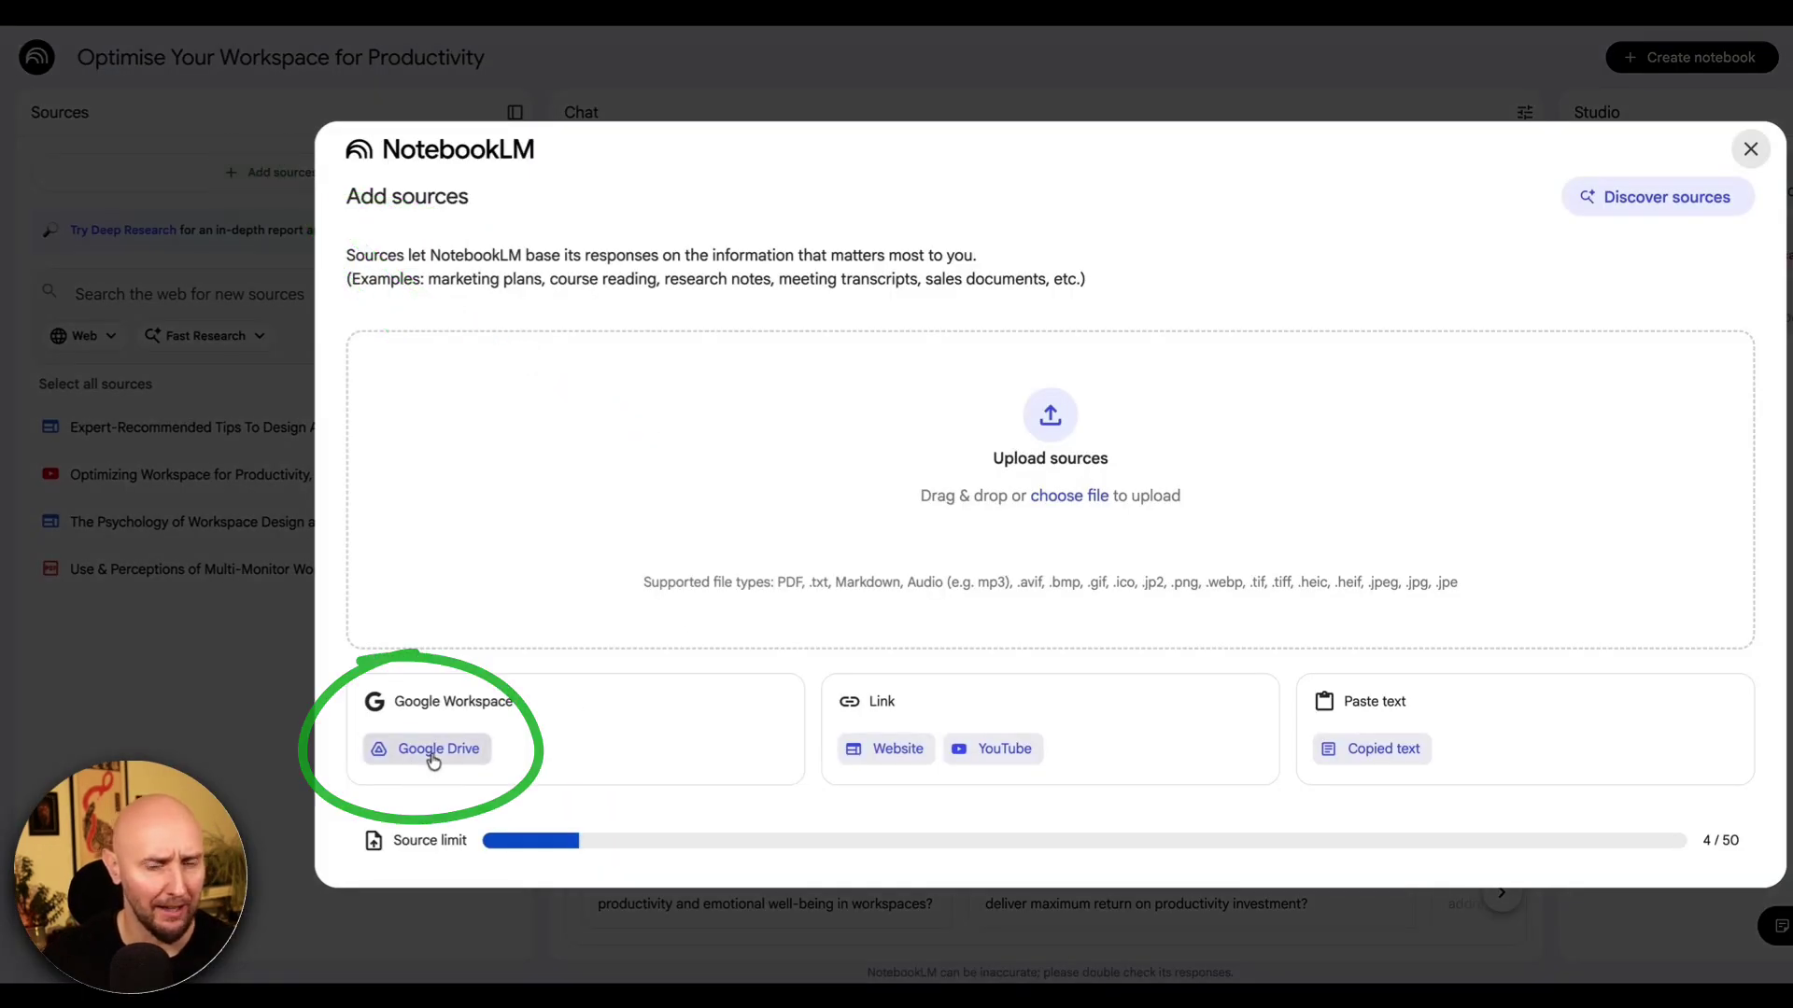
pyautogui.click(434, 751)
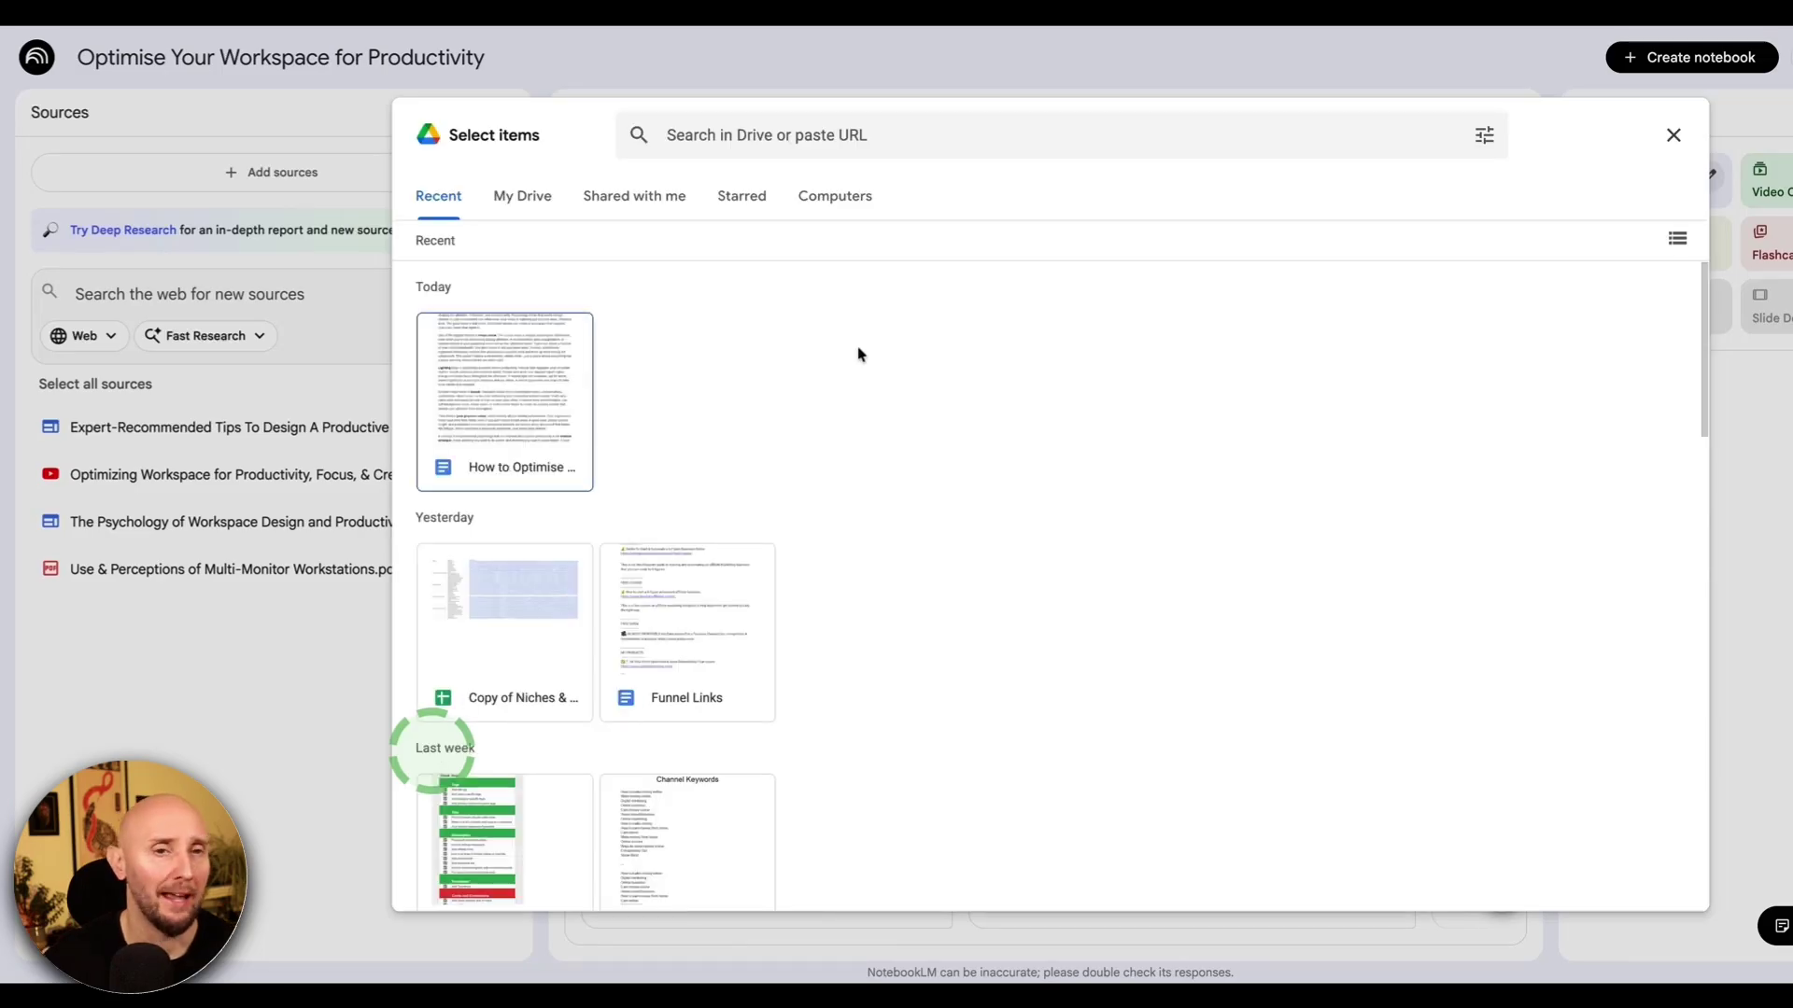
pyautogui.click(514, 377)
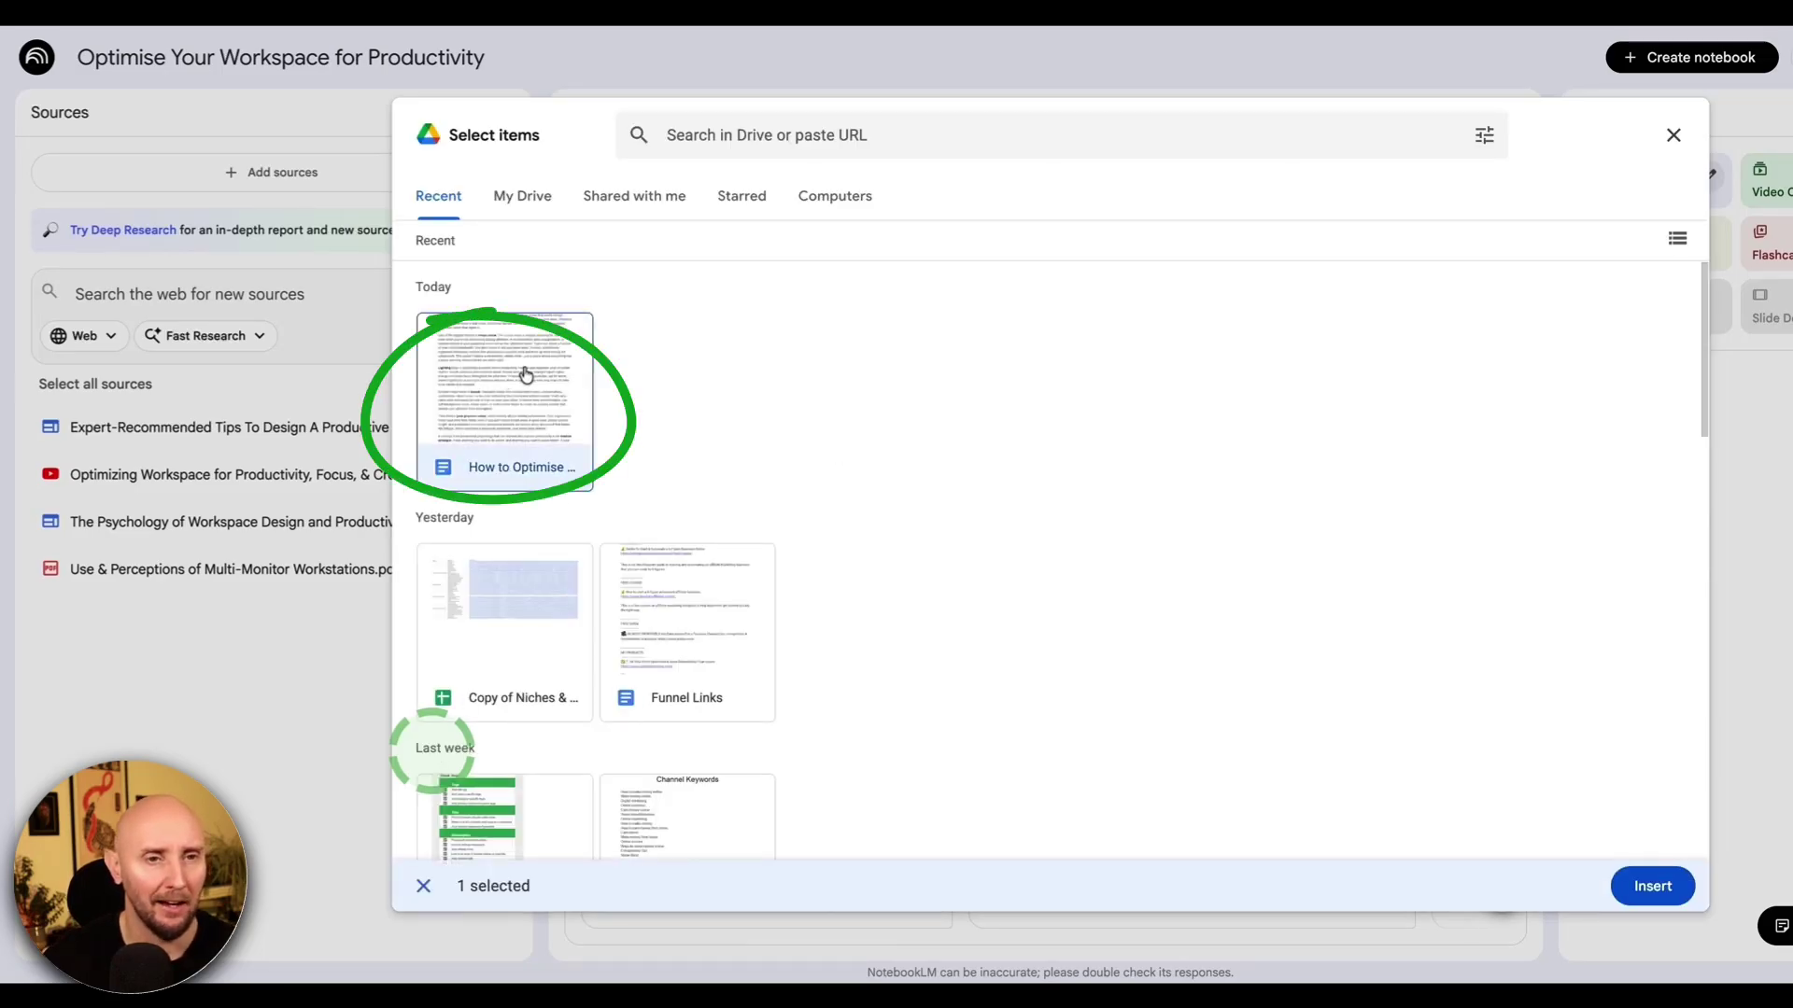
pyautogui.click(1652, 885)
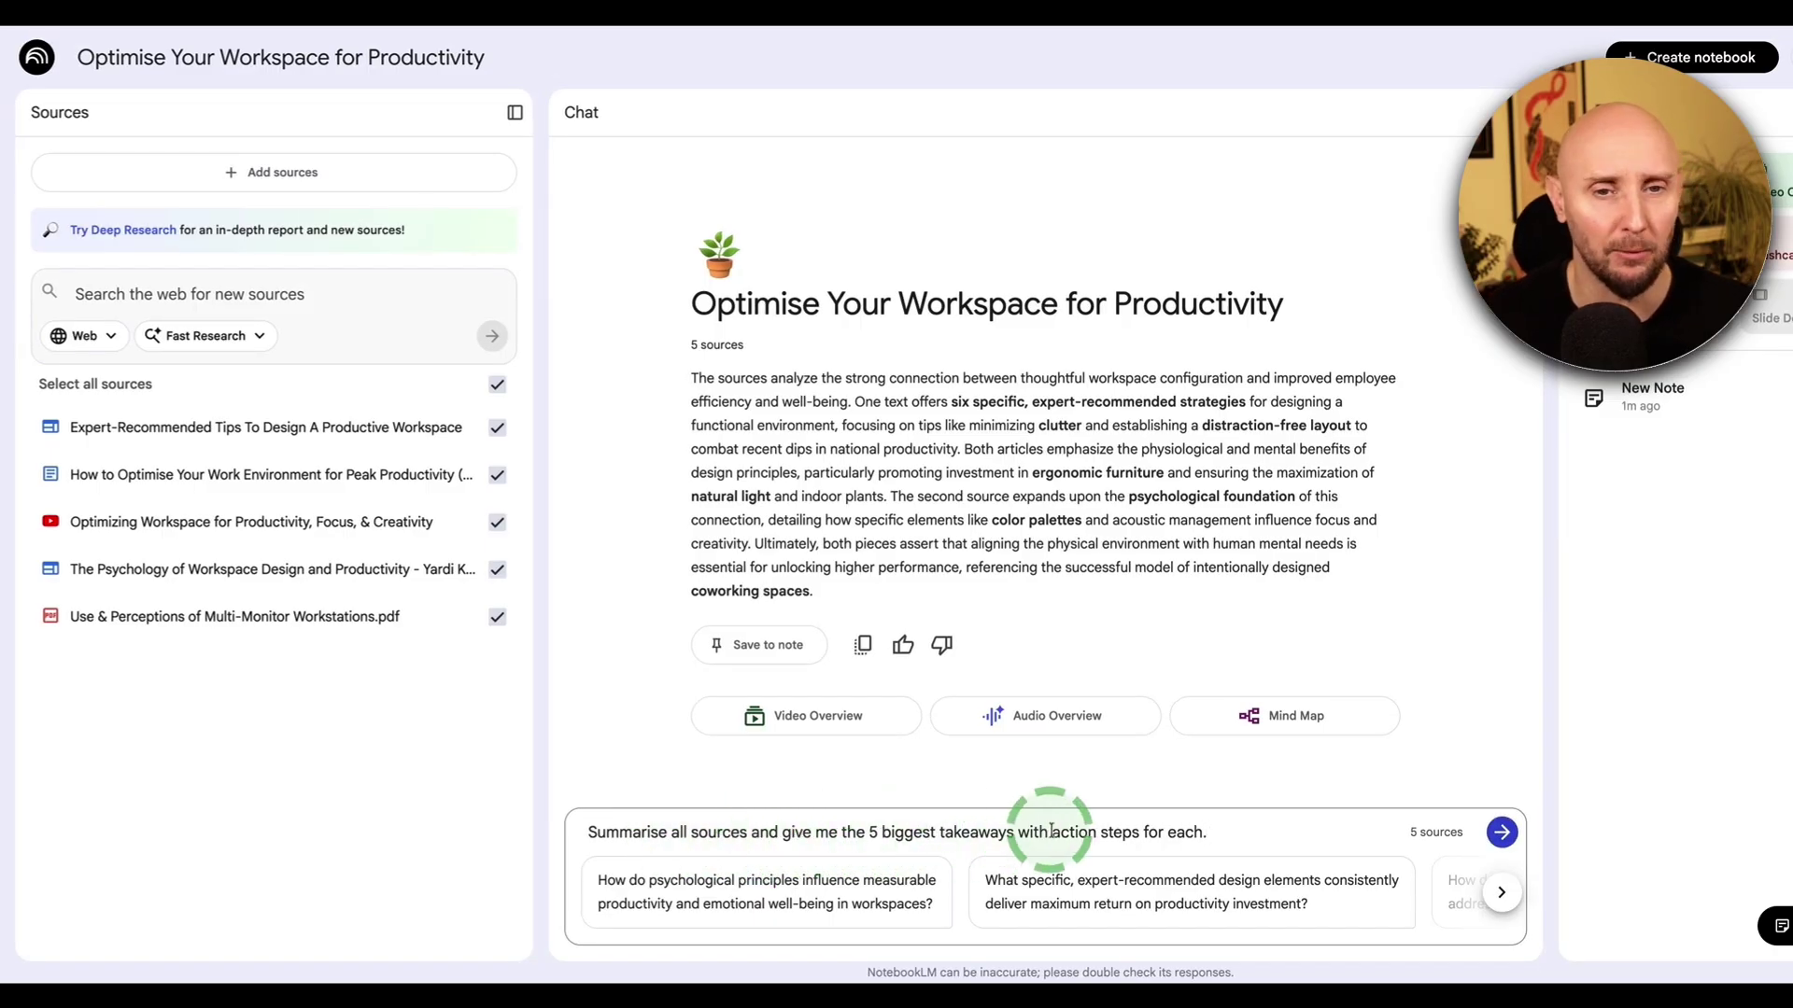
# Send the five-biggest-takeaways request and scroll through the cited summary reply.
pyautogui.click(1501, 834)
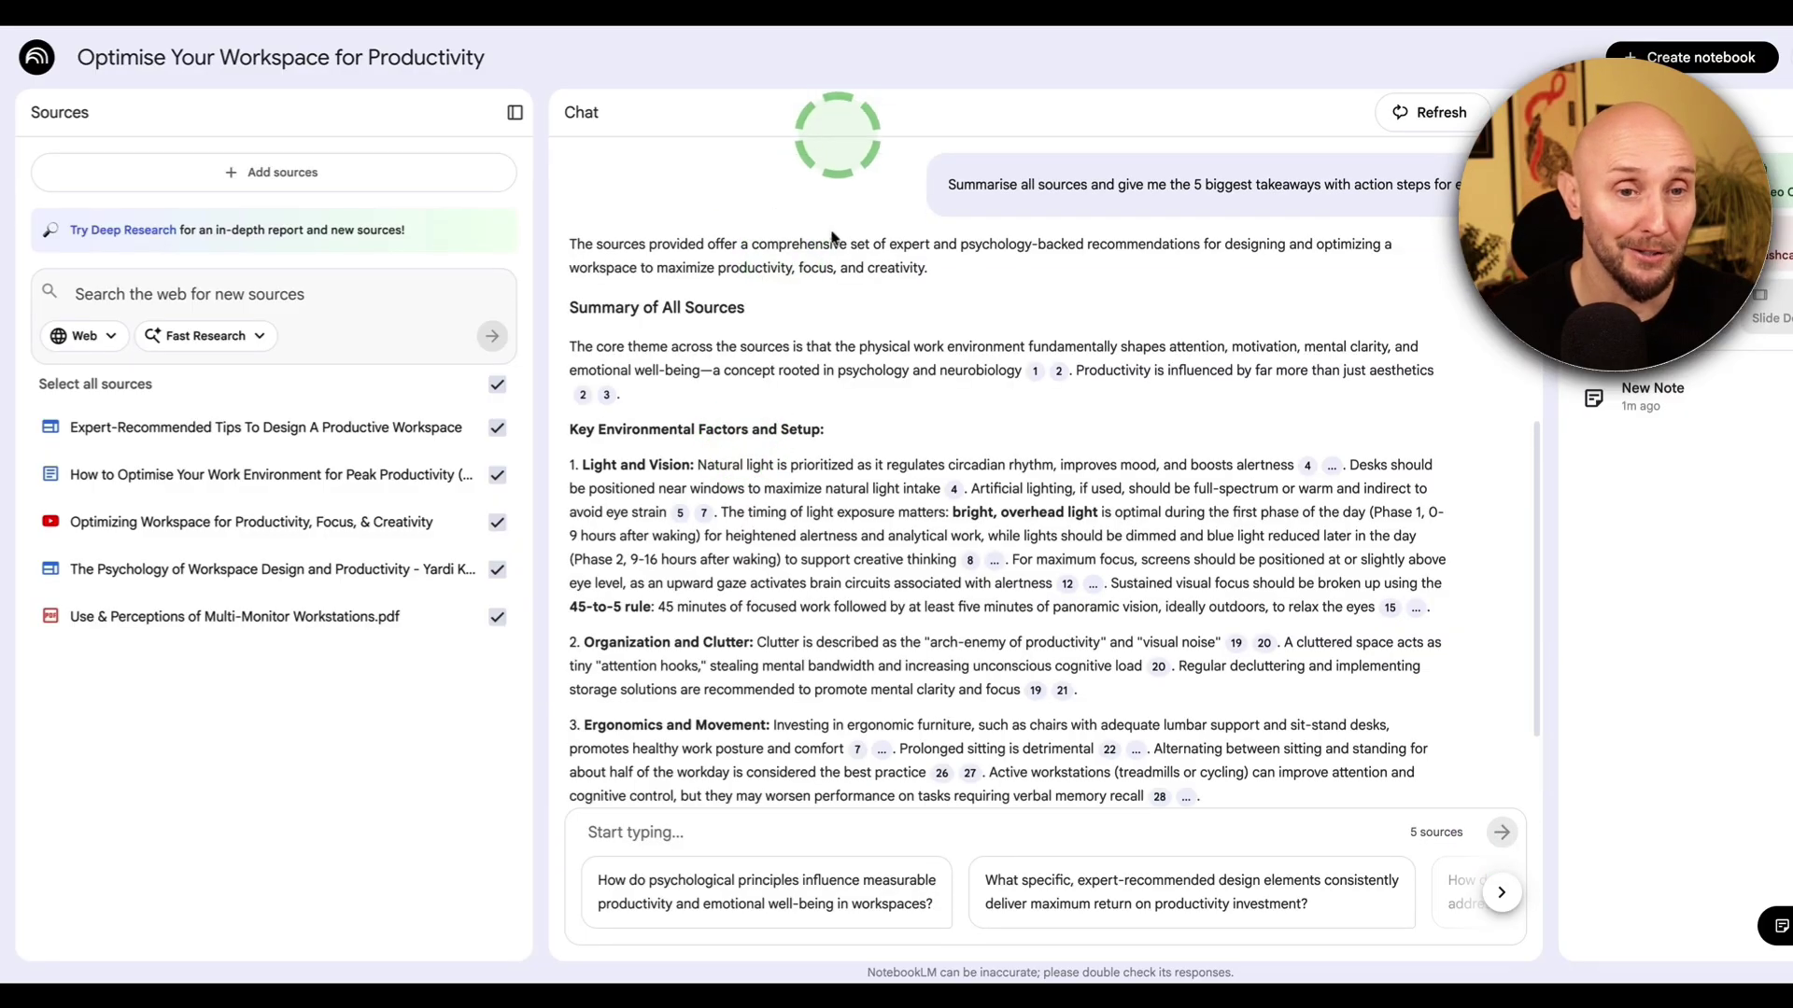
pyautogui.scroll(-3, 840, 280)
pyautogui.scroll(-5, 849, 336)
pyautogui.scroll(3, 852, 354)
pyautogui.scroll(-4, 854, 357)
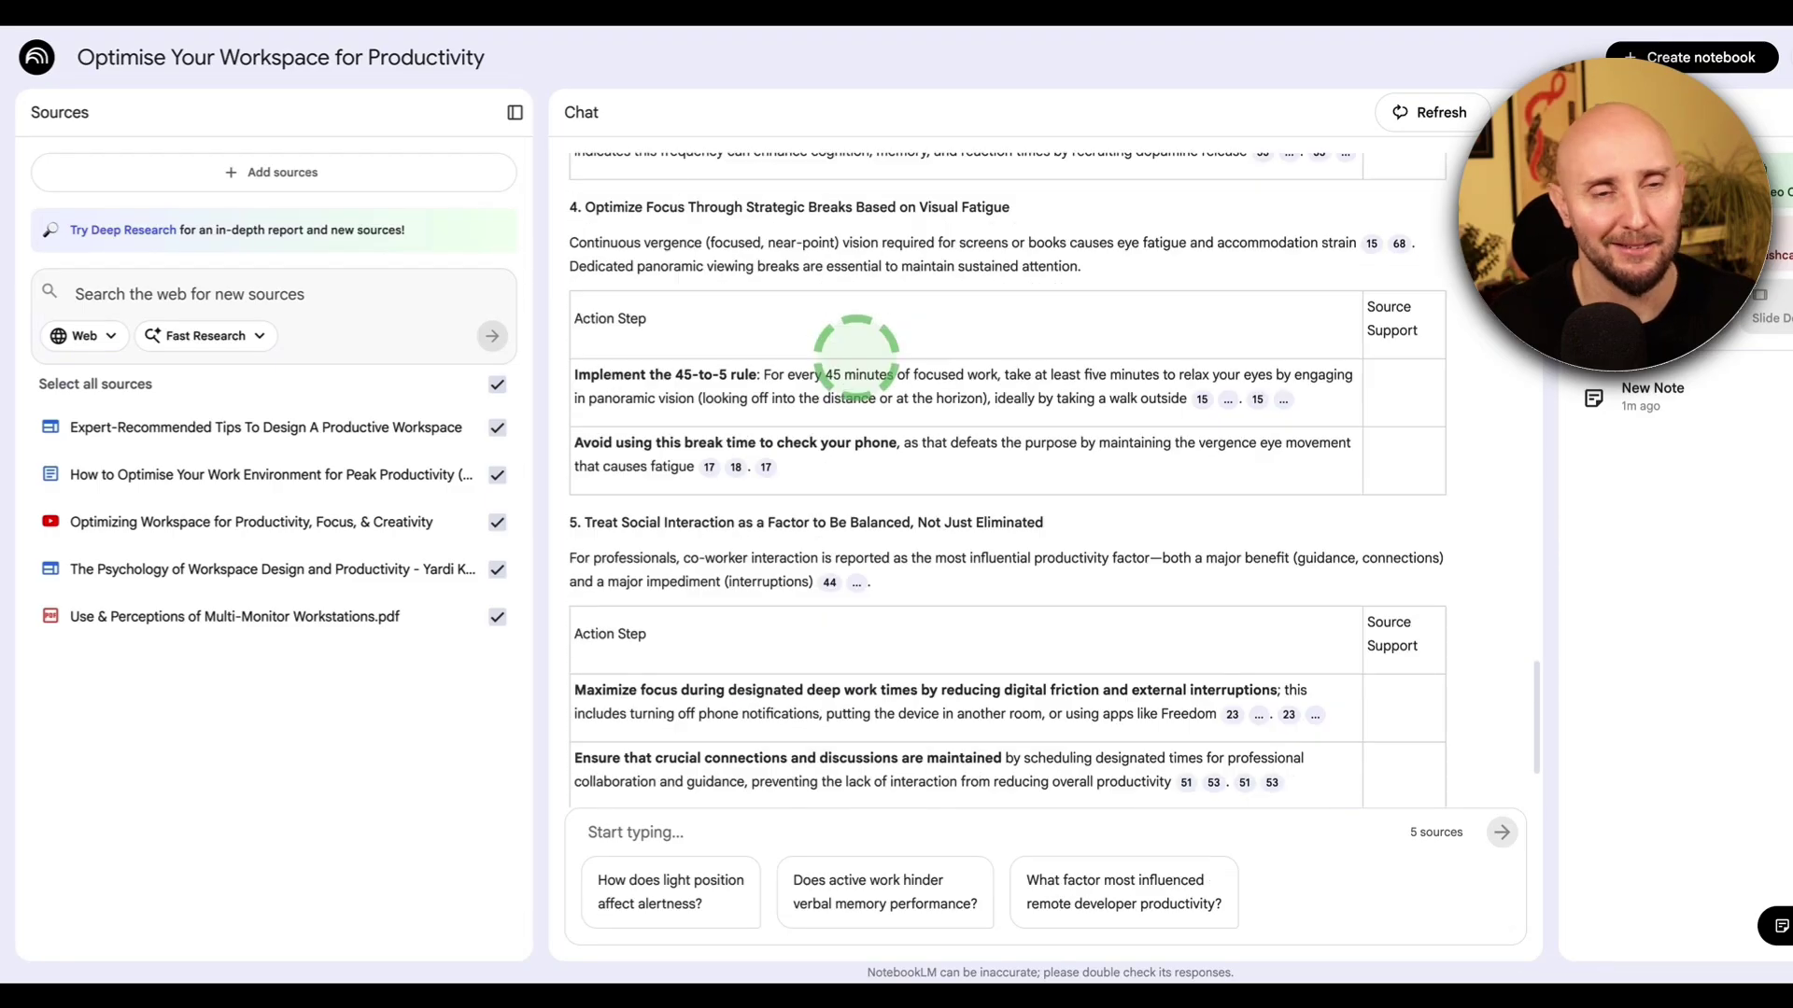
pyautogui.scroll(-1, 856, 358)
pyautogui.scroll(8, 801, 420)
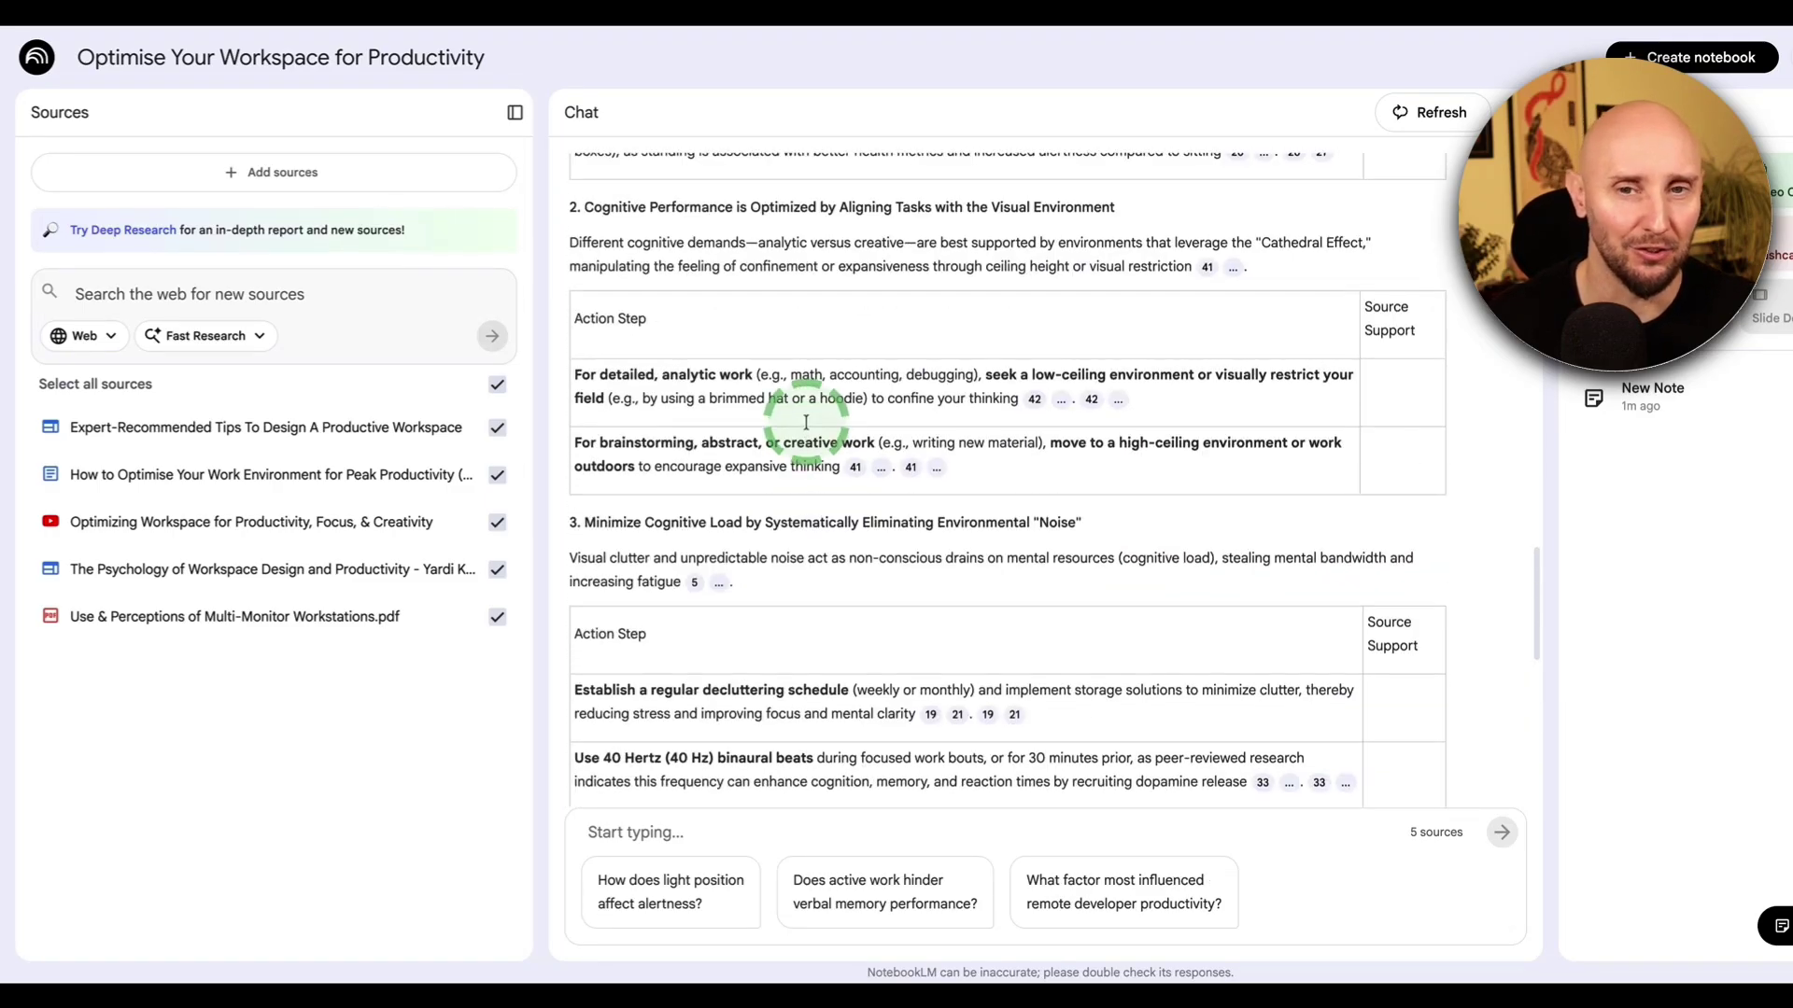
pyautogui.scroll(-4, 800, 400)
pyautogui.scroll(-5, 806, 422)
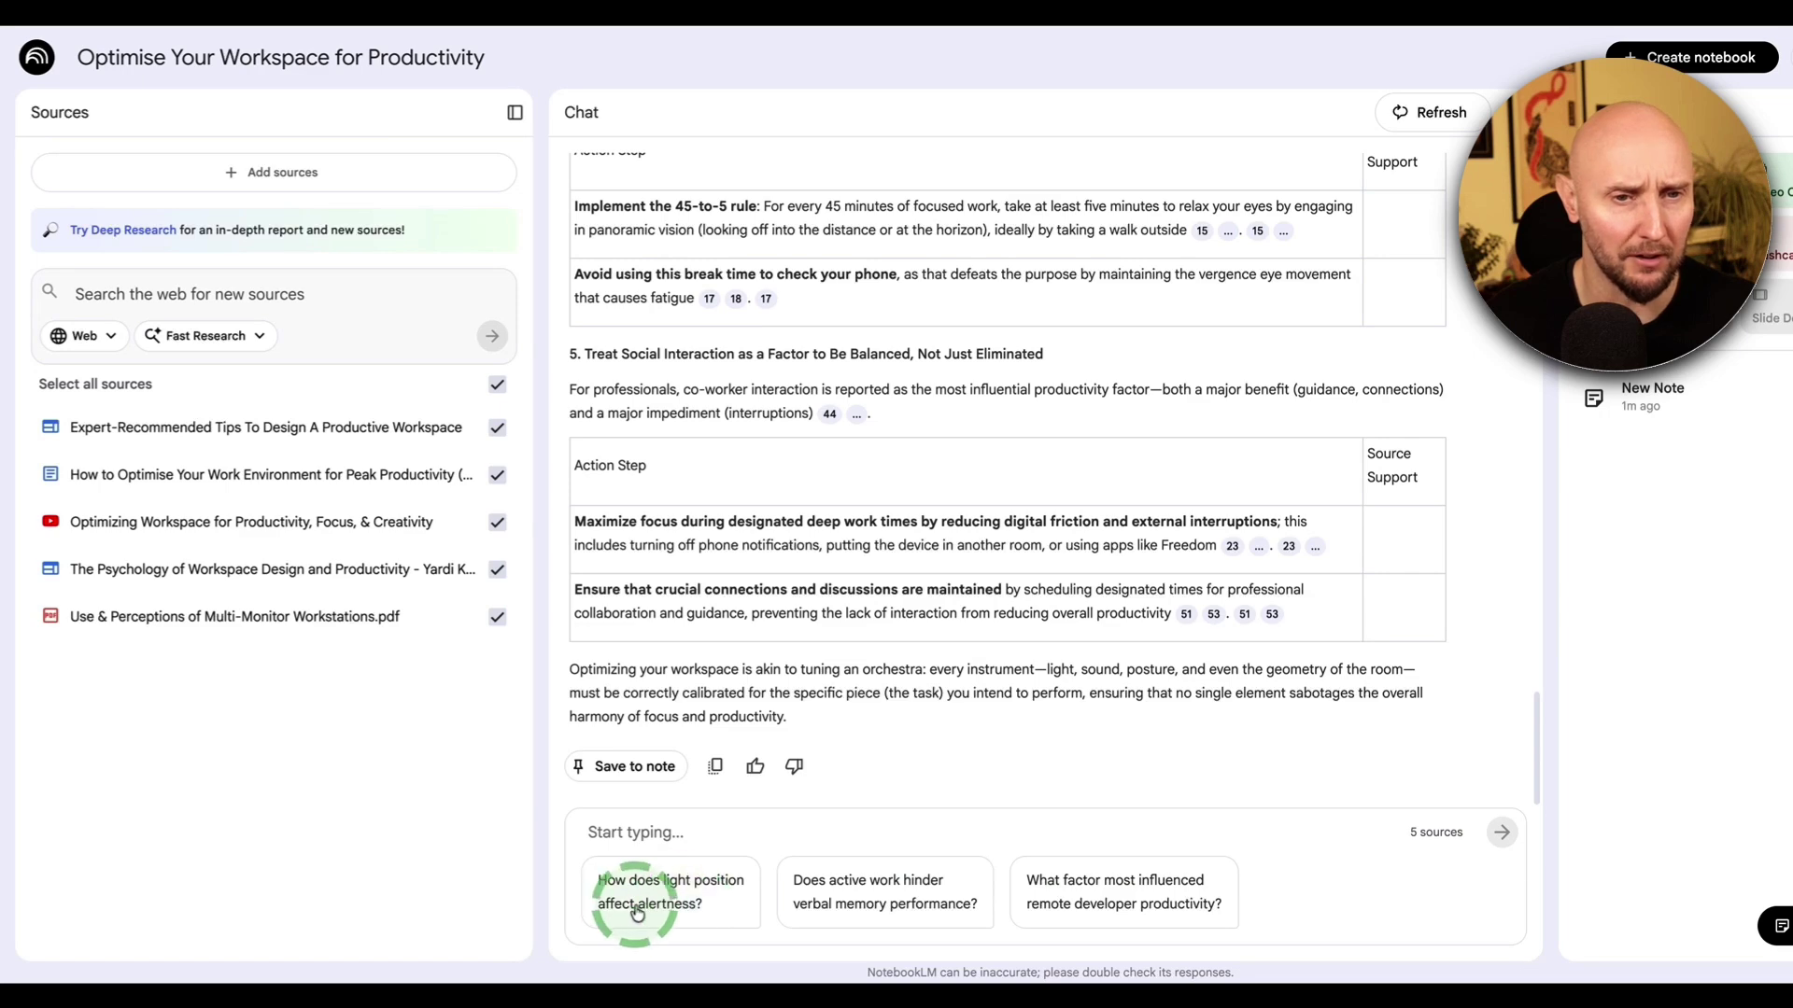
# Ask how light position affects alertness, then request 'Explain this to me like I'm 10 years old'.
pyautogui.click(637, 908)
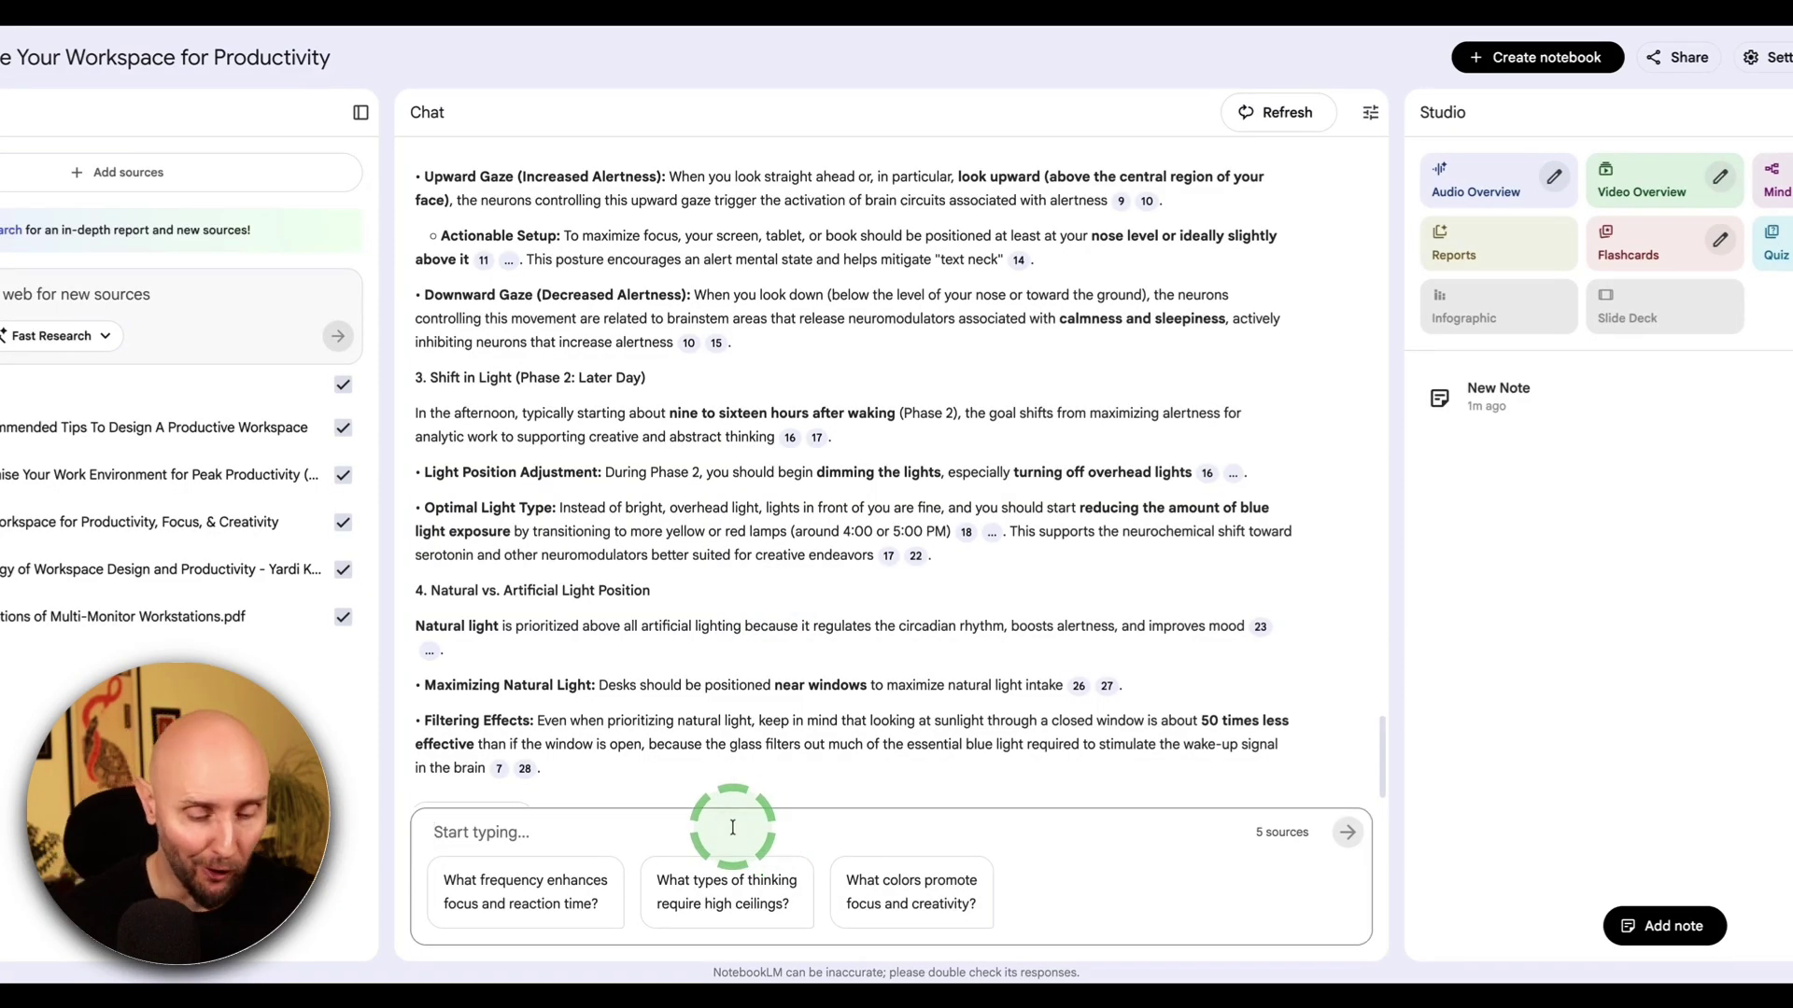
pyautogui.write('Explain this t')
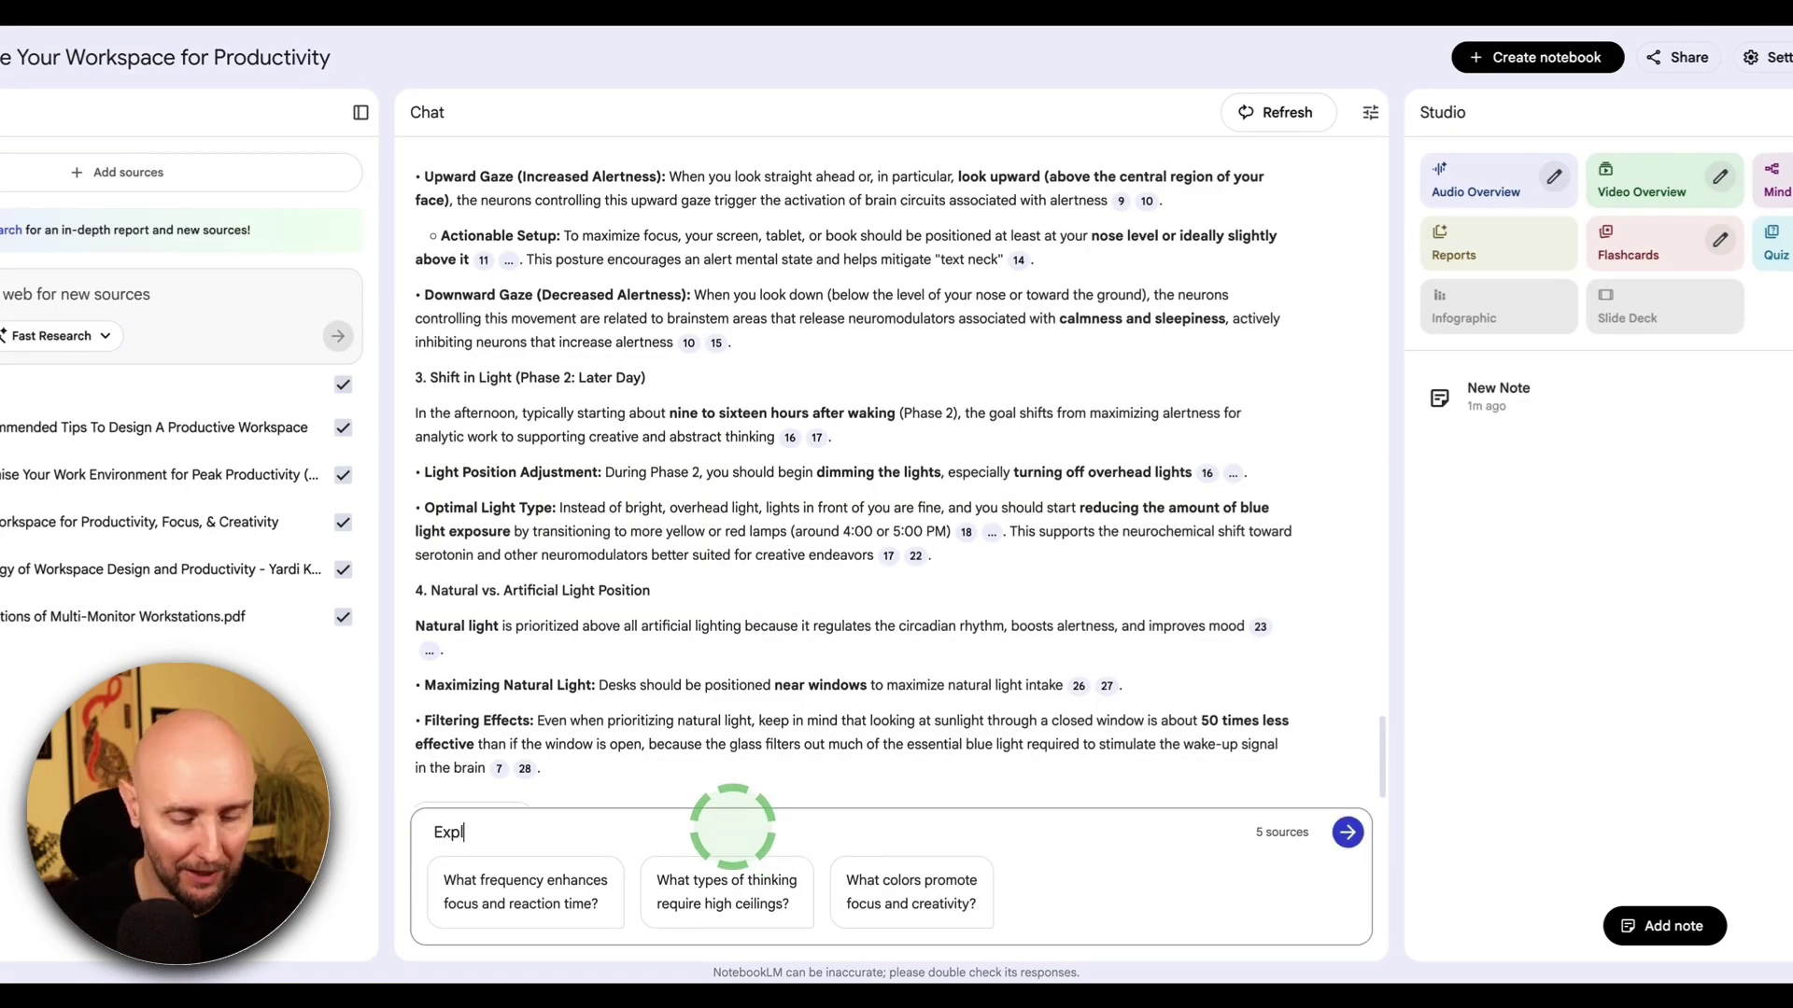
pyautogui.write("op e like I'm 10 years old")
pyautogui.press('Return')
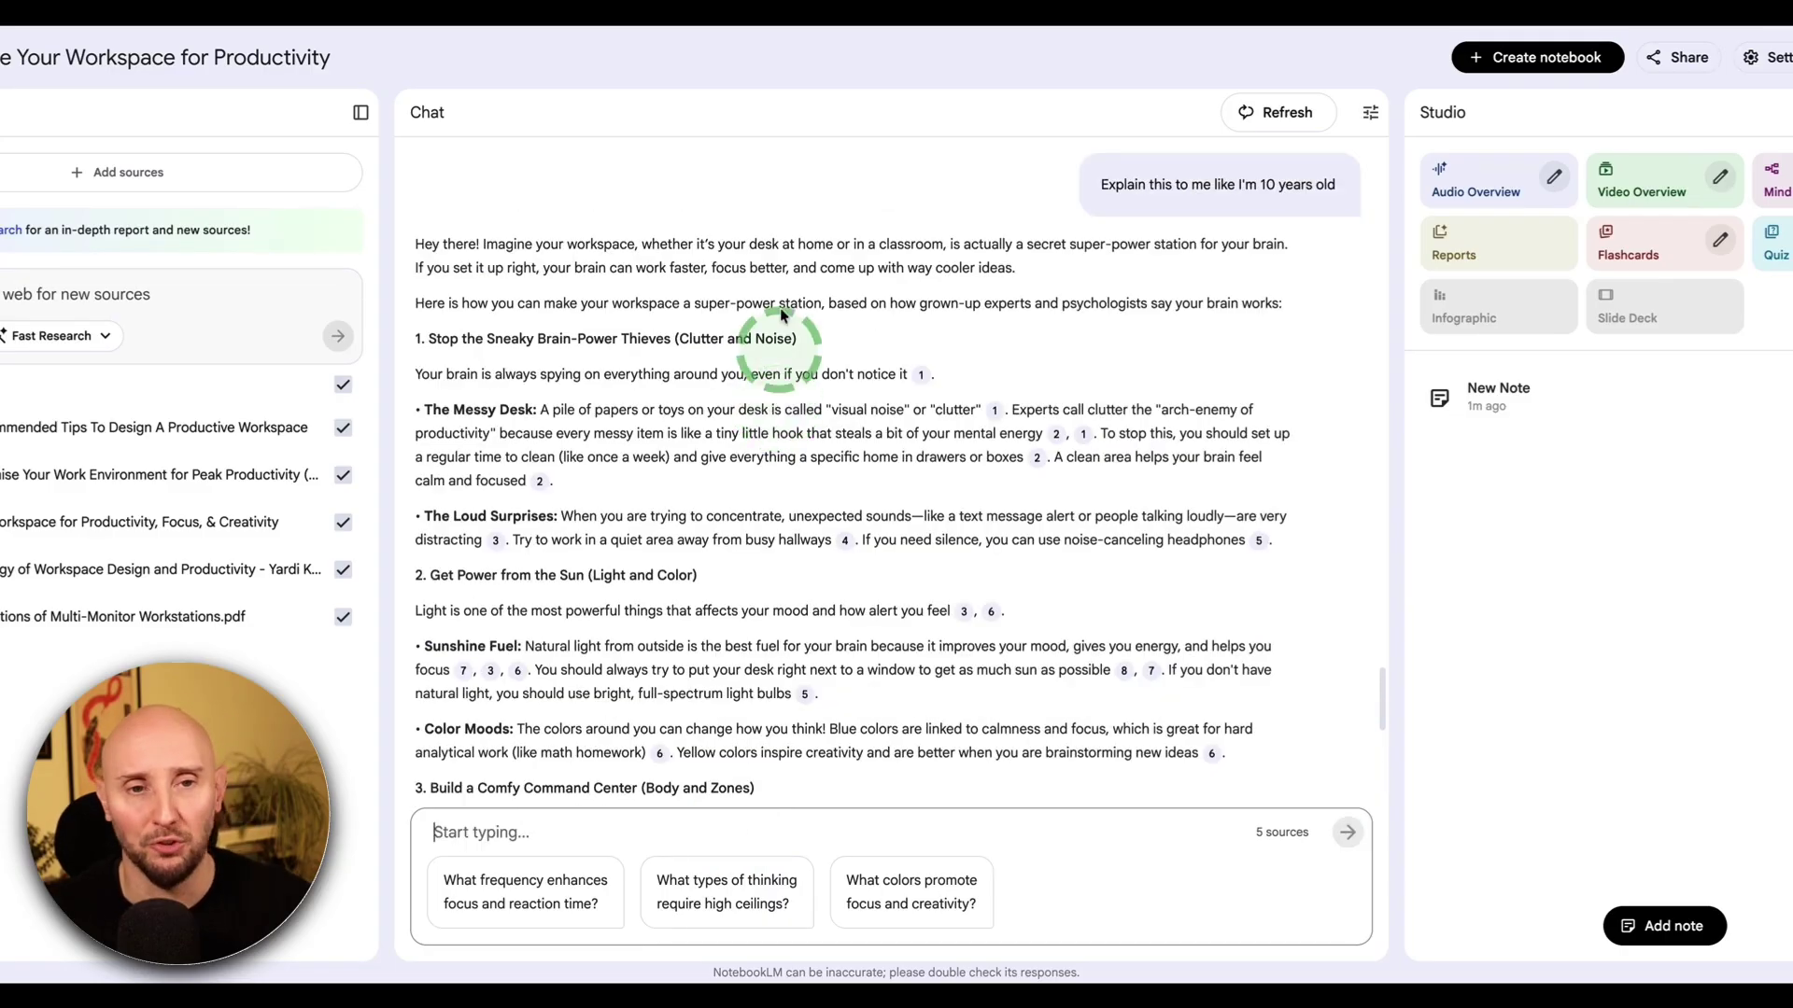
pyautogui.scroll(-8, 781, 314)
pyautogui.scroll(4, 780, 315)
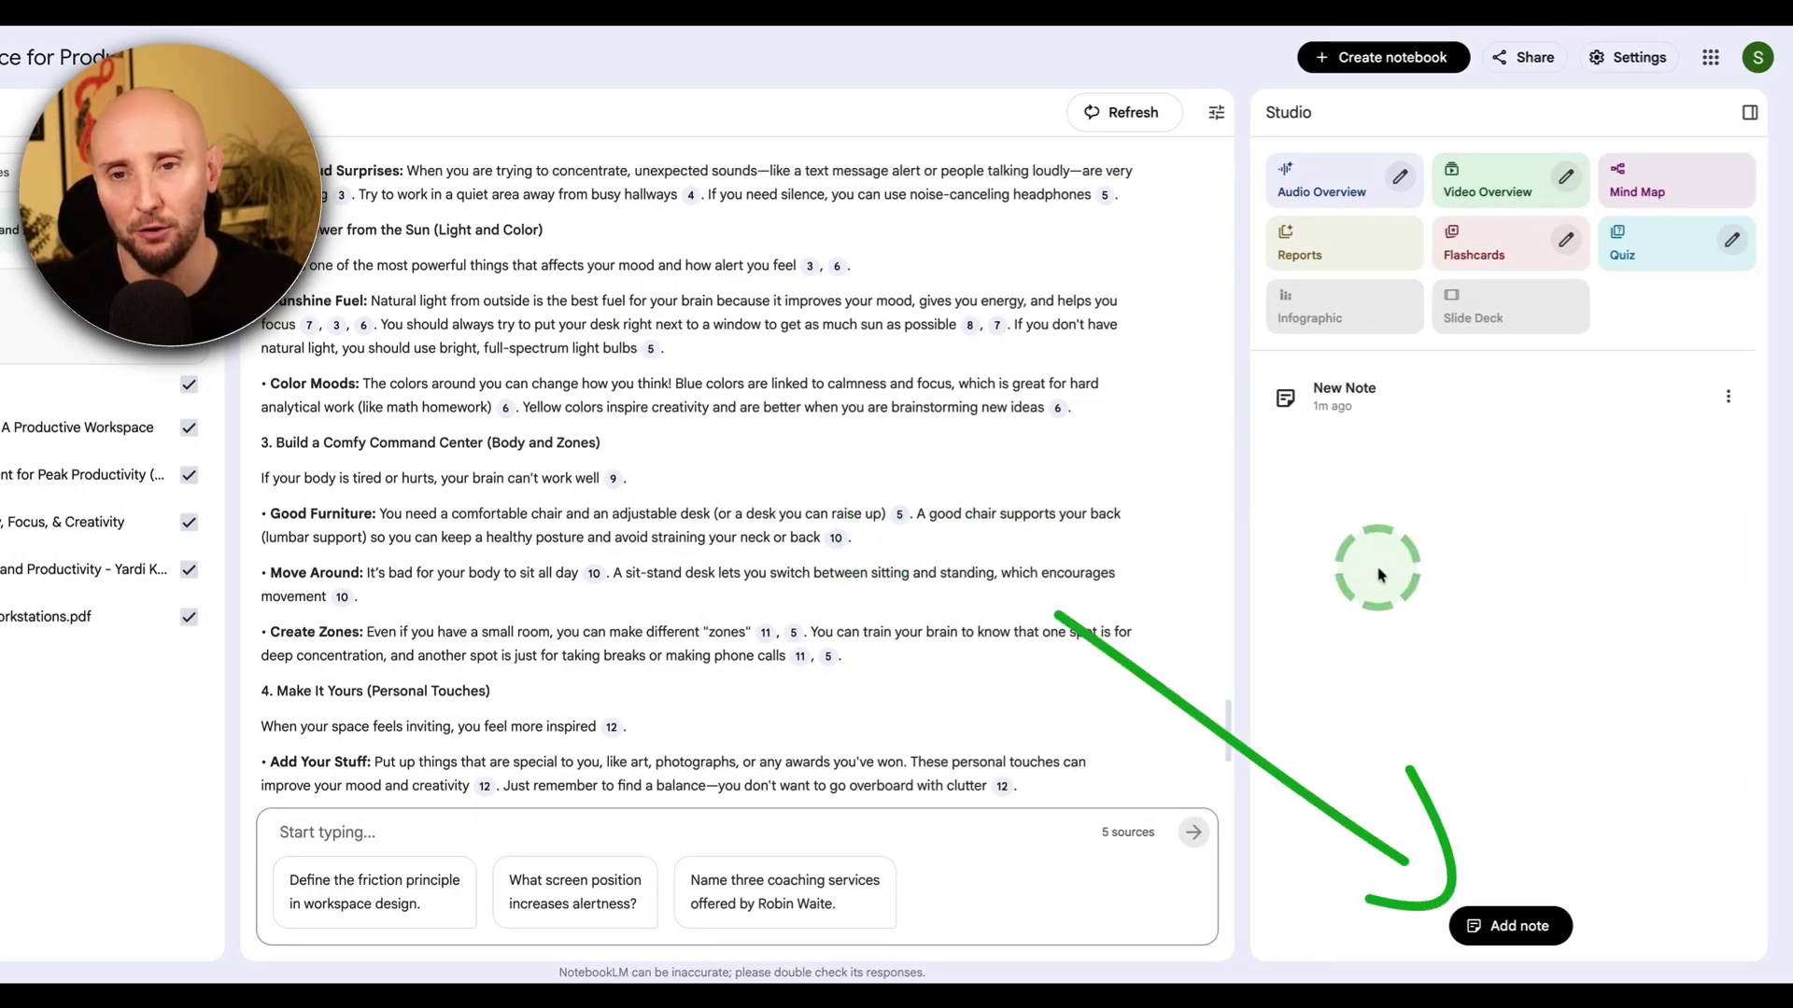
# Add a second, empty New Note to the Studio notes list and close it.
pyautogui.click(1494, 926)
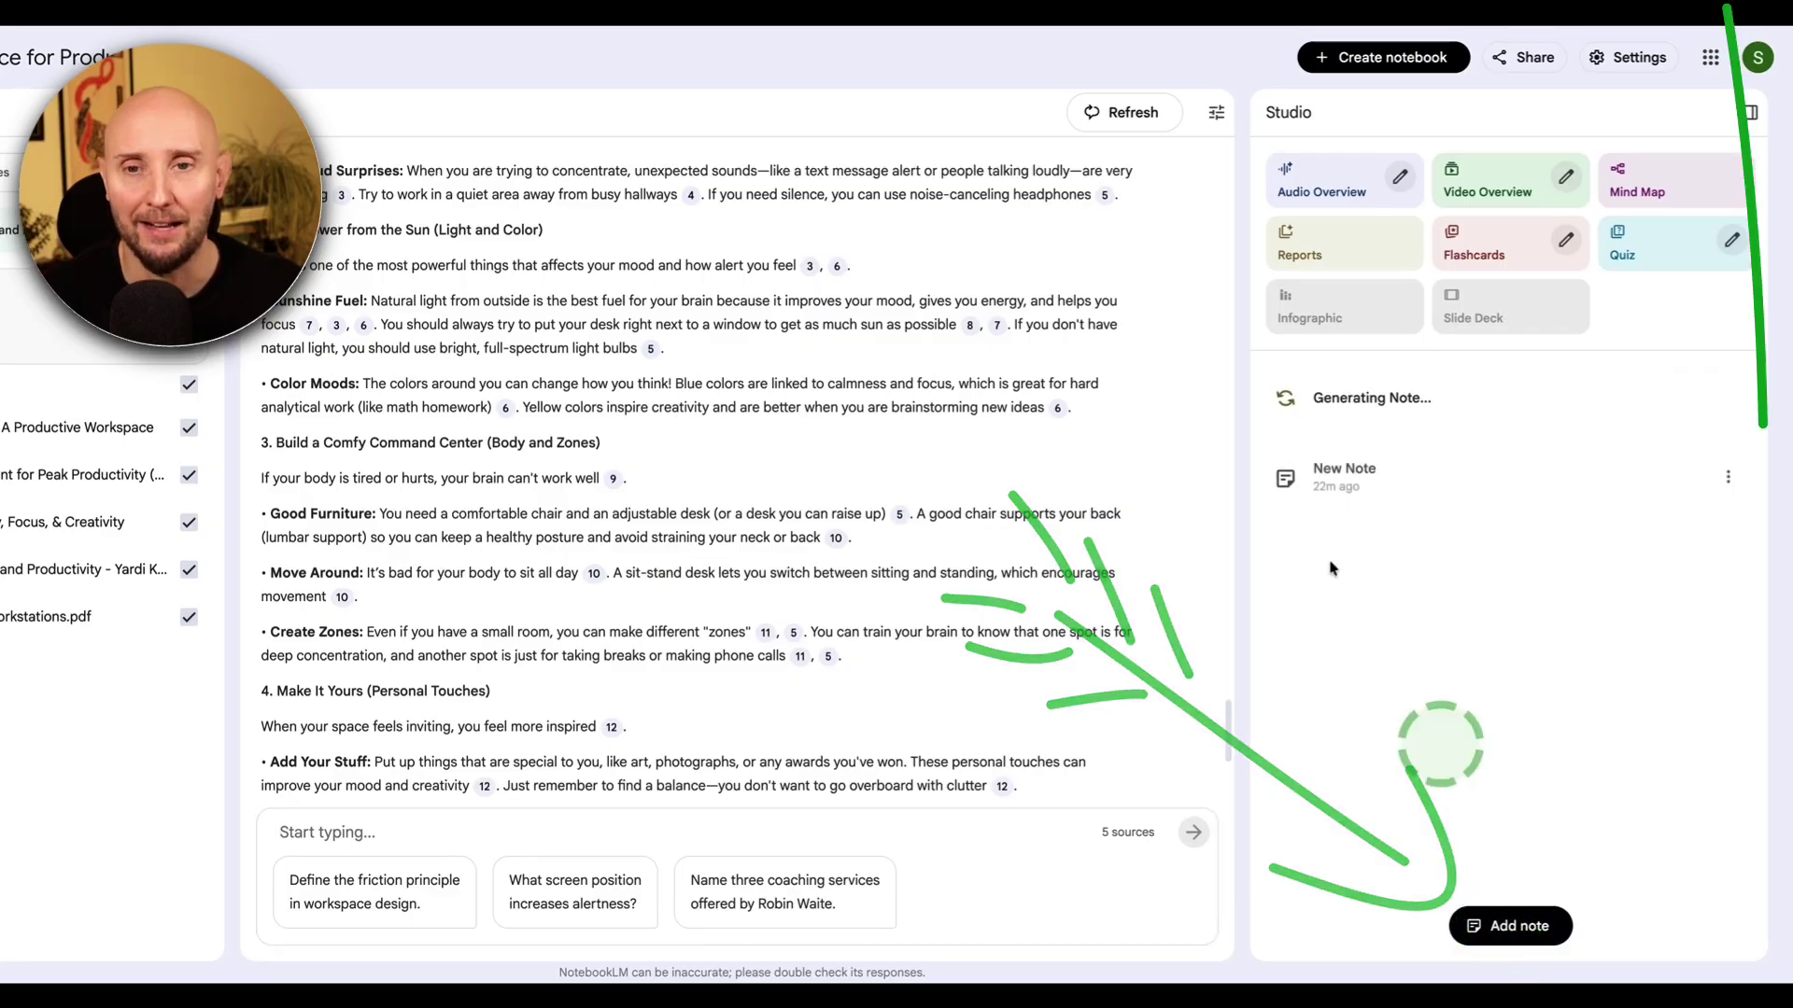
pyautogui.click(1166, 385)
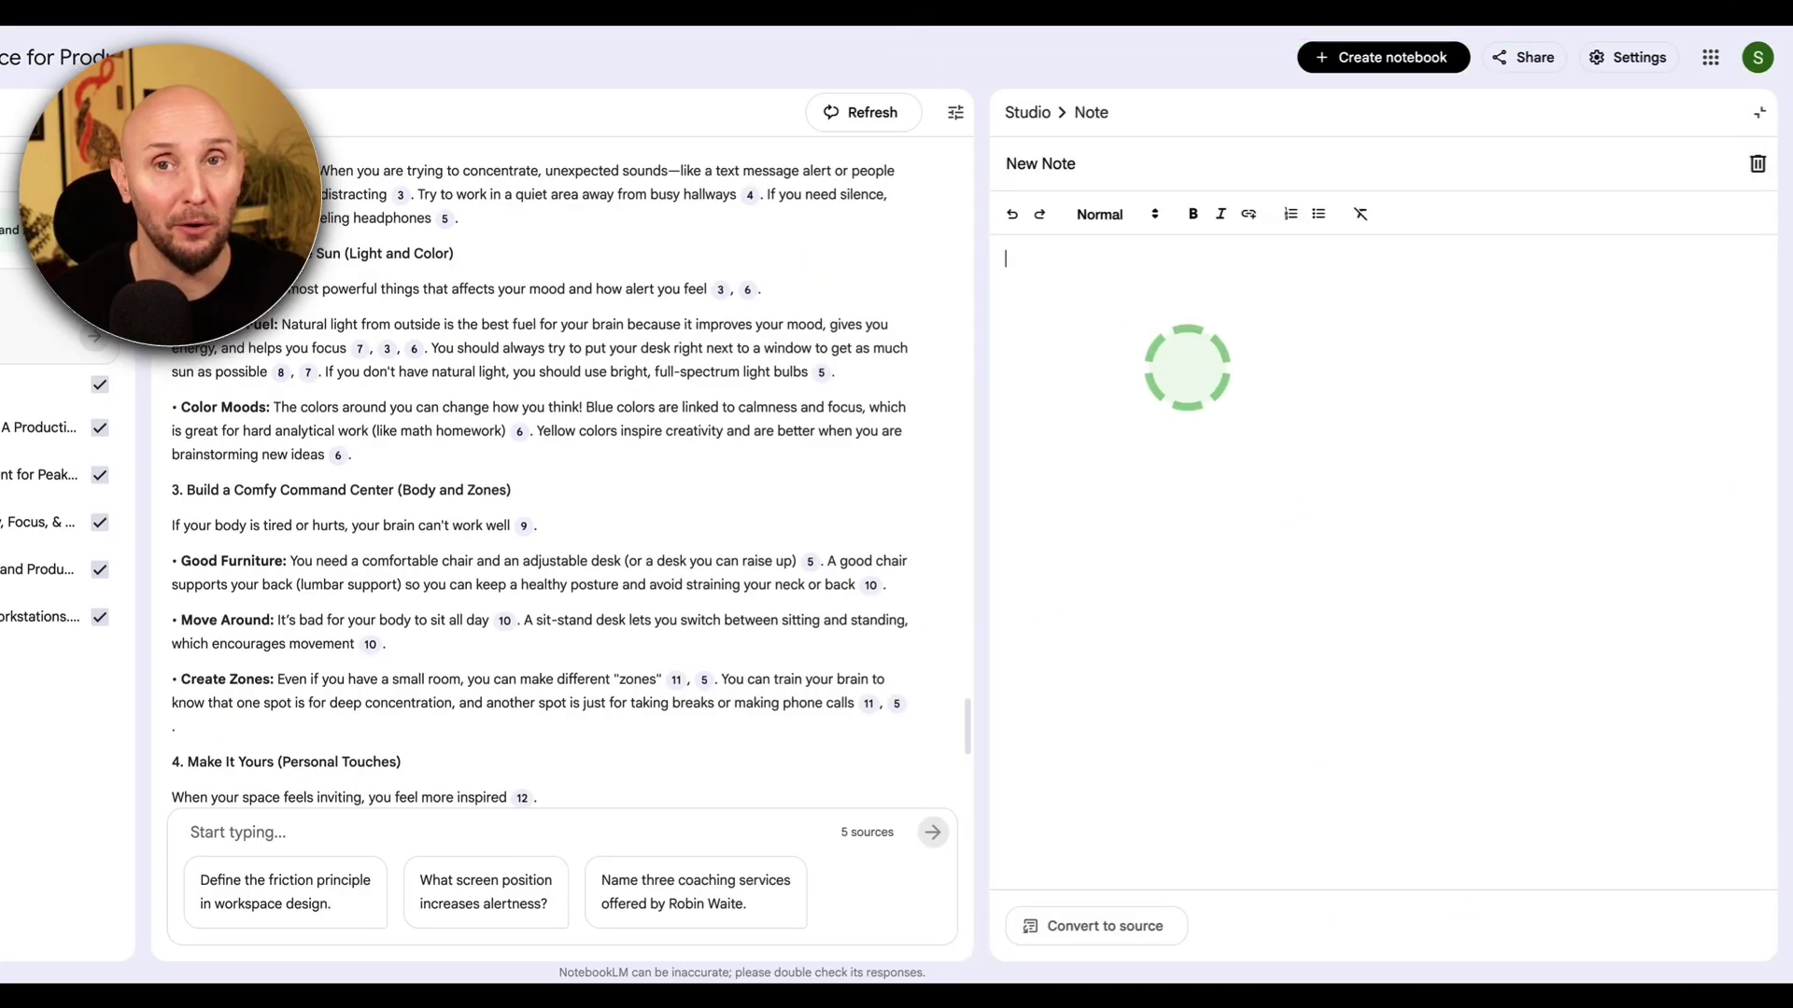
pyautogui.click(1759, 117)
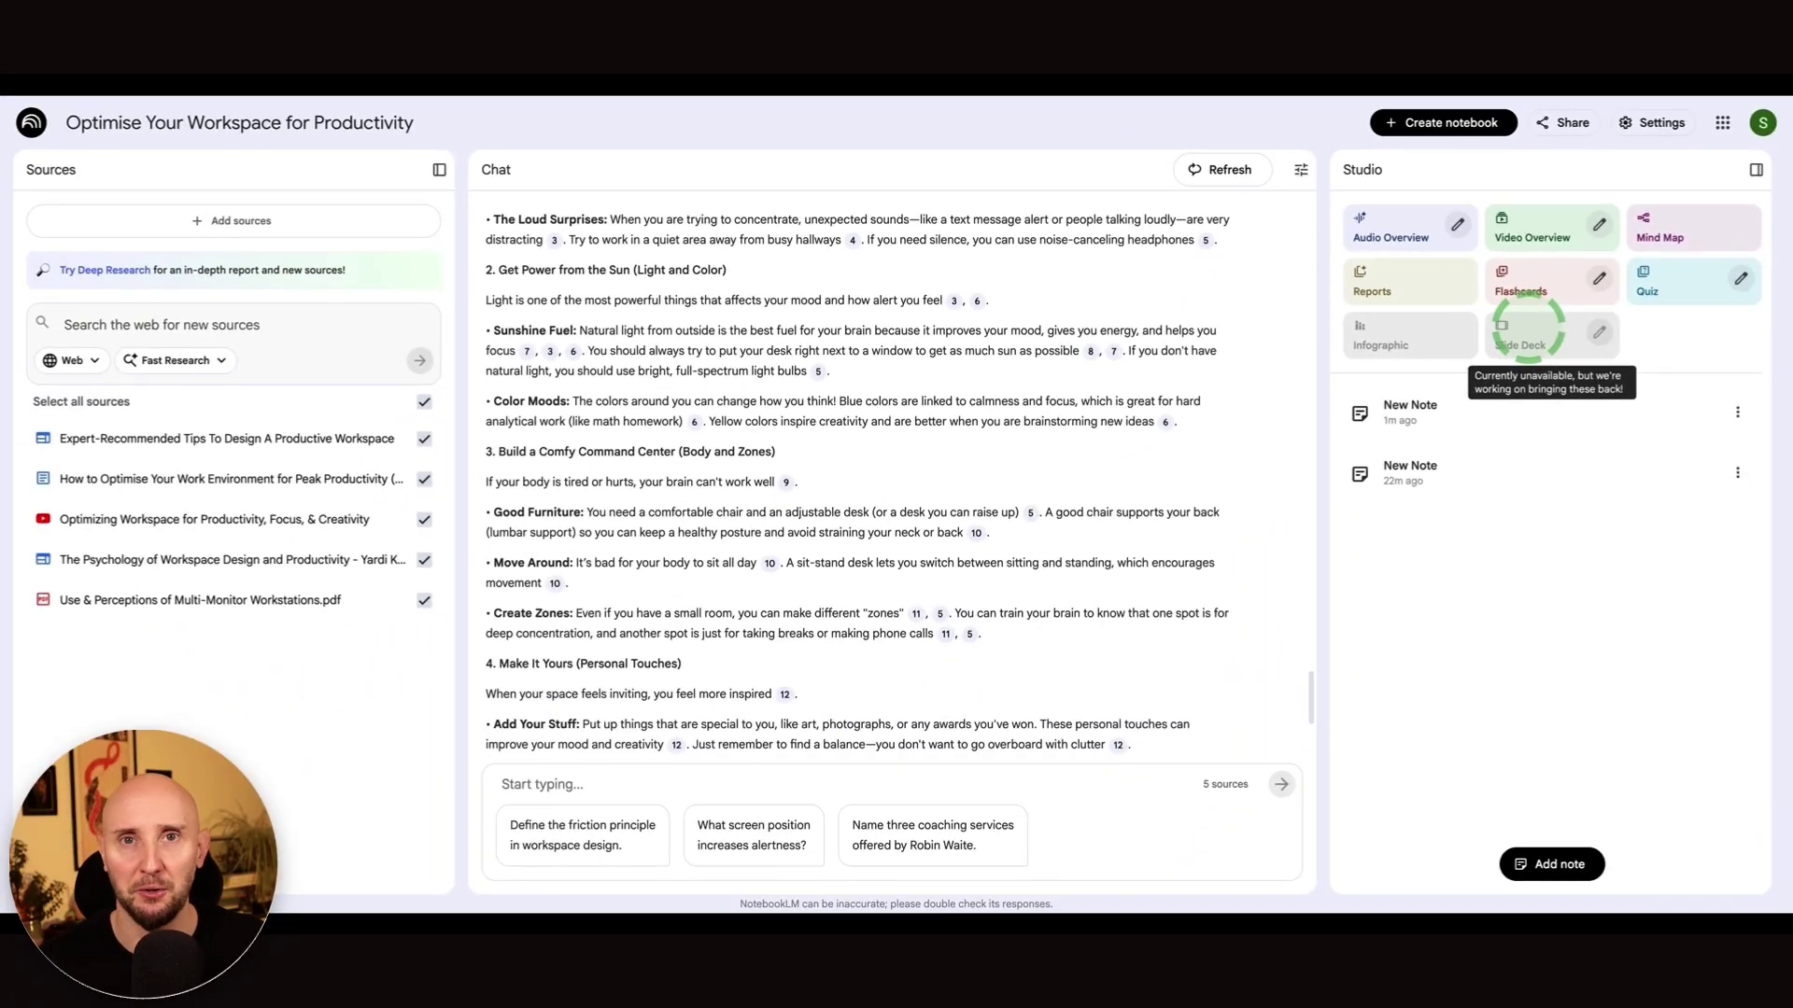
# Generate the 'Neurobiological Hacks to Design Peak Performance Workspaces' audio overview and start playing it.
pyautogui.click(1392, 234)
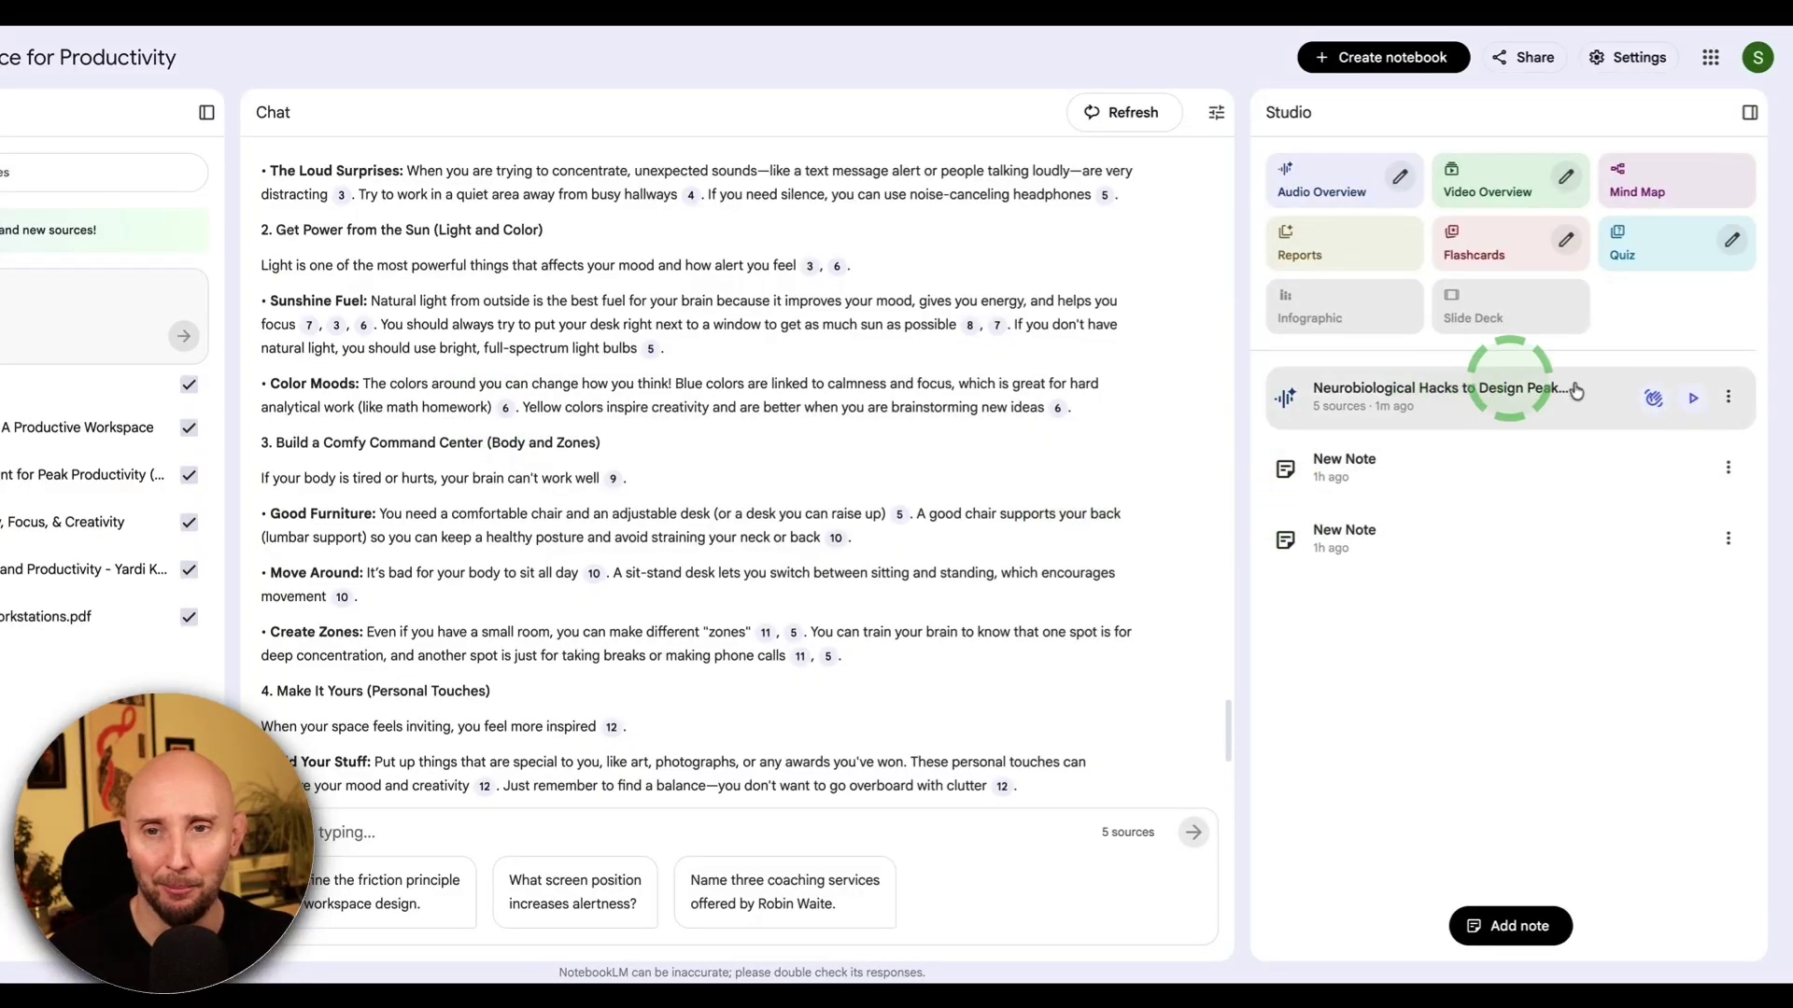
pyautogui.click(1379, 412)
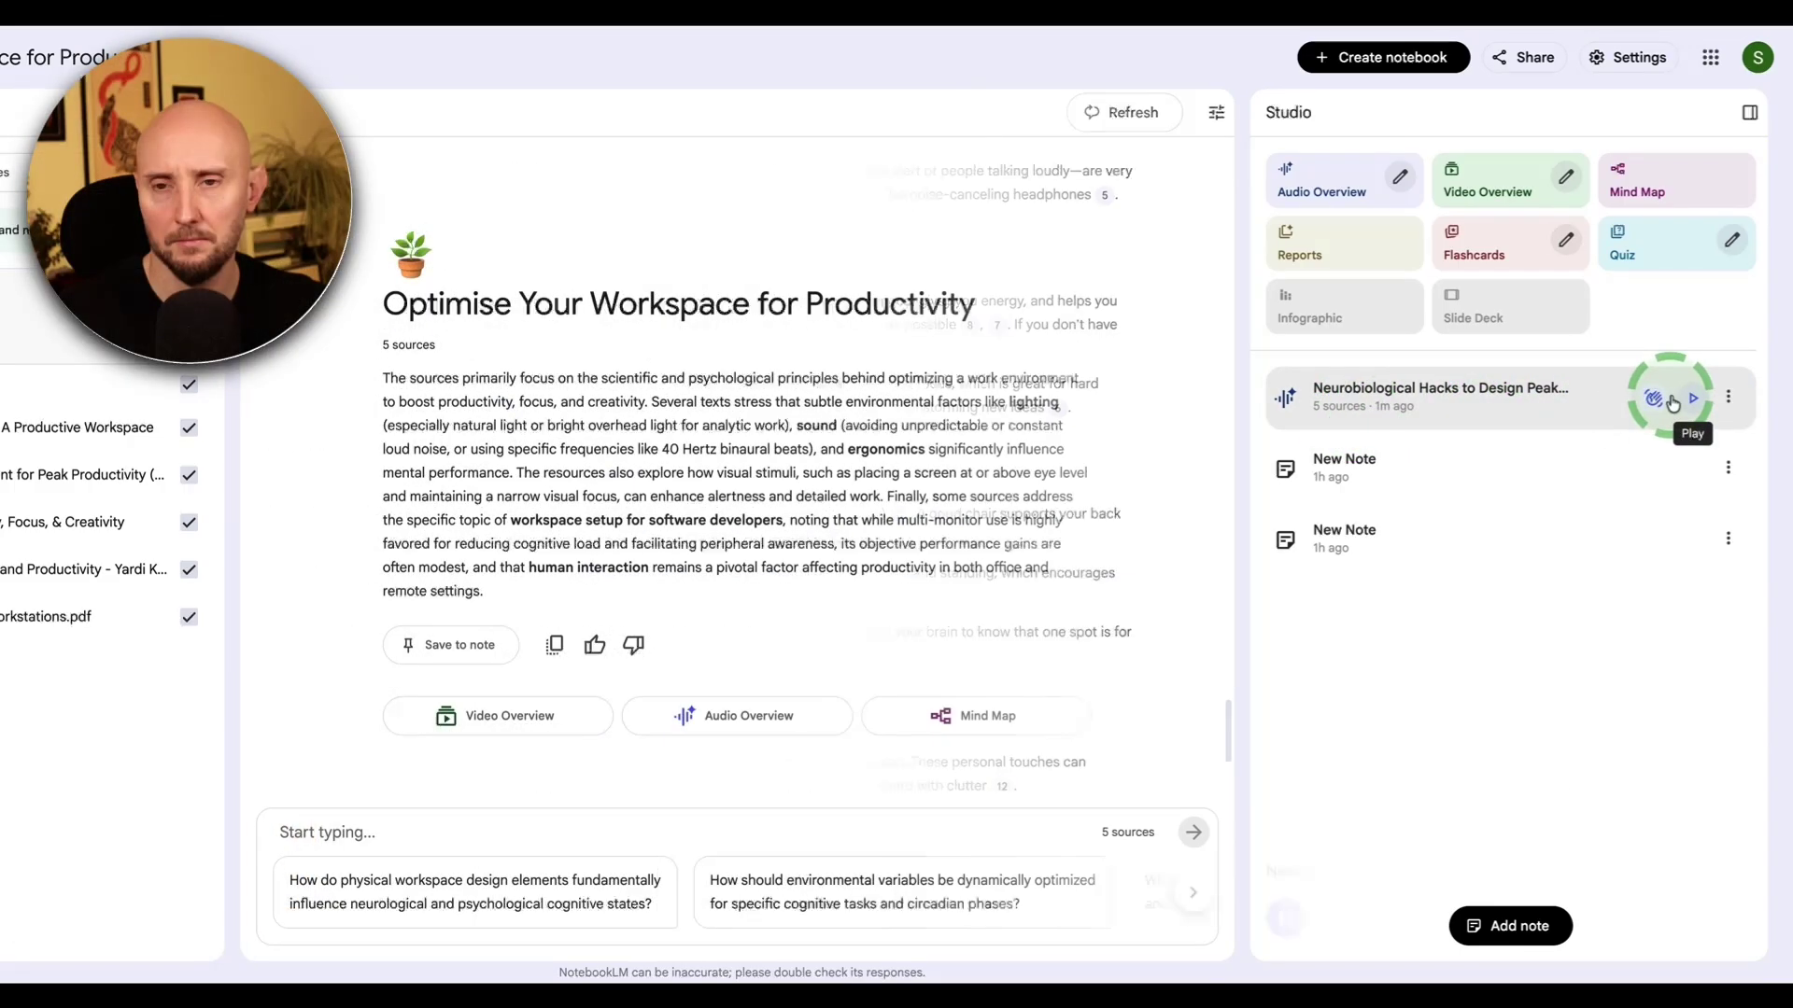
pyautogui.click(1692, 399)
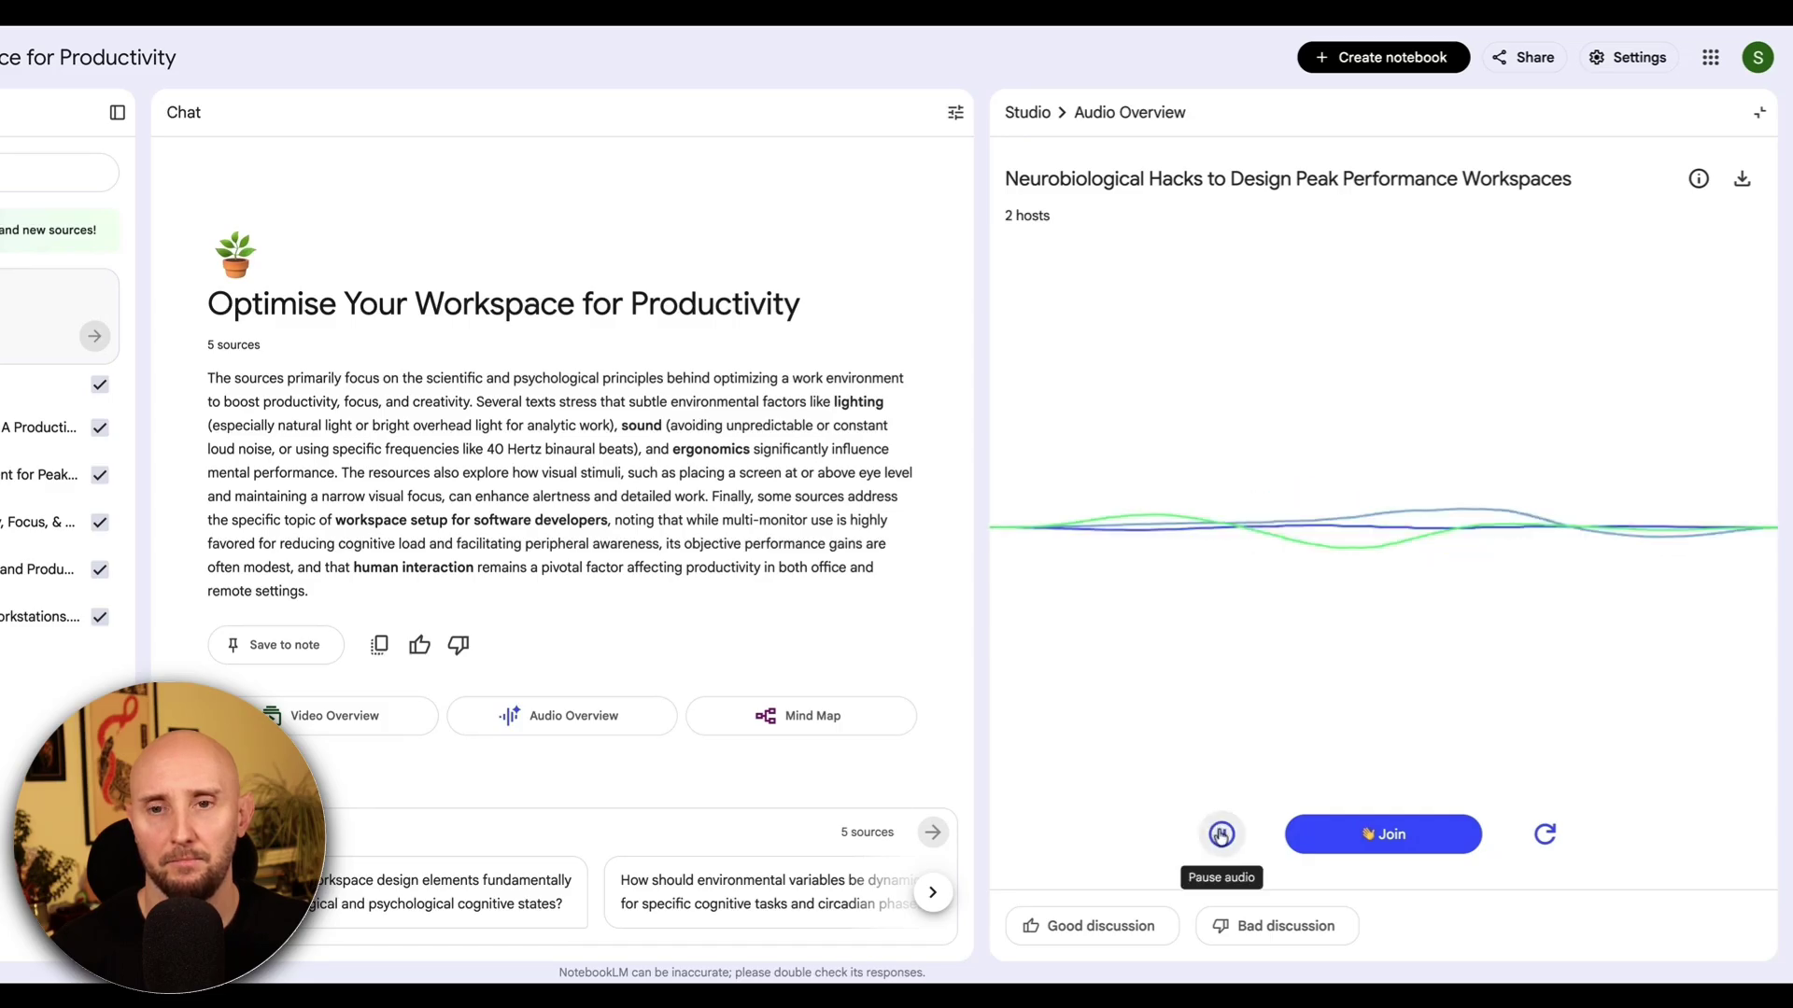
# Pause and resume the audio overview, join the hosts interactively, then pause it again.
pyautogui.click(1221, 834)
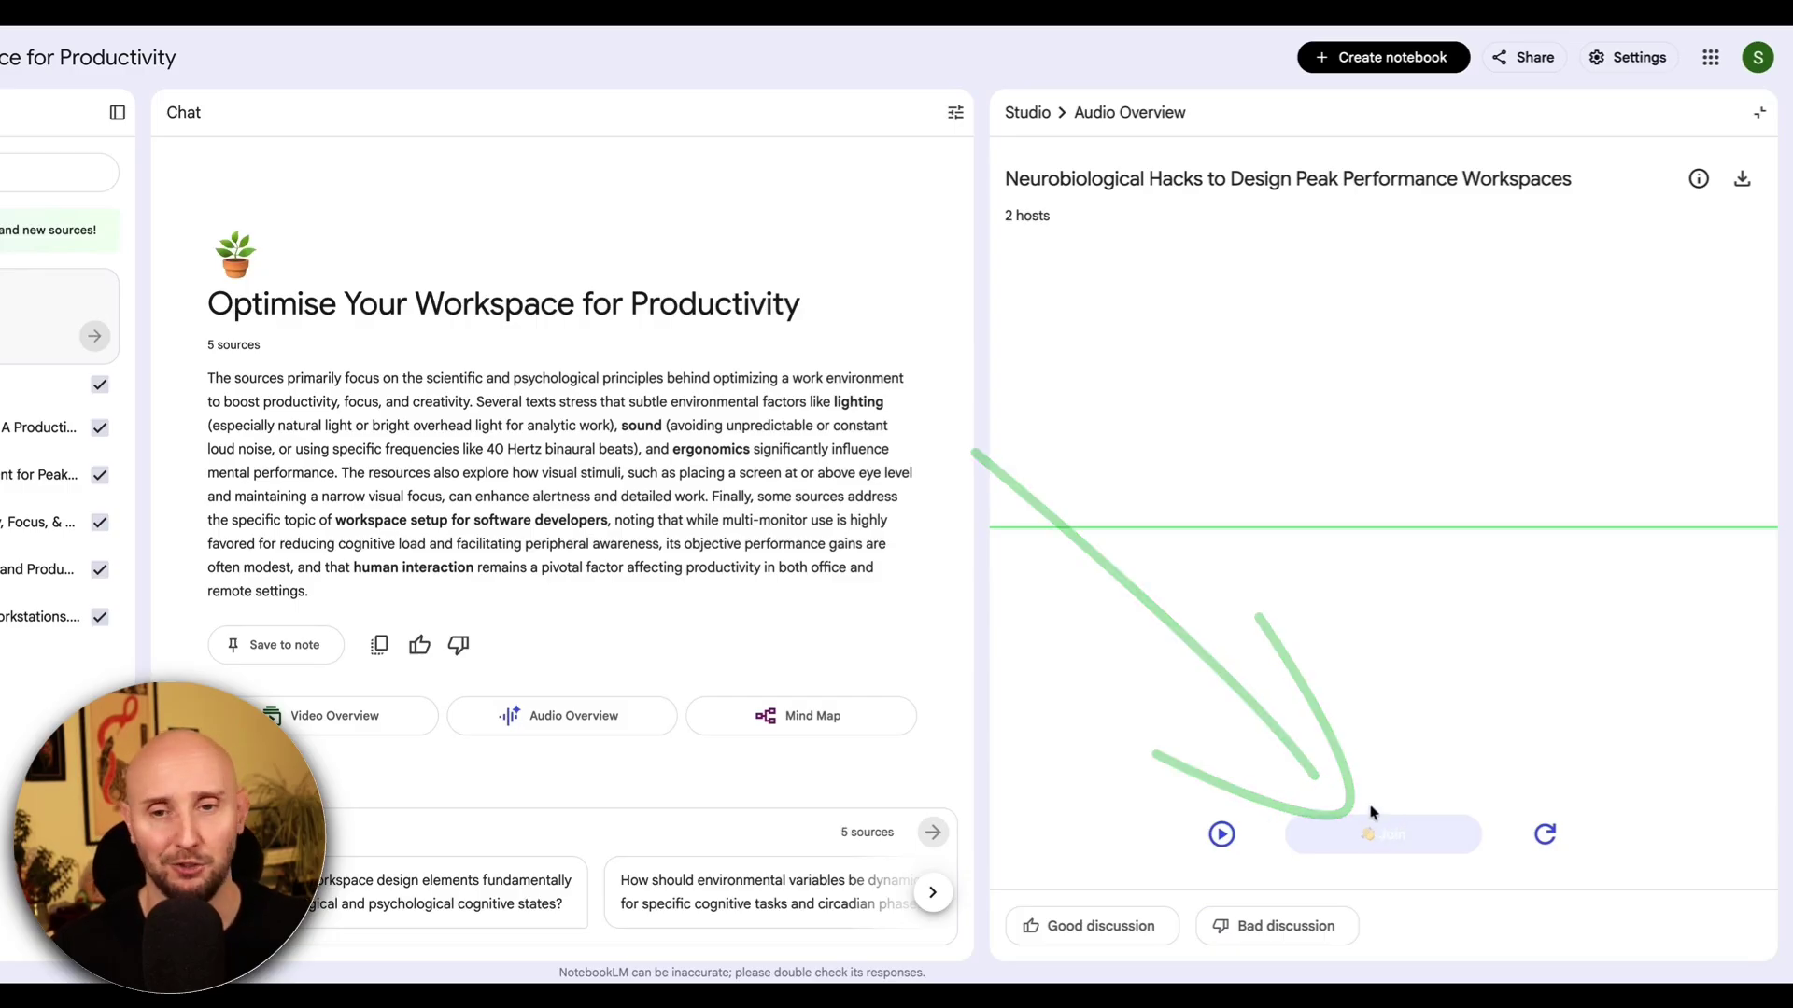
pyautogui.click(1221, 834)
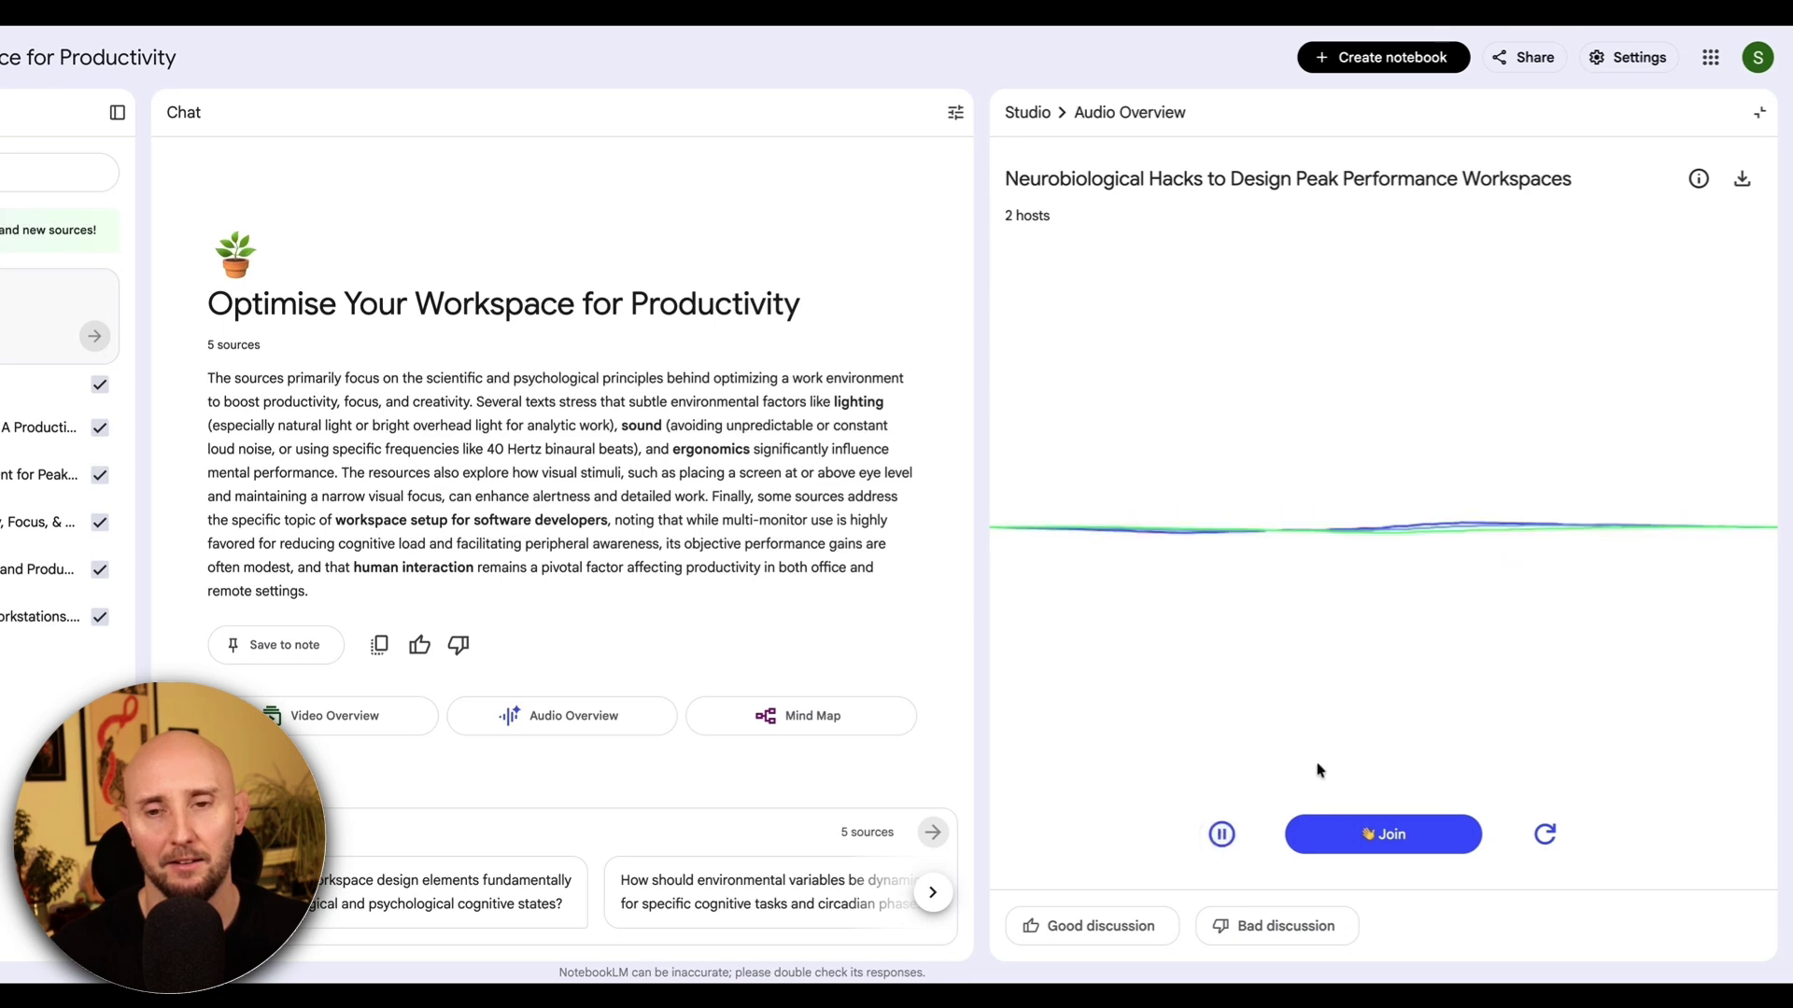
pyautogui.click(1393, 831)
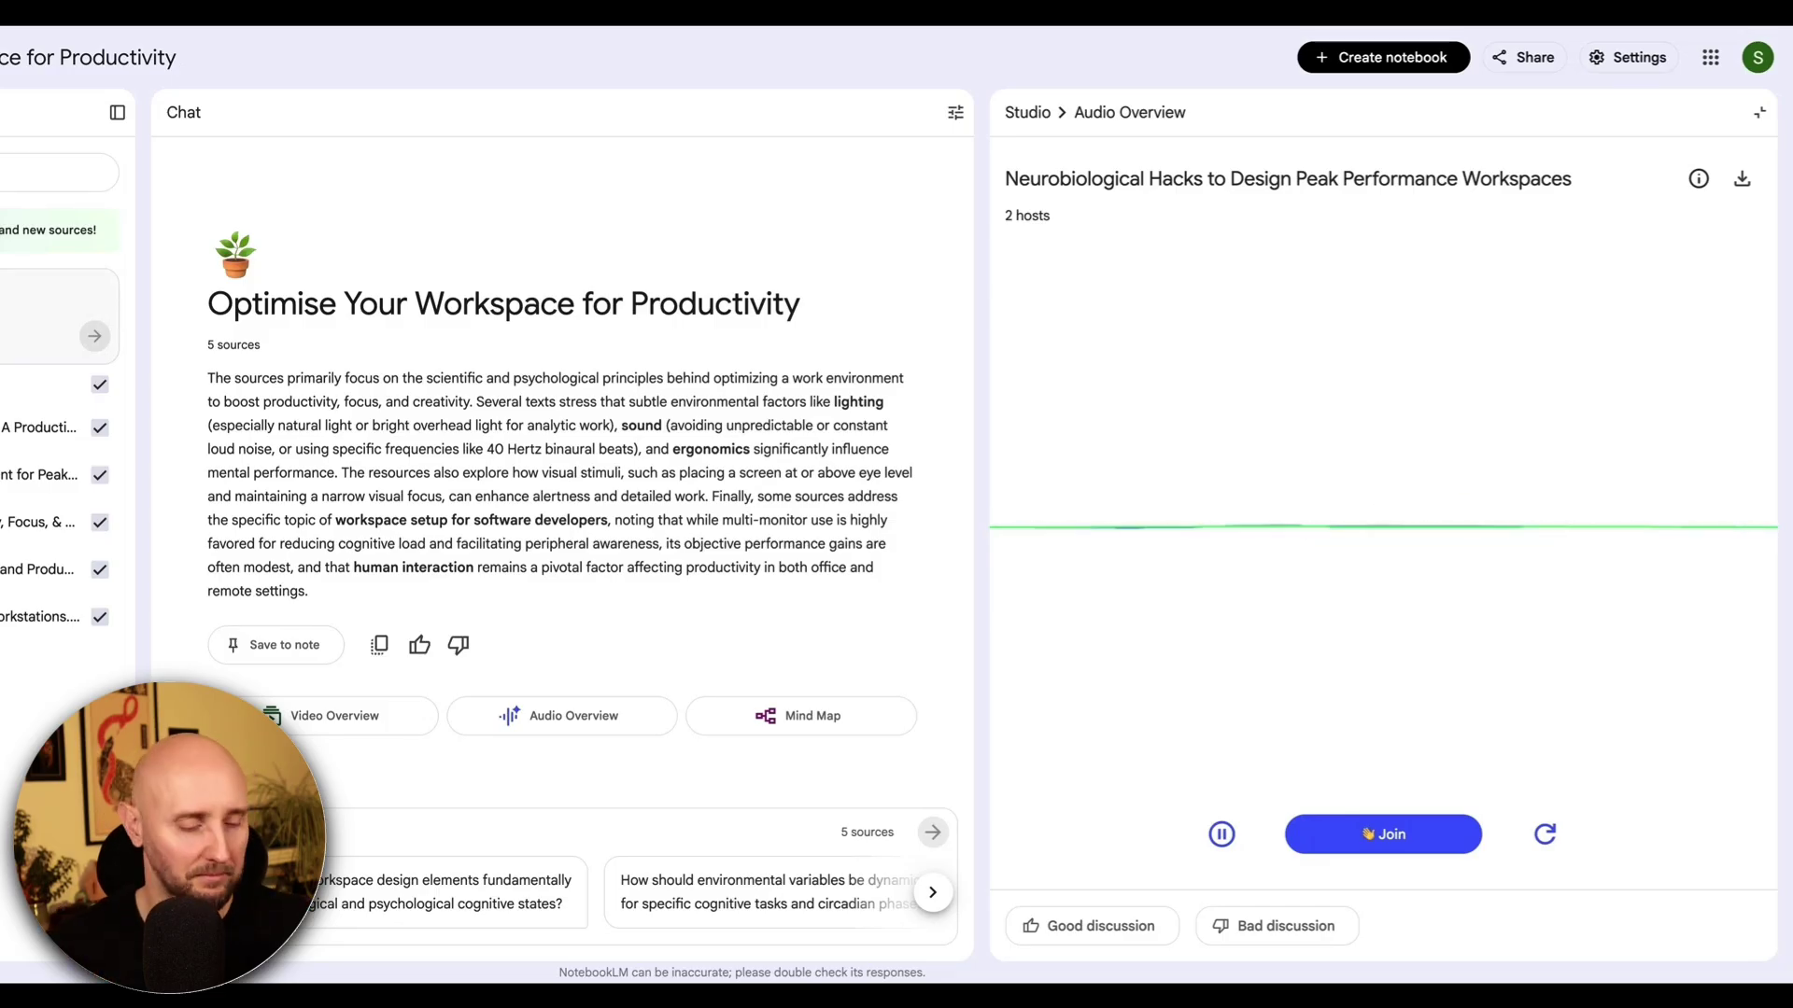
pyautogui.click(1220, 835)
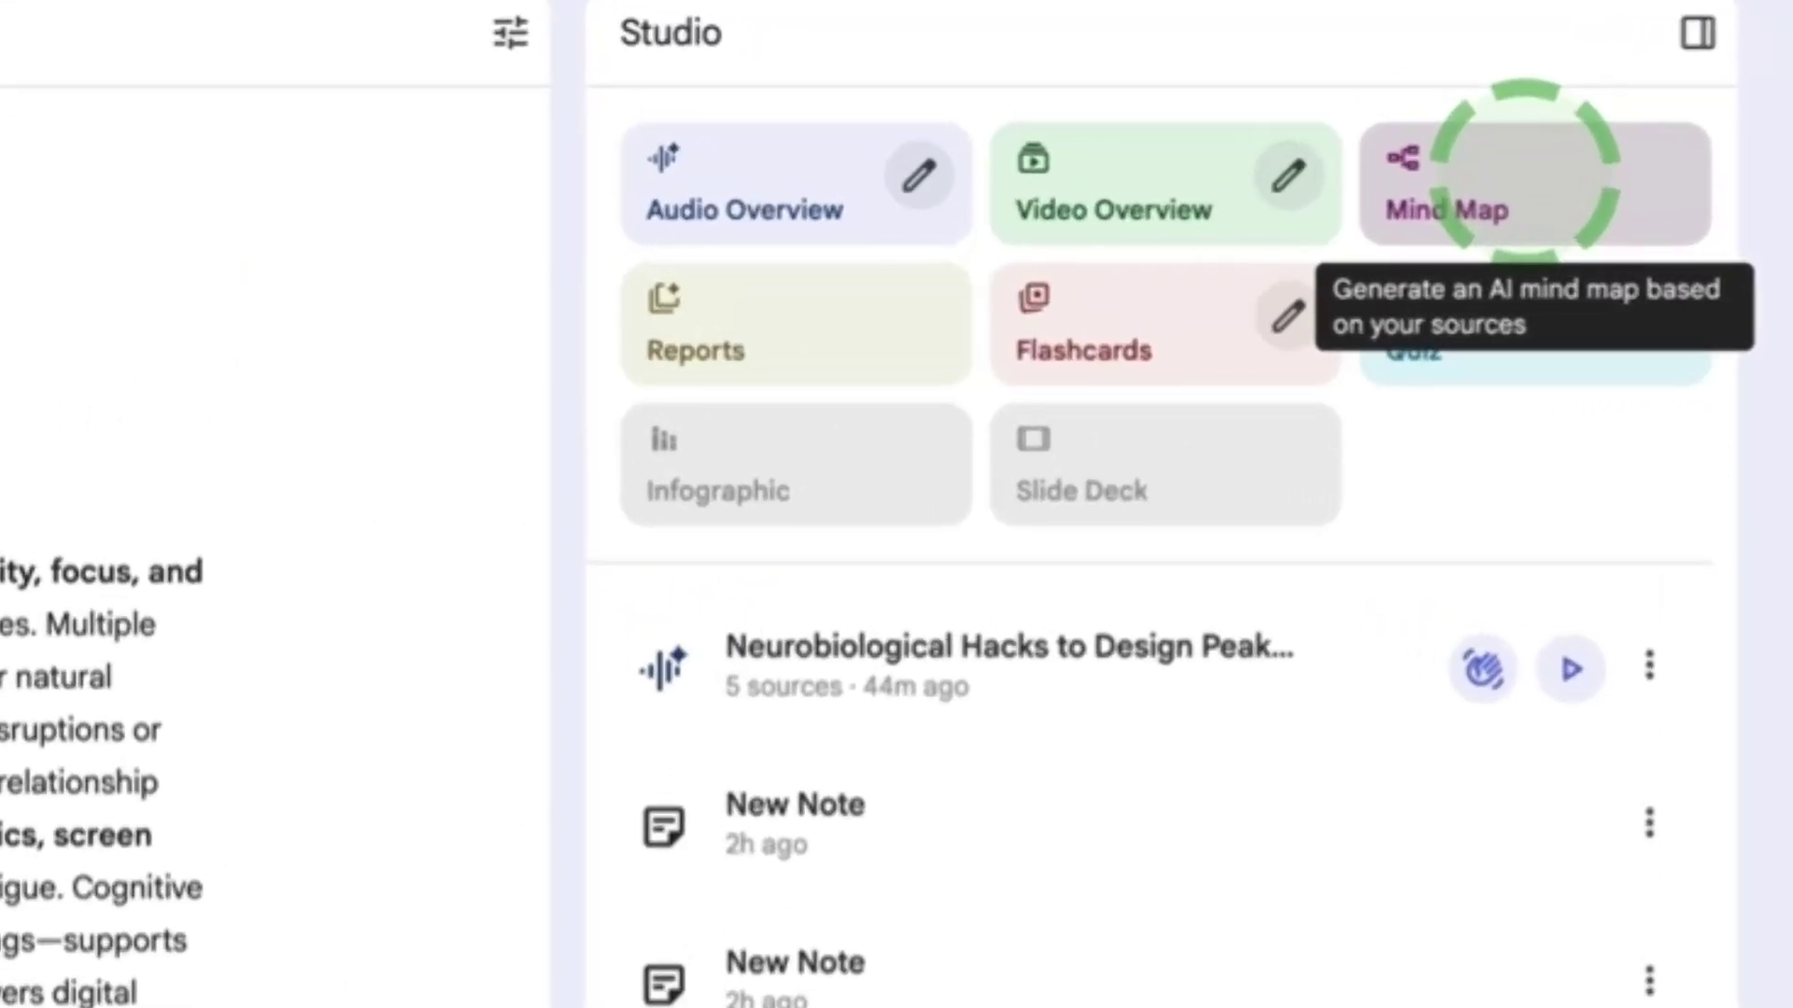
# Generate the 'Blueprint for Peak Workspace Productivity' mind map and open it full screen.
pyautogui.click(1490, 207)
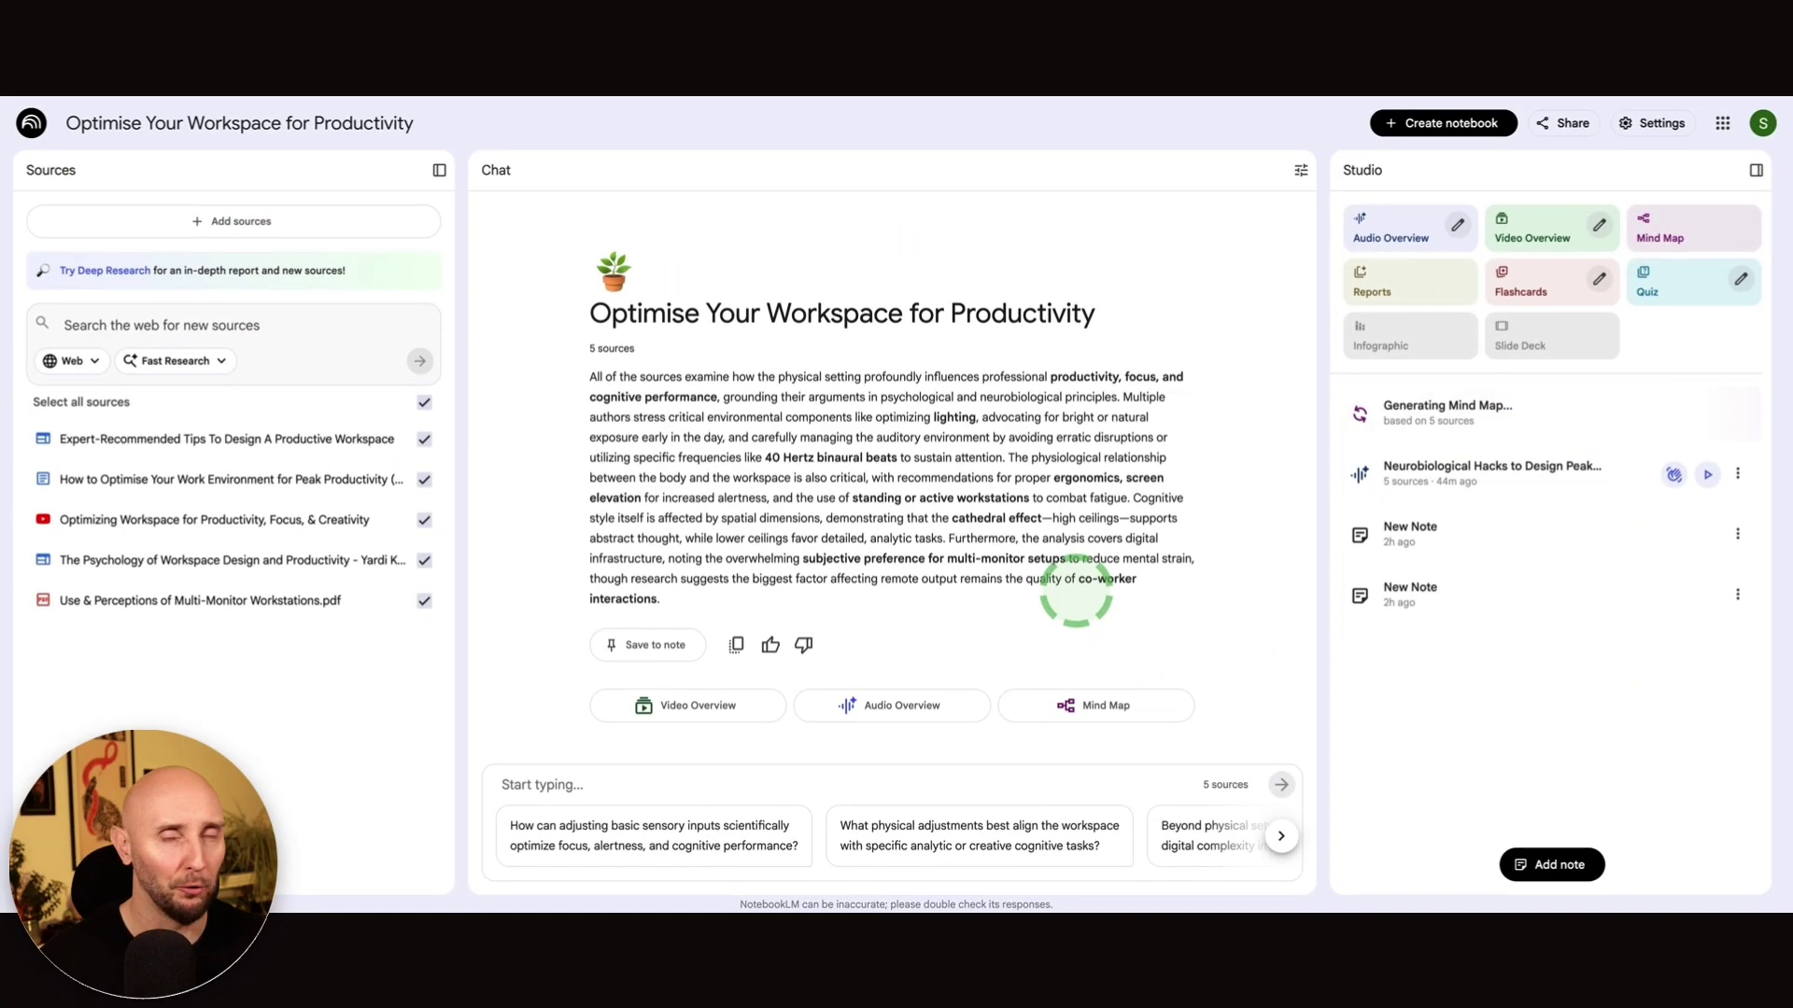
pyautogui.click(1414, 432)
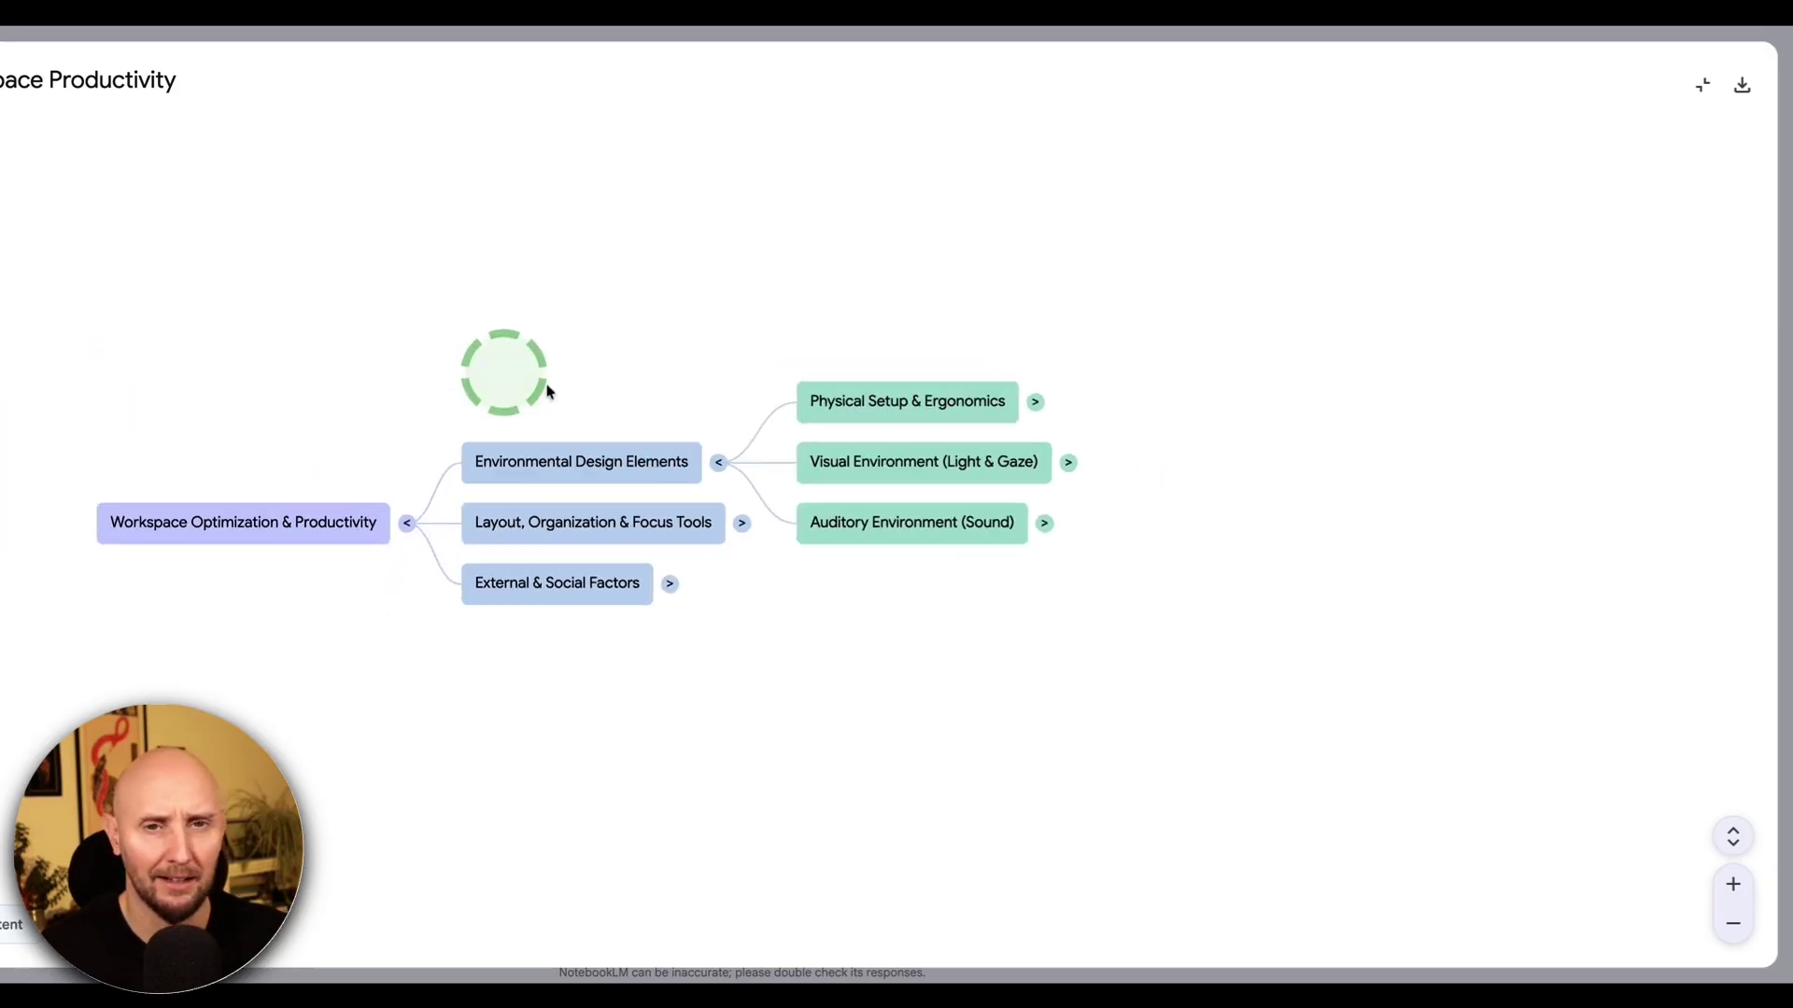
# Expand the Layout, Create Zones and Minimise Clutter branches, then exit the full-screen mind map.
pyautogui.click(750, 532)
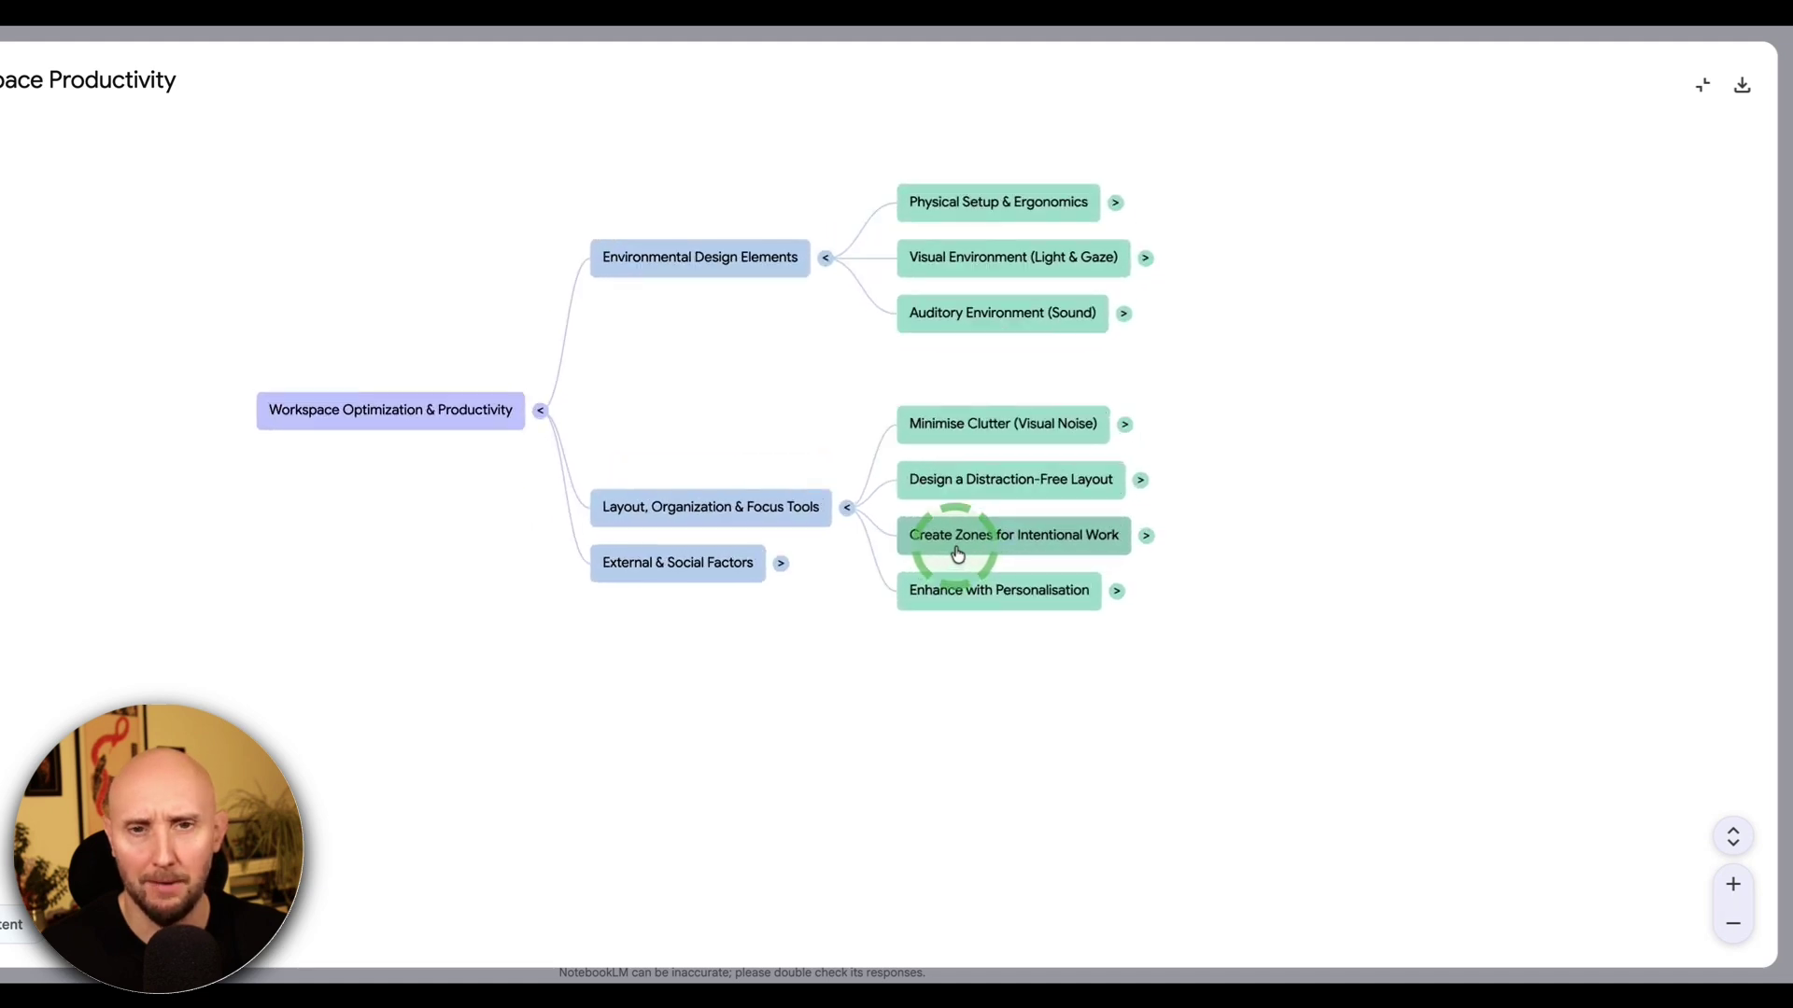
pyautogui.click(1737, 913)
pyautogui.click(1732, 887)
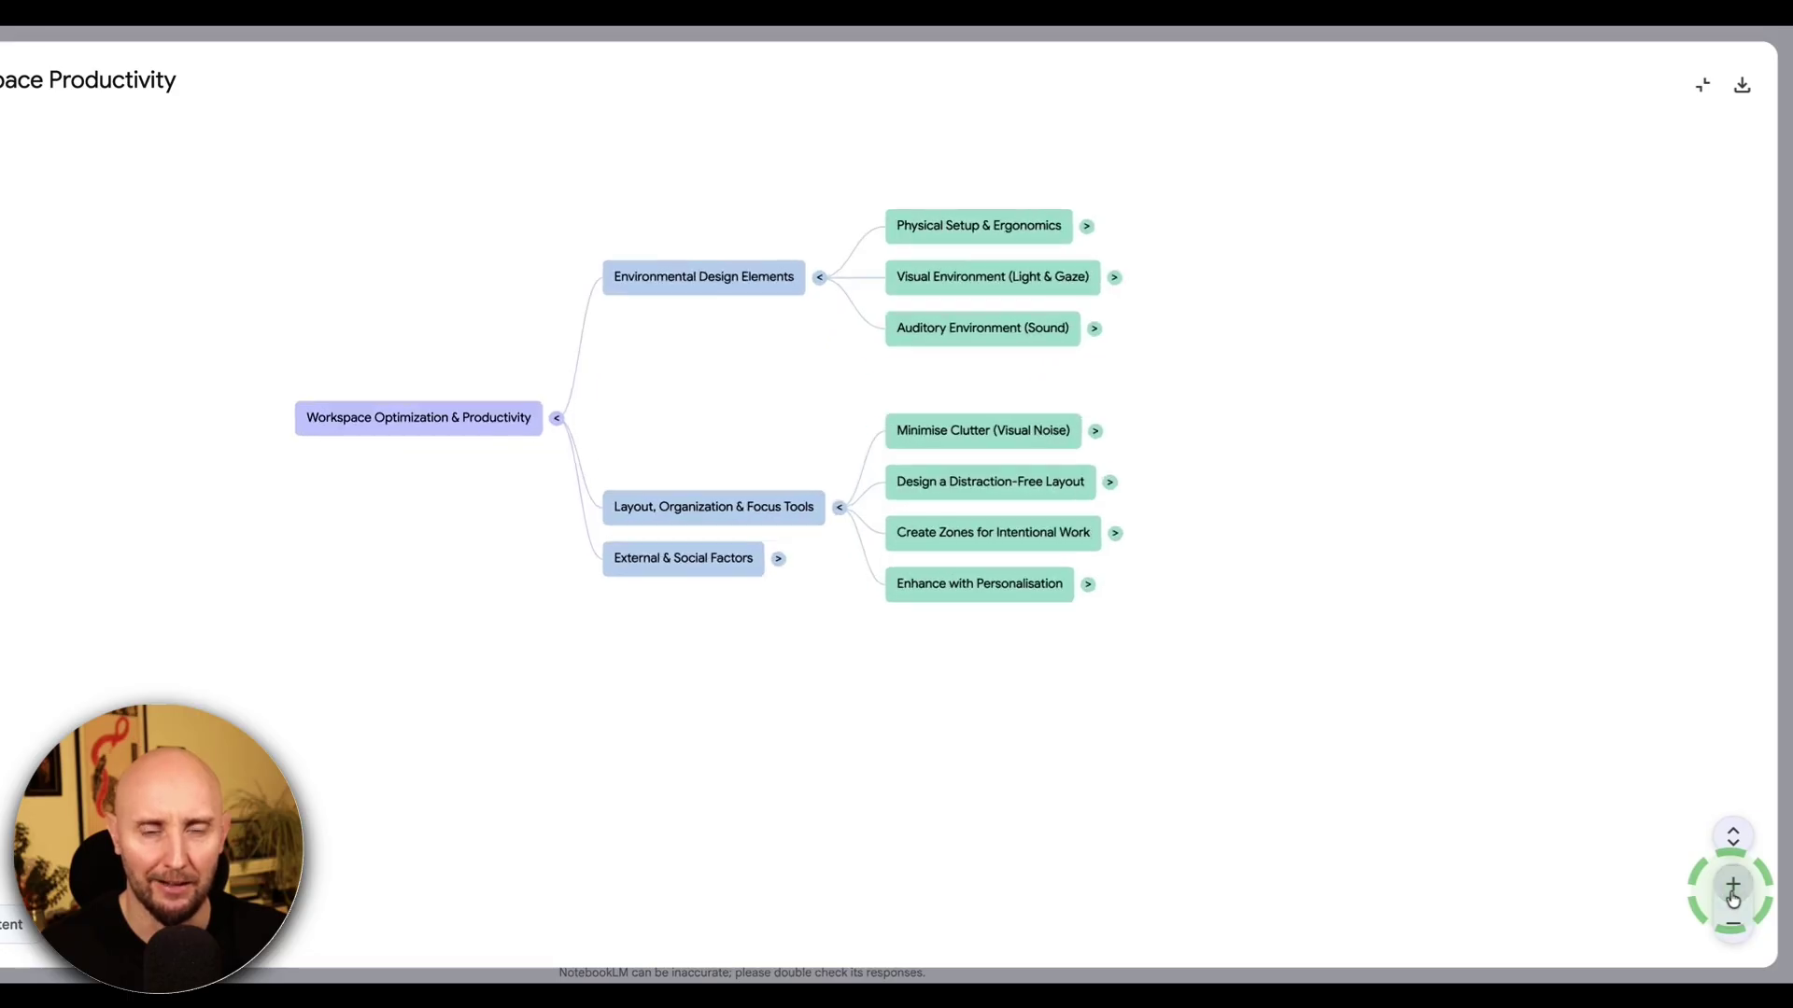
pyautogui.click(1211, 542)
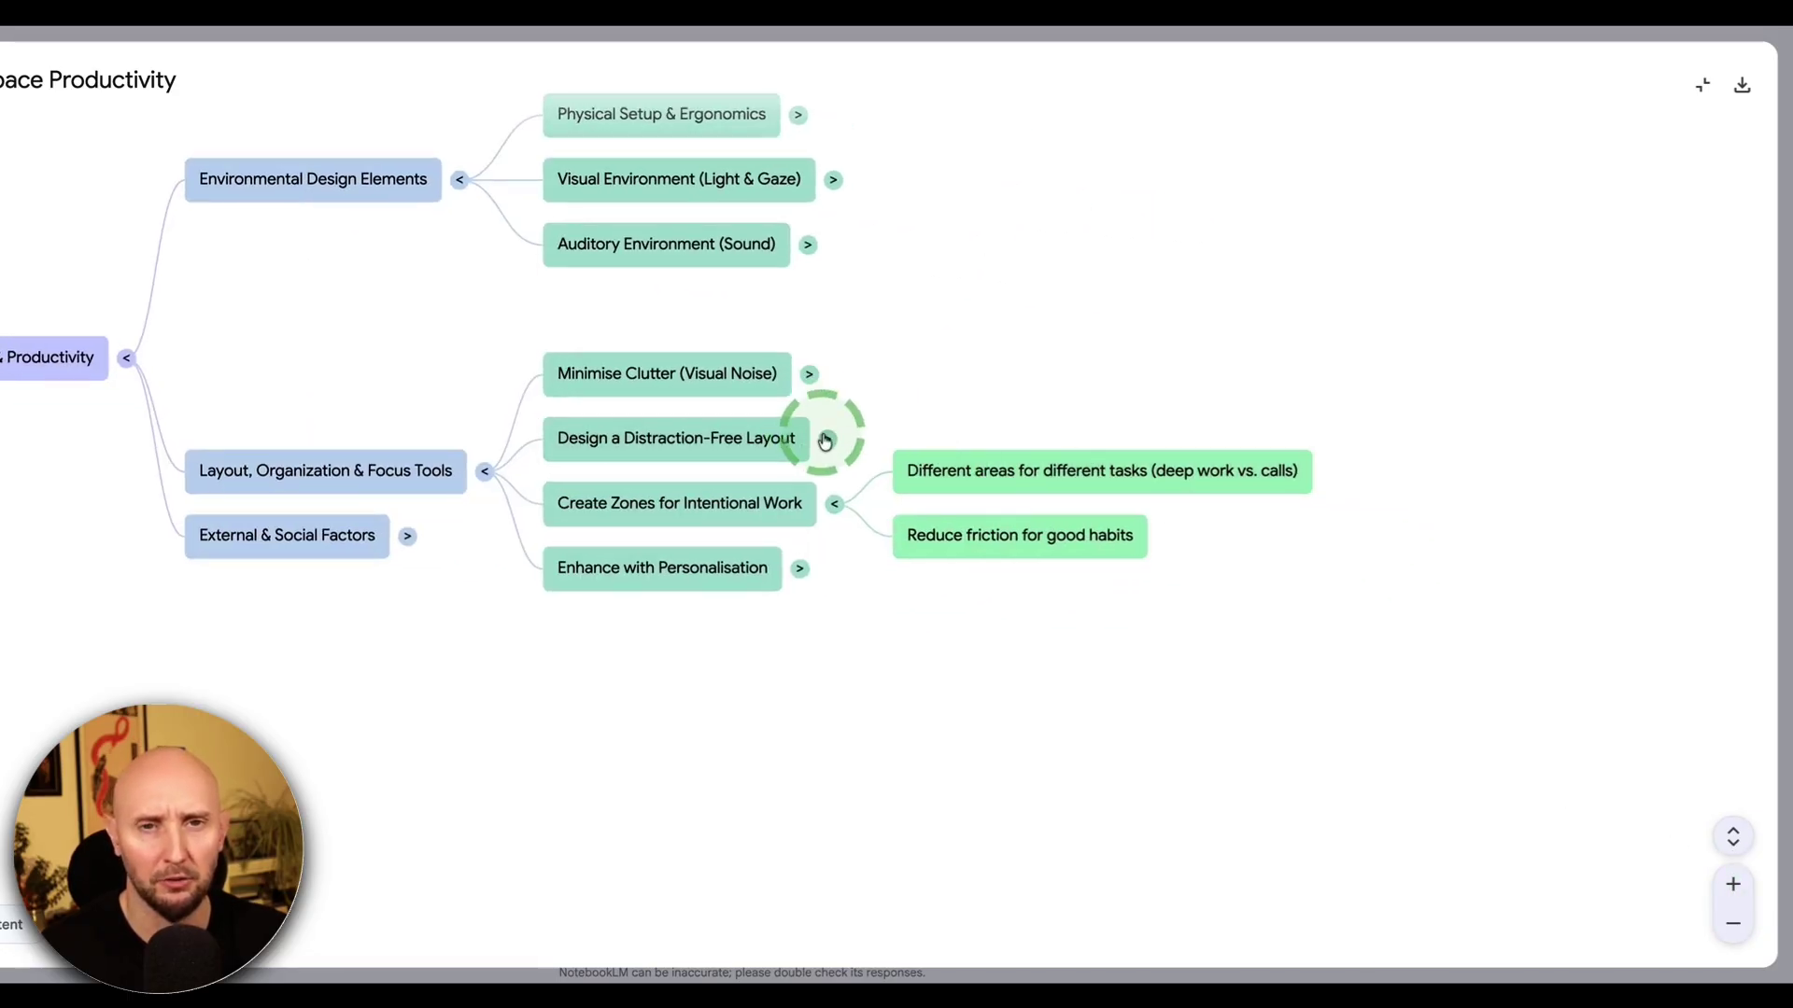
pyautogui.click(810, 375)
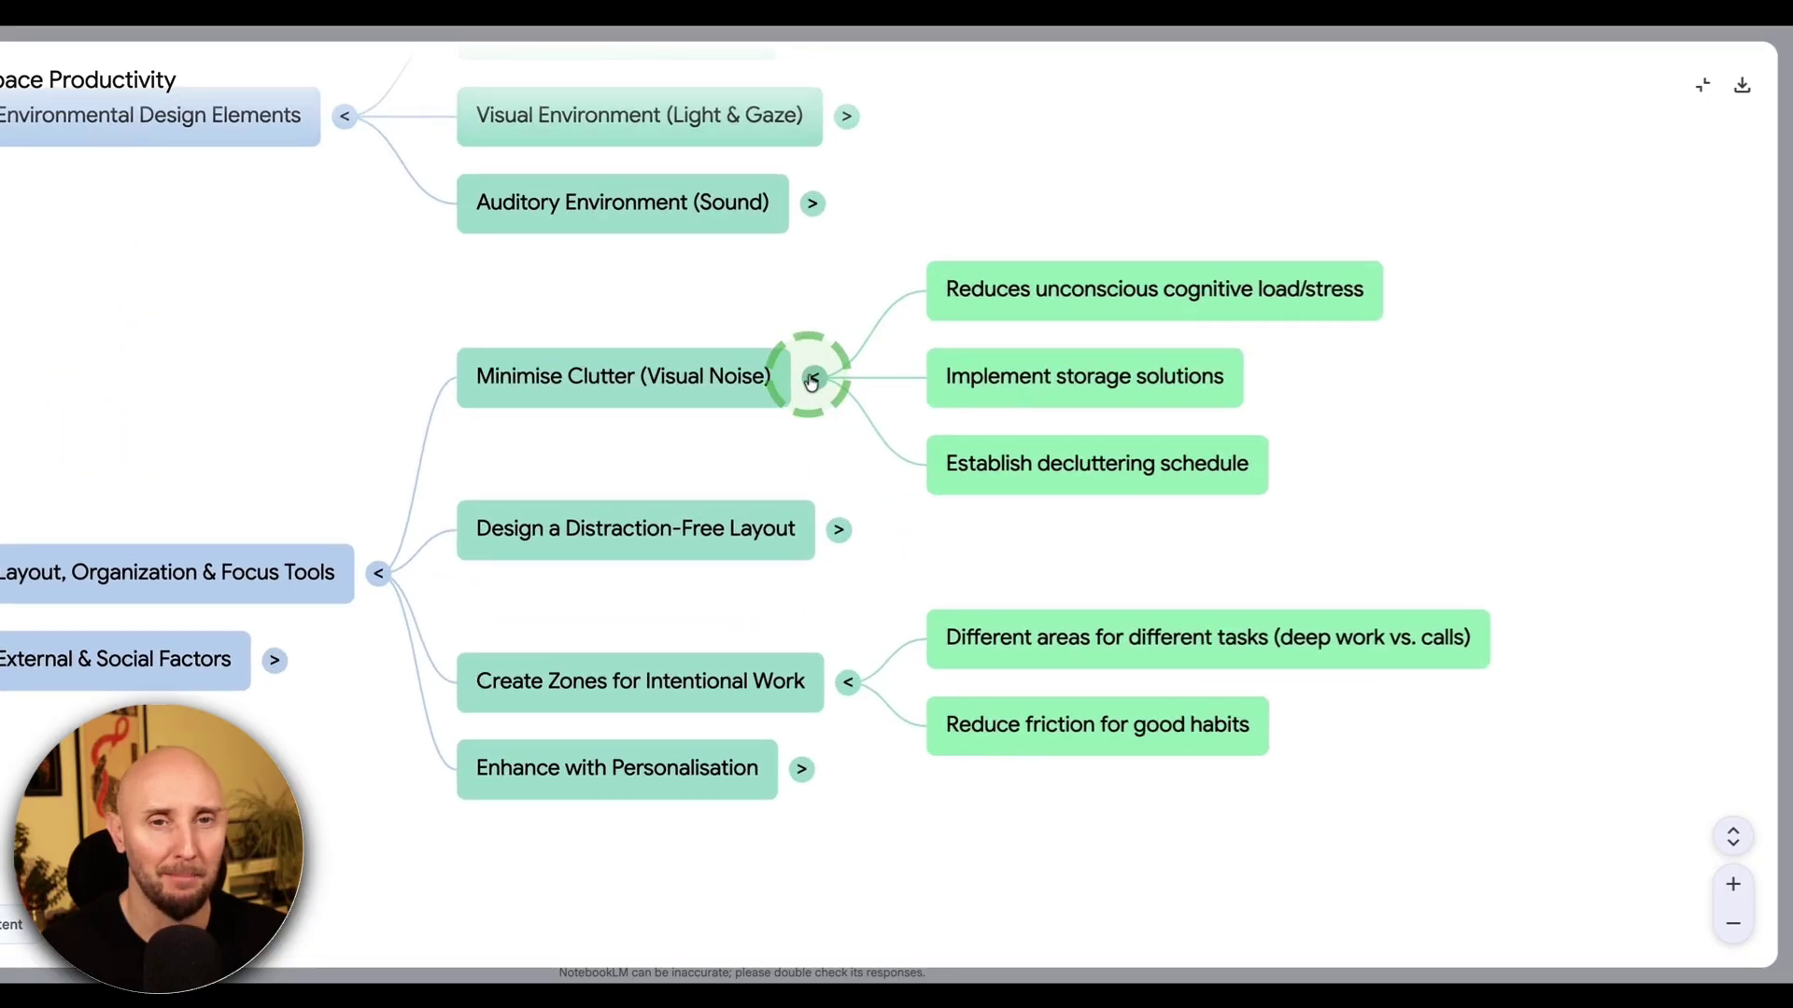
pyautogui.moveTo(654, 308); pyautogui.dragTo(745, 428)
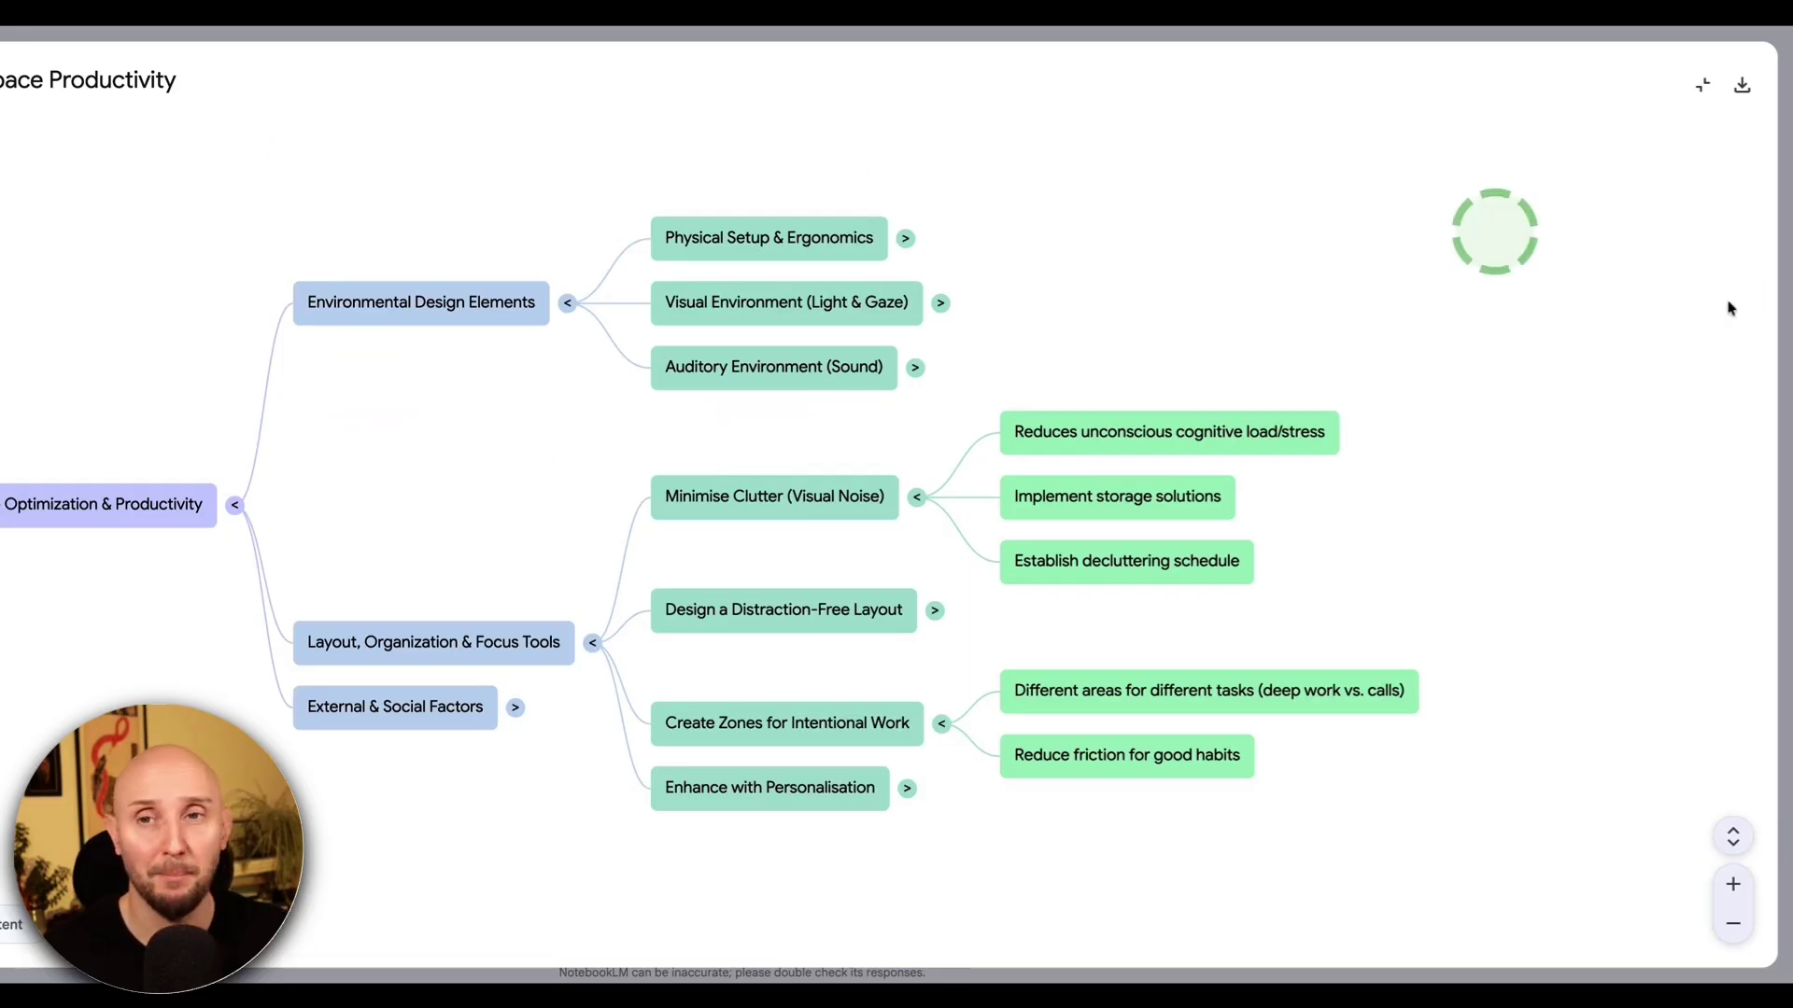
pyautogui.click(1701, 91)
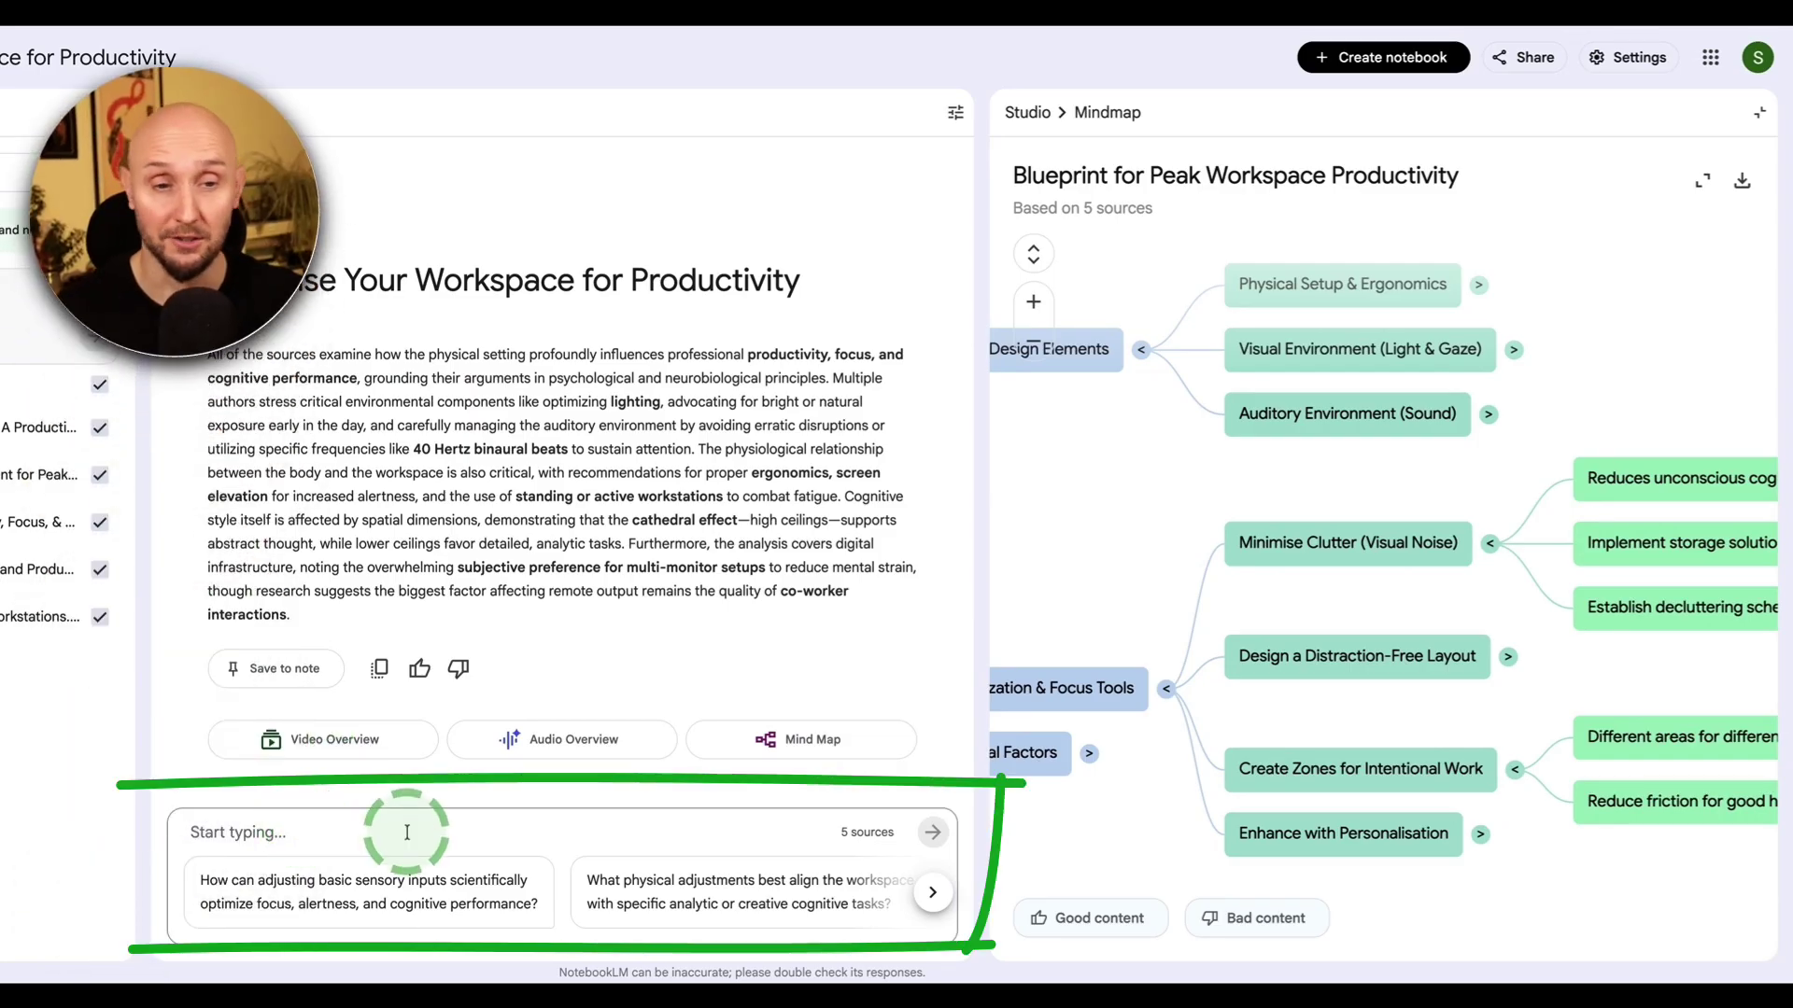
pyautogui.click(407, 832)
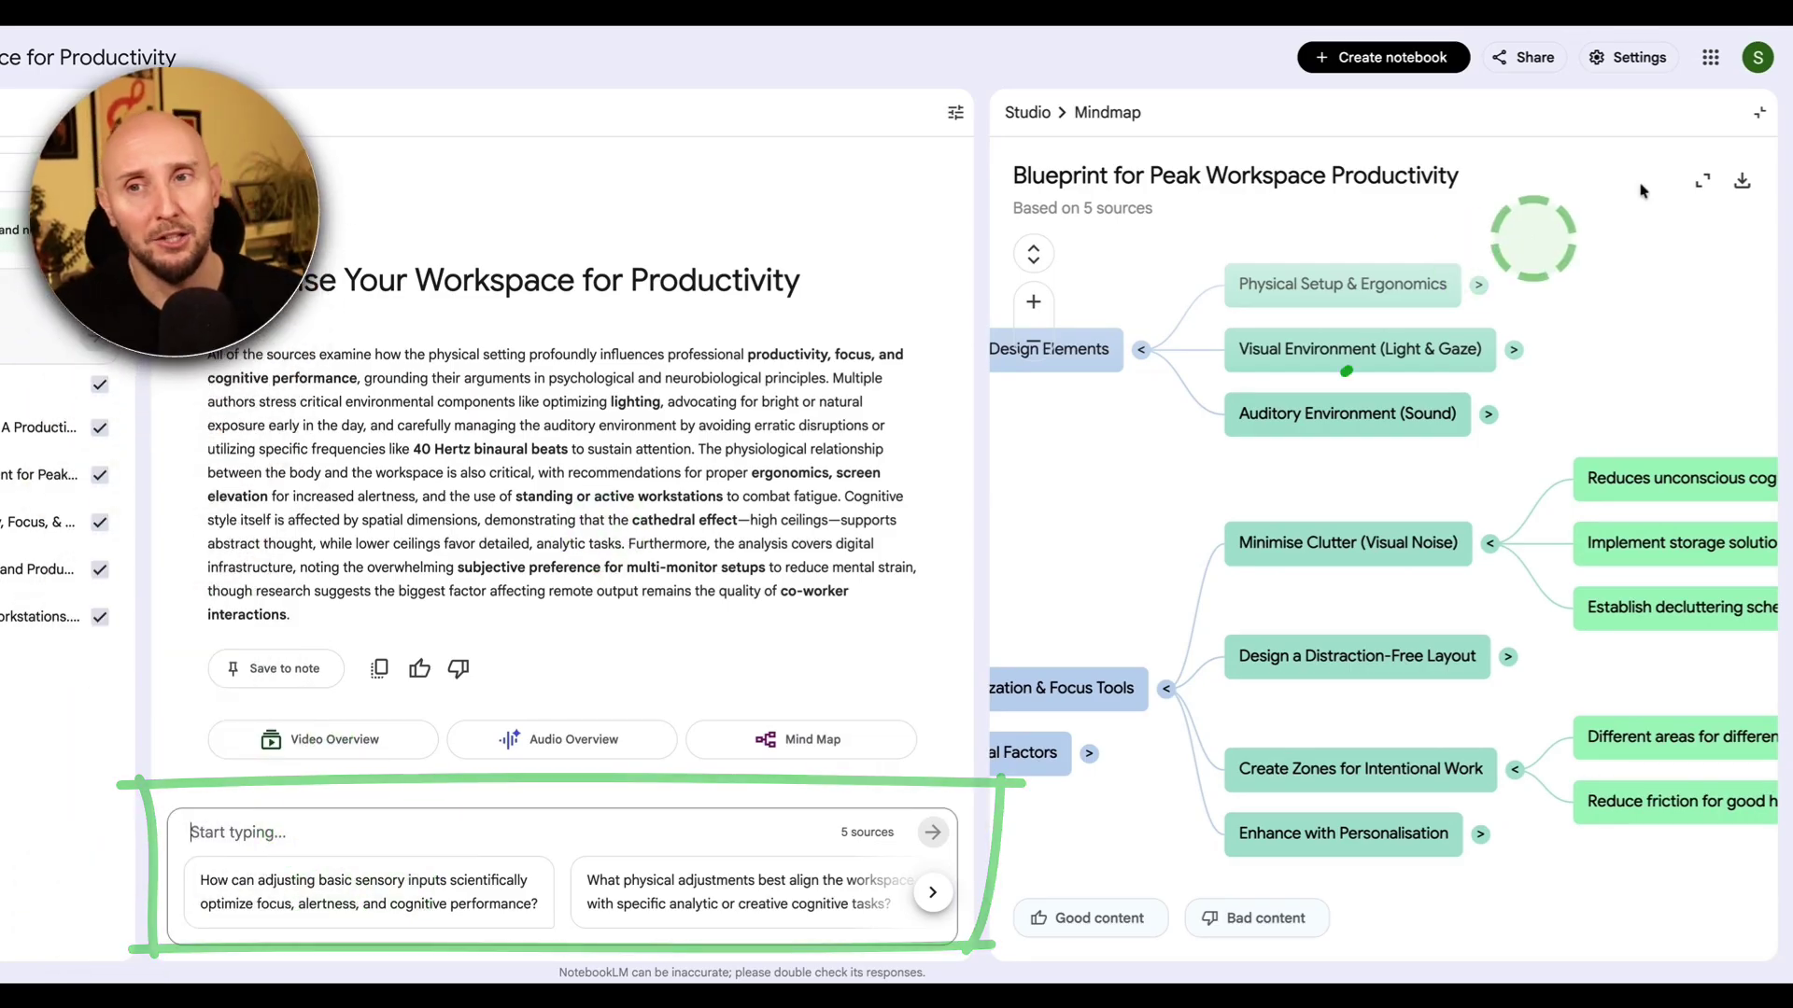
# Close the mind map view and open the Create report format choices.
pyautogui.click(1762, 122)
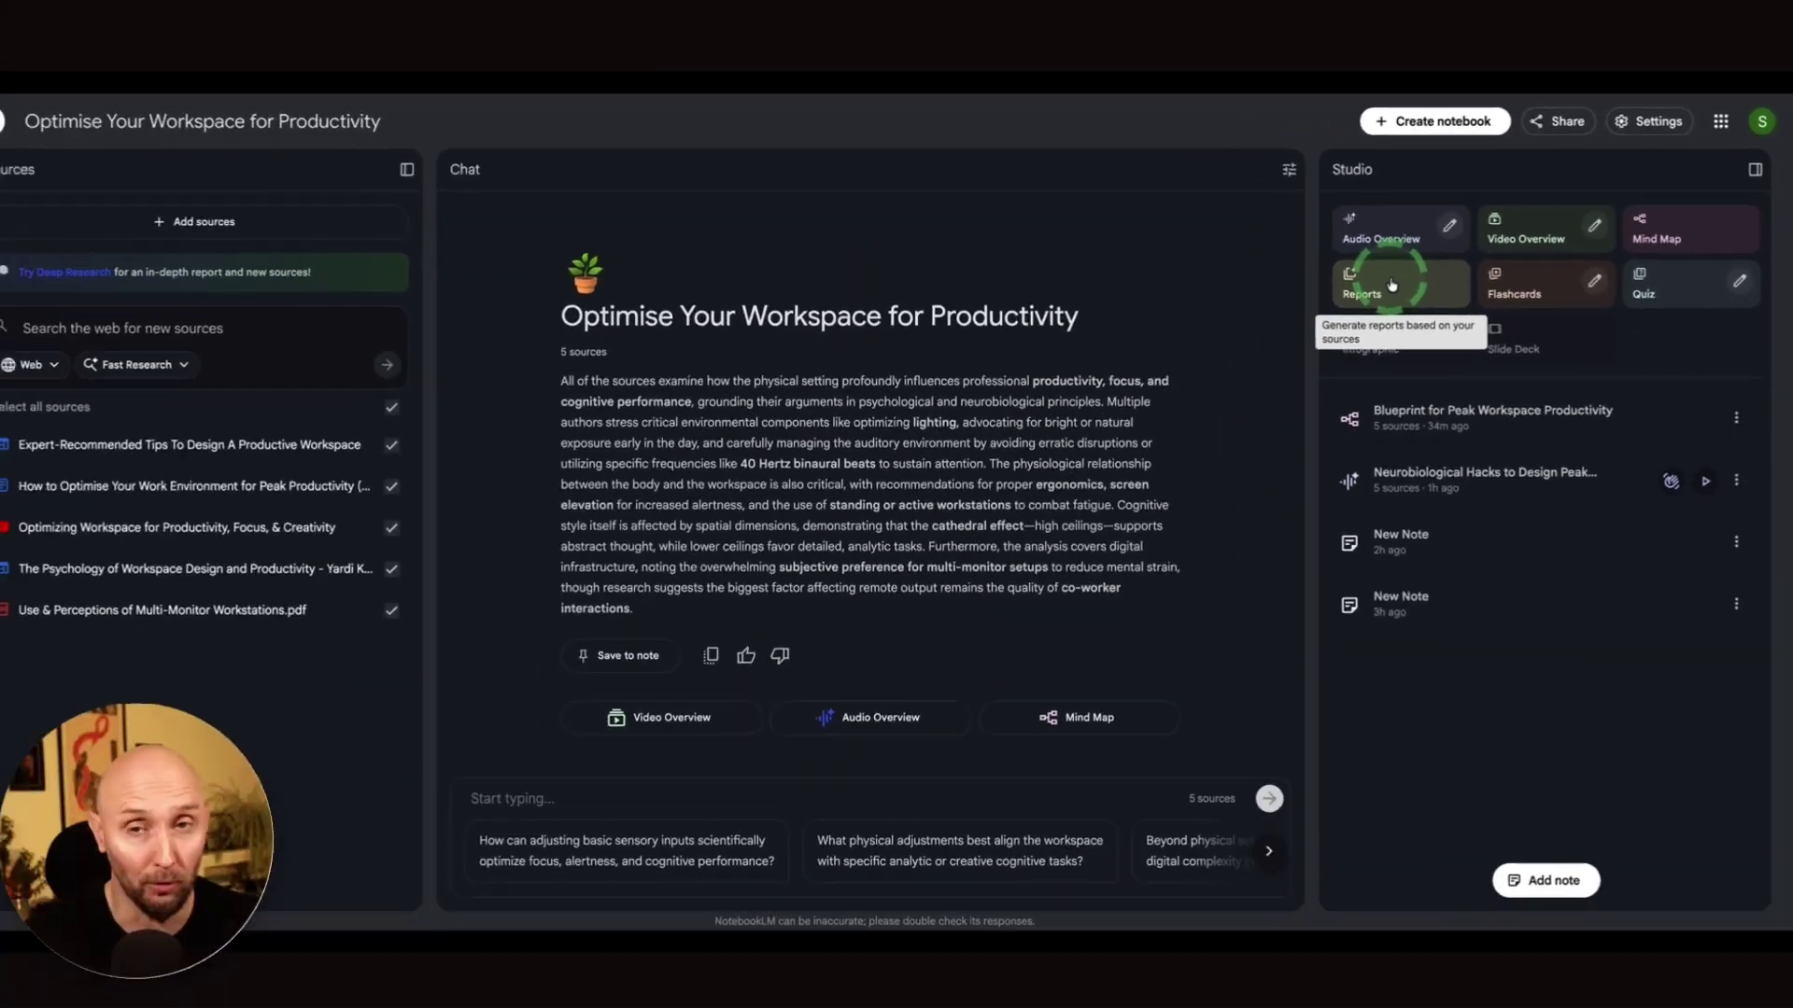
pyautogui.click(1391, 285)
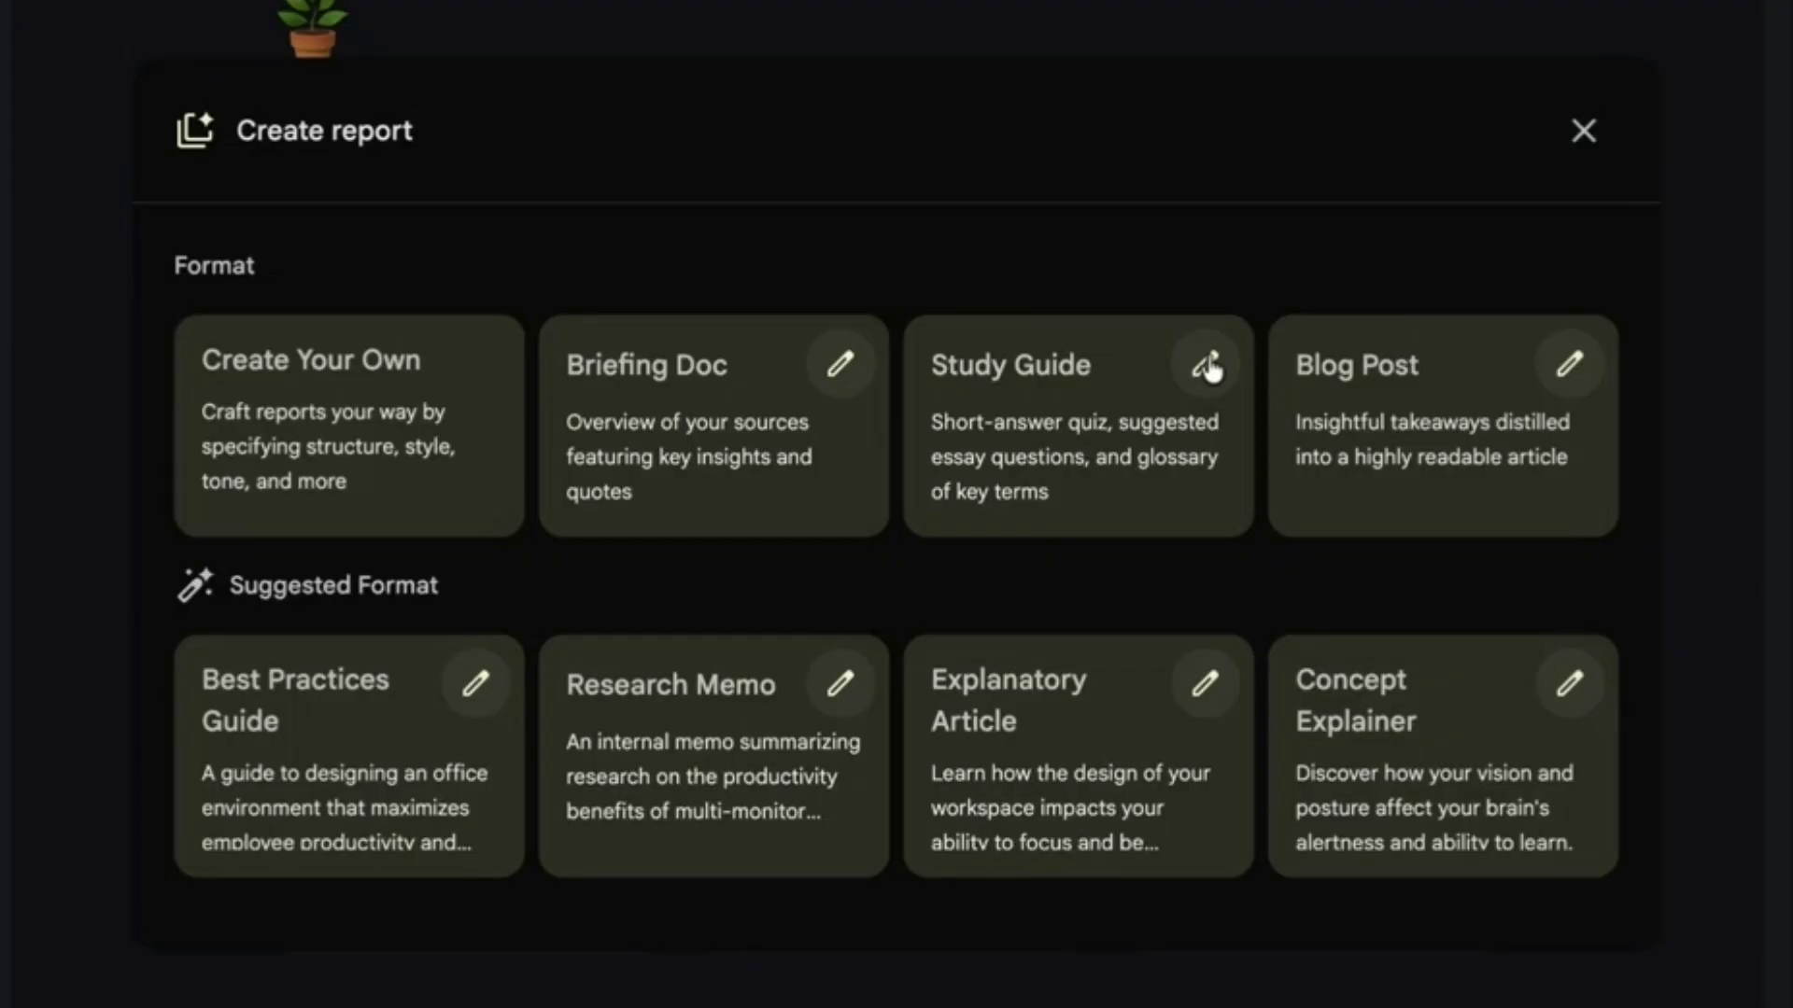
# Generate a Study Guide report in English from the custom quiz-and-glossary prompt.
pyautogui.click(1206, 364)
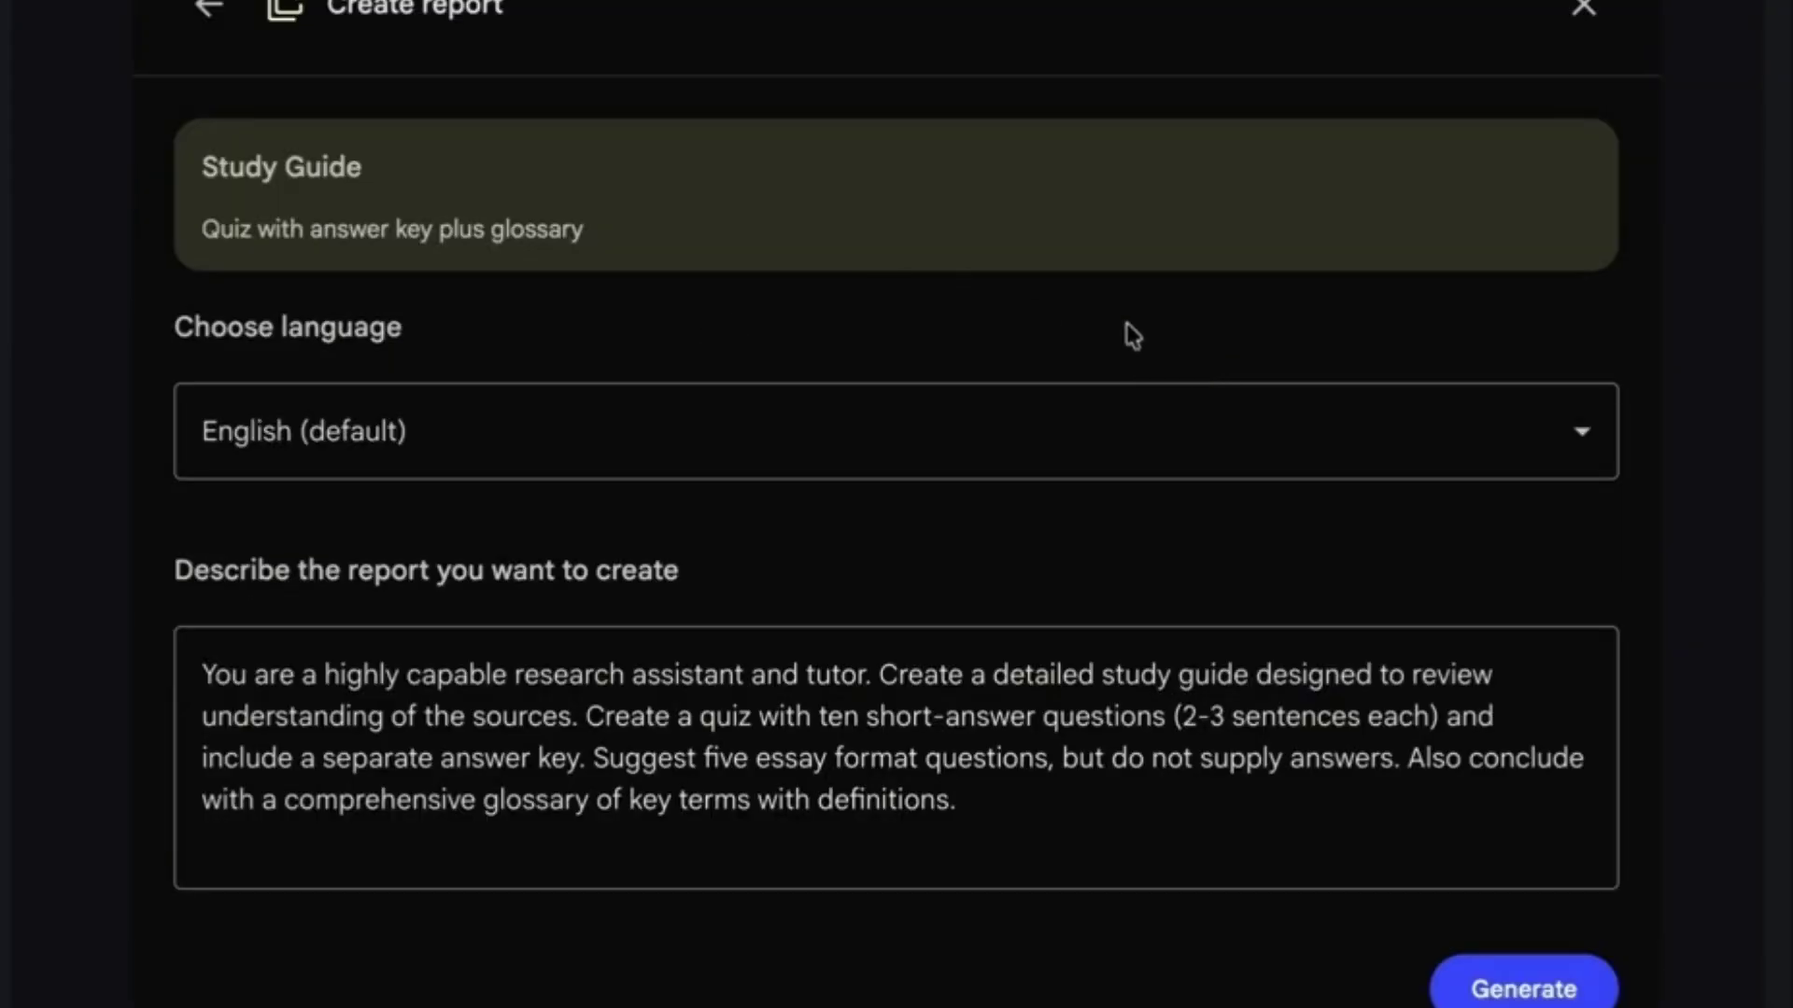
pyautogui.click(1216, 429)
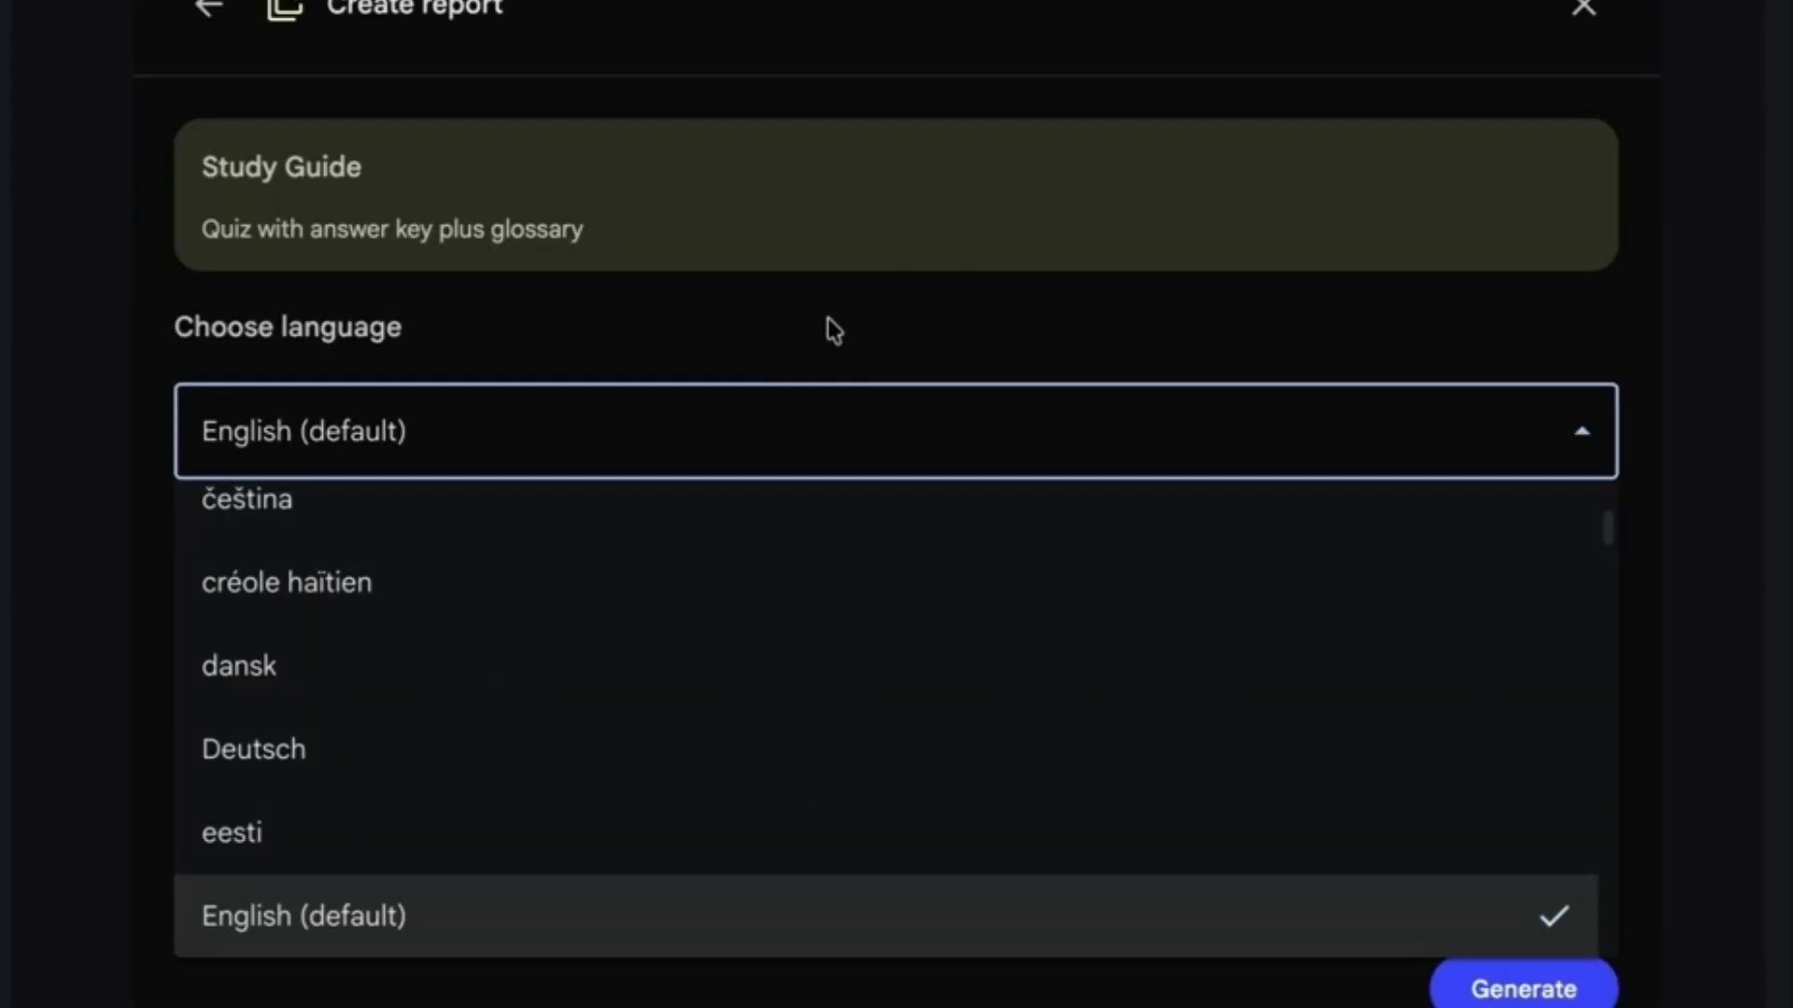
pyautogui.click(834, 332)
pyautogui.moveTo(1008, 801); pyautogui.dragTo(152, 696)
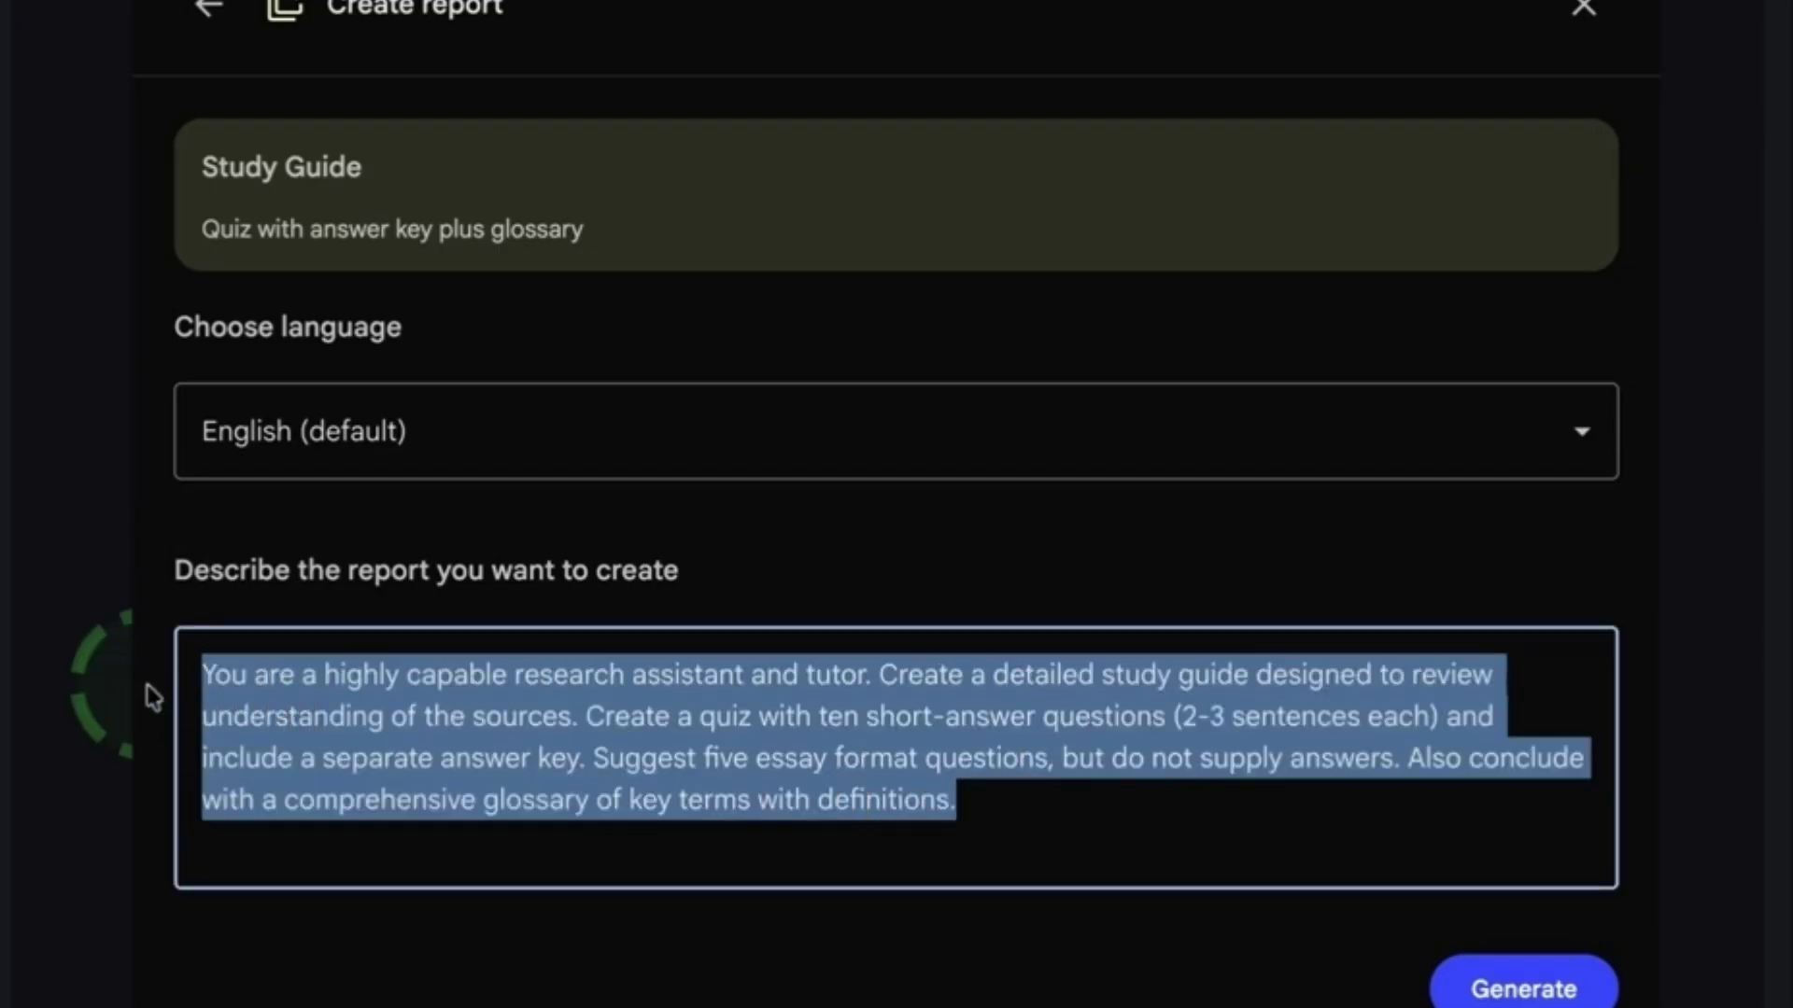
pyautogui.click(1005, 811)
pyautogui.moveTo(958, 800); pyautogui.dragTo(167, 678)
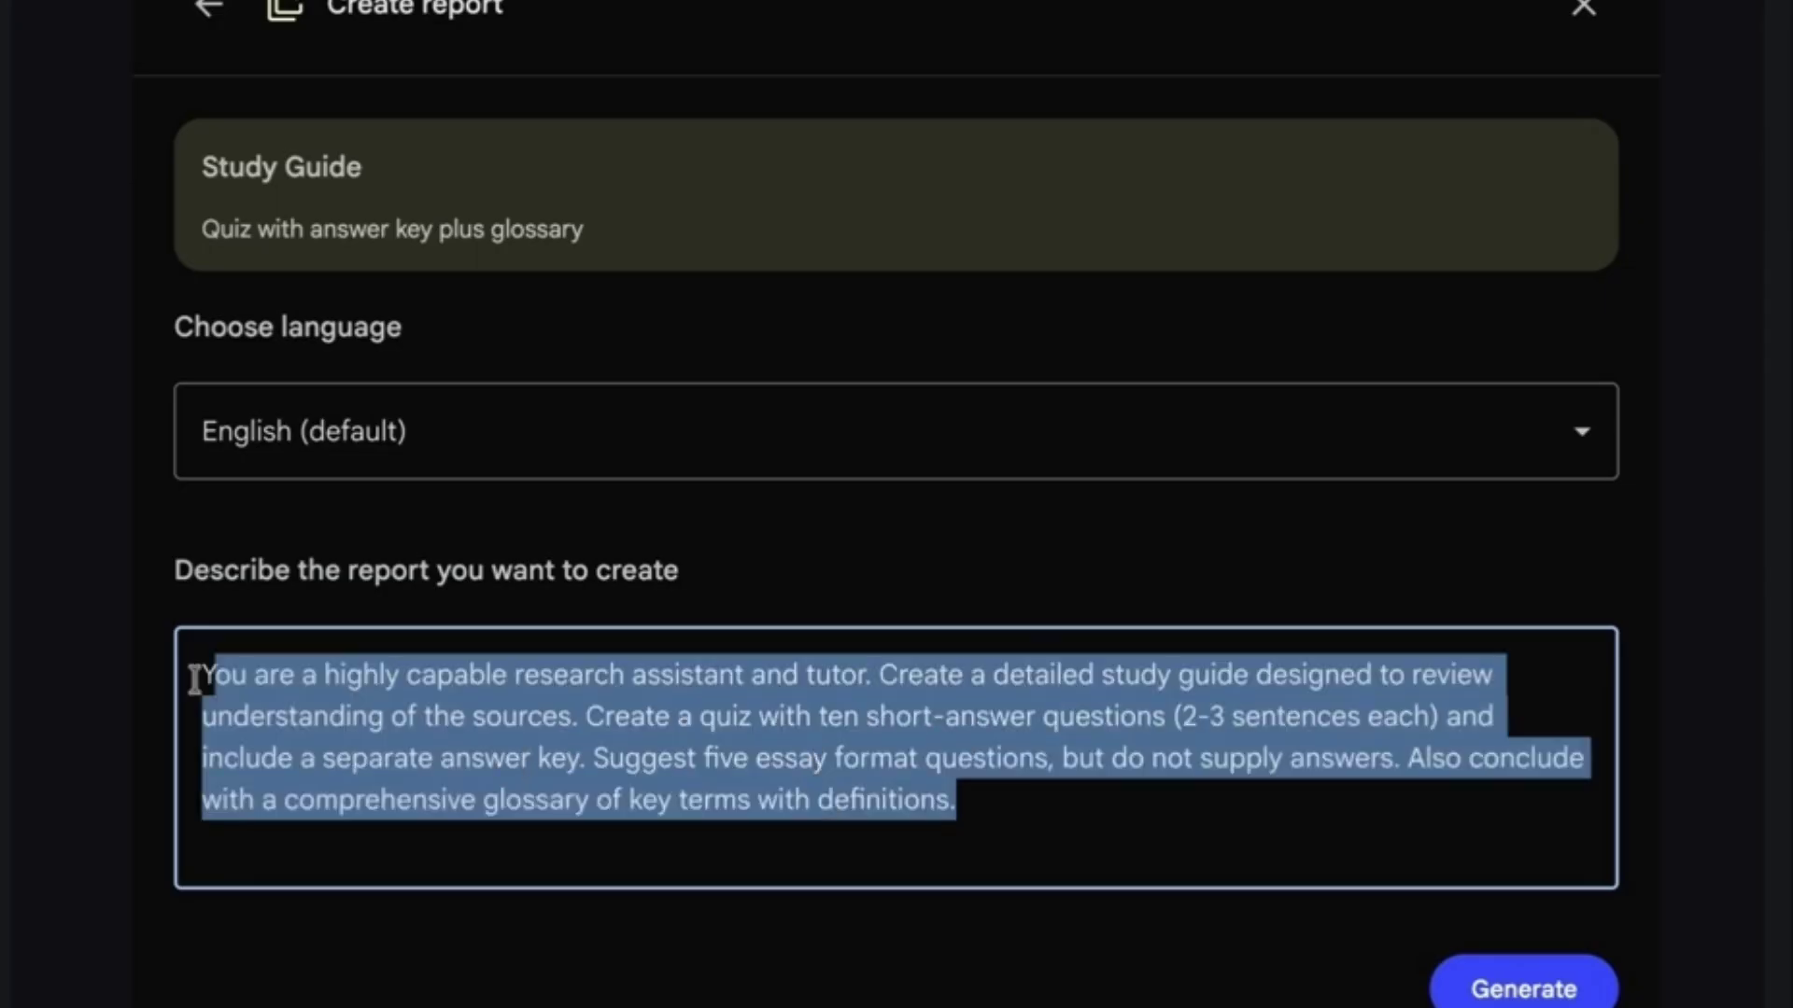
pyautogui.click(450, 676)
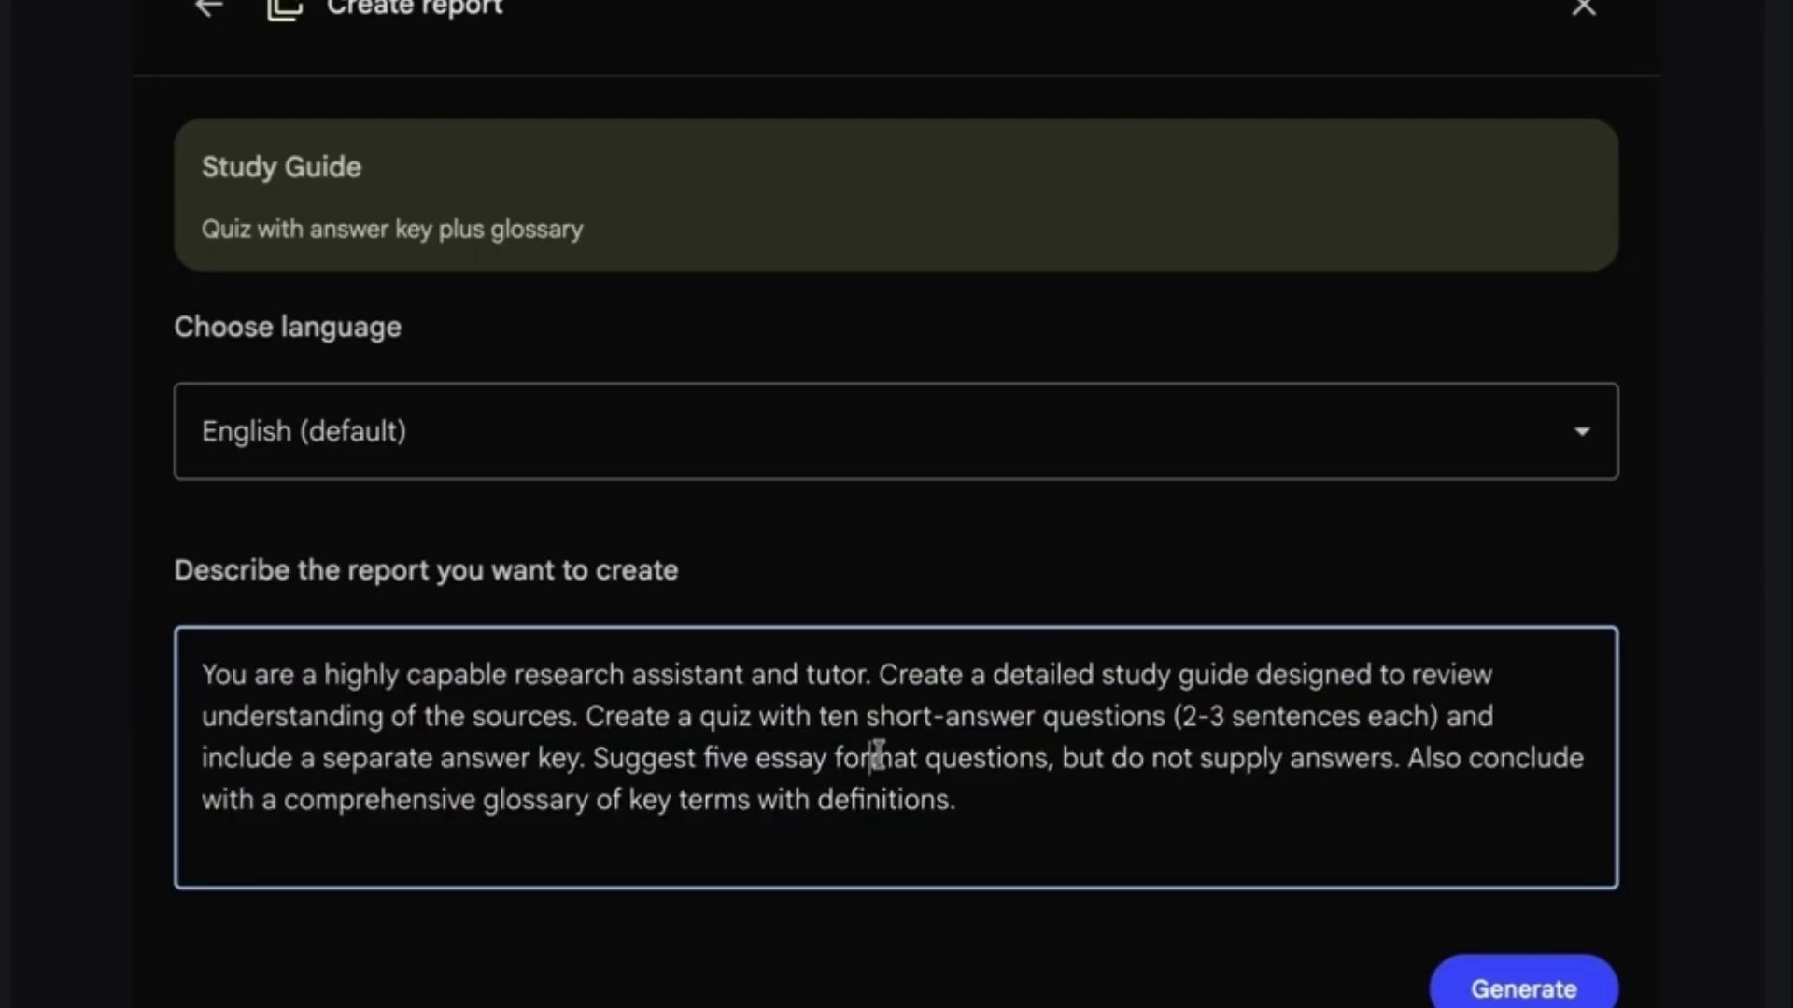
pyautogui.click(994, 782)
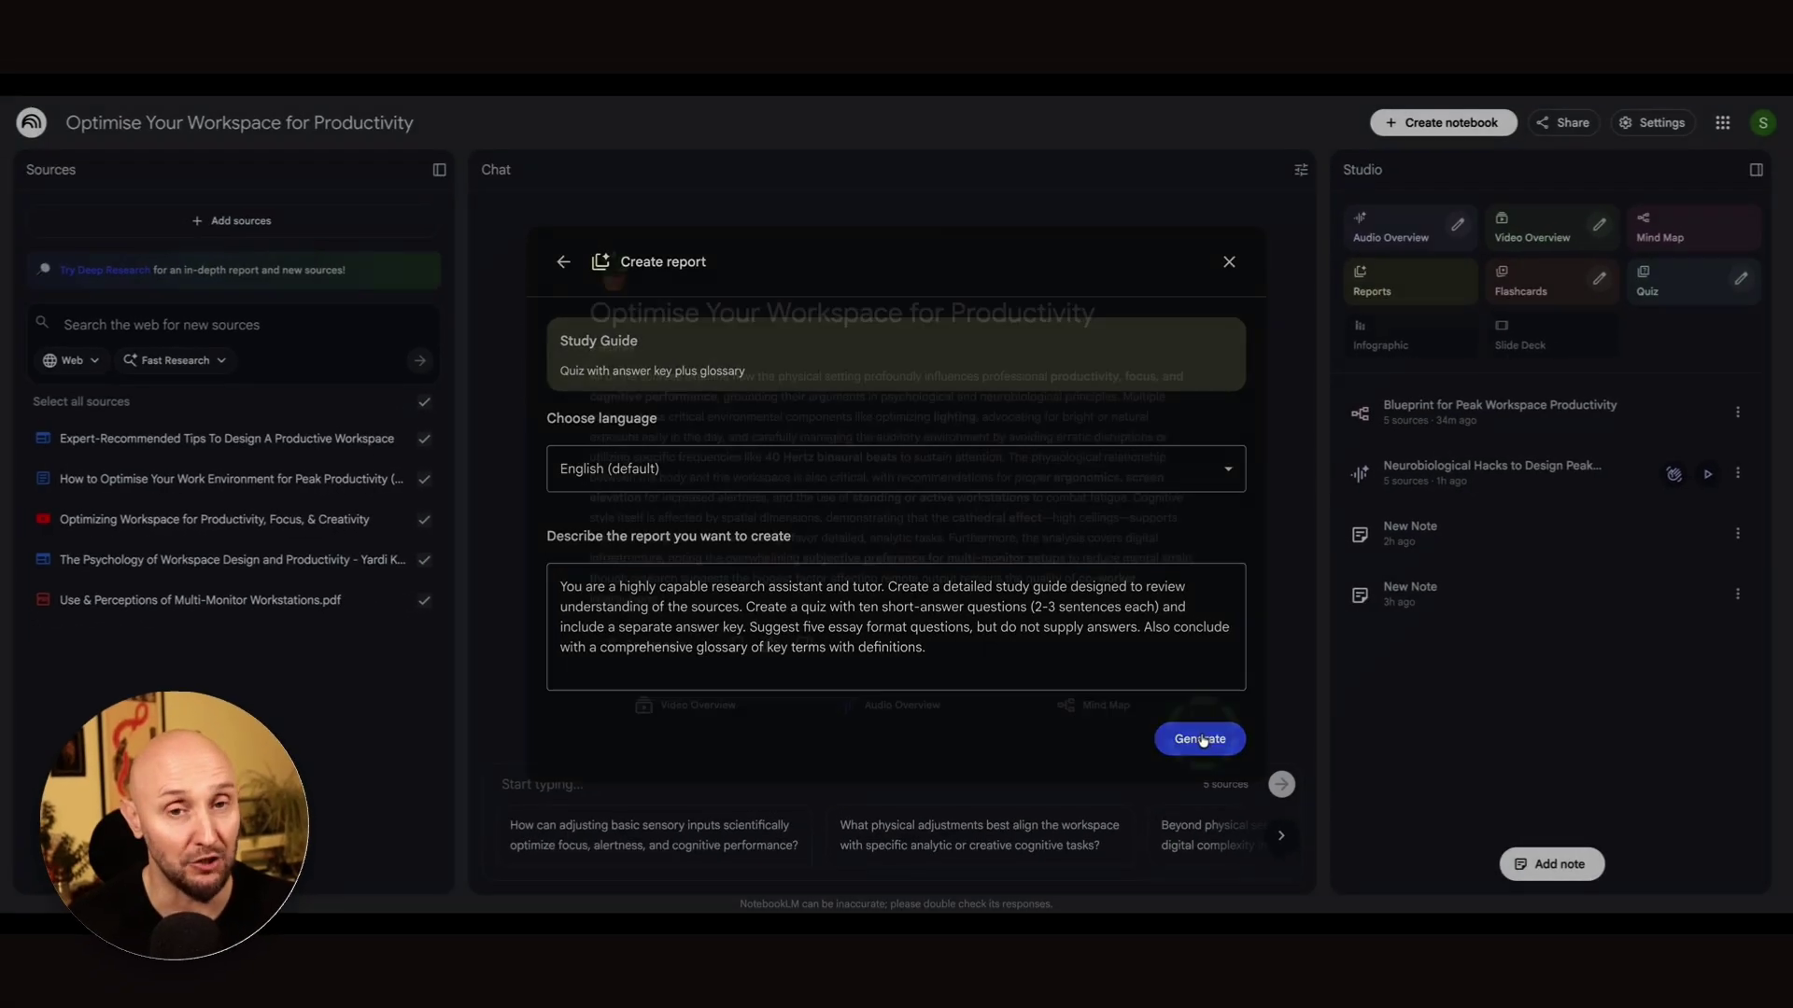
pyautogui.click(1317, 829)
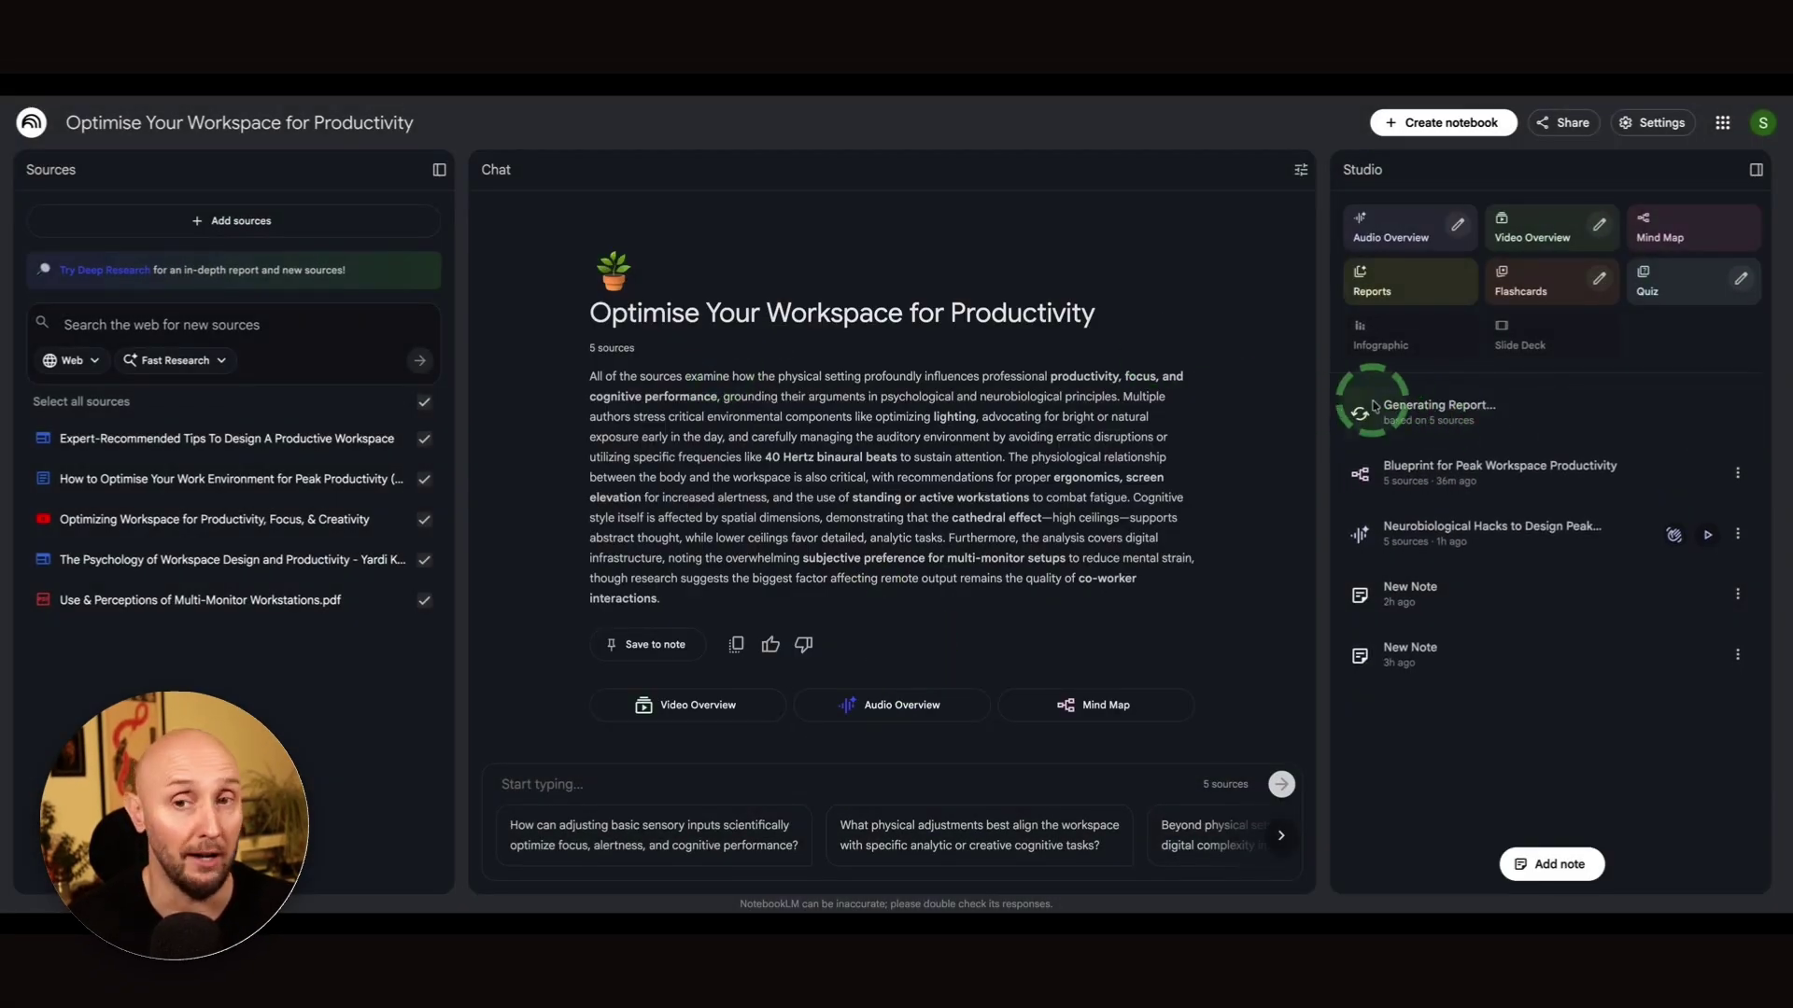
# Read through the Study Guide's quiz, answers, essays and glossary, then dismiss the report formats dialog.
pyautogui.click(1410, 410)
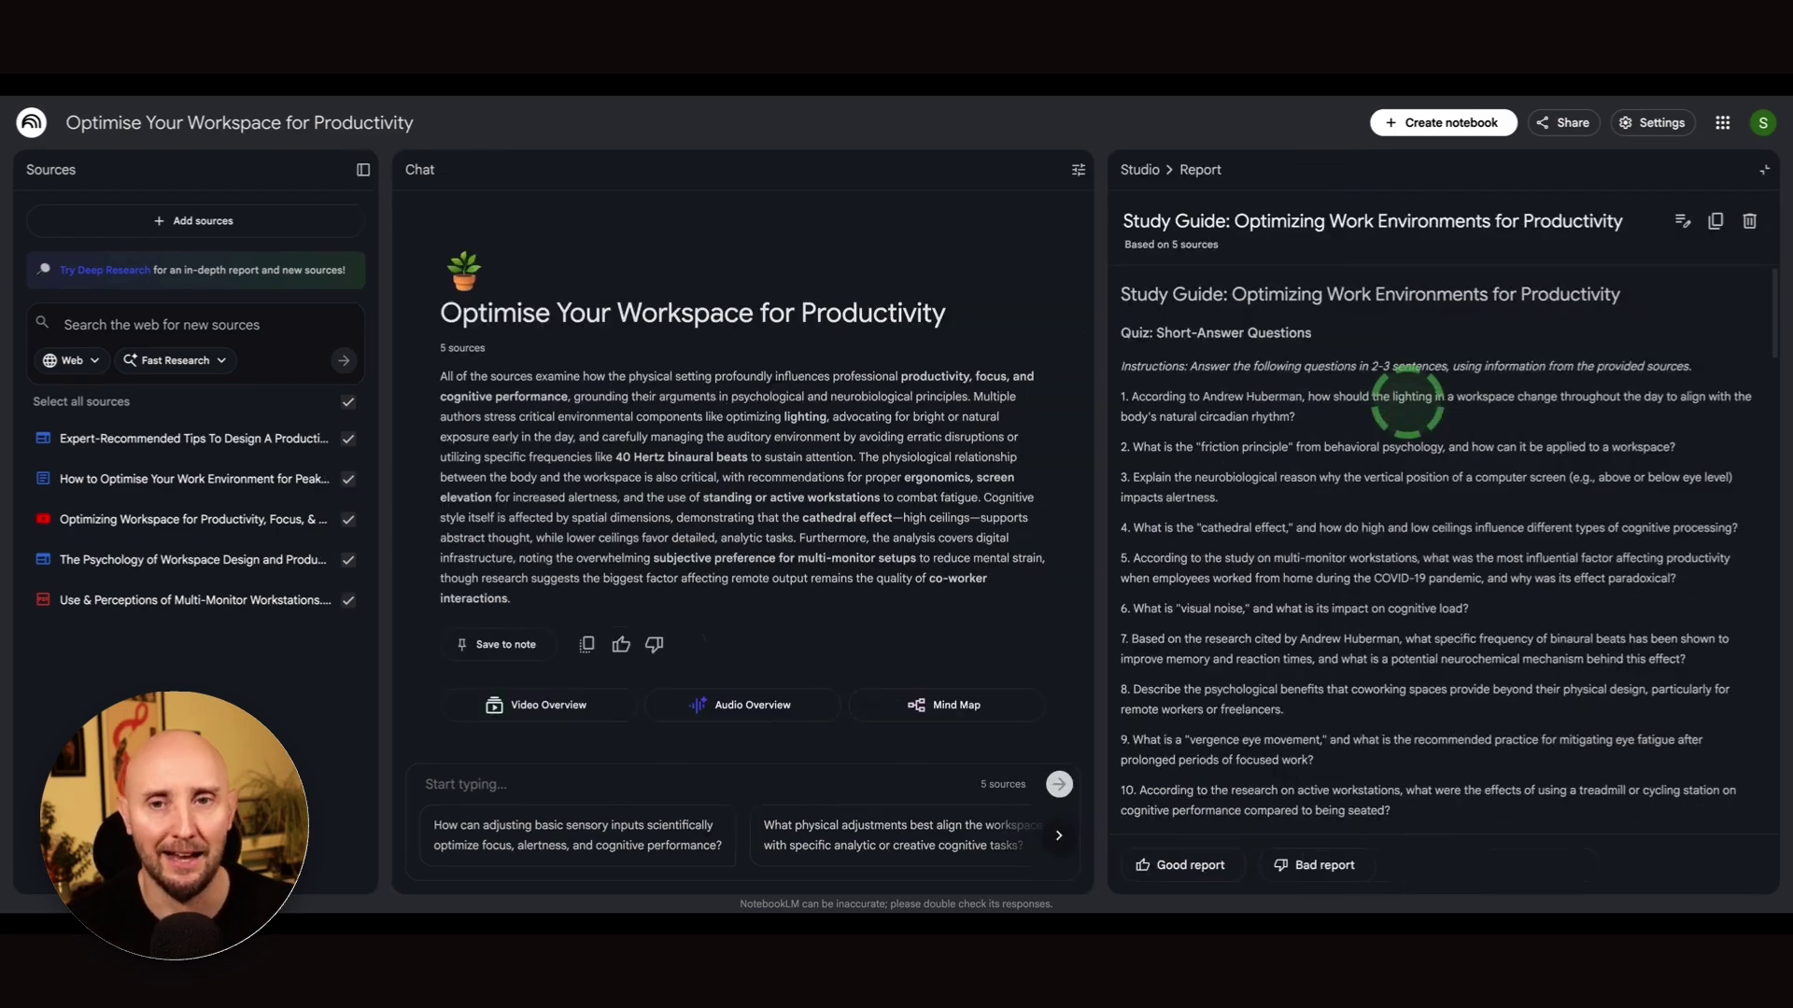
pyautogui.scroll(-4, 1366, 414)
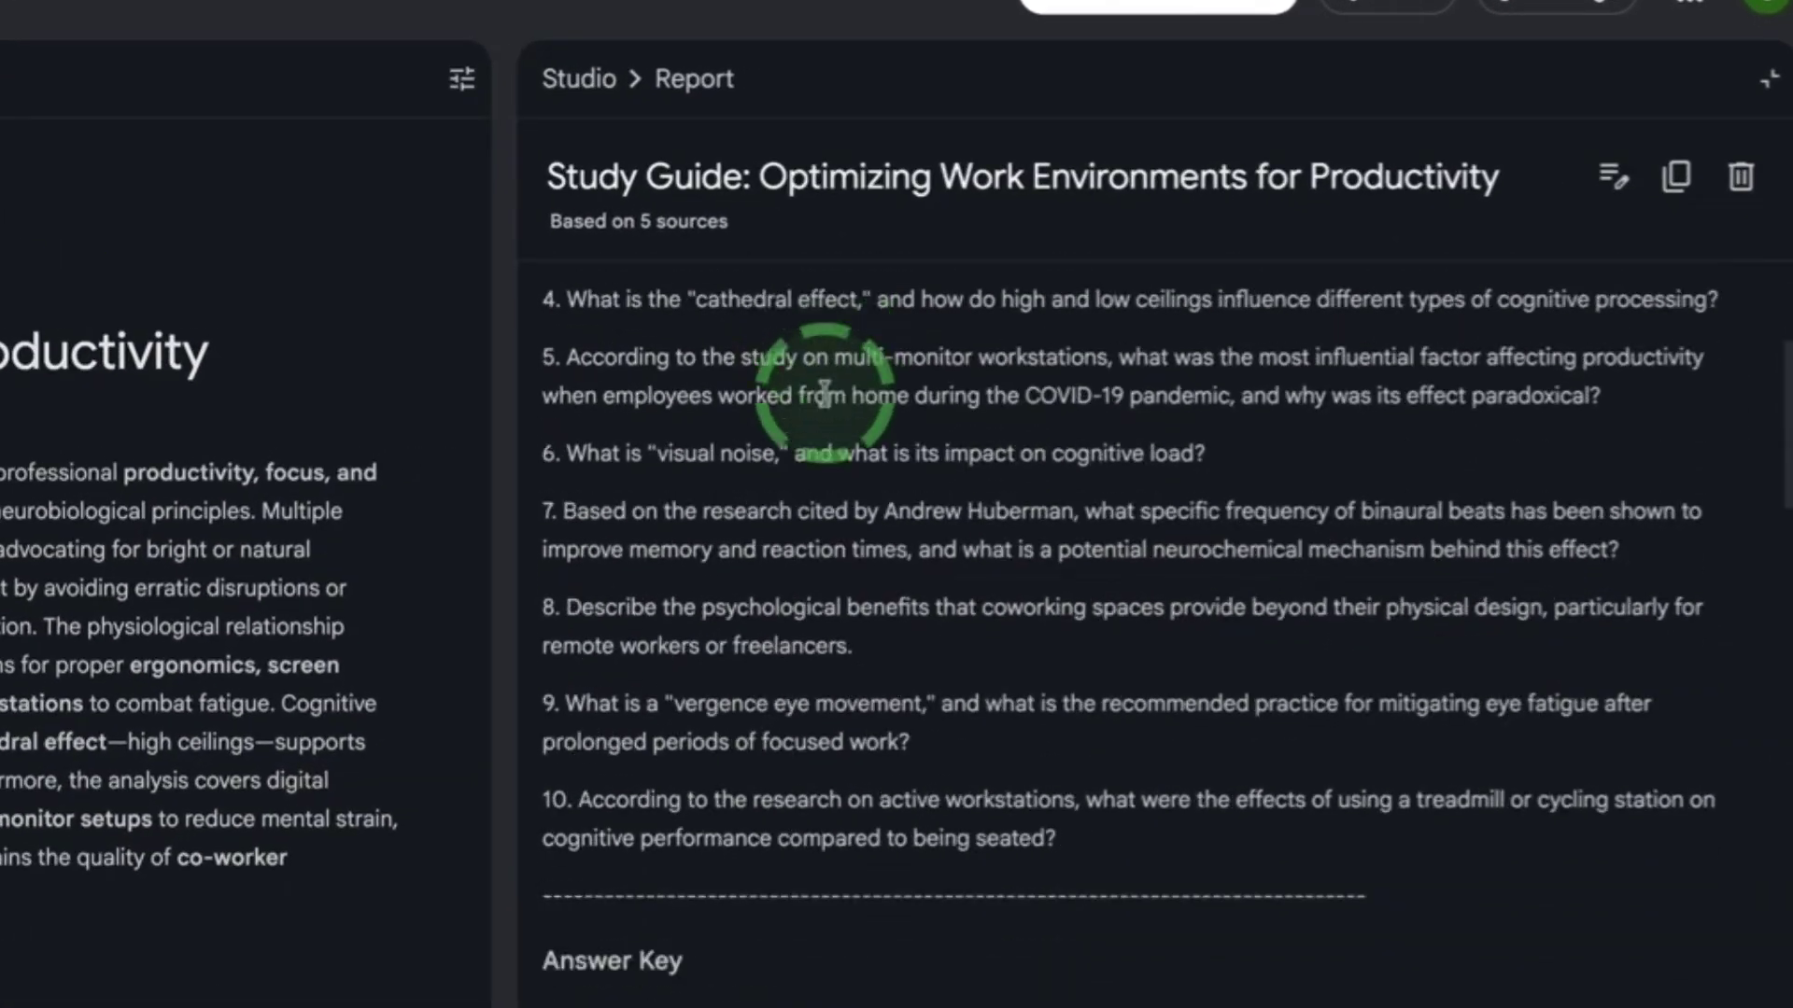
pyautogui.scroll(-10, 831, 413)
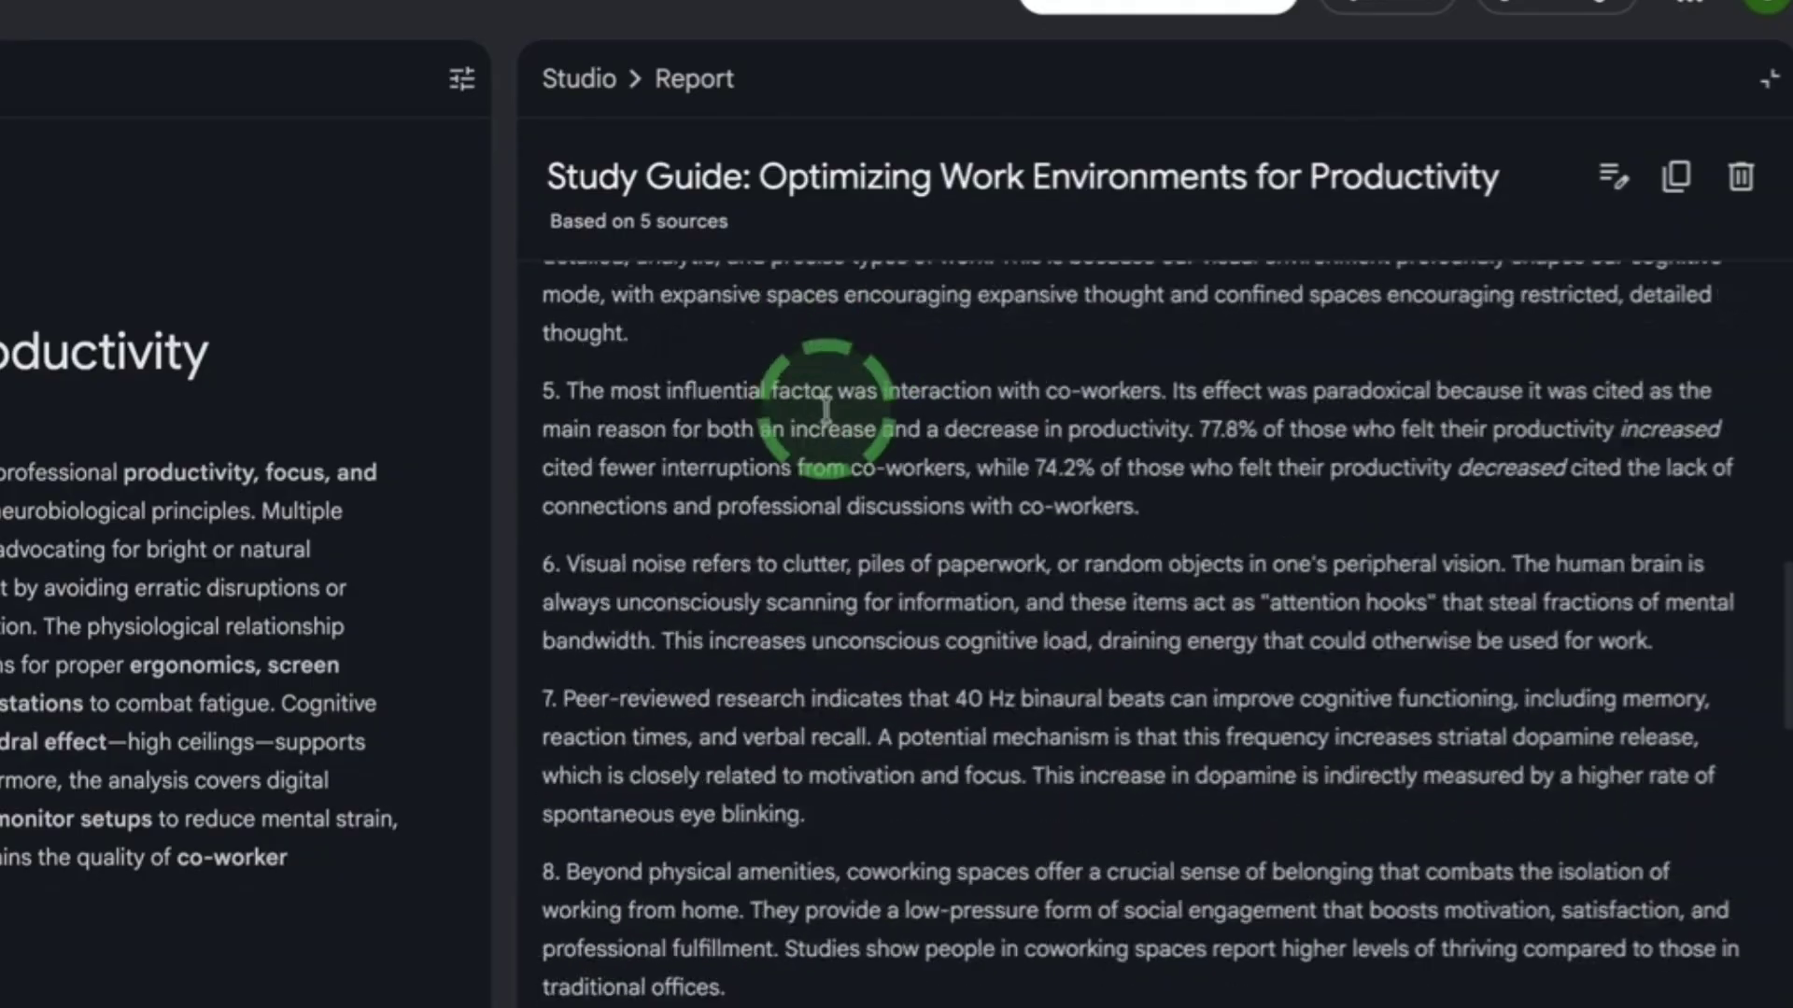
pyautogui.scroll(-12, 826, 408)
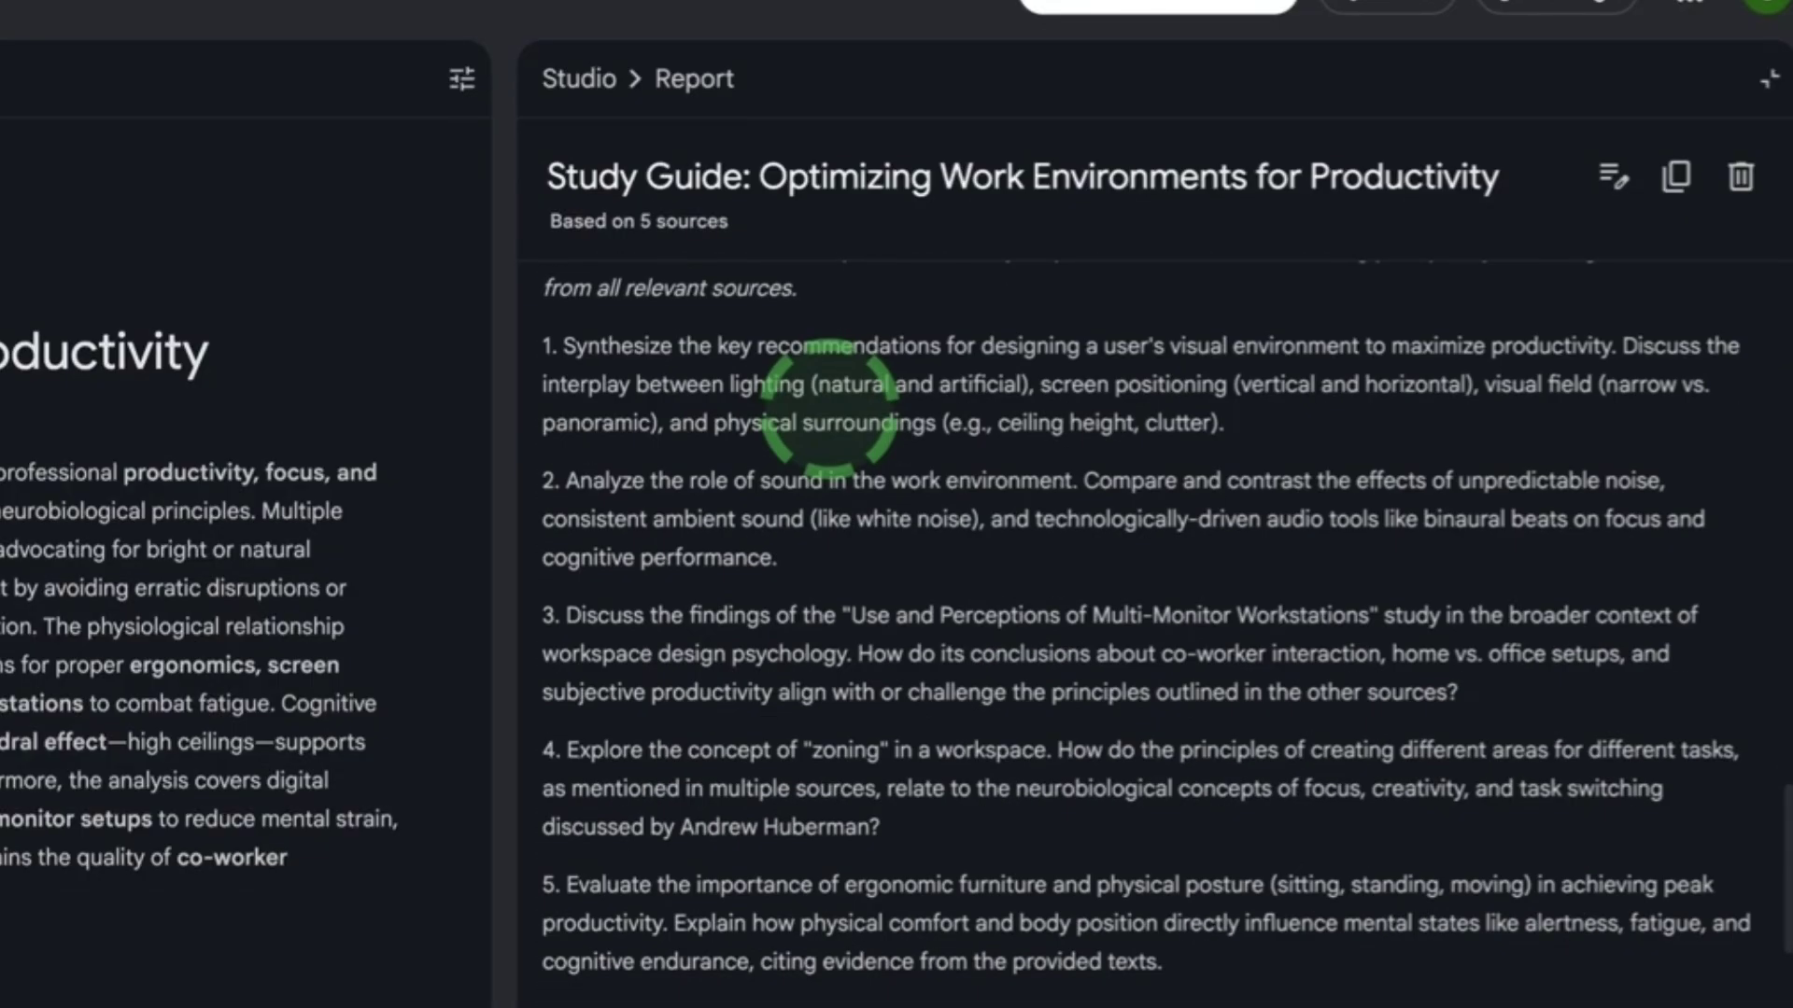
pyautogui.scroll(-5, 920, 402)
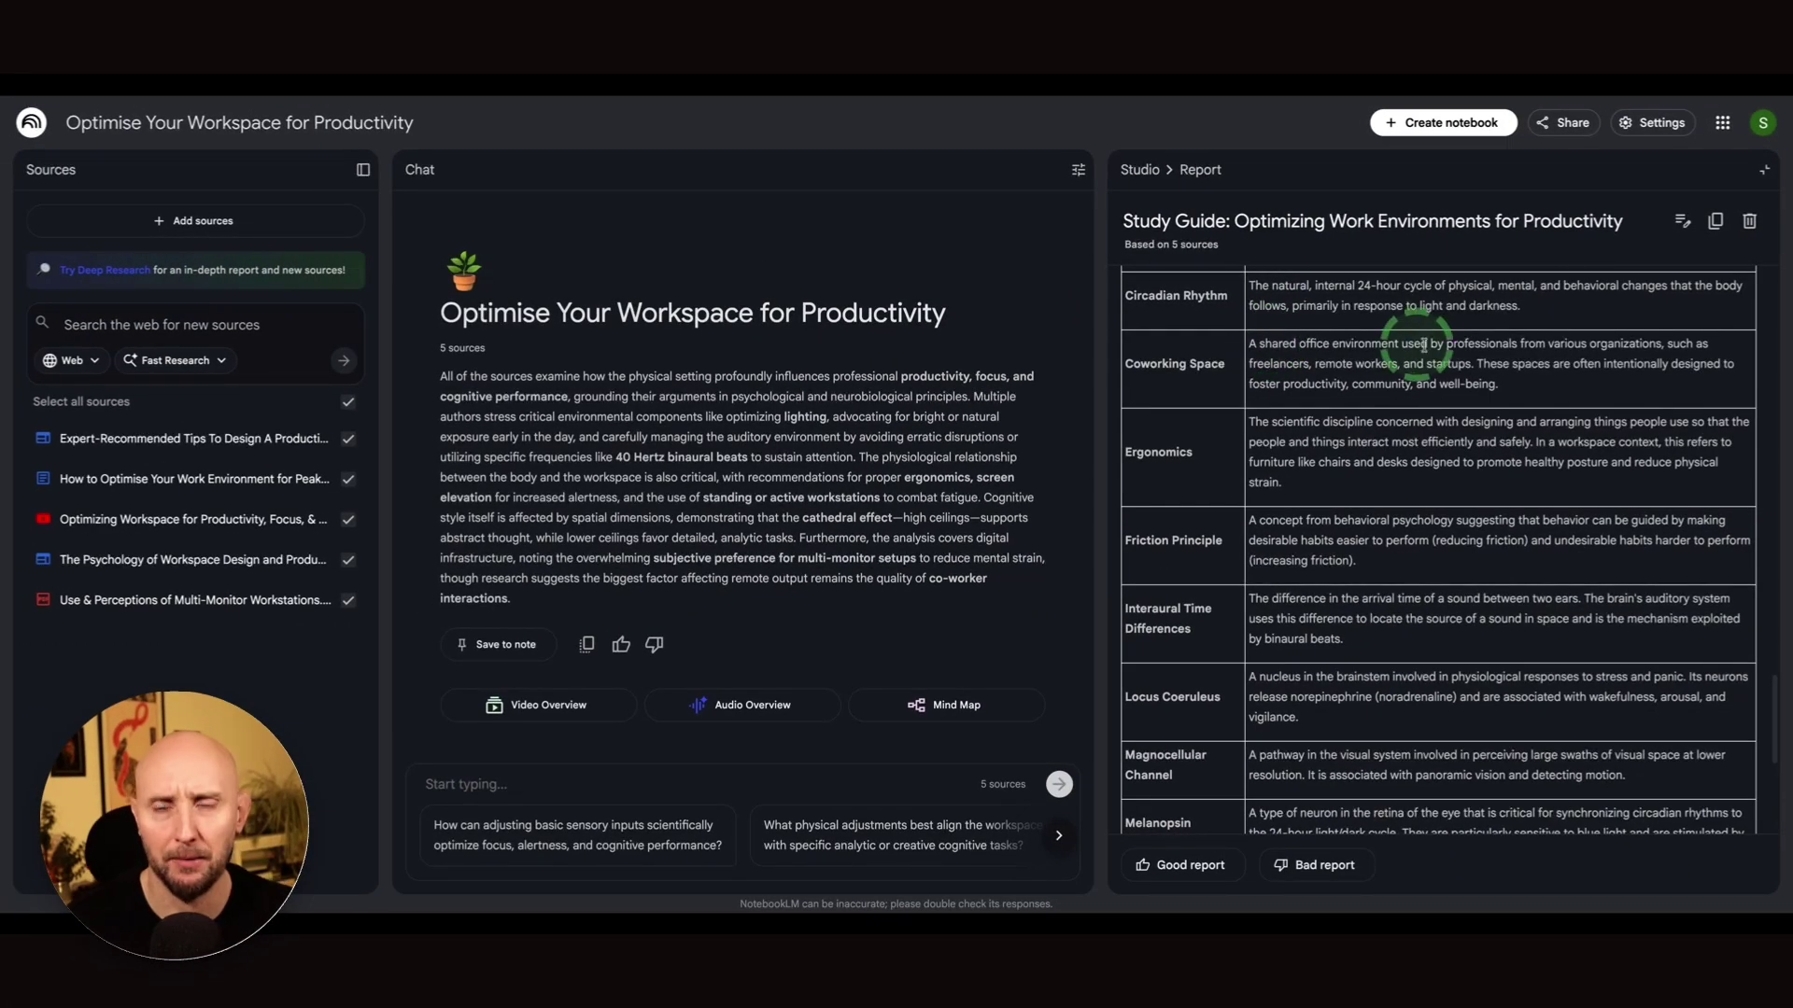
pyautogui.click(1765, 174)
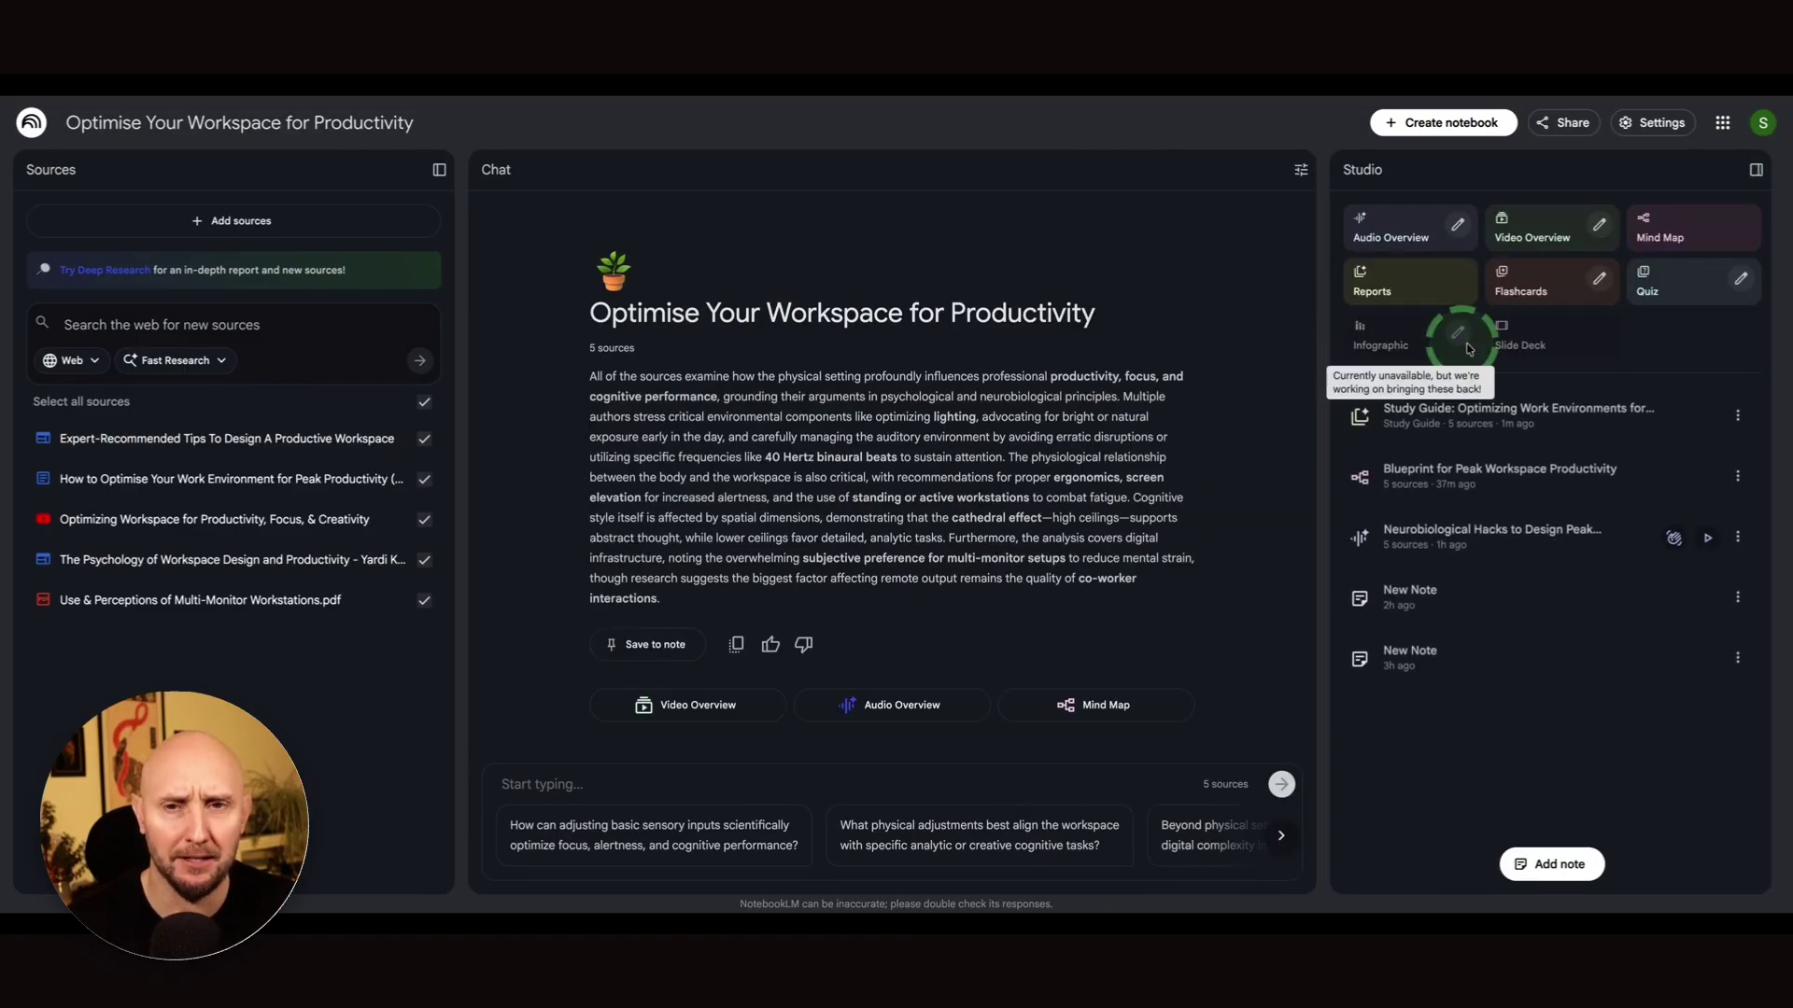
pyautogui.click(1391, 272)
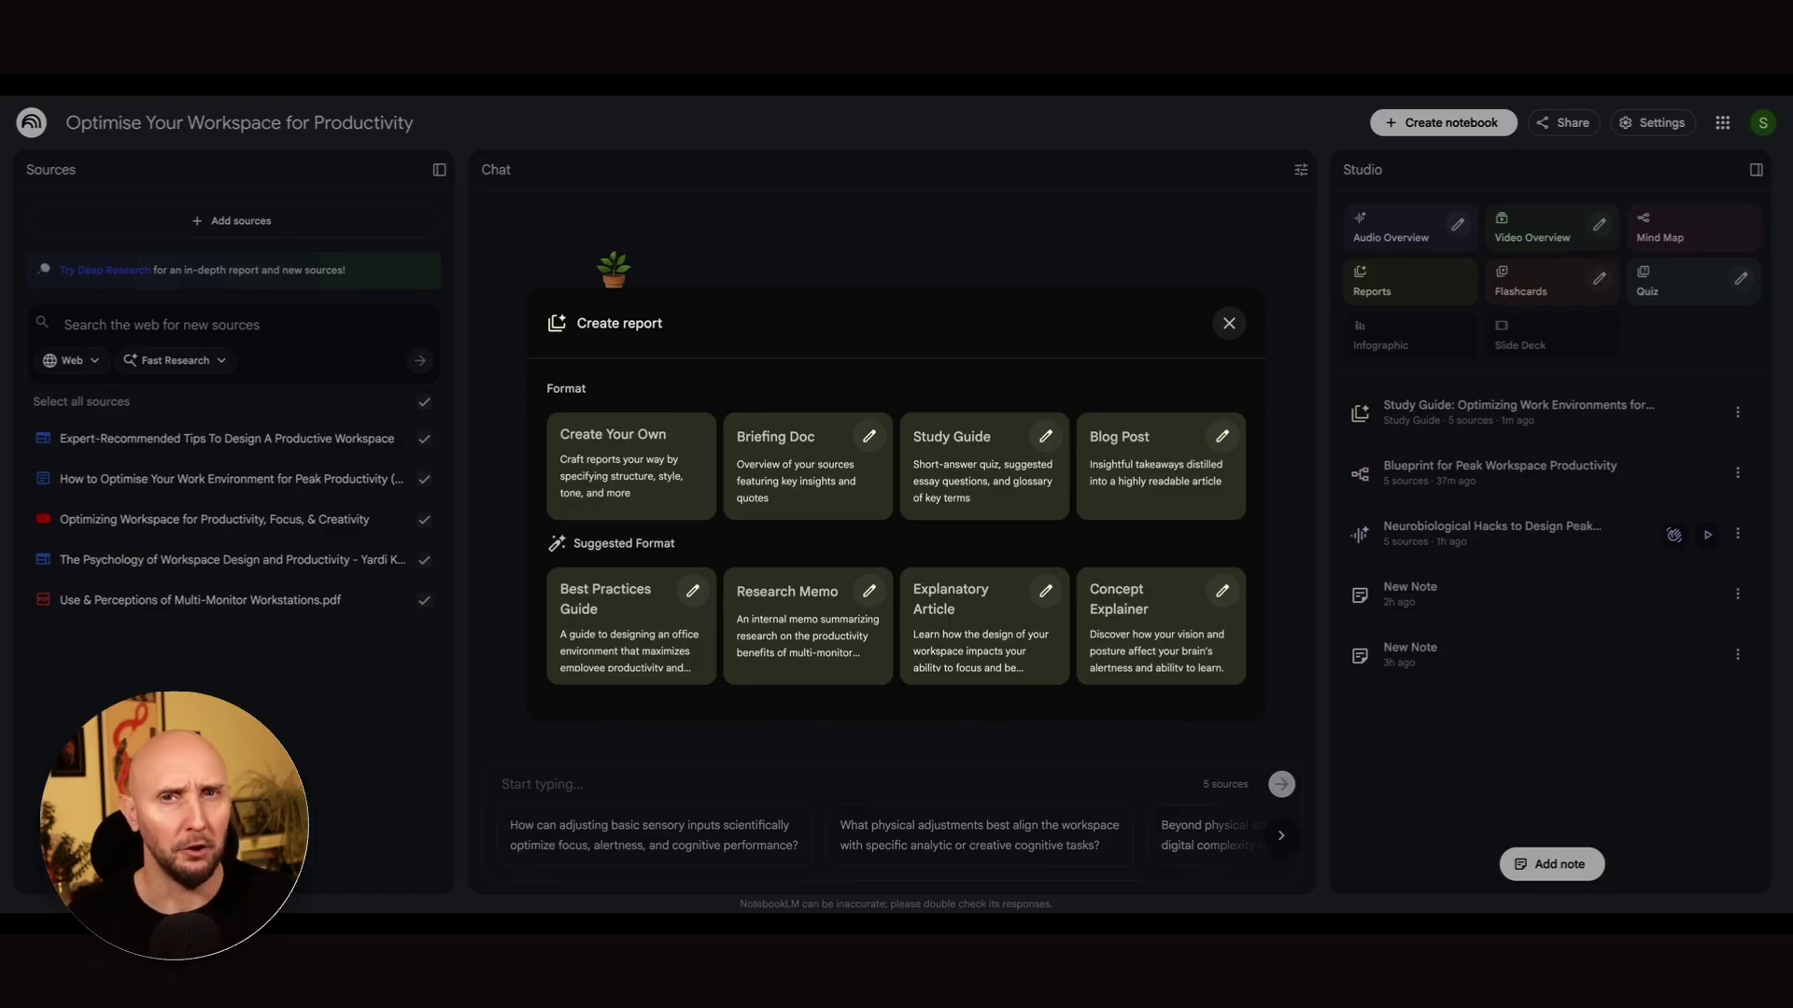
pyautogui.click(1229, 324)
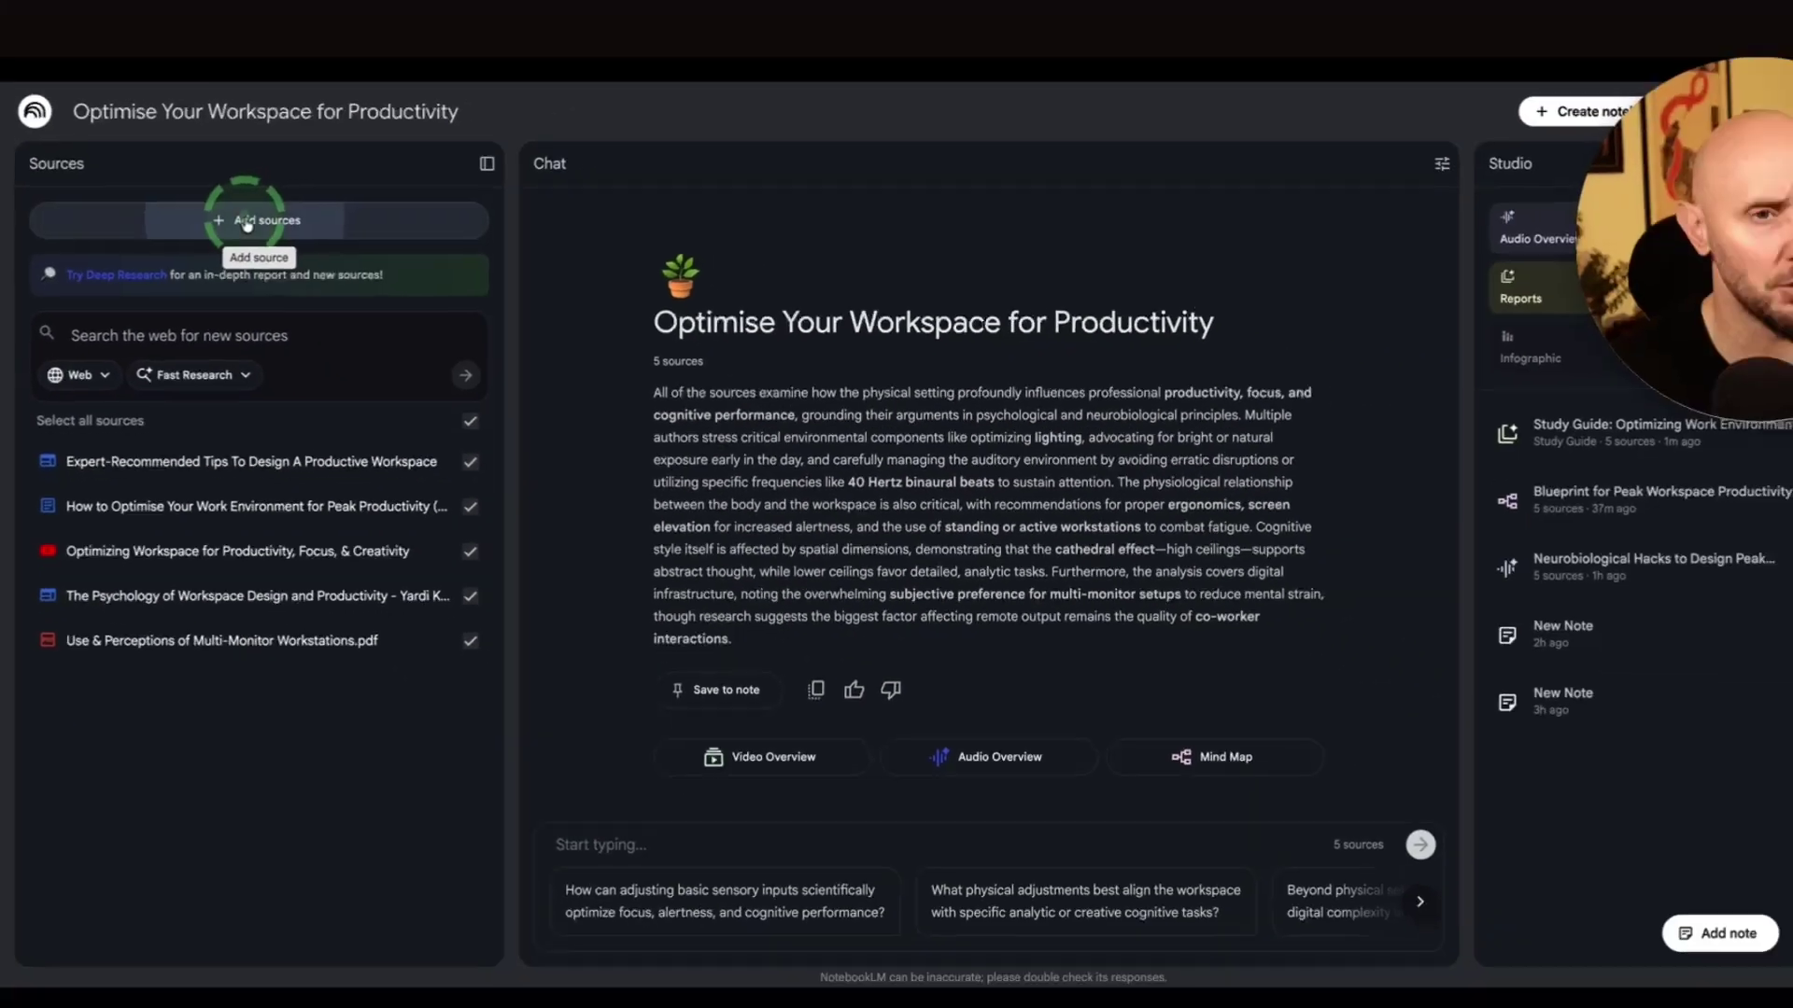
# Run a fast web search for more highly credible productivity sources.
pyautogui.click(374, 217)
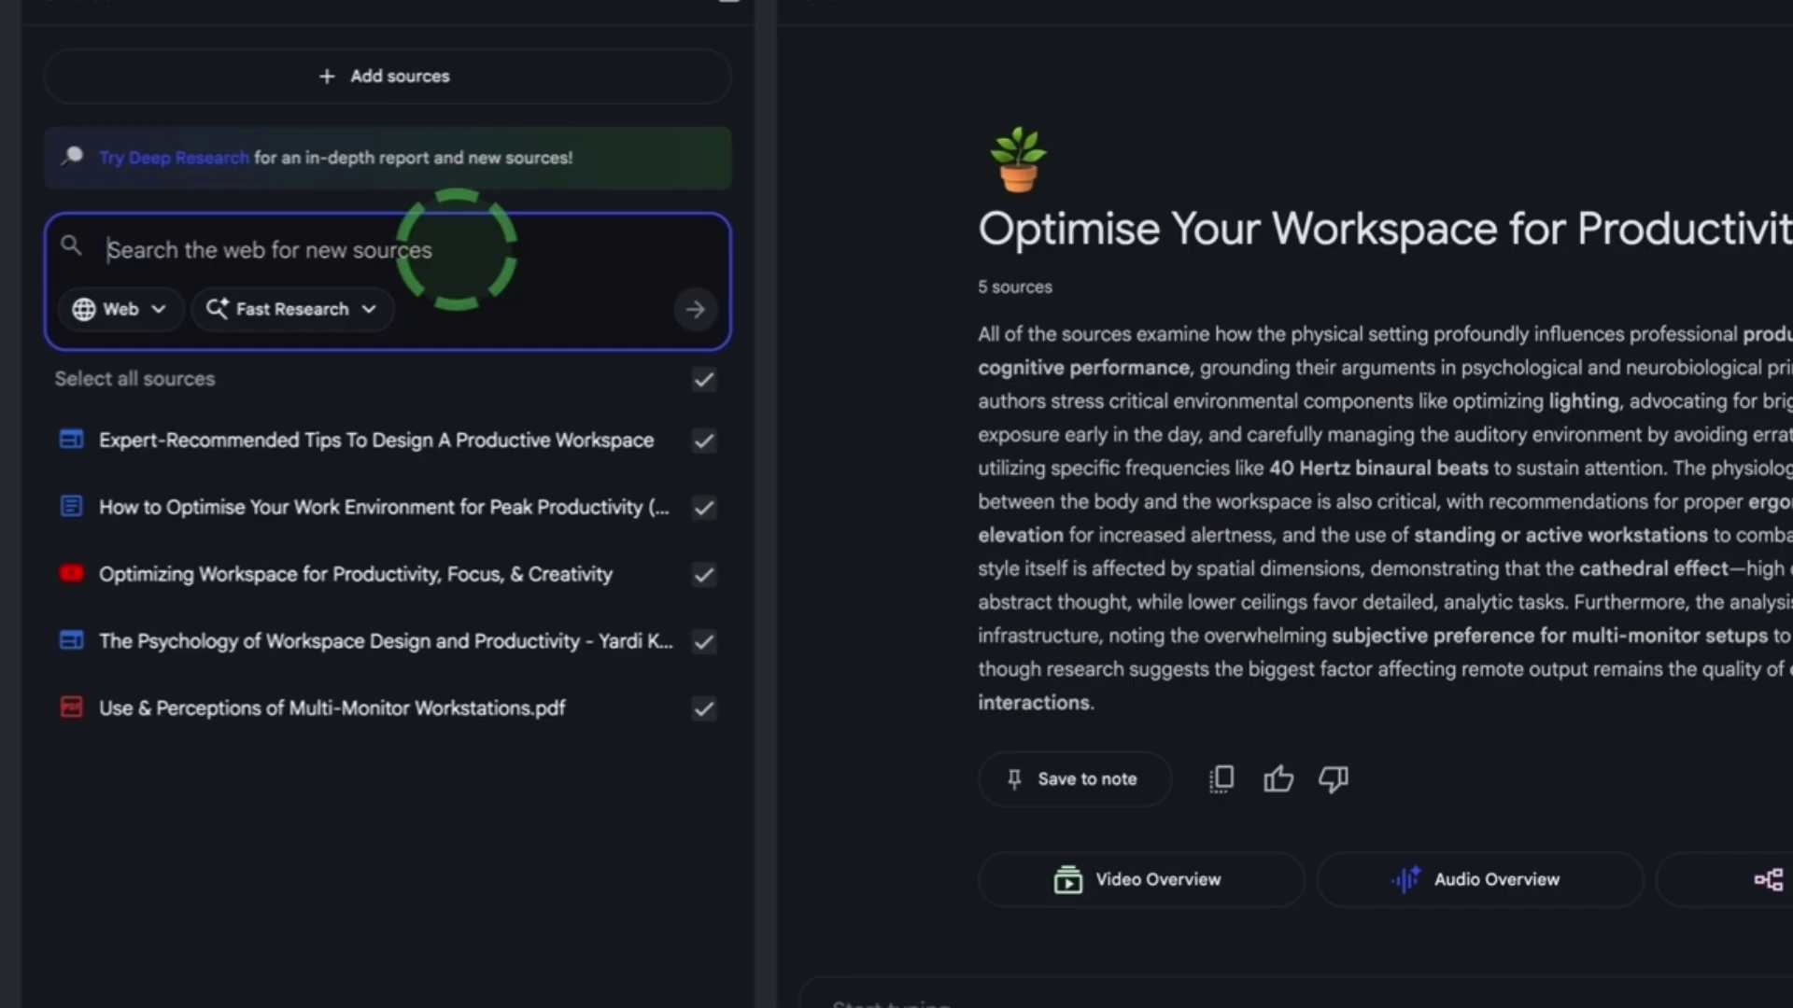
pyautogui.write('Search the web for more highly credible sources on productivity')
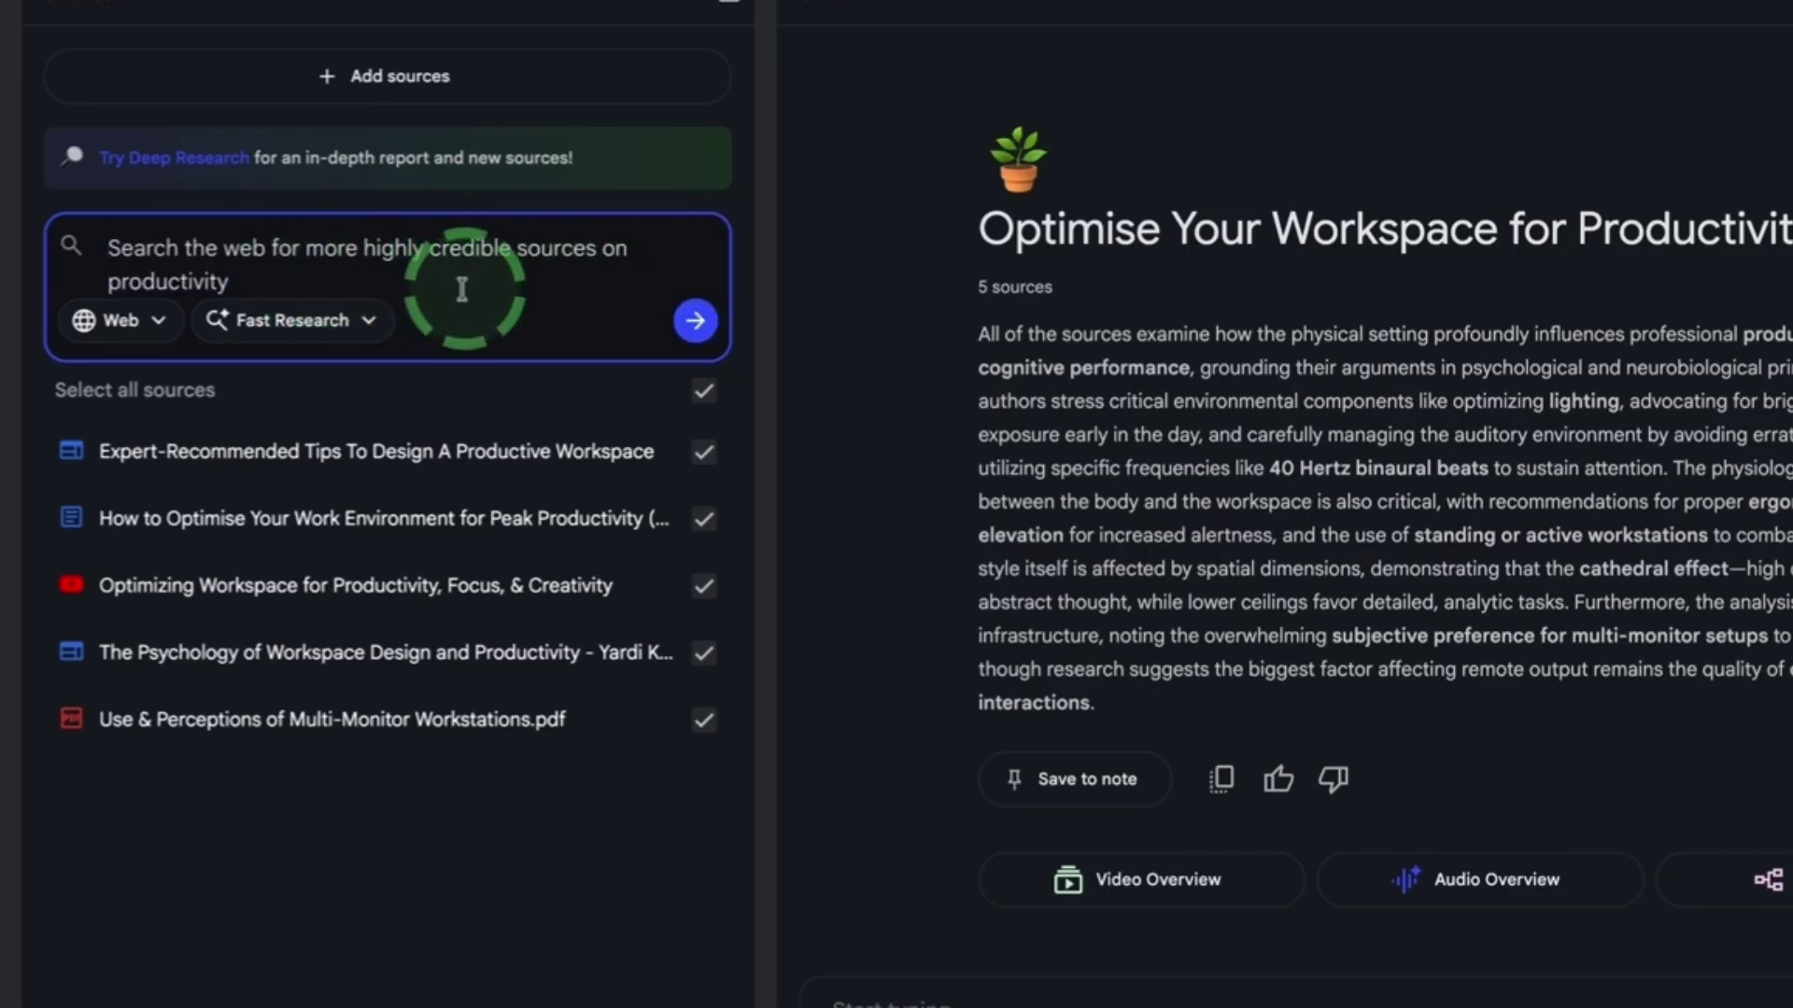
pyautogui.click(695, 320)
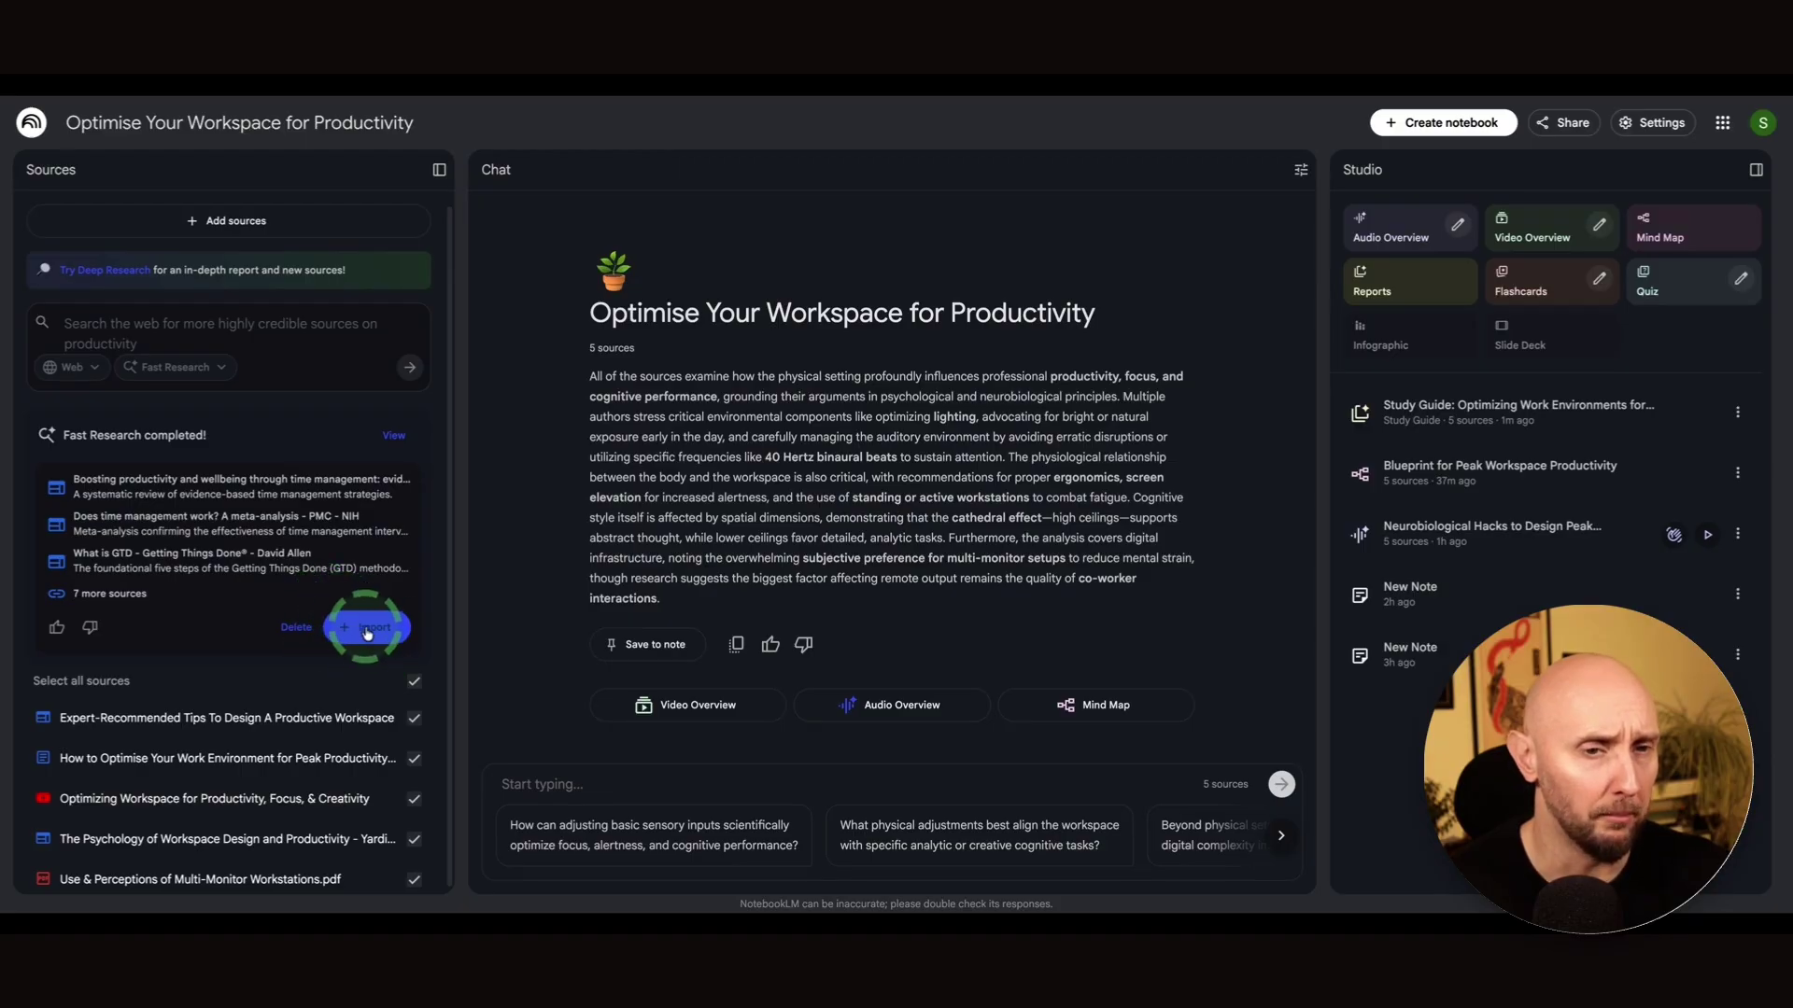
# Review the Fast Research results, keep Flow (psychology), and import the nine chosen sources.
pyautogui.click(396, 438)
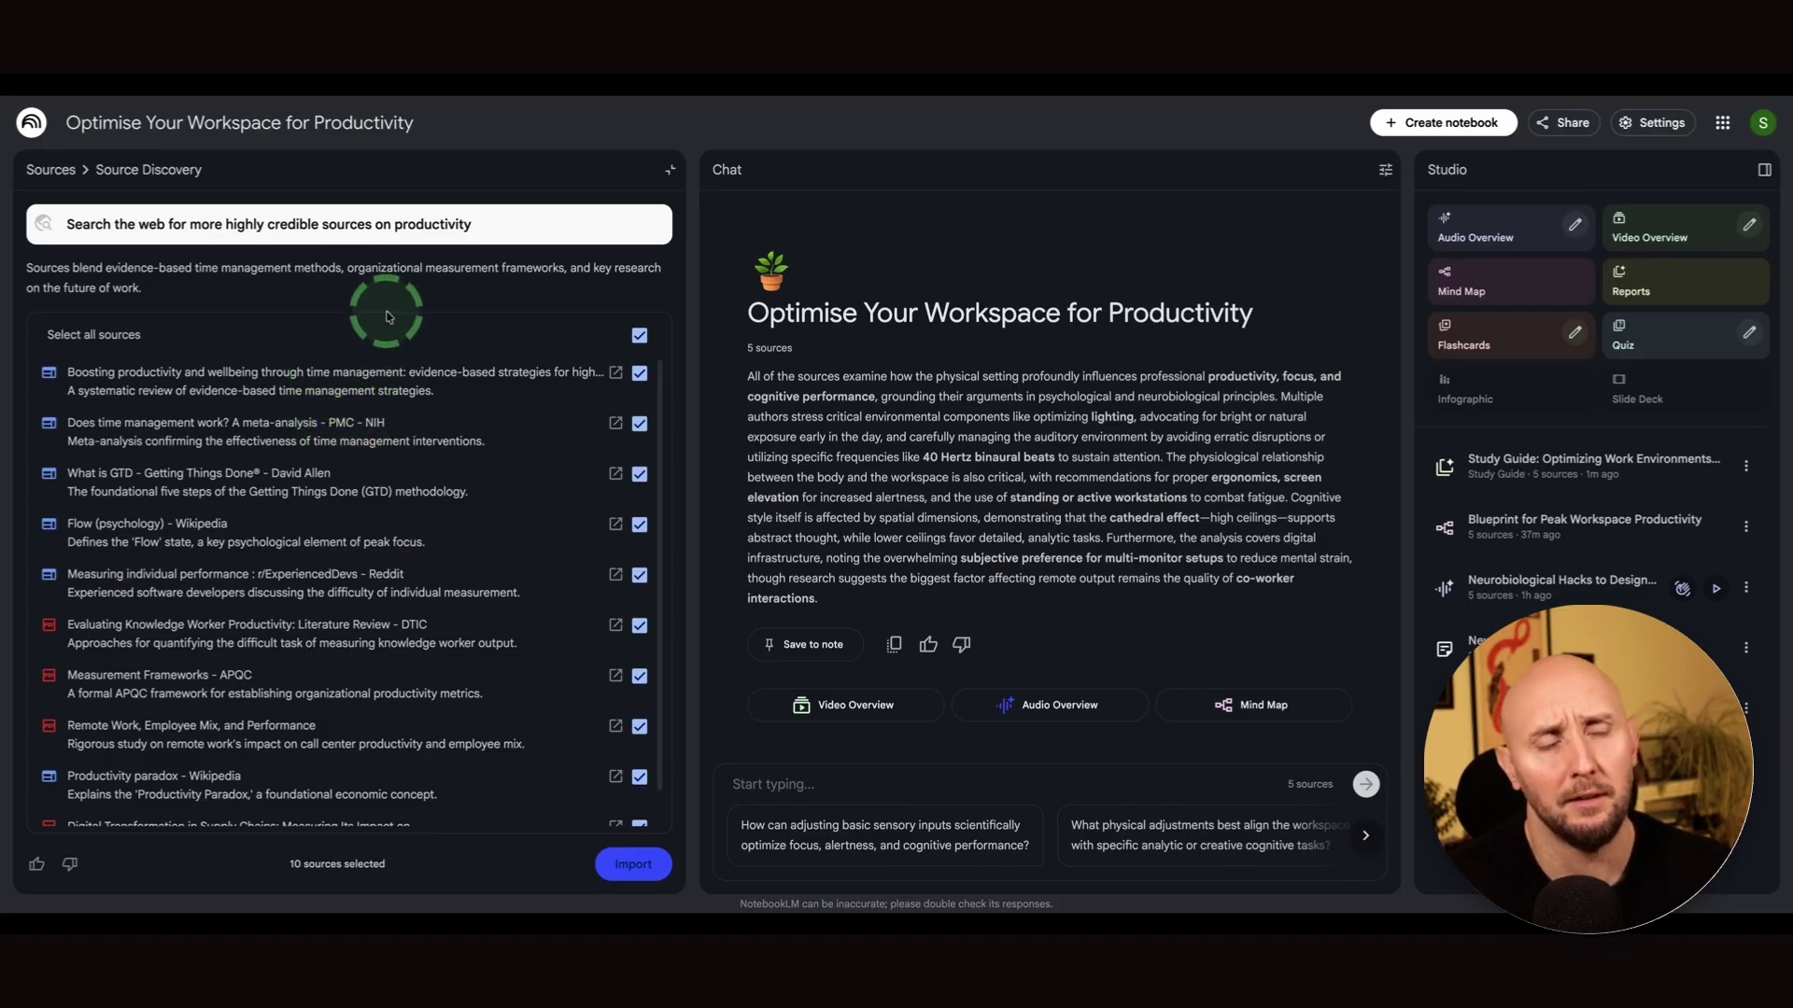
pyautogui.scroll(-1, 364, 364)
pyautogui.scroll(1, 365, 364)
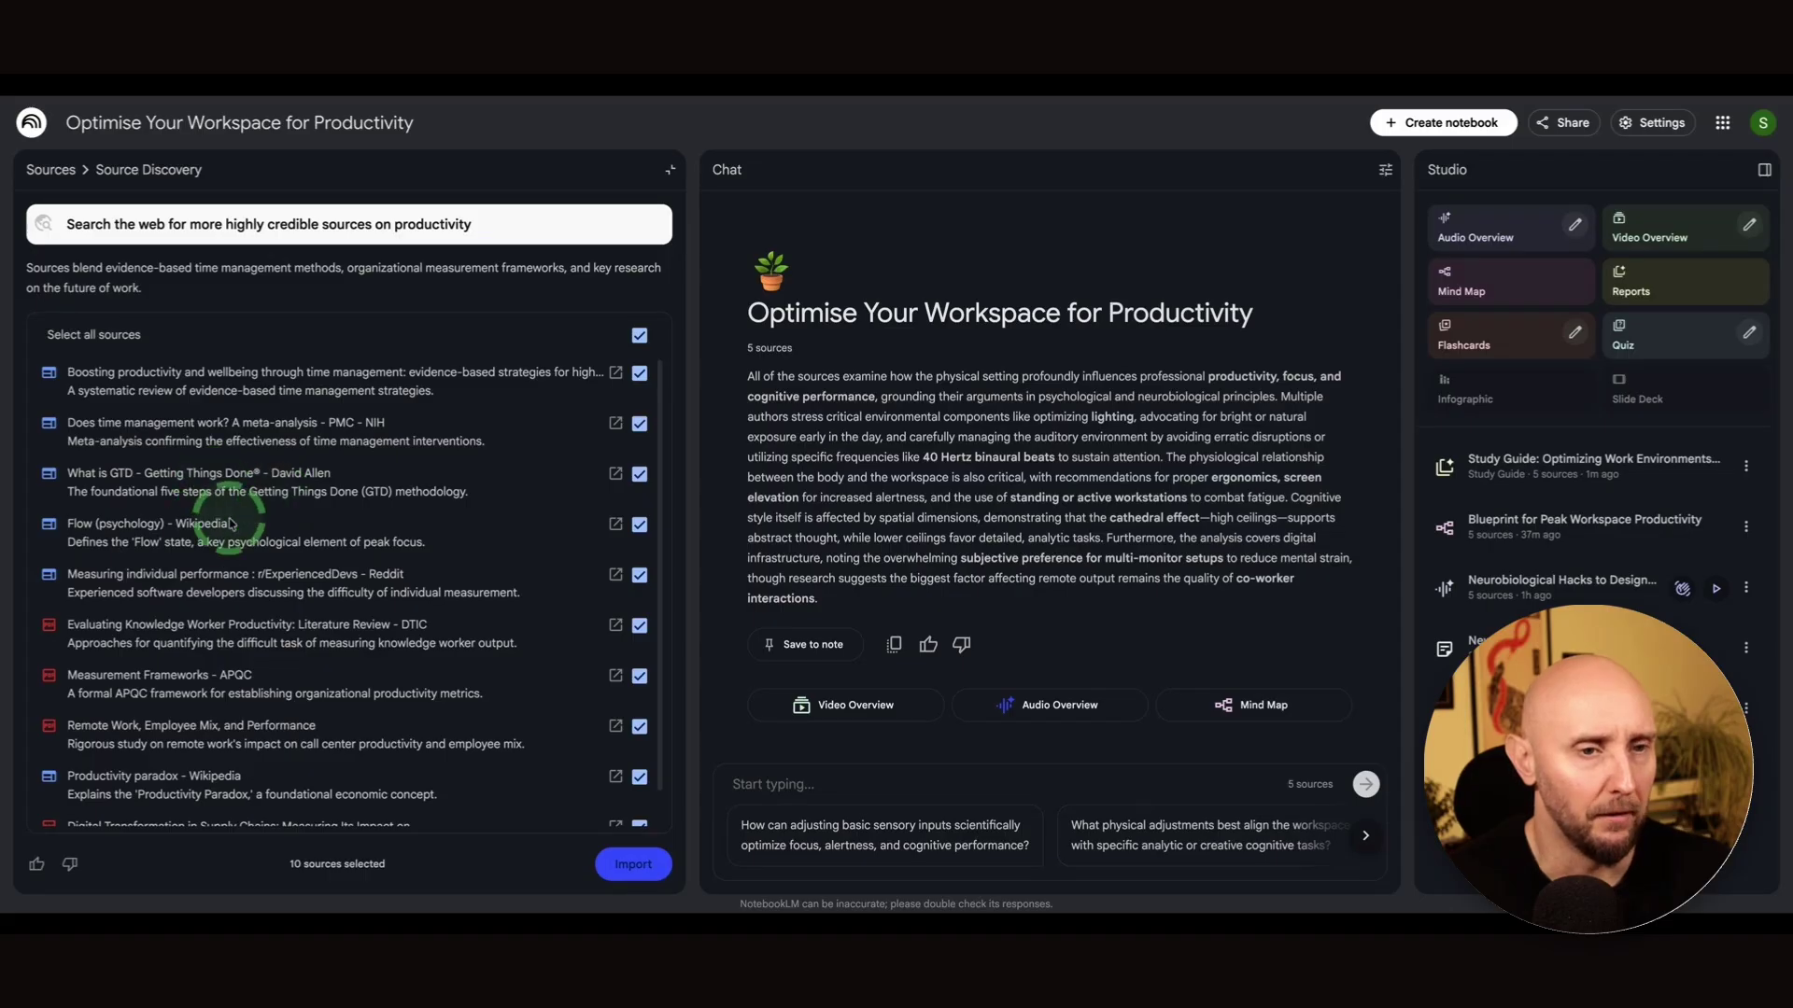
pyautogui.scroll(-1, 230, 518)
pyautogui.scroll(1, 230, 518)
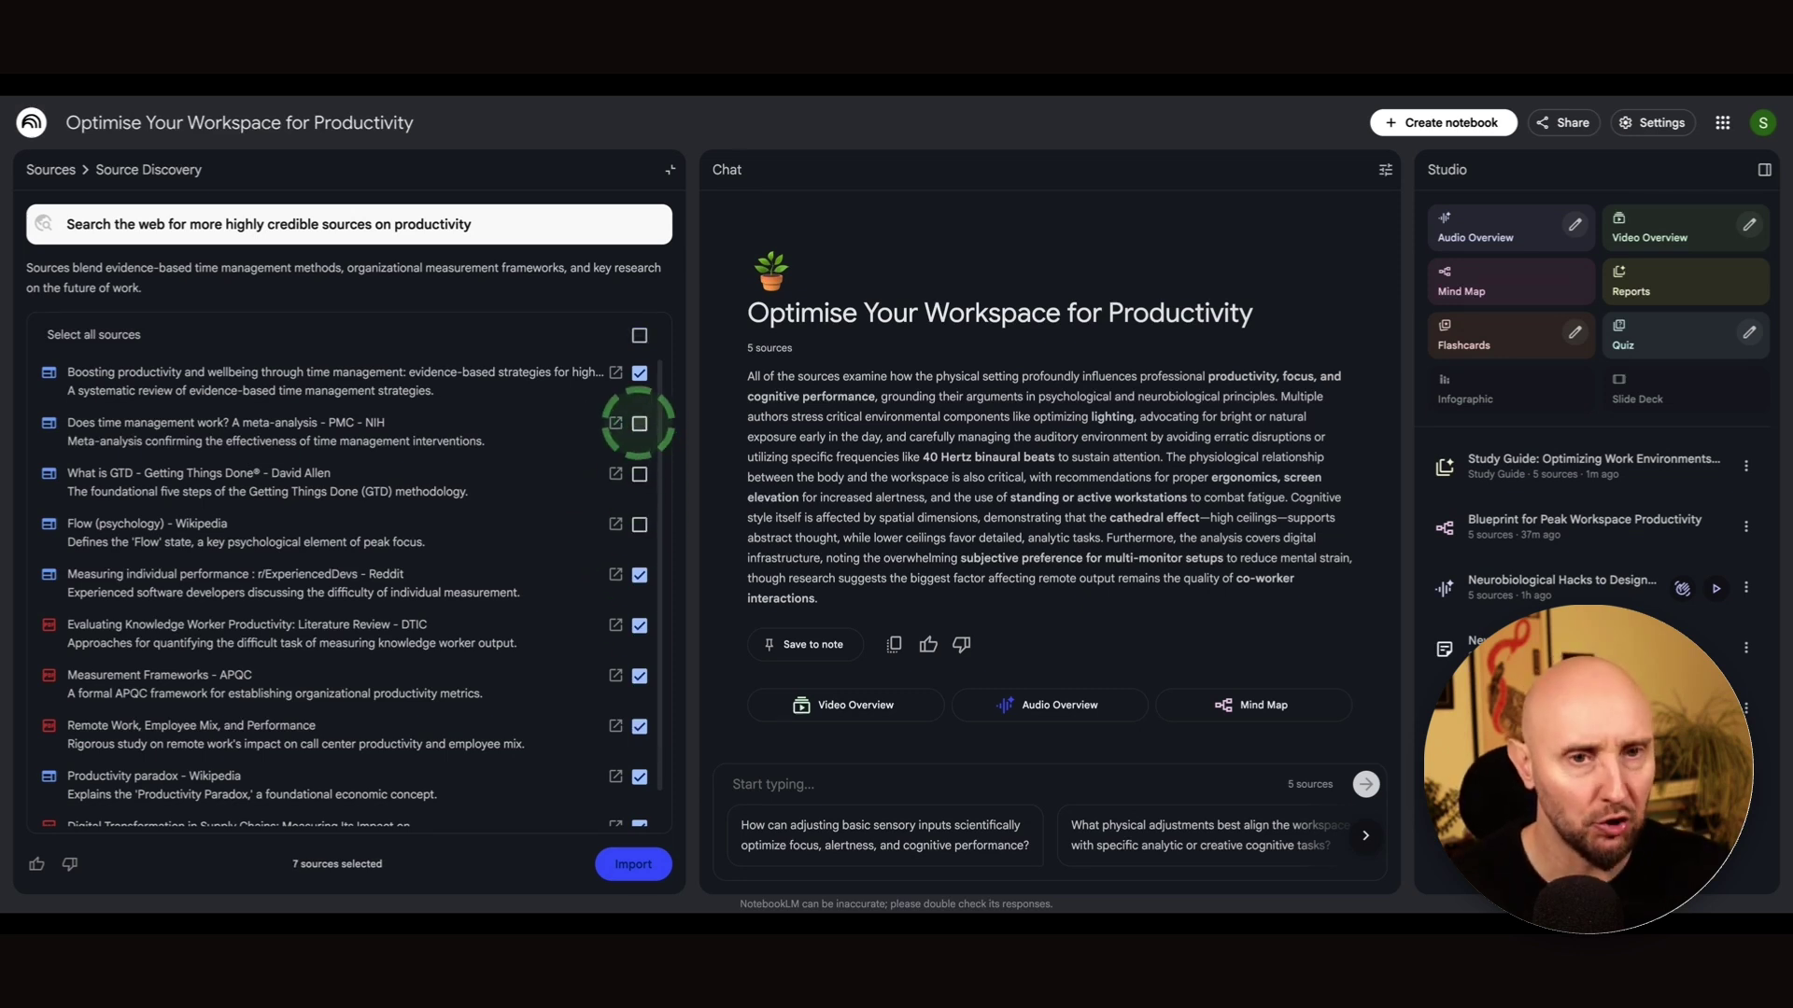
pyautogui.click(639, 525)
pyautogui.scroll(-1, 635, 522)
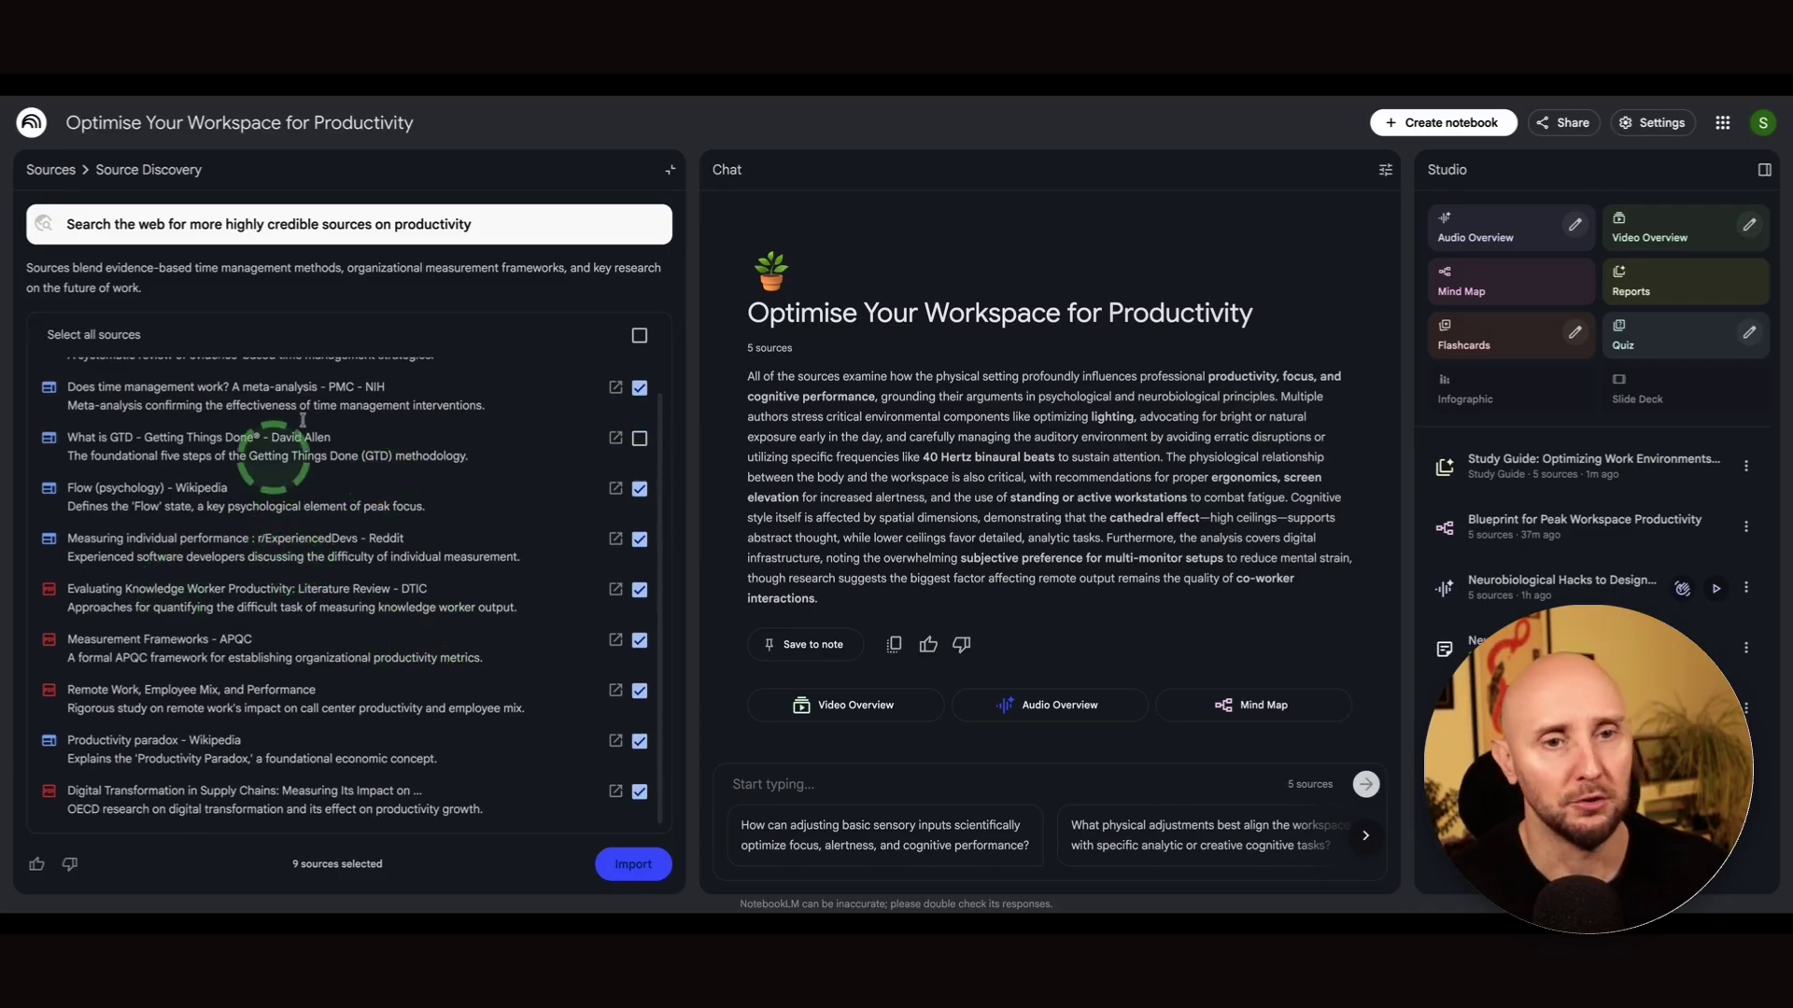
pyautogui.click(635, 865)
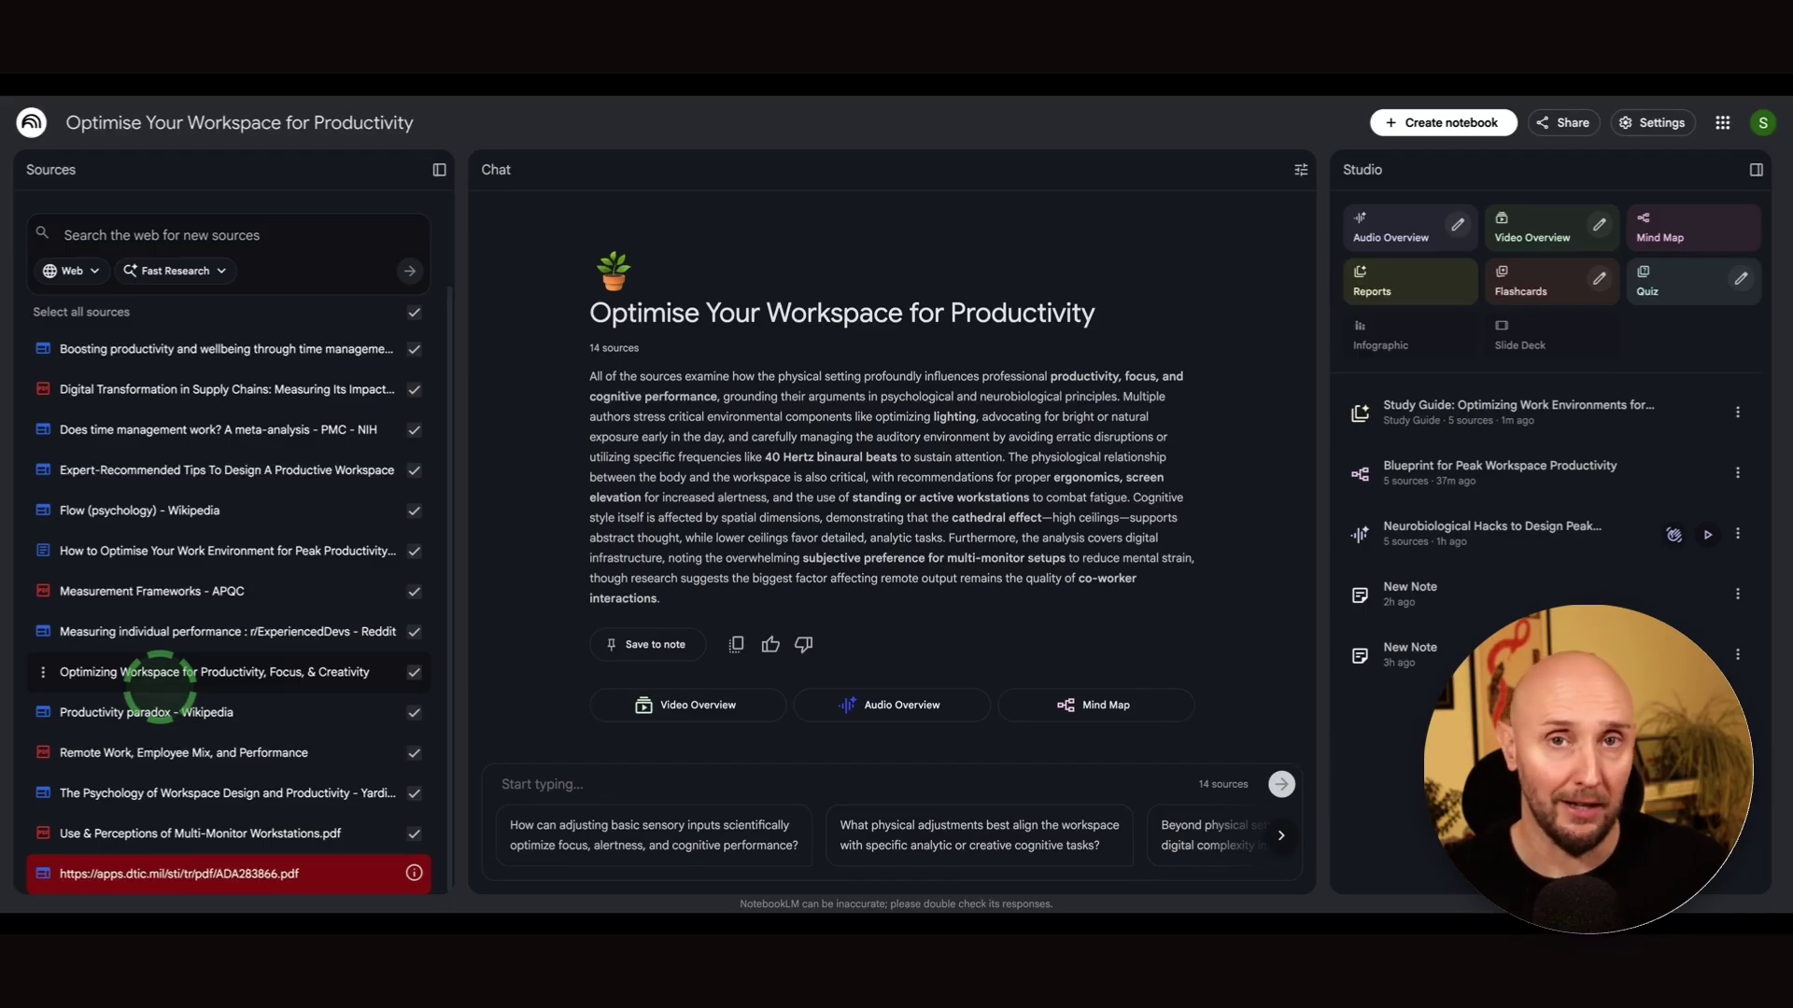
# Remove the failed DTIC PDF source, leaving 13 sources.
pyautogui.click(44, 874)
pyautogui.click(42, 790)
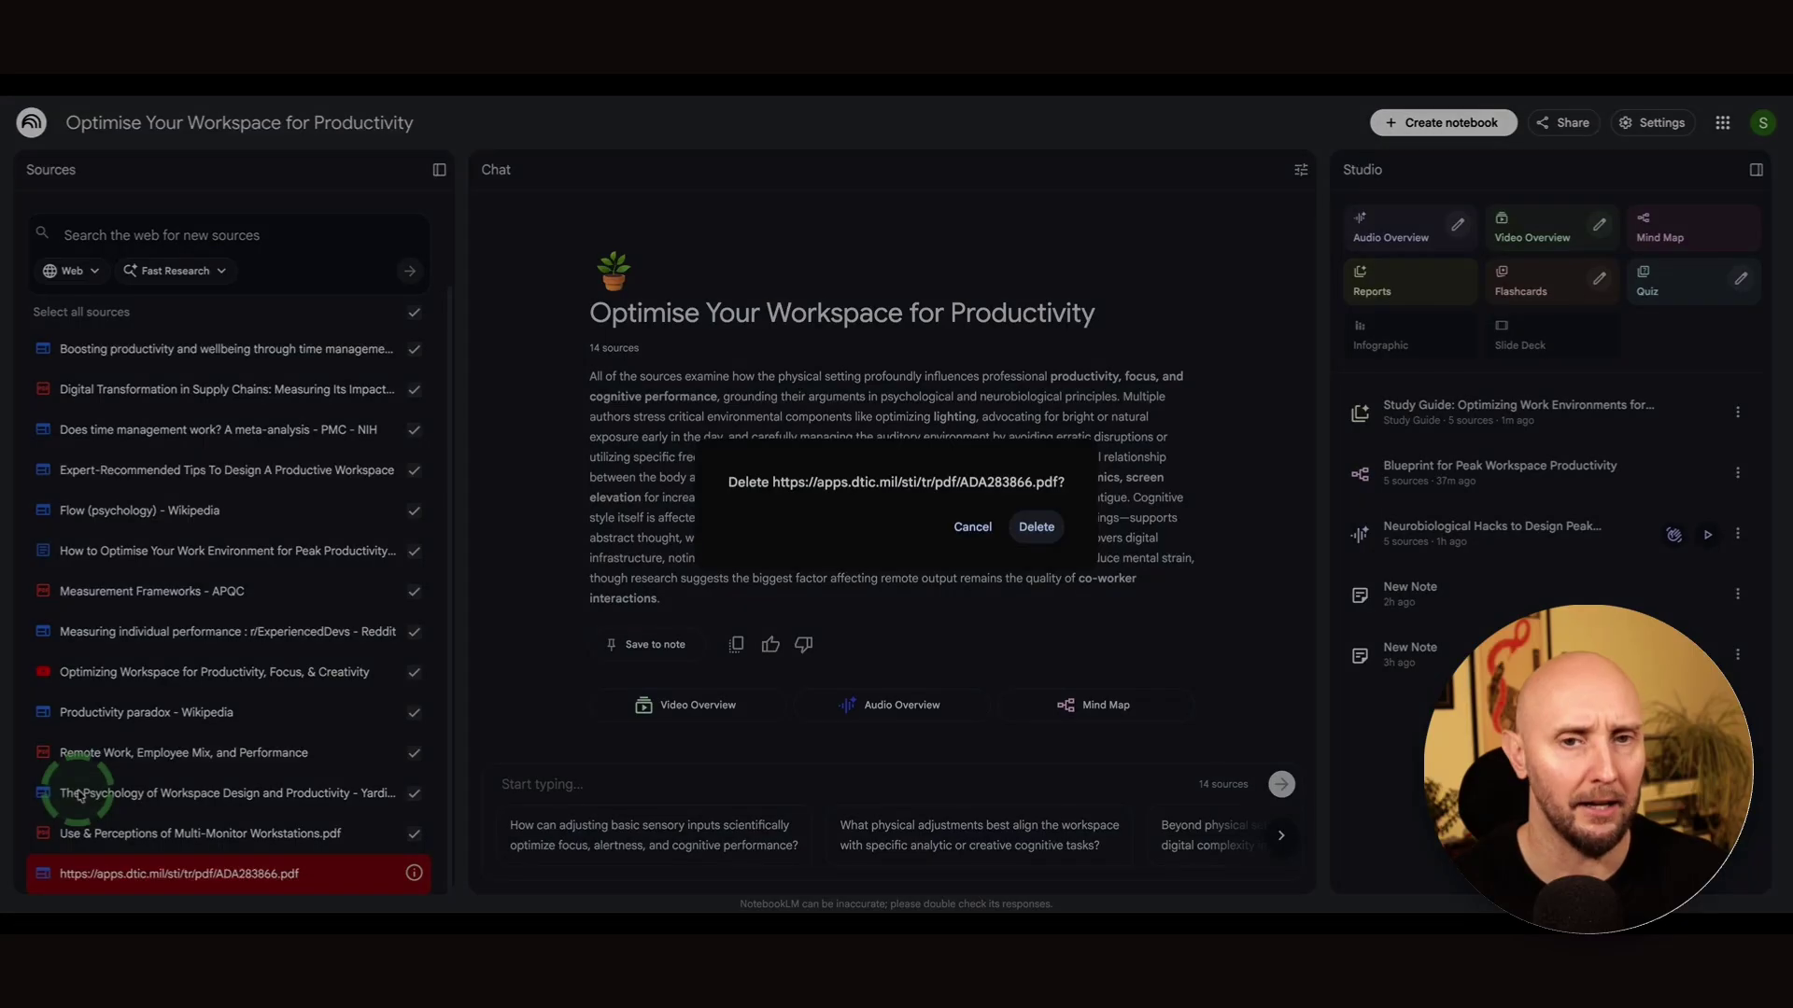
pyautogui.press('Return')
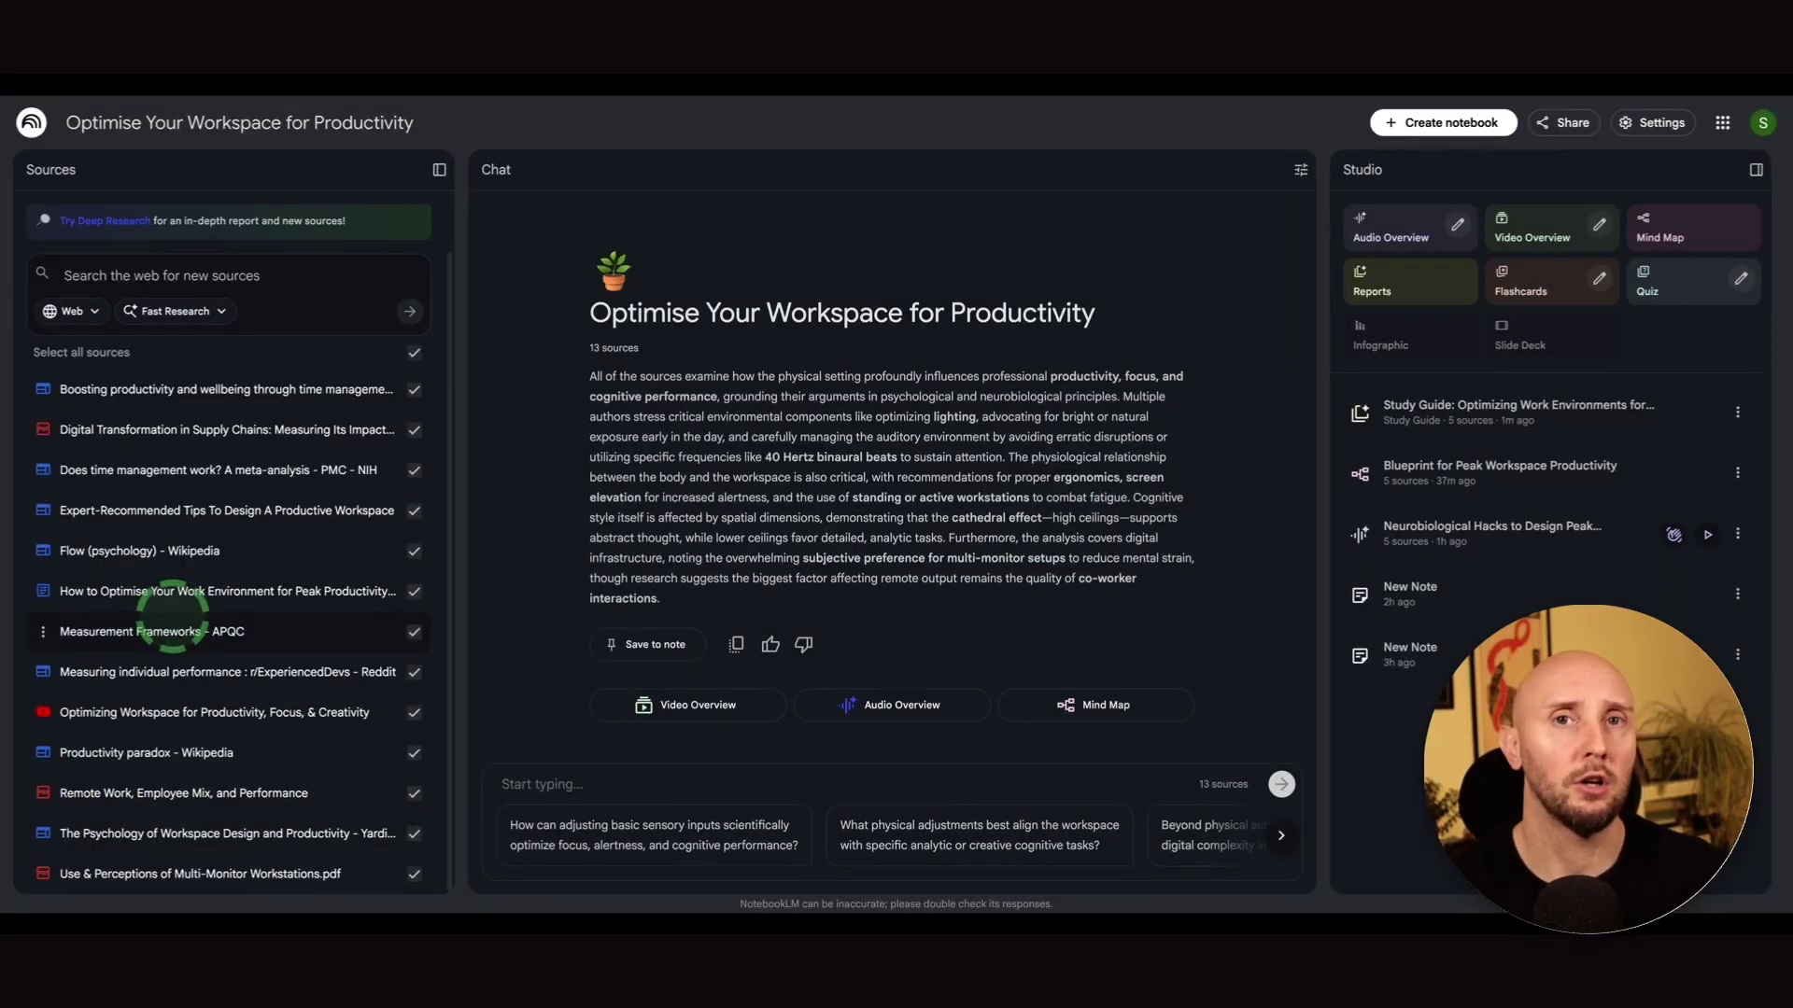
# Start adding a copied-text source and focus its 'Paste text here' box.
pyautogui.scroll(1, 190, 472)
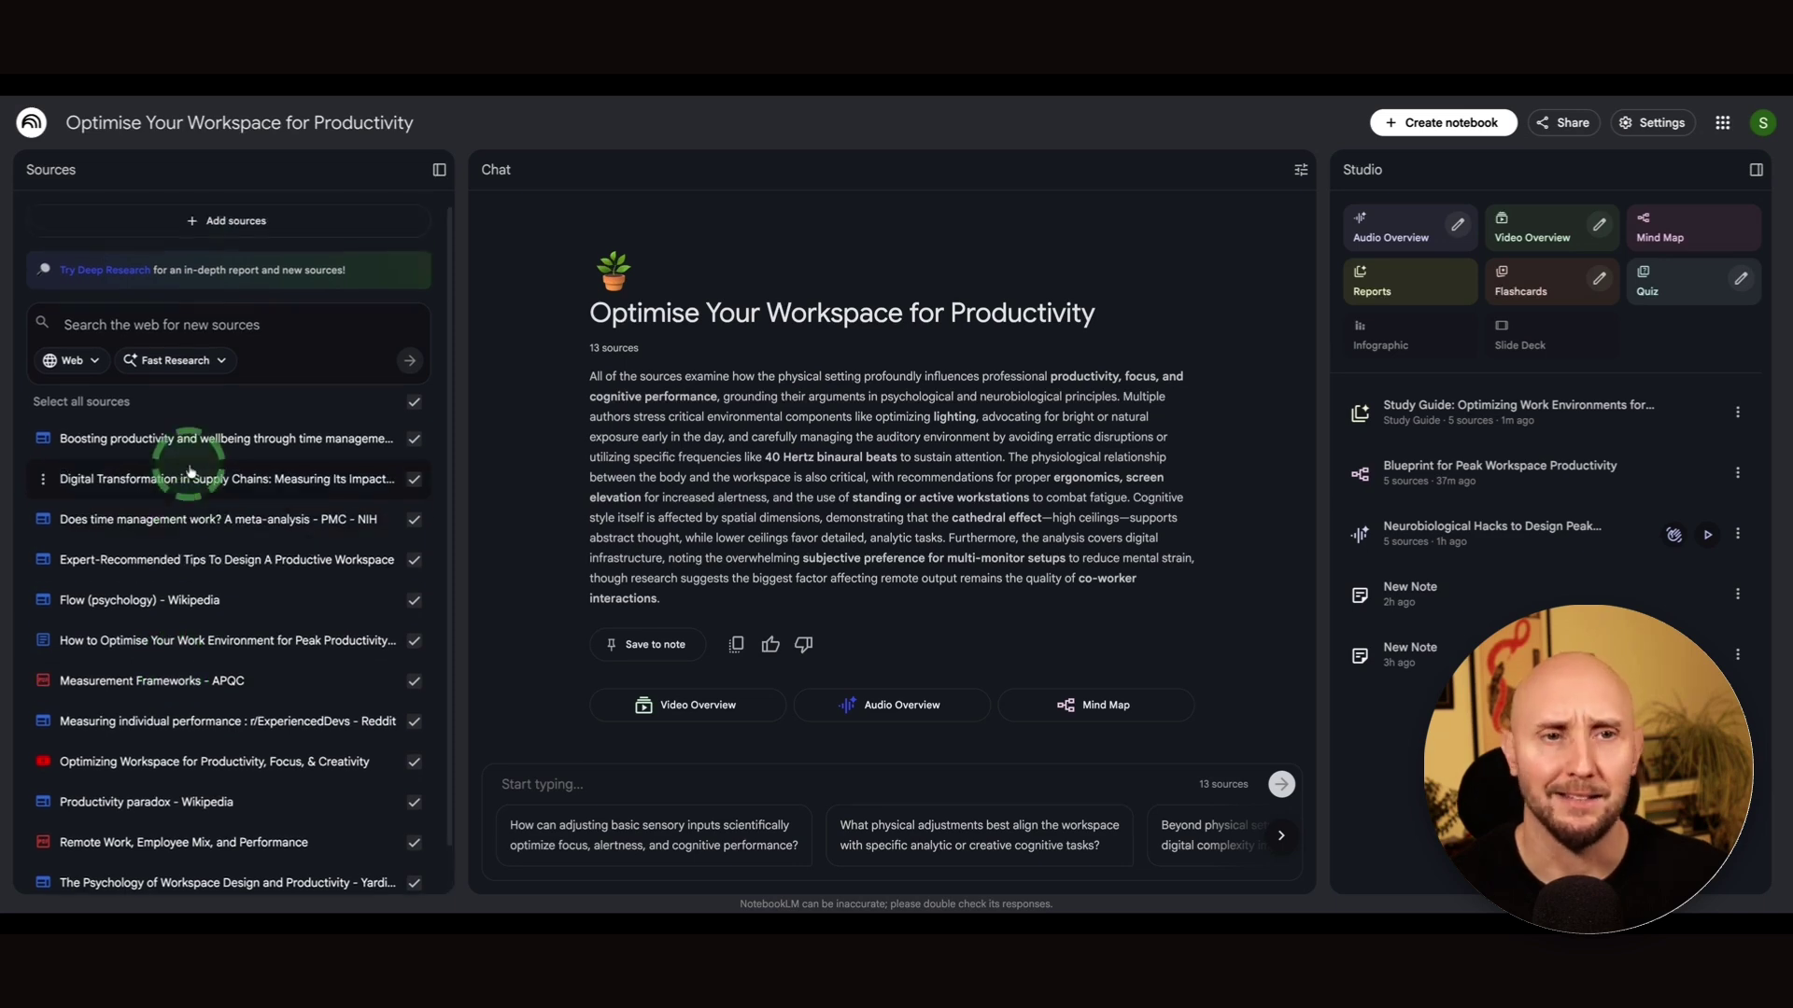
pyautogui.click(229, 224)
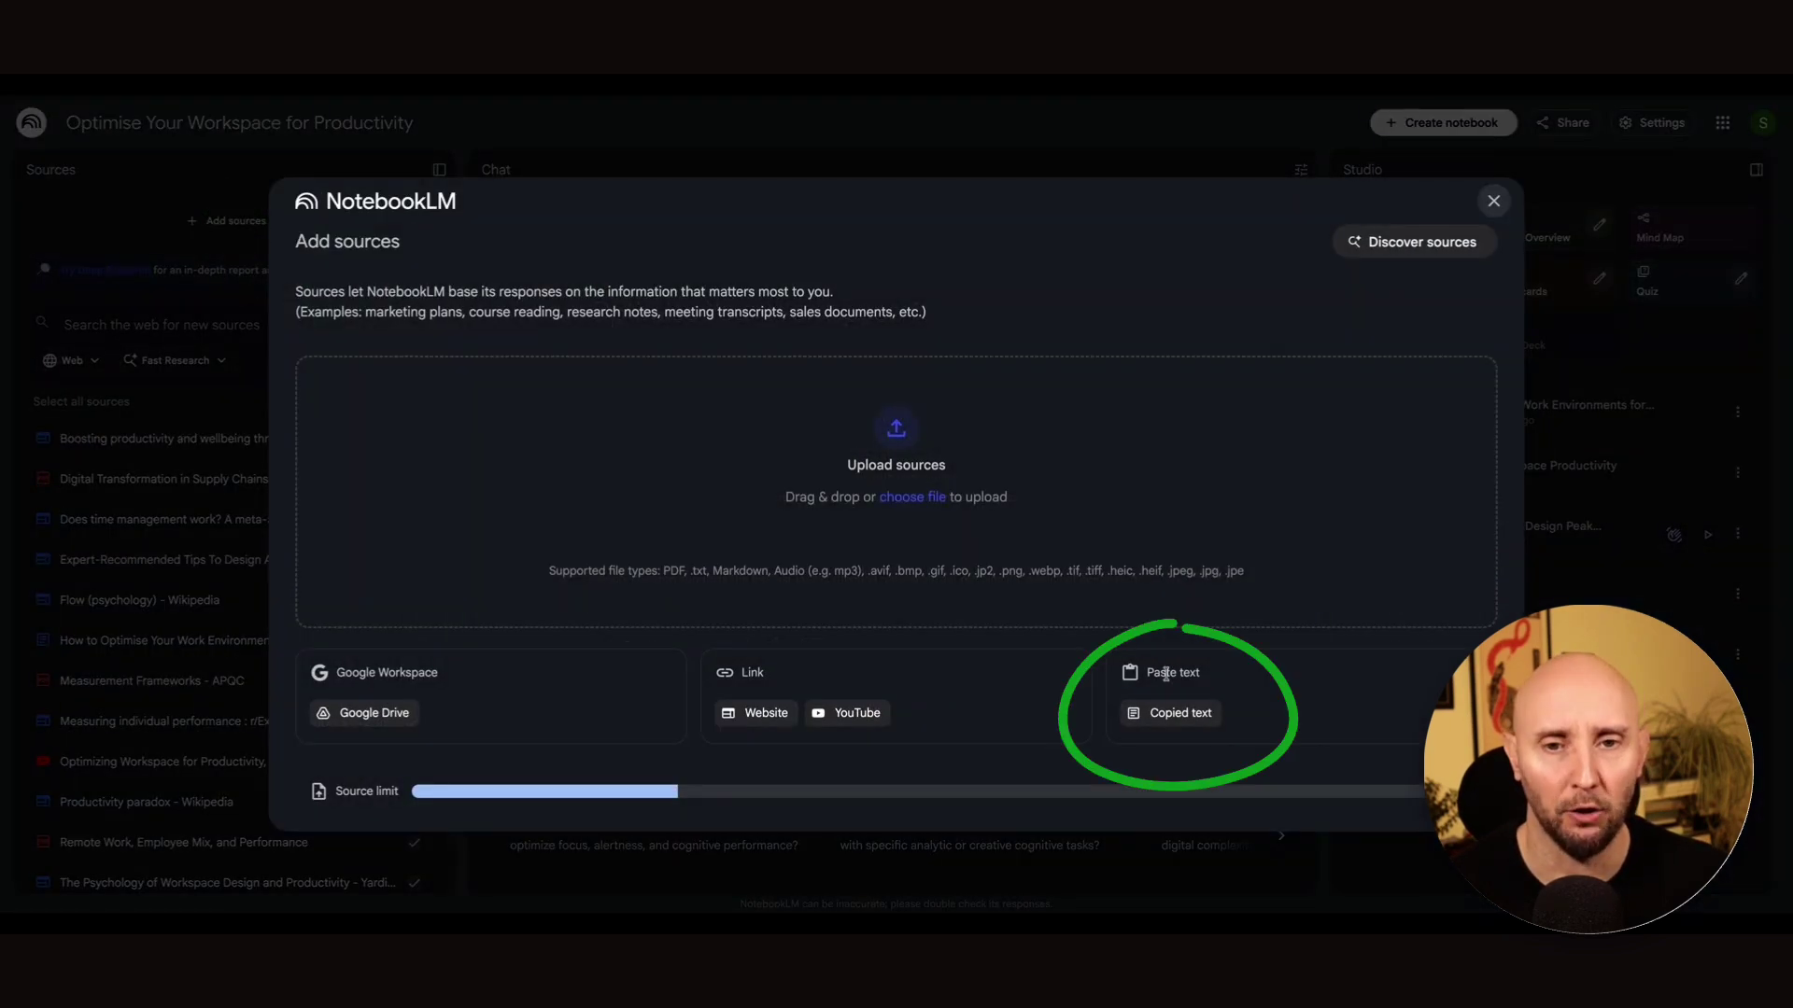
pyautogui.click(1181, 713)
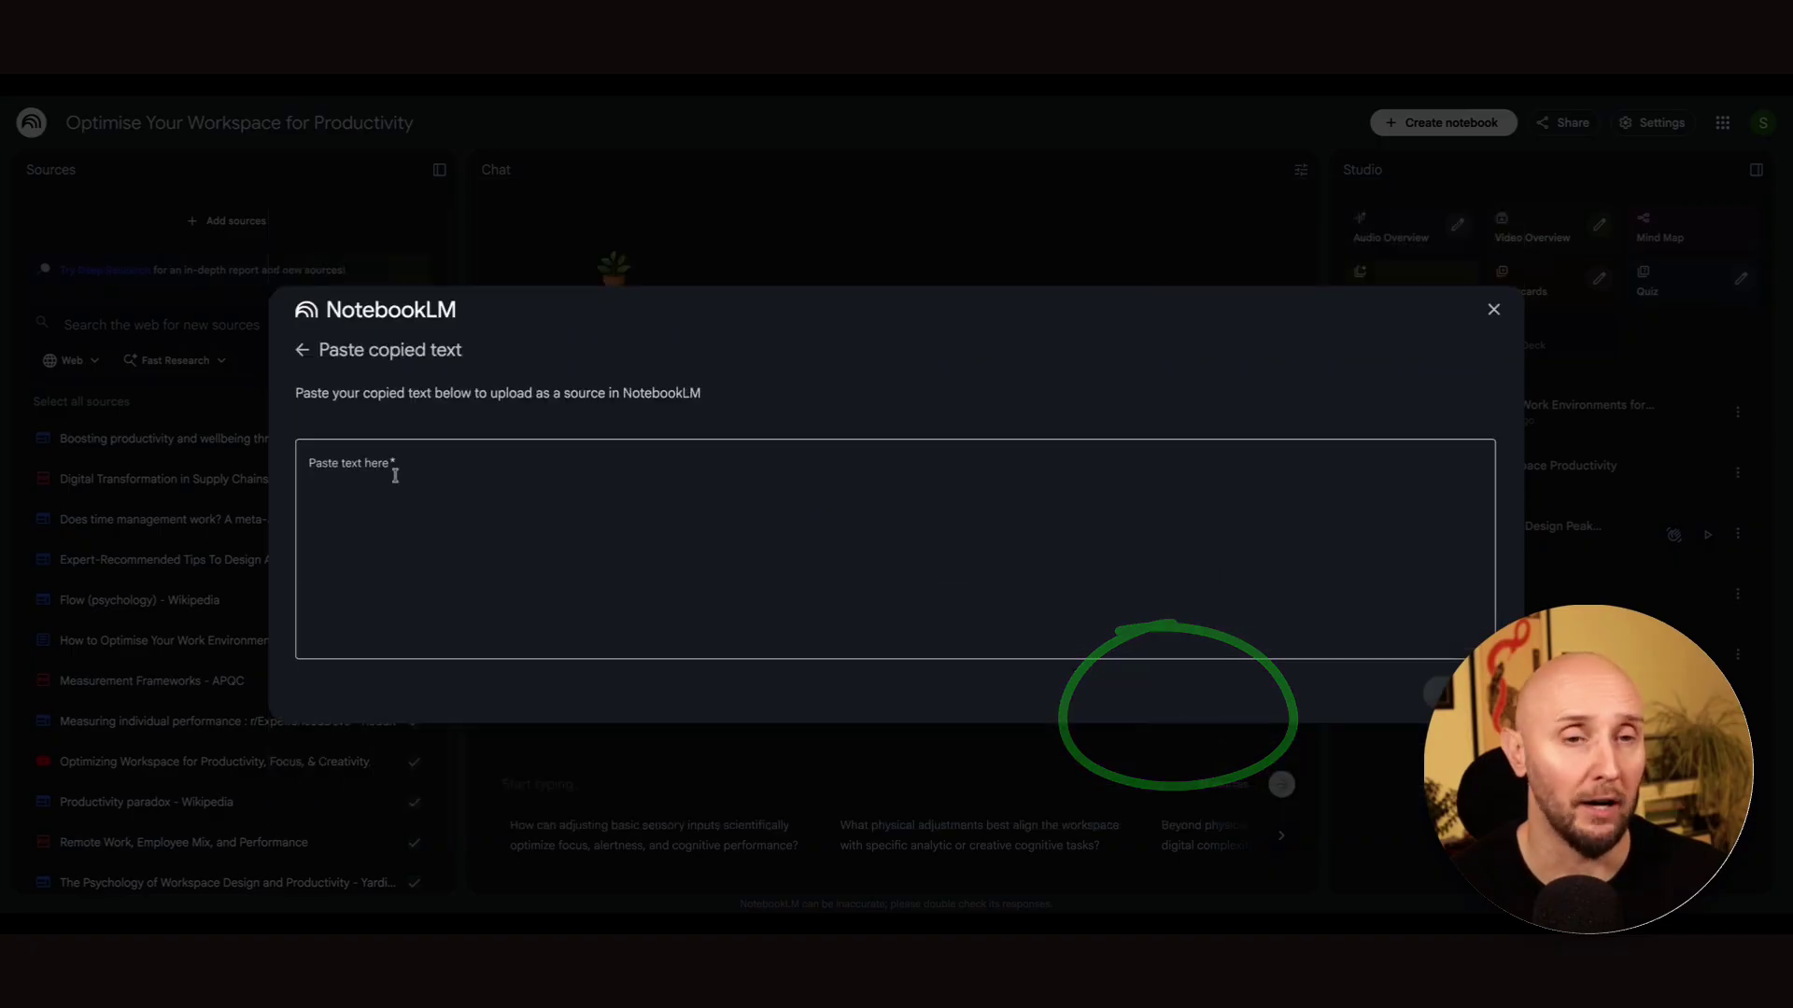
pyautogui.click(678, 501)
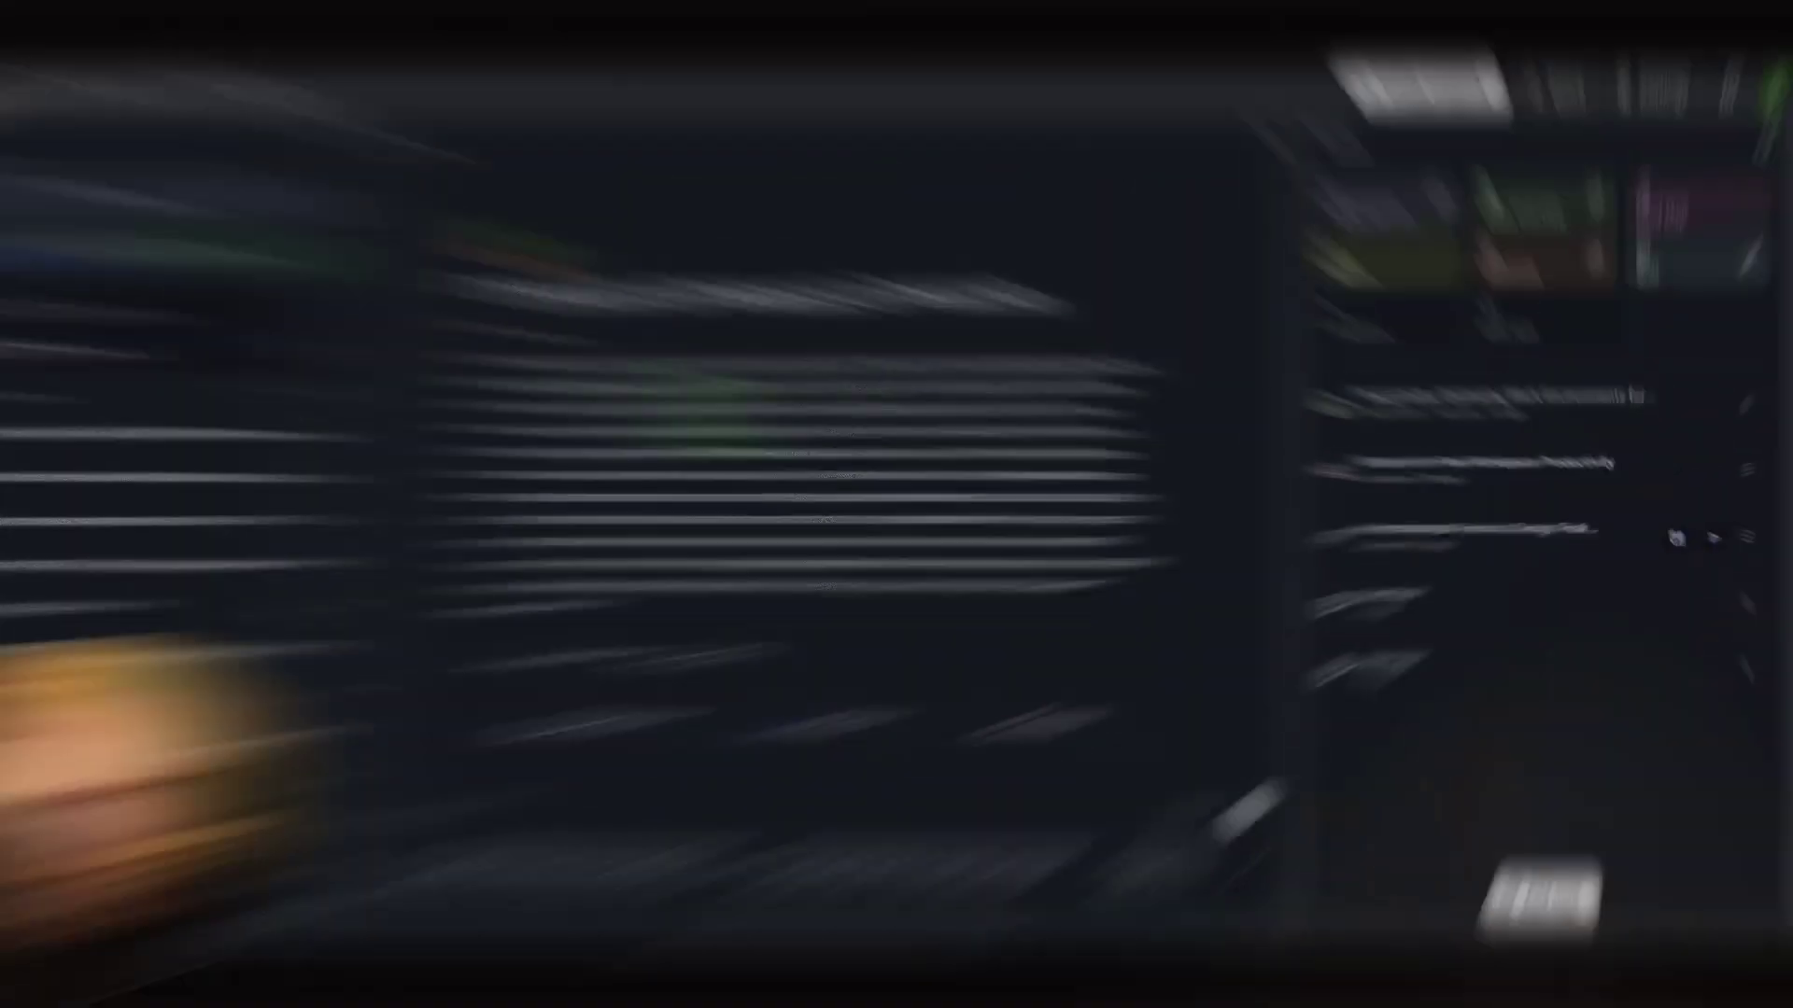
# Generate a Blog Post report from all 13 sources using the engaging-listicle description prompt.
pyautogui.click(220, 486)
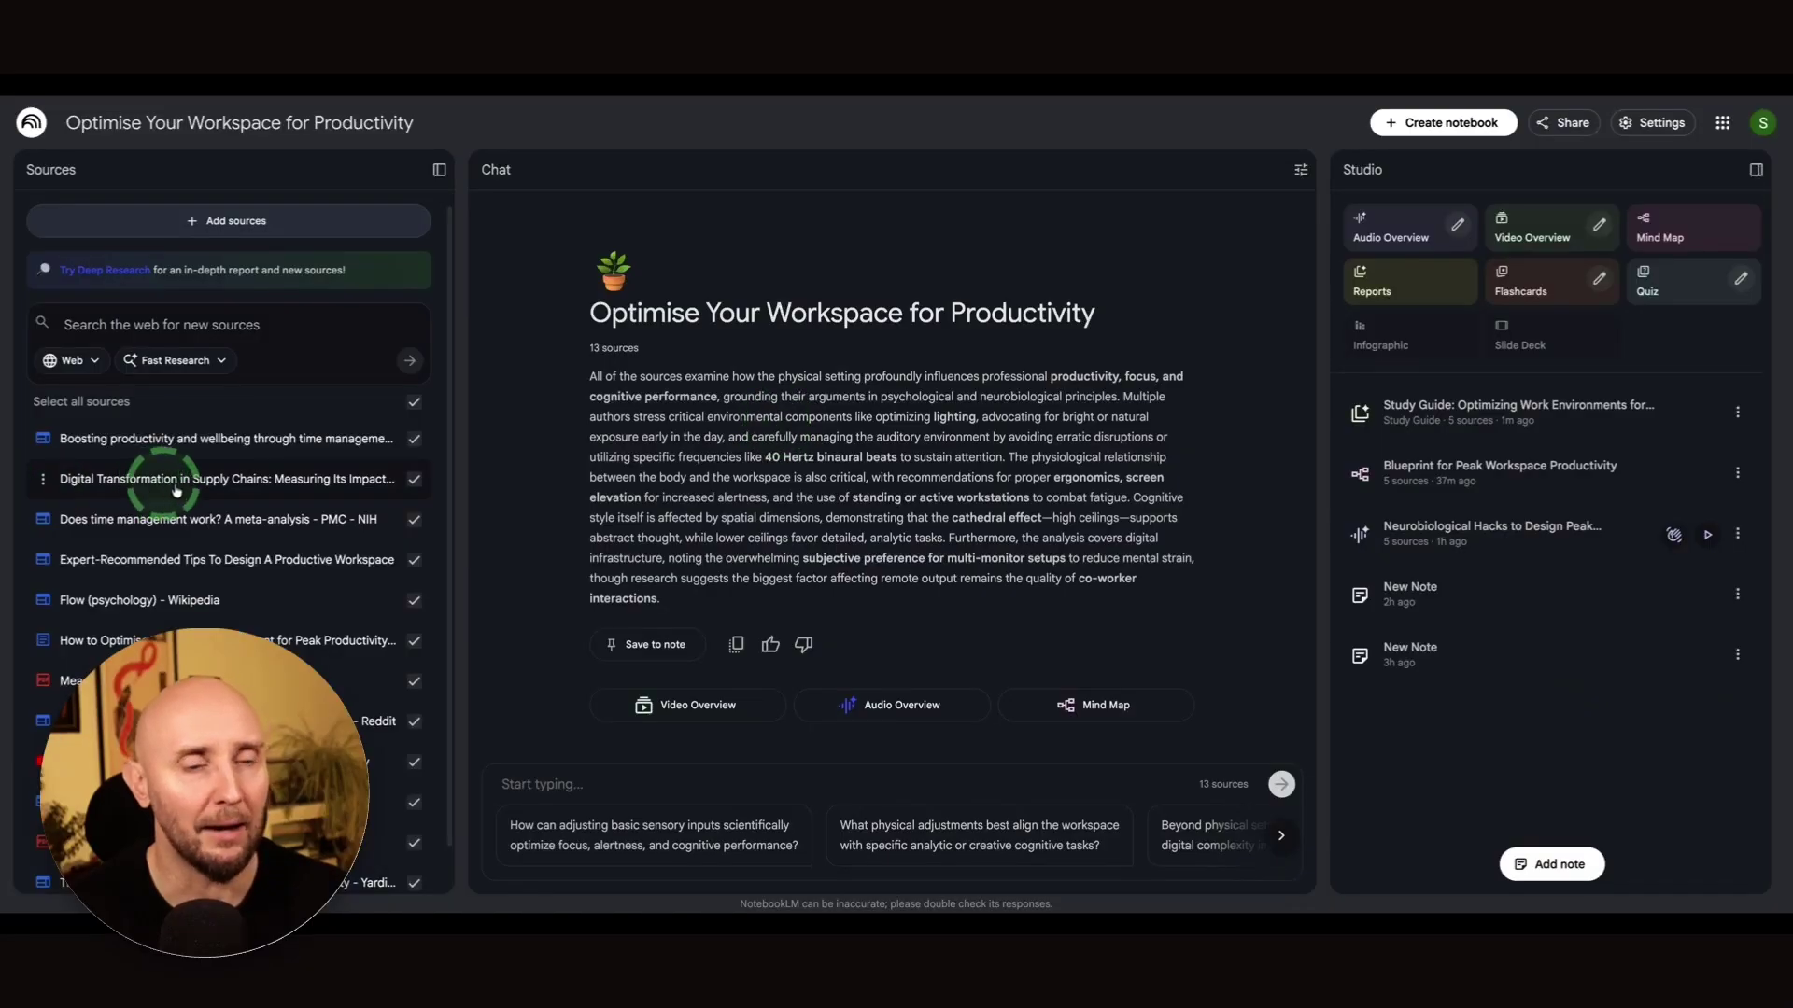
pyautogui.scroll(1, 220, 493)
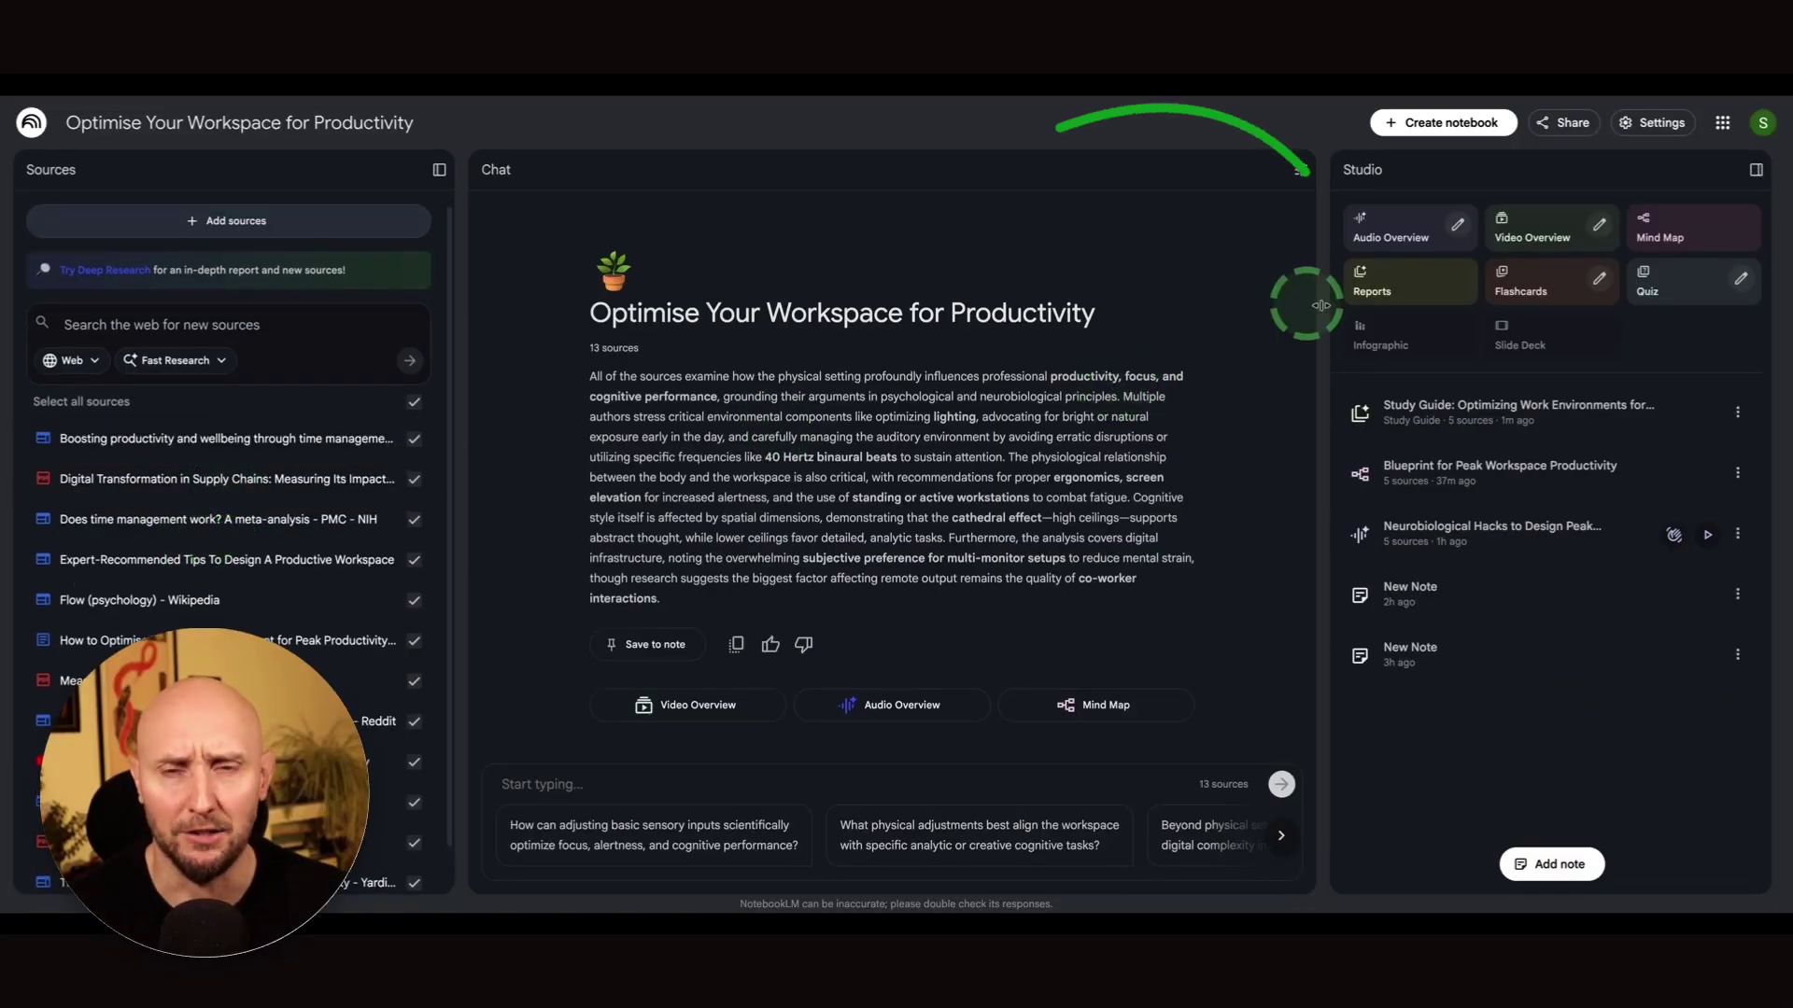
pyautogui.click(1369, 291)
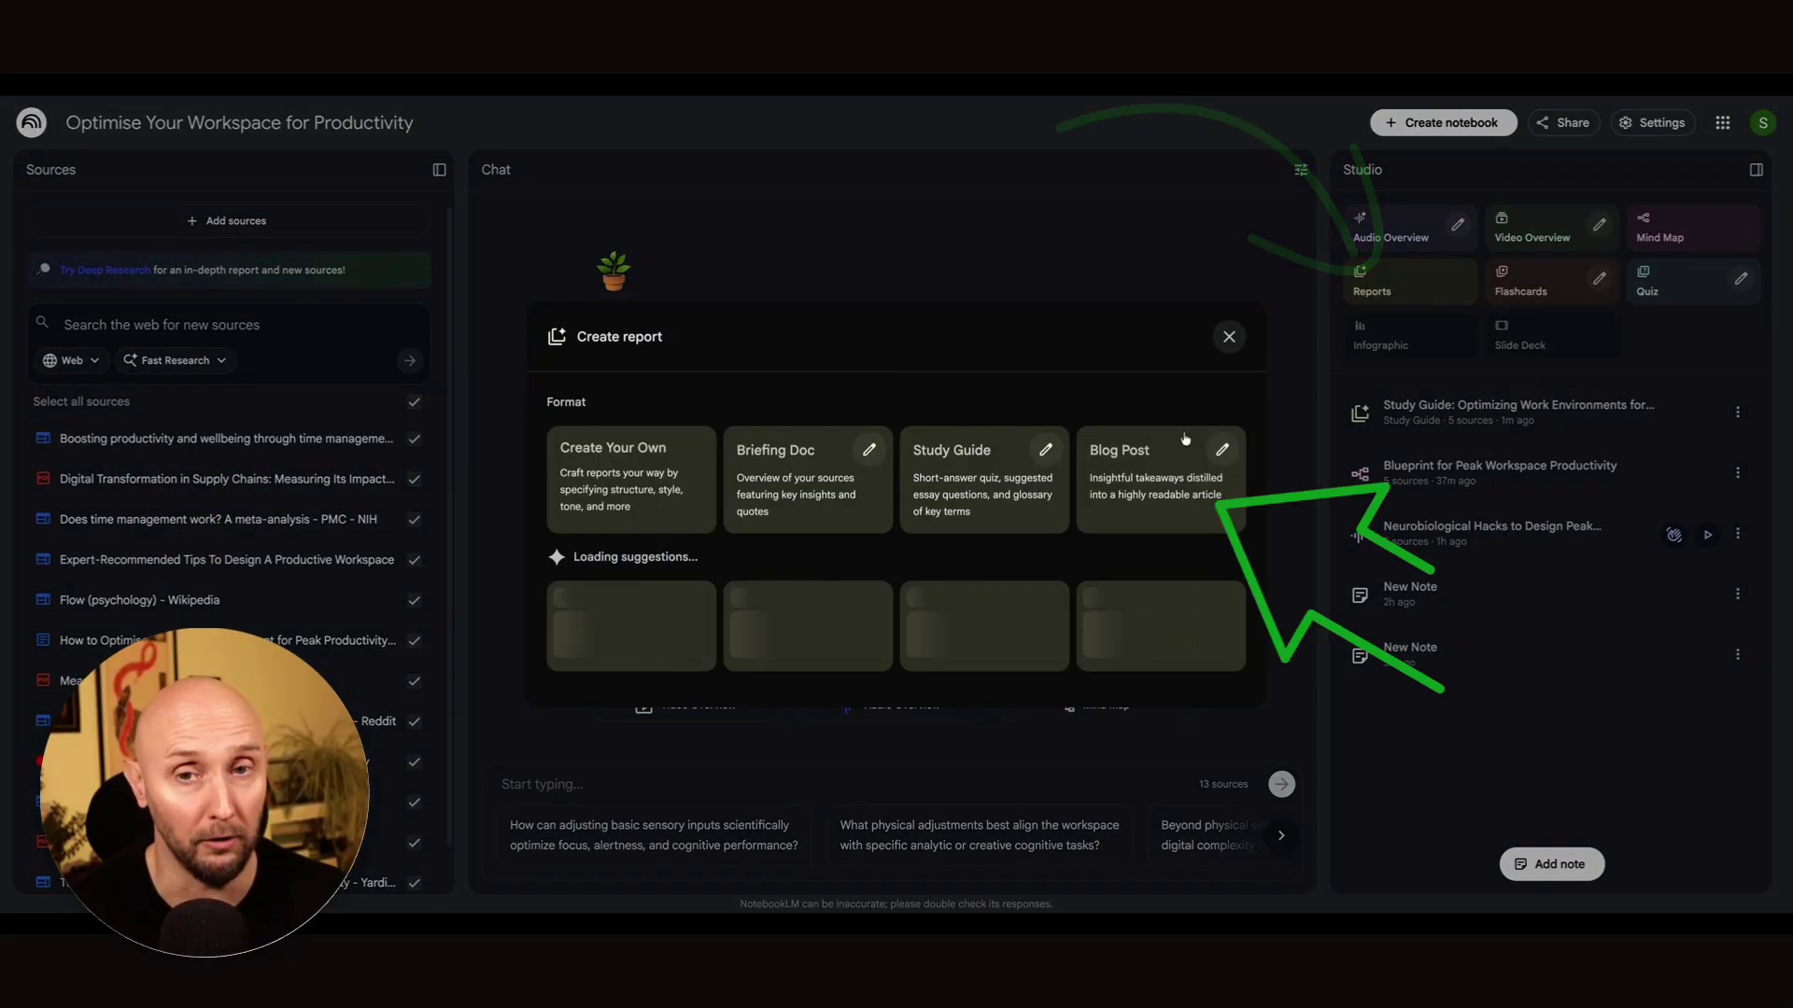
pyautogui.click(1221, 450)
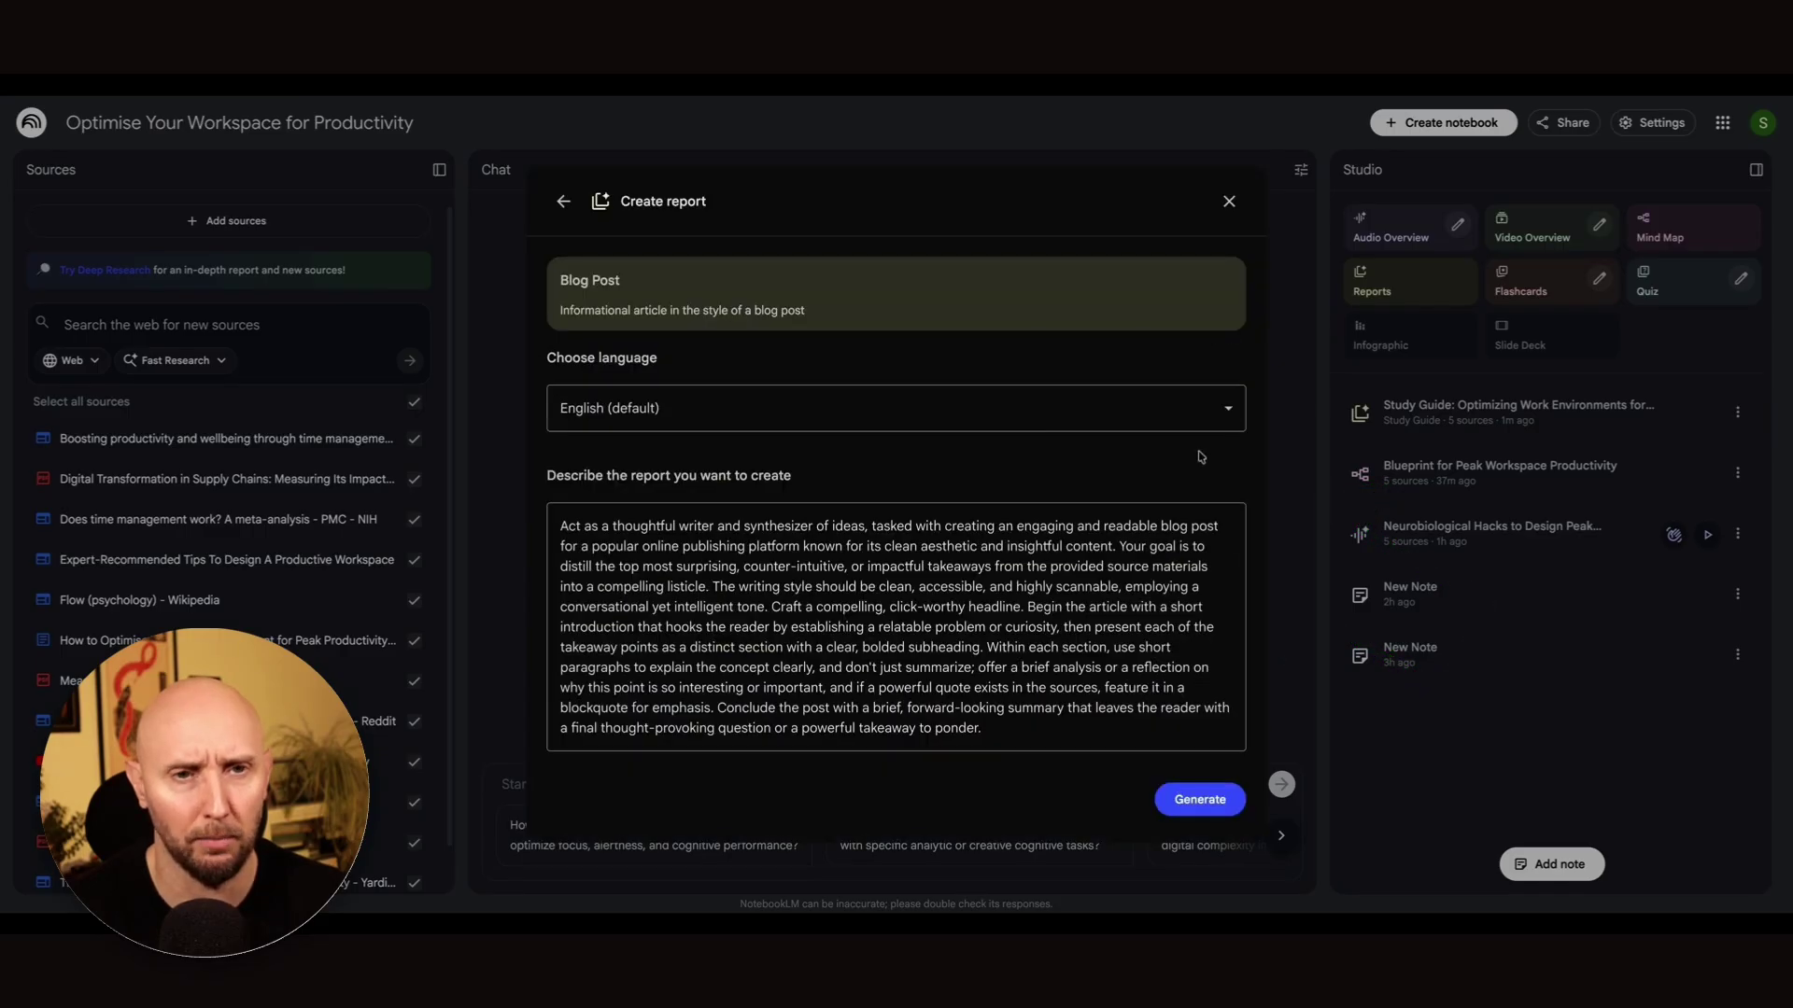
pyautogui.click(1016, 733)
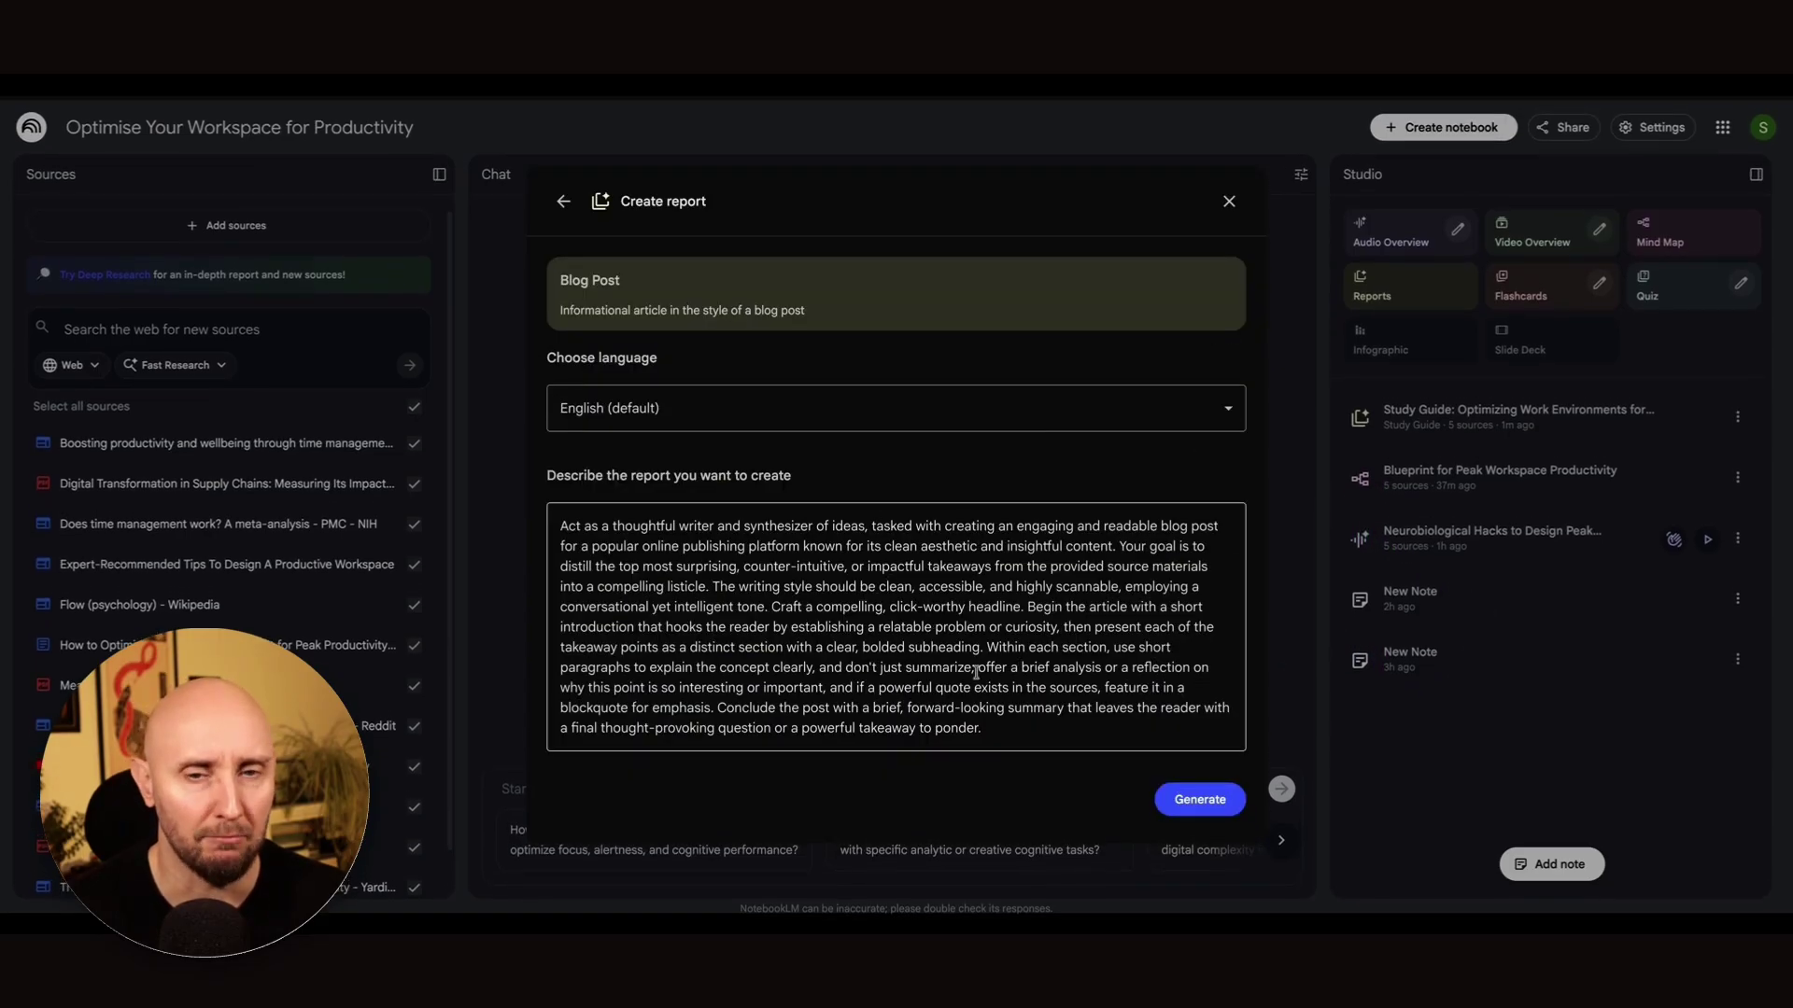
pyautogui.moveTo(1017, 733); pyautogui.dragTo(578, 546)
pyautogui.click(676, 566)
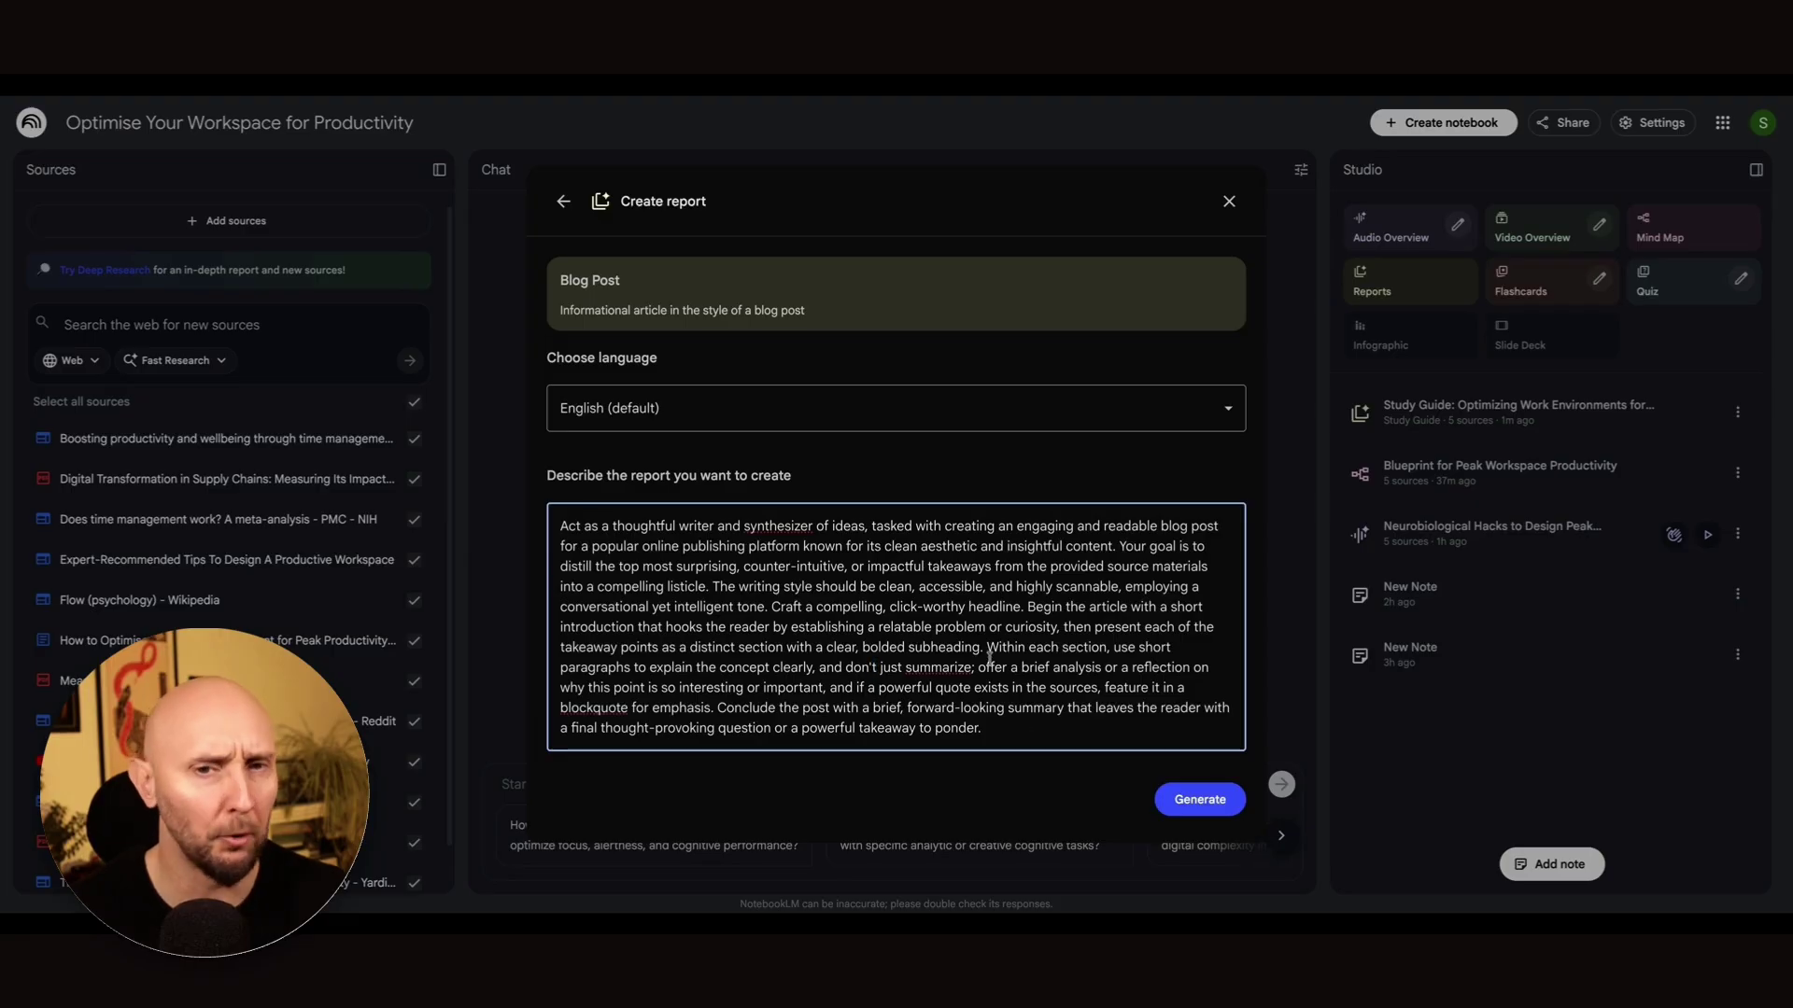
pyautogui.click(1197, 799)
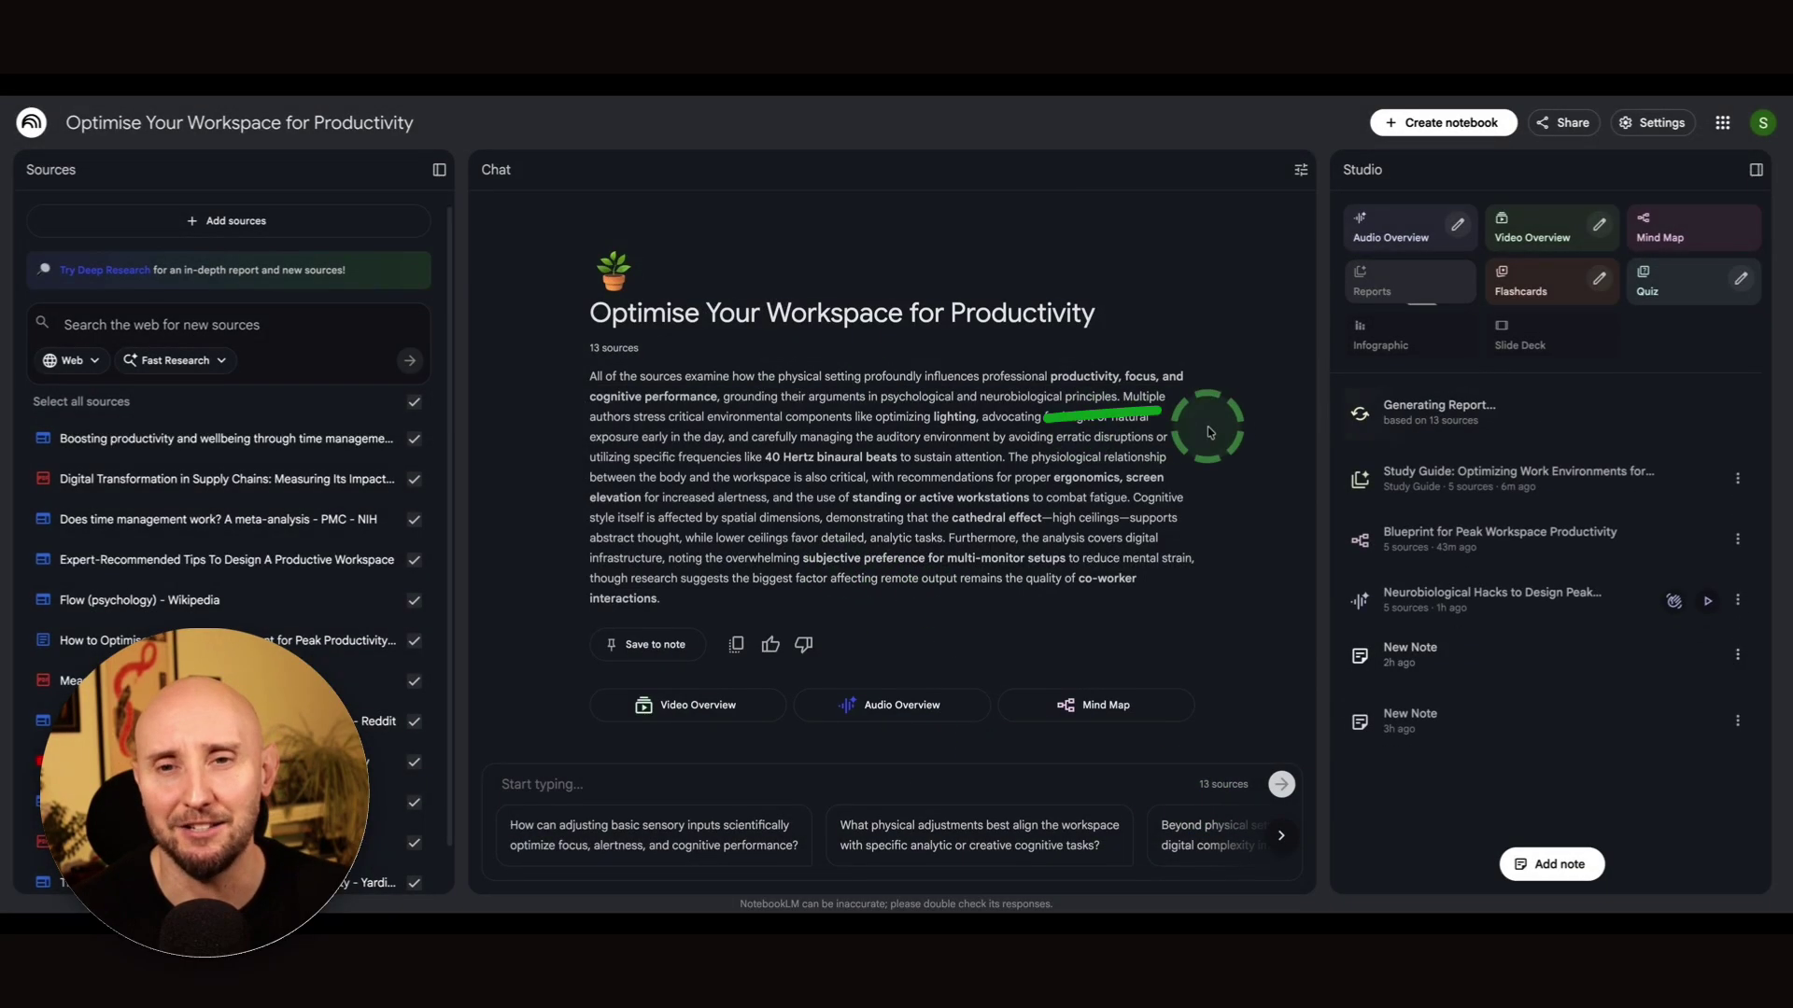
# Open the 'Rethinking Productivity' report and read down through its 40 Hz beats rule.
pyautogui.moveTo(1211, 431); pyautogui.dragTo(1355, 411)
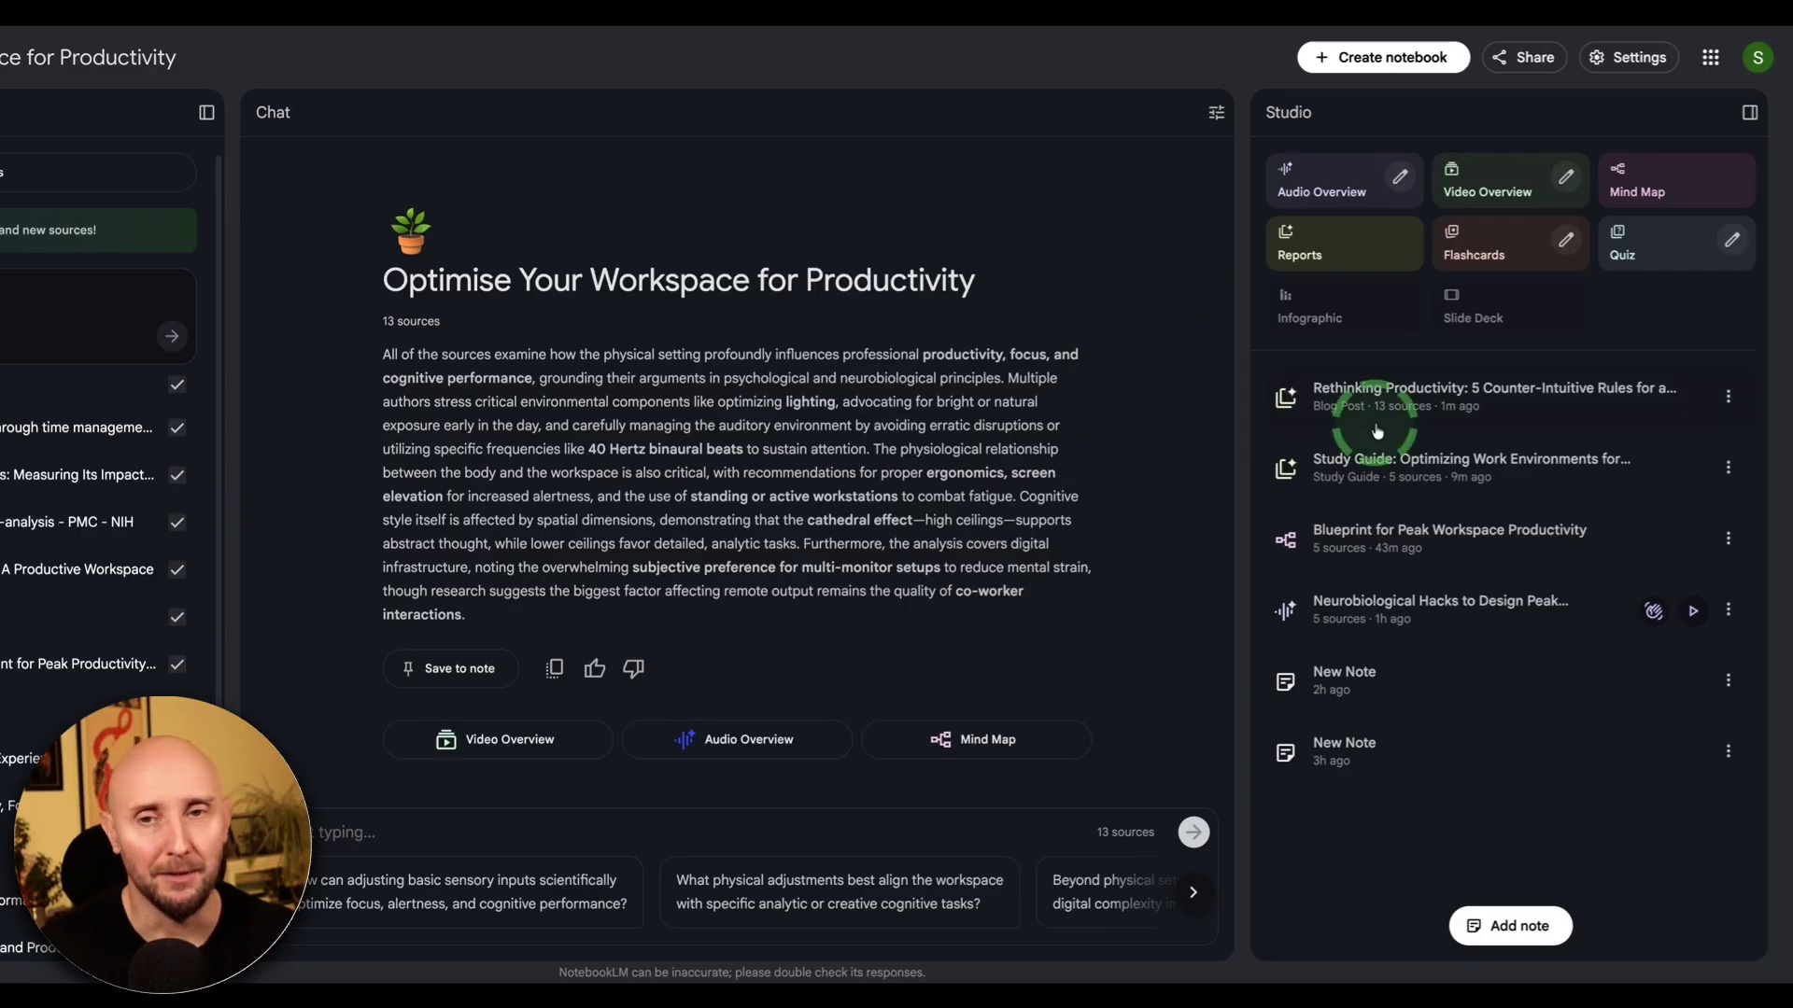
pyautogui.click(1426, 407)
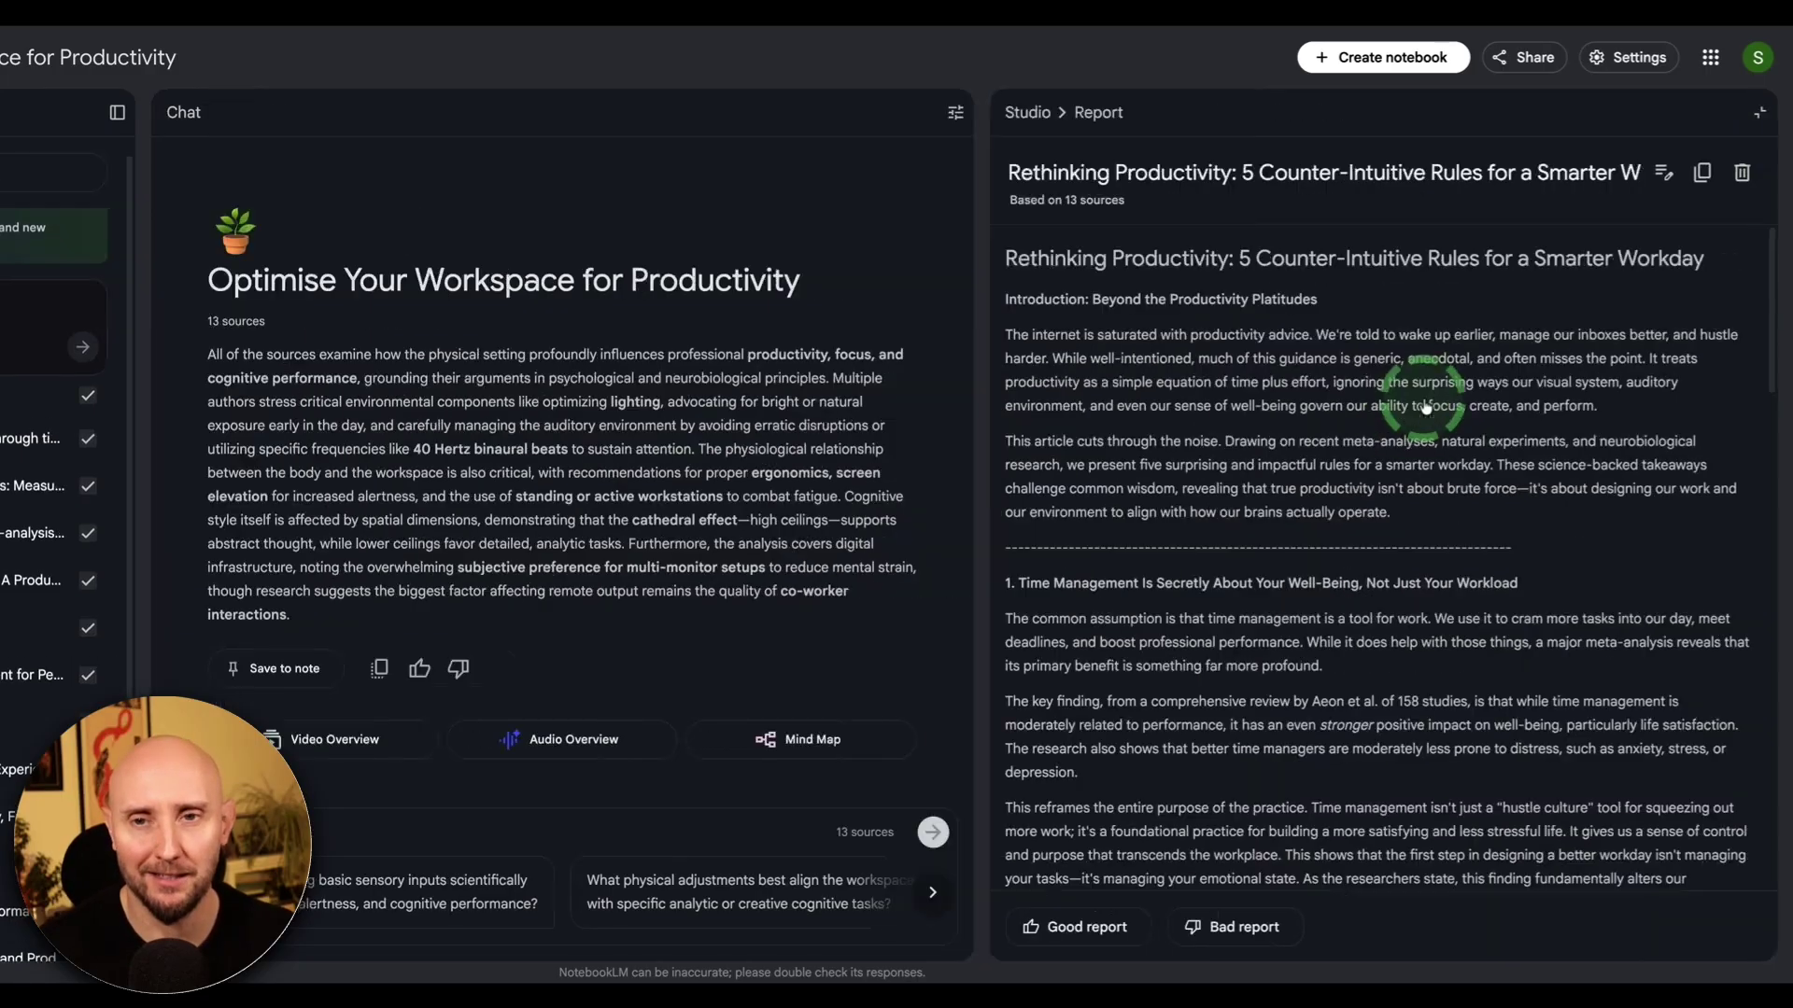
pyautogui.scroll(-2, 1205, 356)
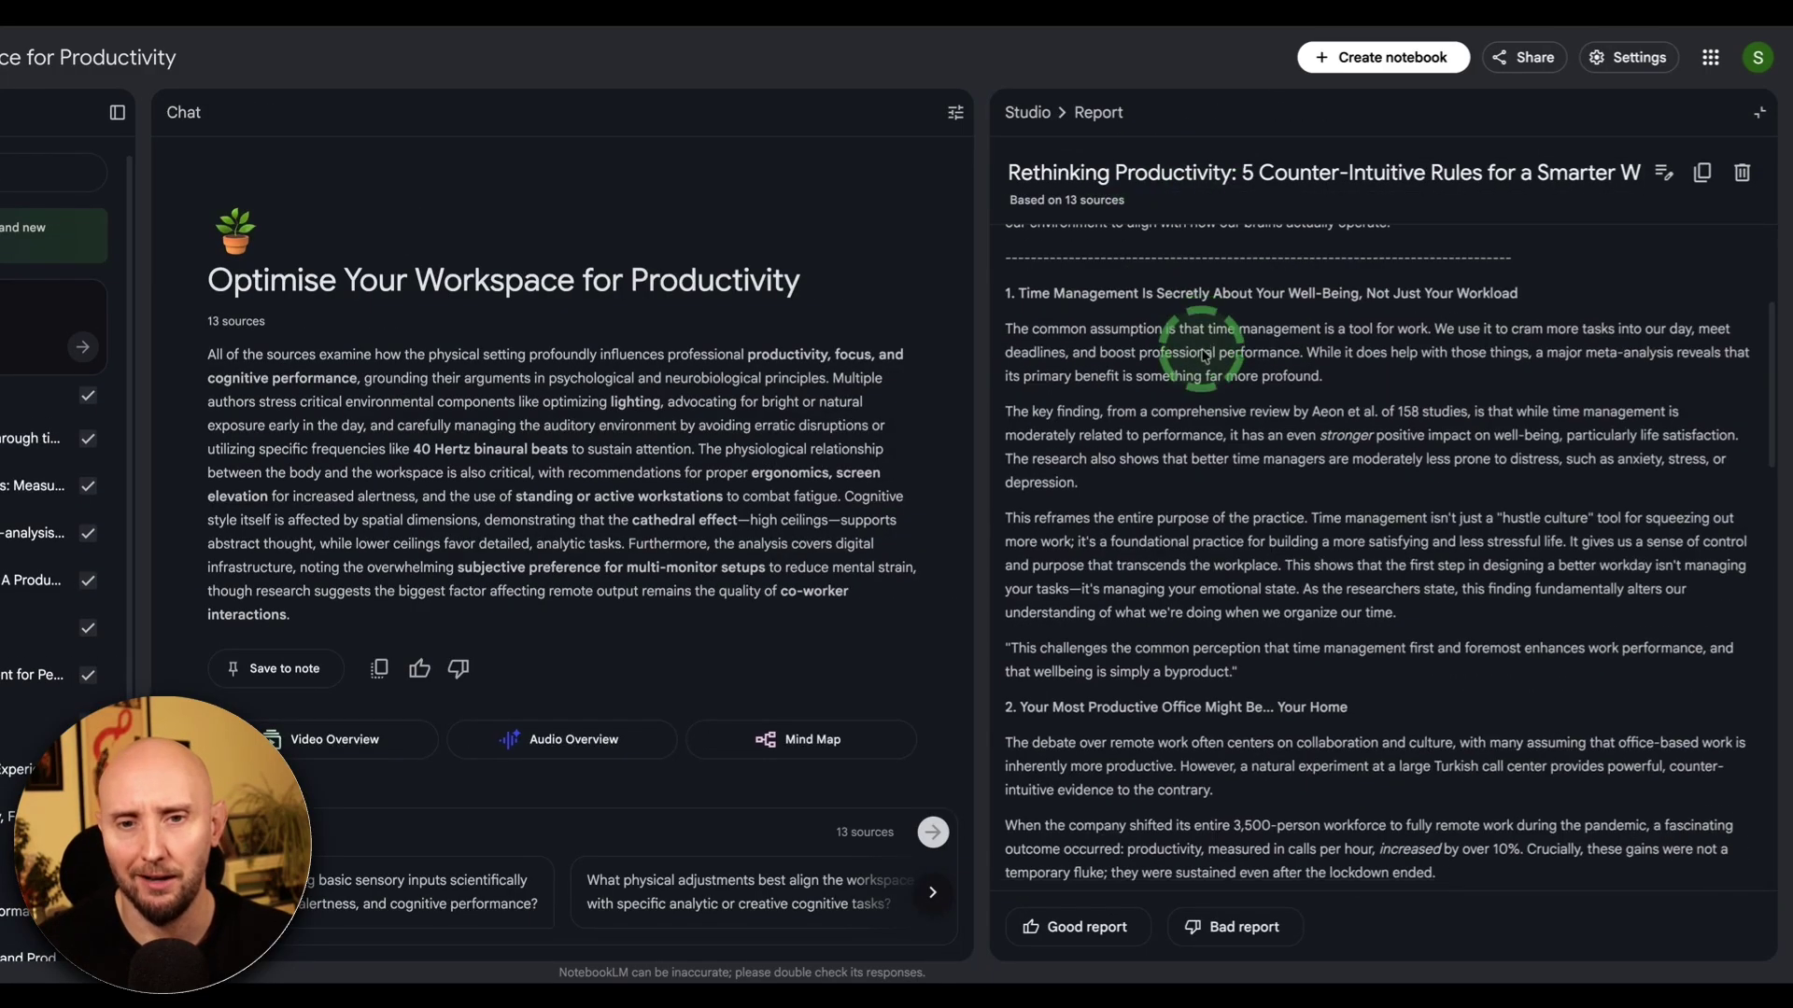
pyautogui.scroll(-1, 1205, 355)
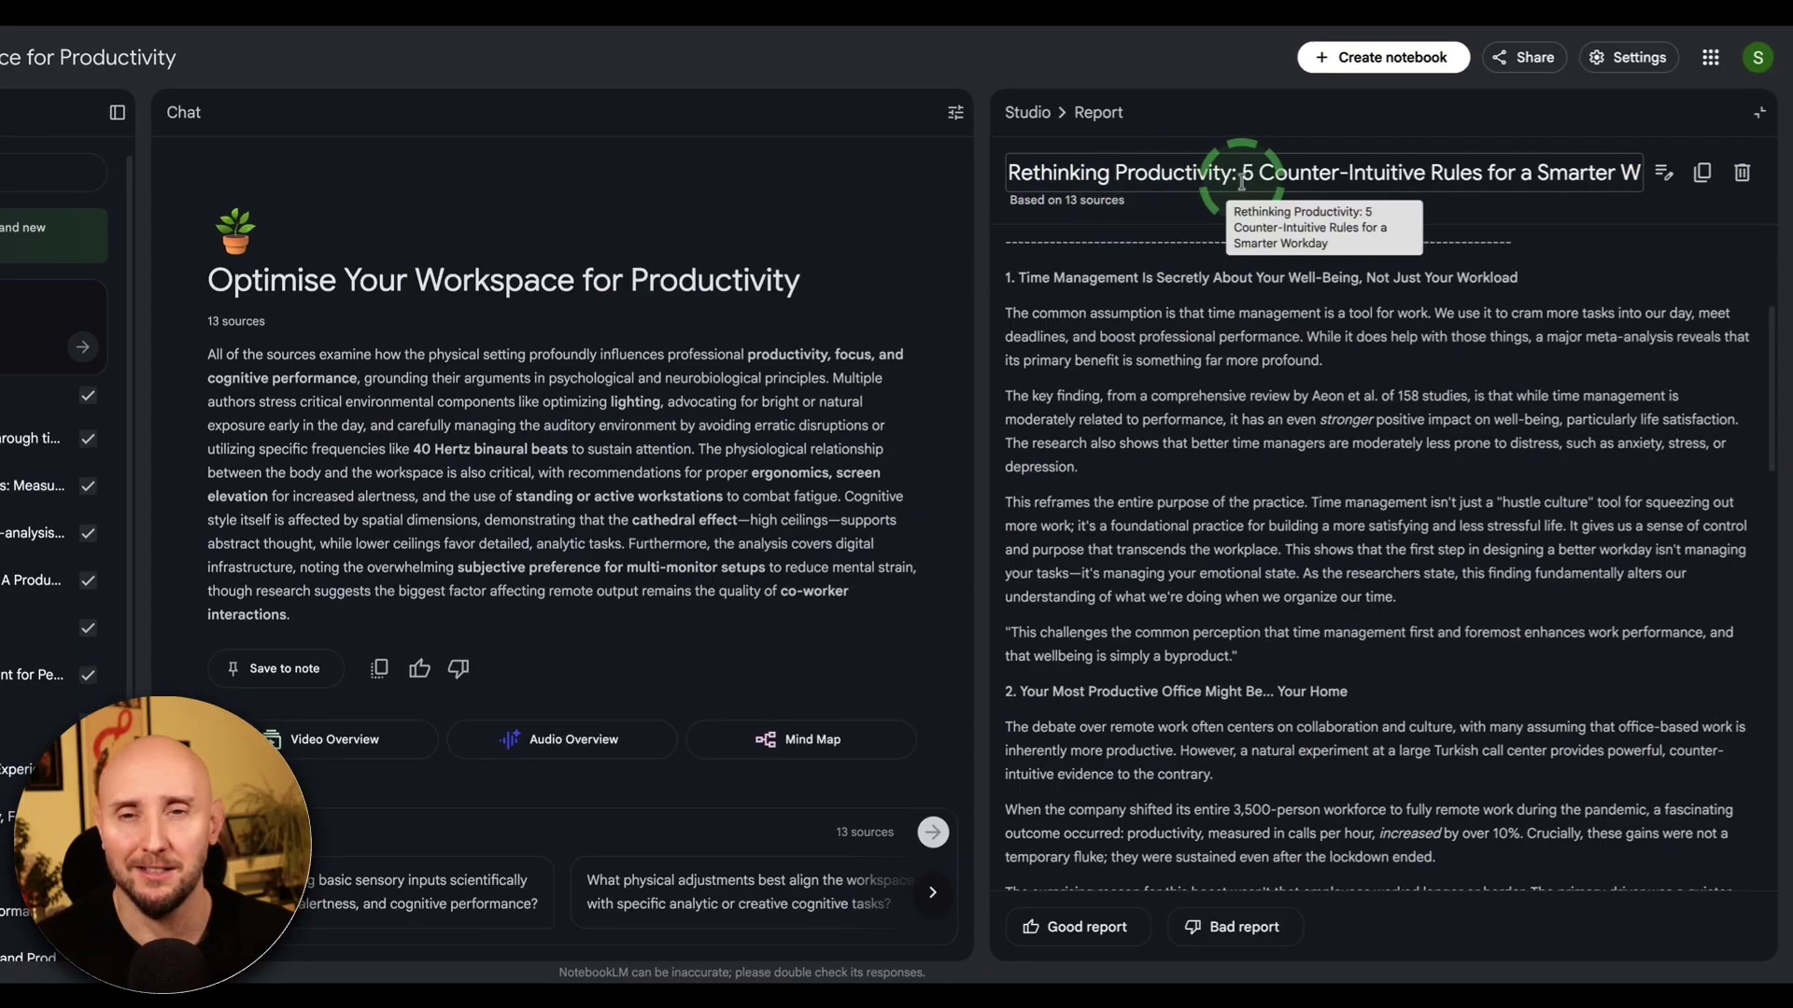
pyautogui.moveTo(1282, 171); pyautogui.dragTo(1347, 169)
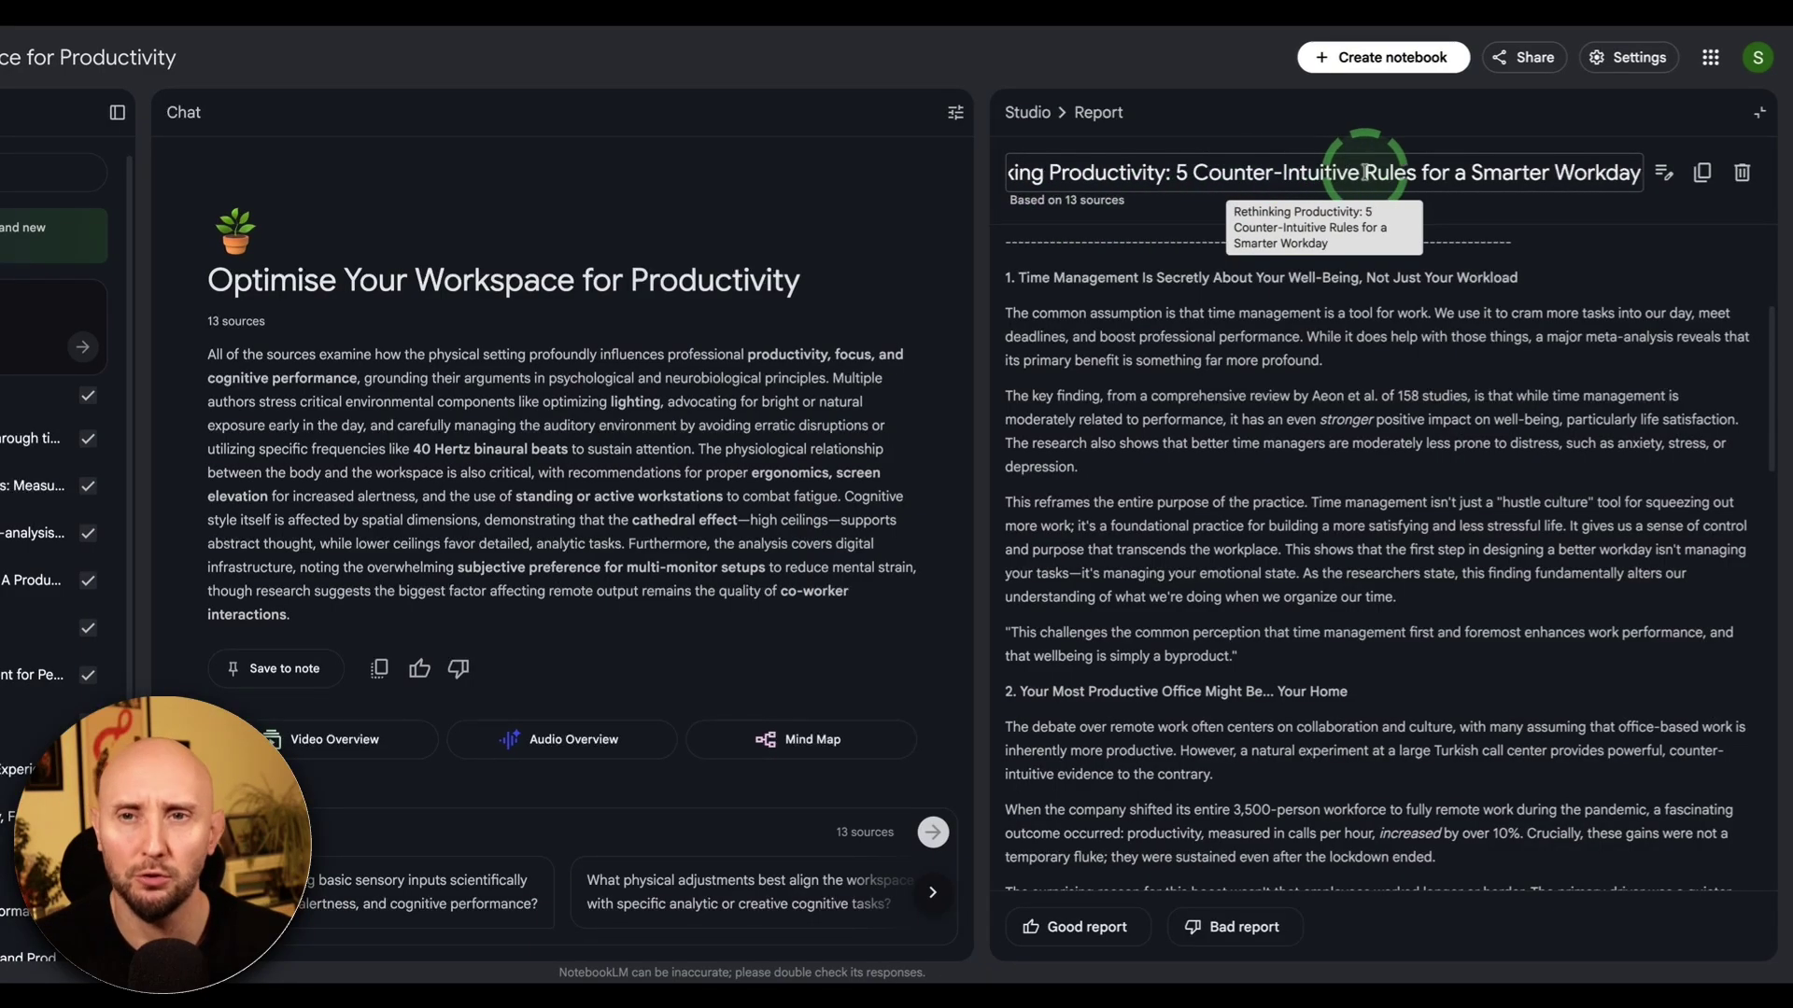
pyautogui.scroll(-7, 1289, 345)
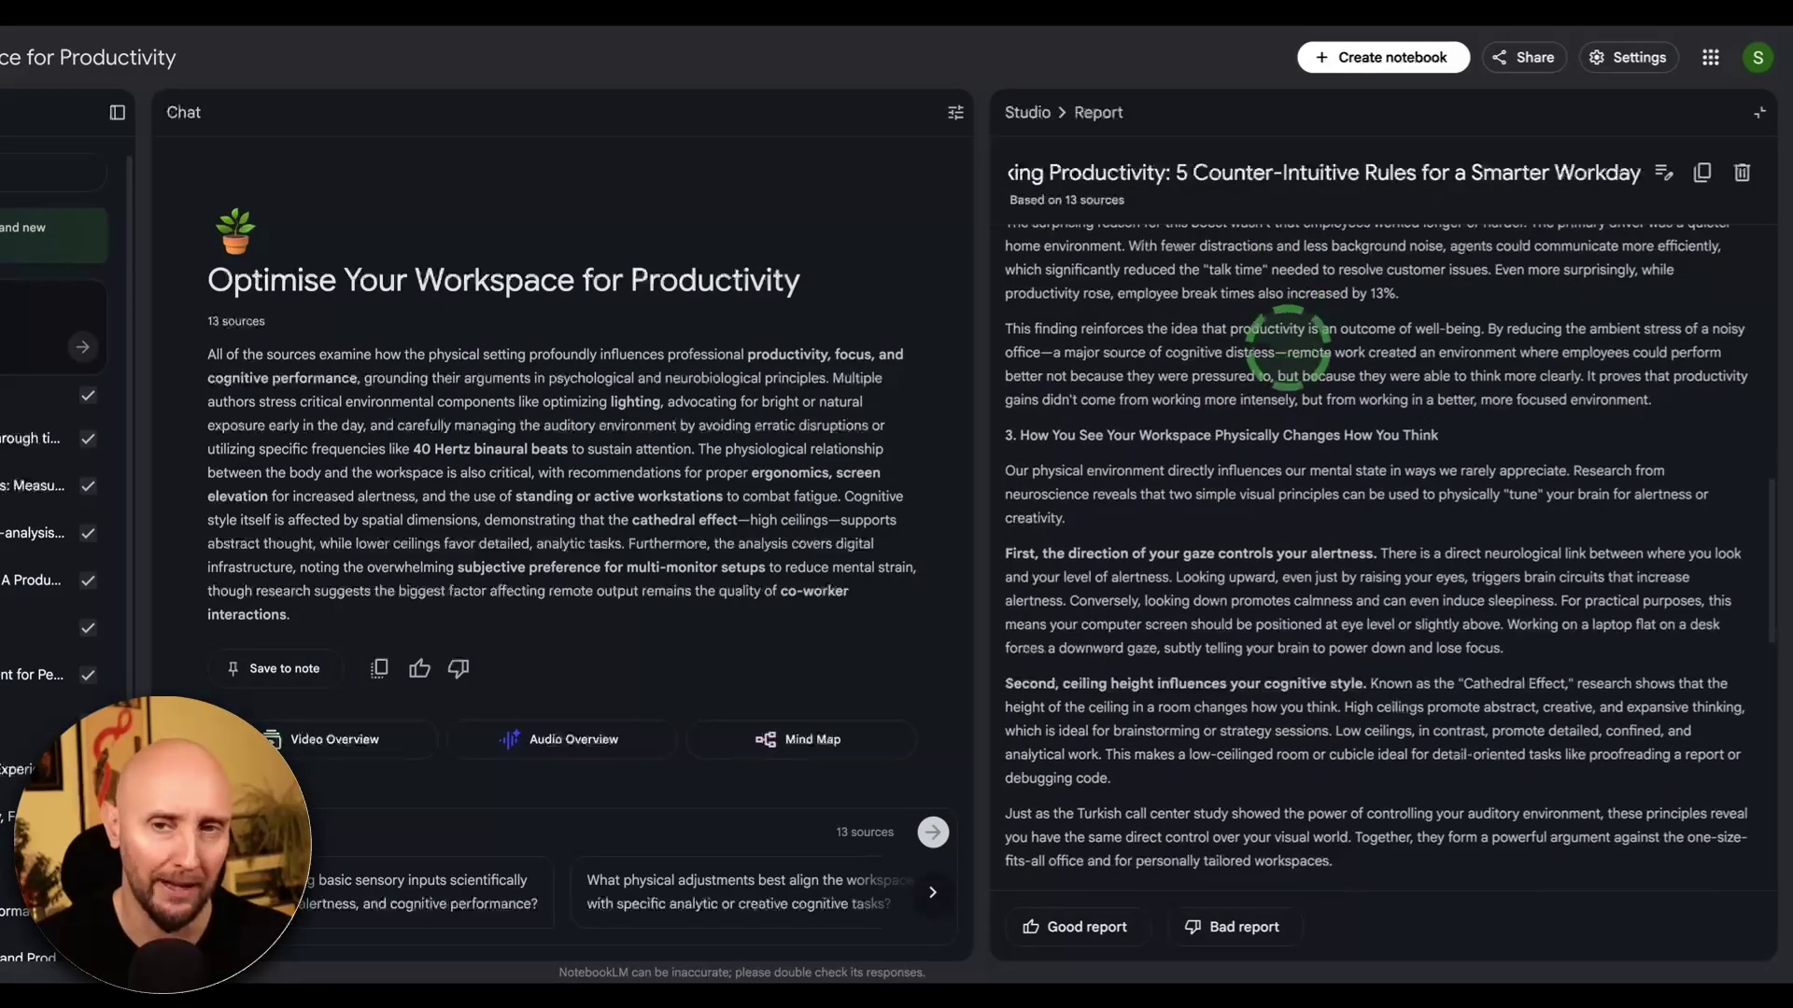
pyautogui.scroll(-6, 1288, 345)
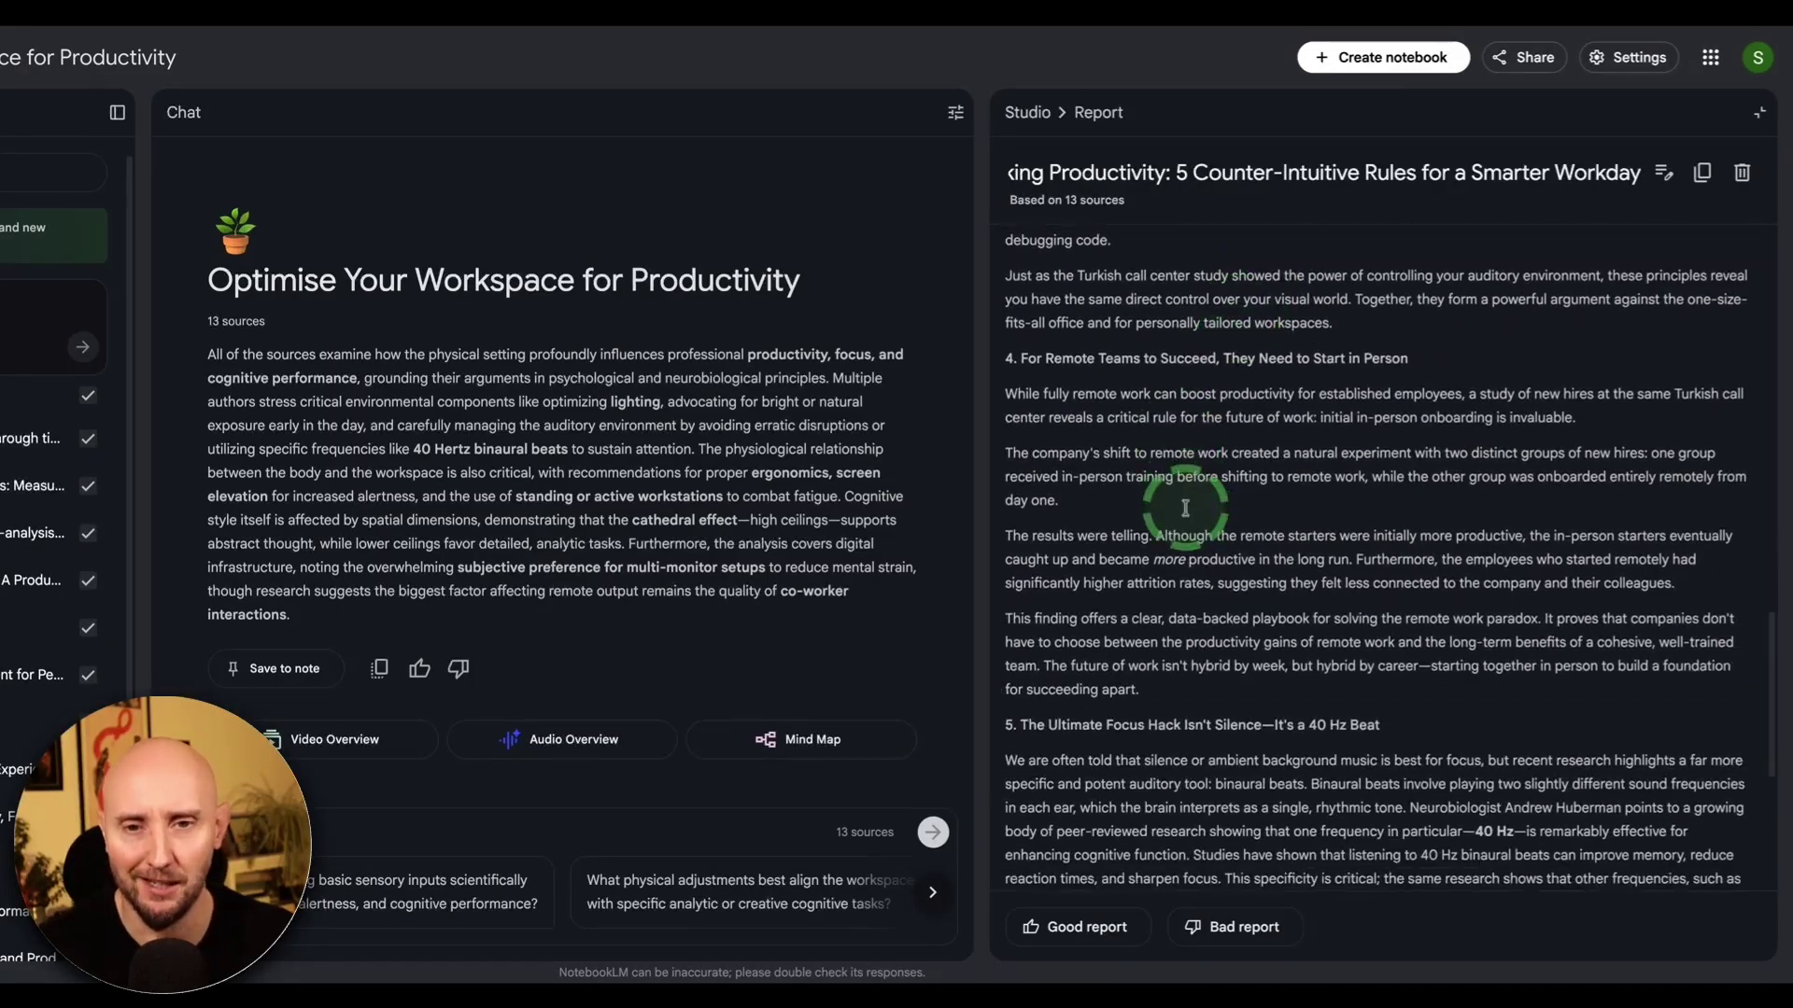
pyautogui.scroll(-4, 1185, 508)
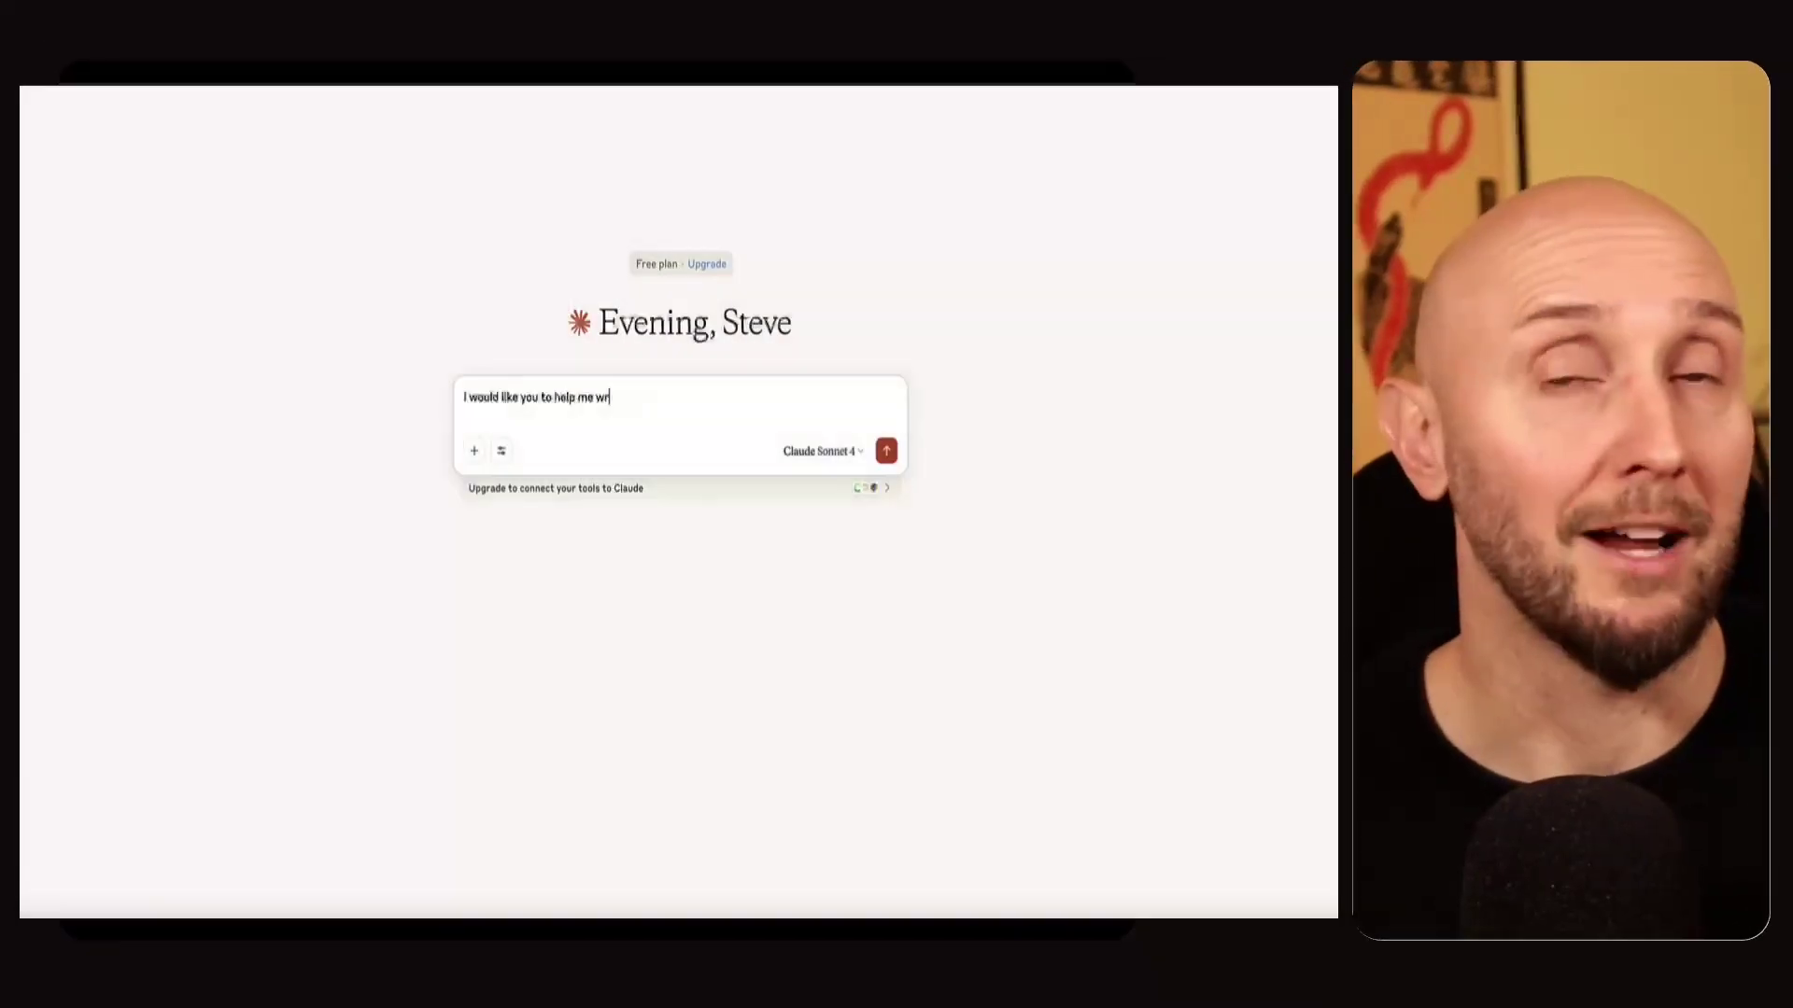
# Send Claude the chapter-by-chapter ebook request with pasted outline and professional 12th-grade tone.
pyautogui.write('by chapter. Here is the title of the ebook and the outline for the first chapter:')
pyautogui.press('Return')
pyautogui.press('Return')
pyautogui.write("Title=The Pressure-Proof Mind Subtitle=How to Rewire Your Nervous System to Stay Calm in Stressful Situations  Chapter 1: The Real Reason You Lose Your Cool Why mindset alone won't help when your body is stuck in survival mode. What's actually happening when you get triggered Fight/flight/freeze/fawn explained simply Why willpower fails under pressure Introducing the nervous system as the key to real change")
pyautogui.press('Return')
pyautogui.press('Return')
pyautogui.write('>Please write in a professional tone and style to a 12th grade ')
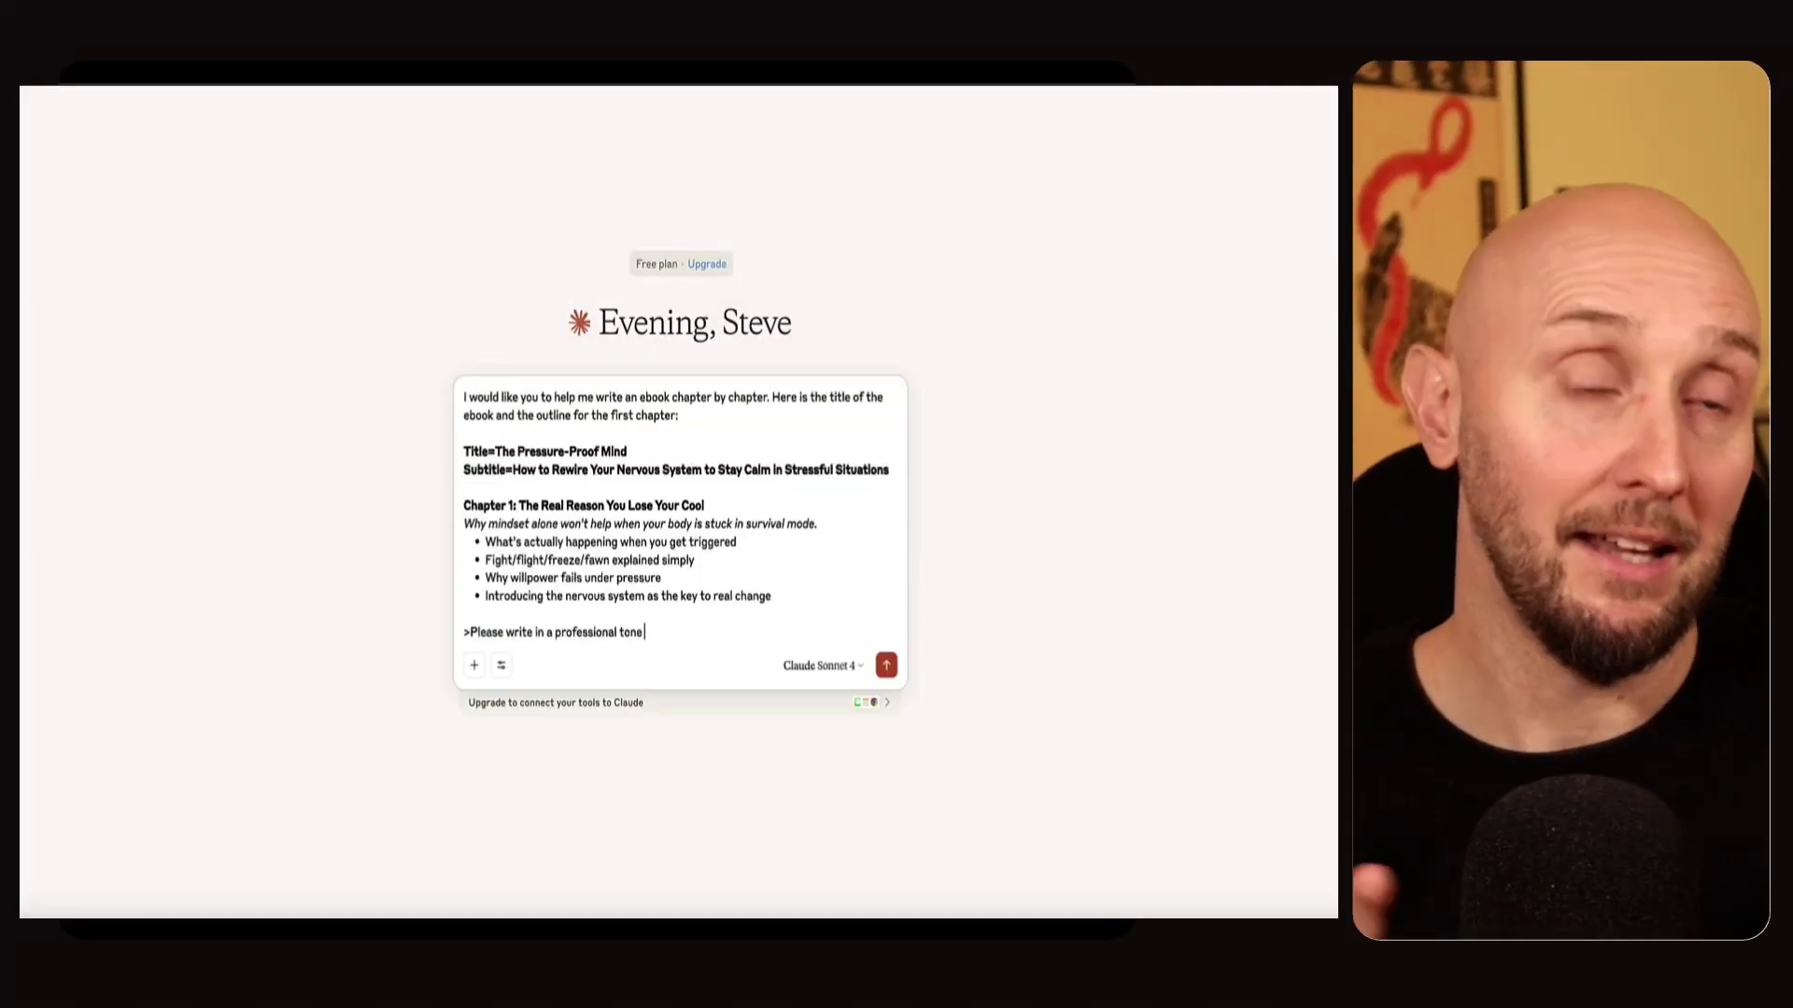
pyautogui.write('reading level.')
pyautogui.click(886, 665)
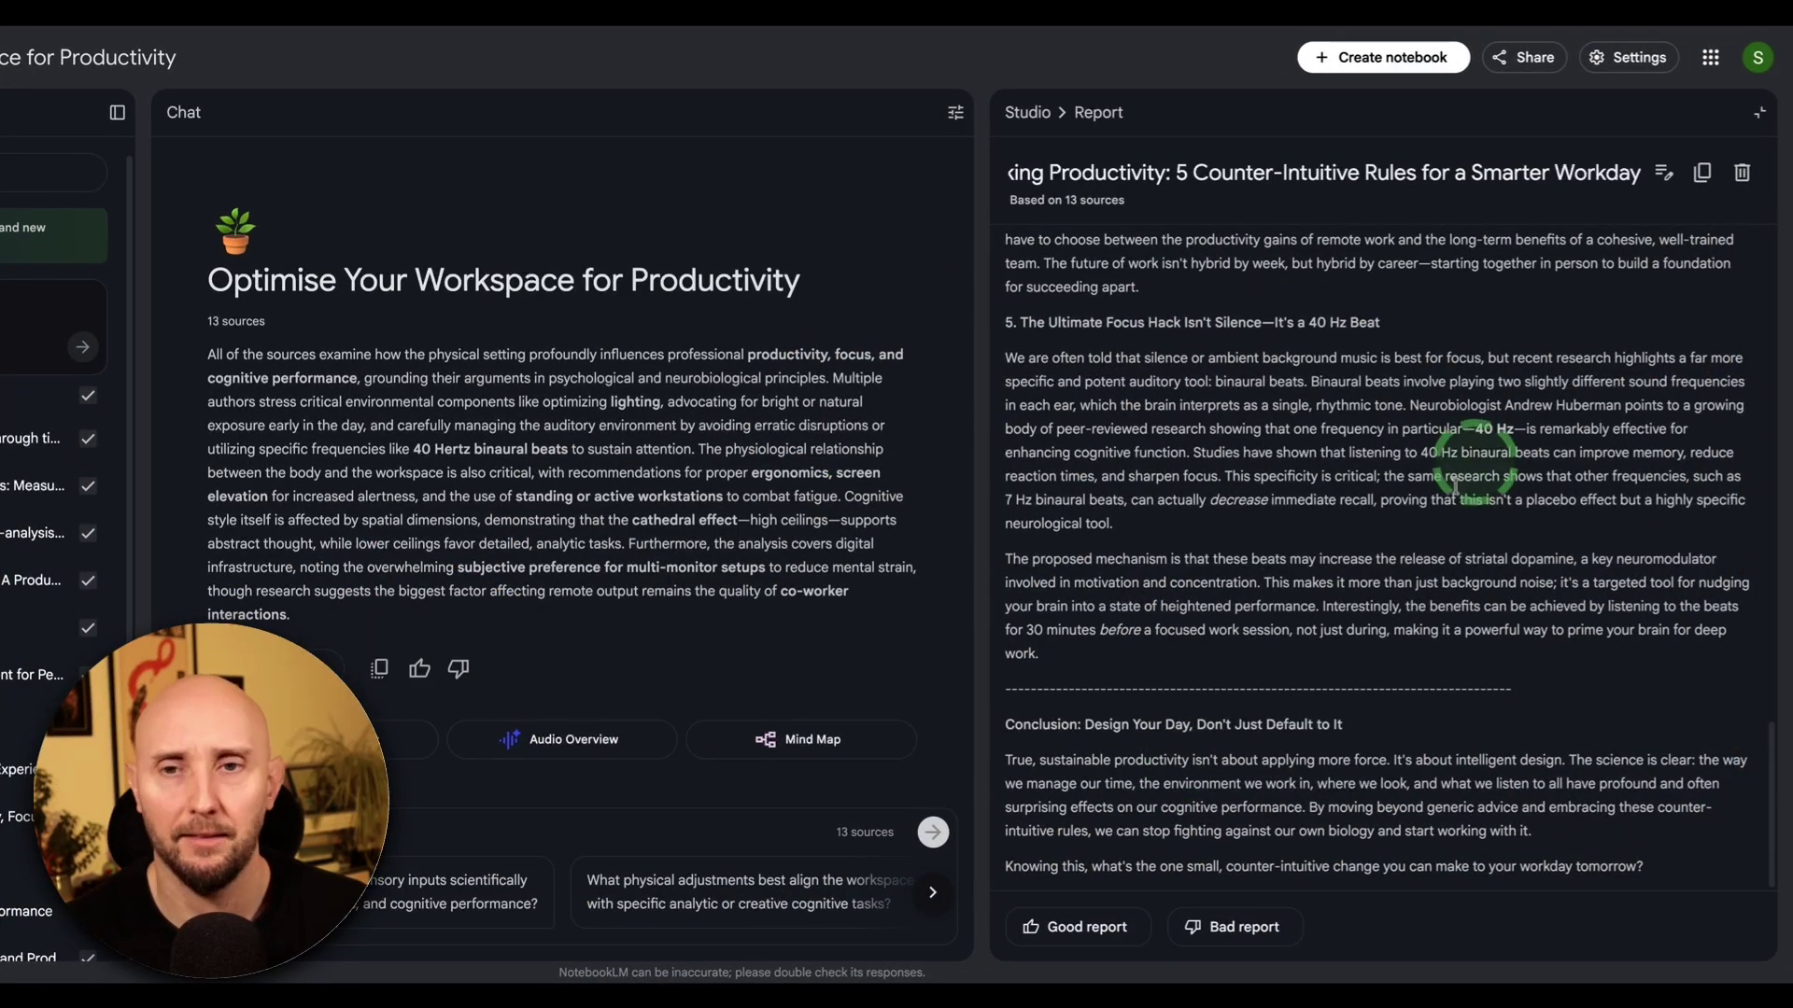
# Close the report and generate Productivity Flashcards from the 8 selected sources.
pyautogui.click(1761, 117)
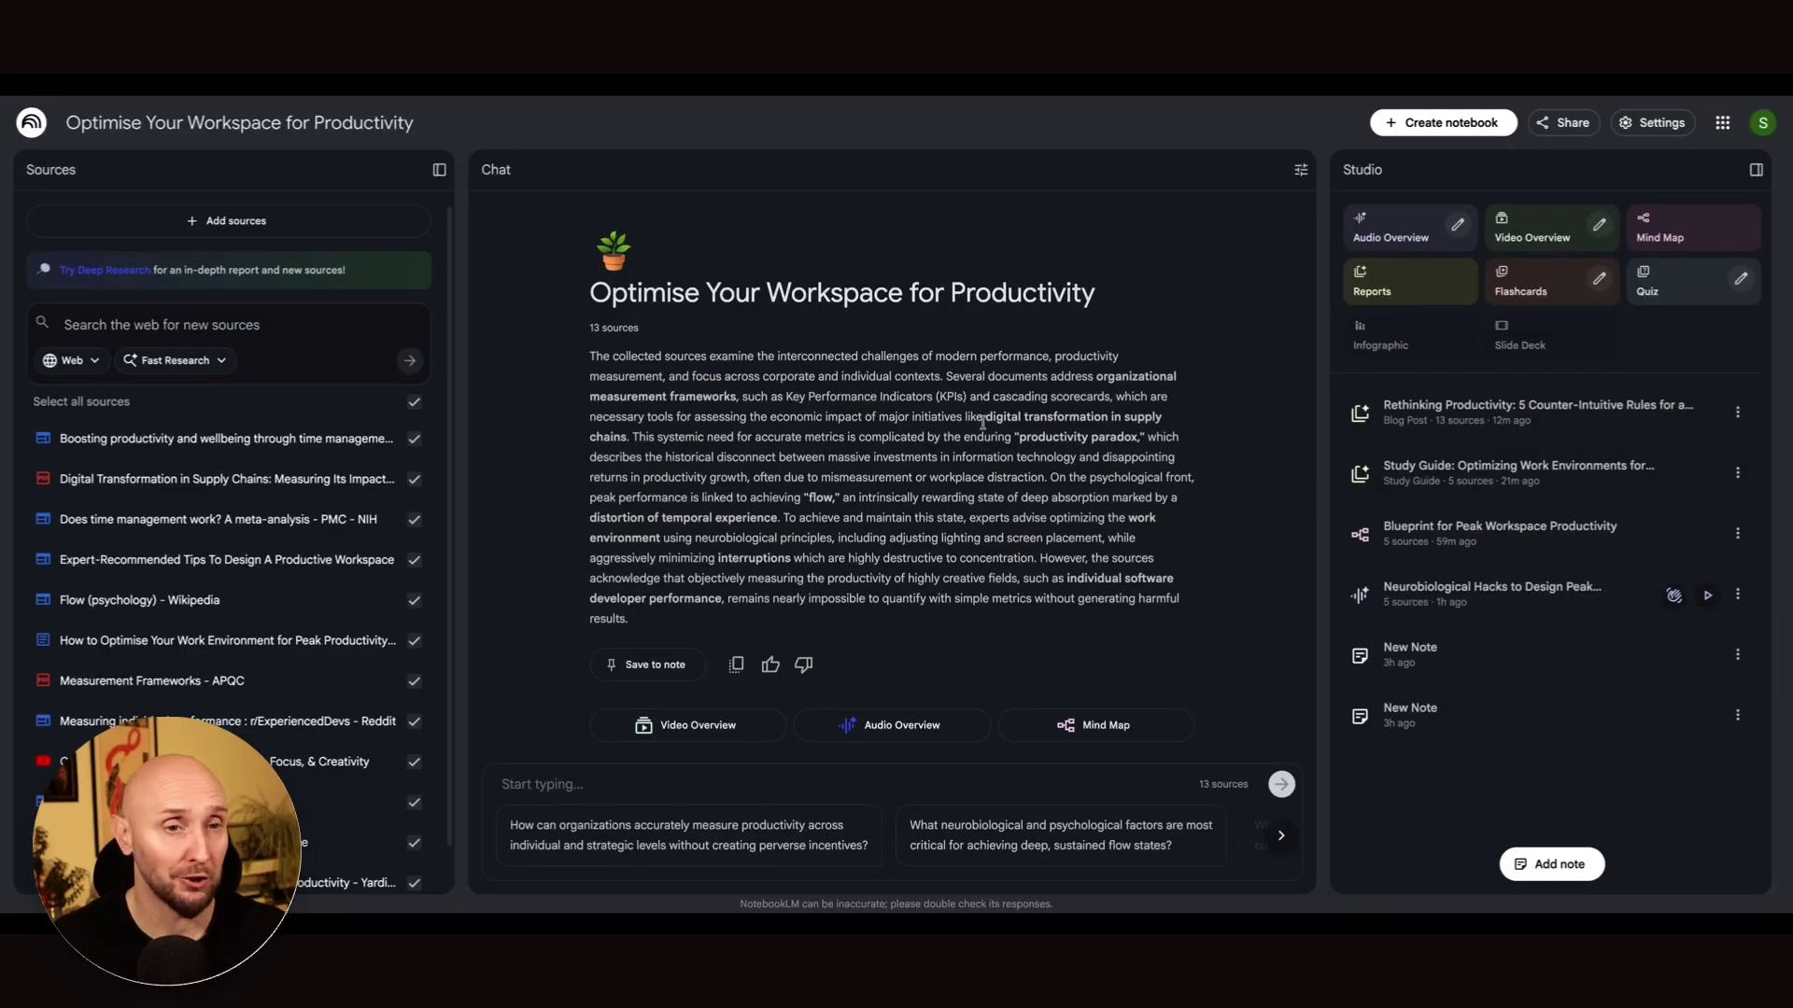
pyautogui.scroll(-1, 270, 530)
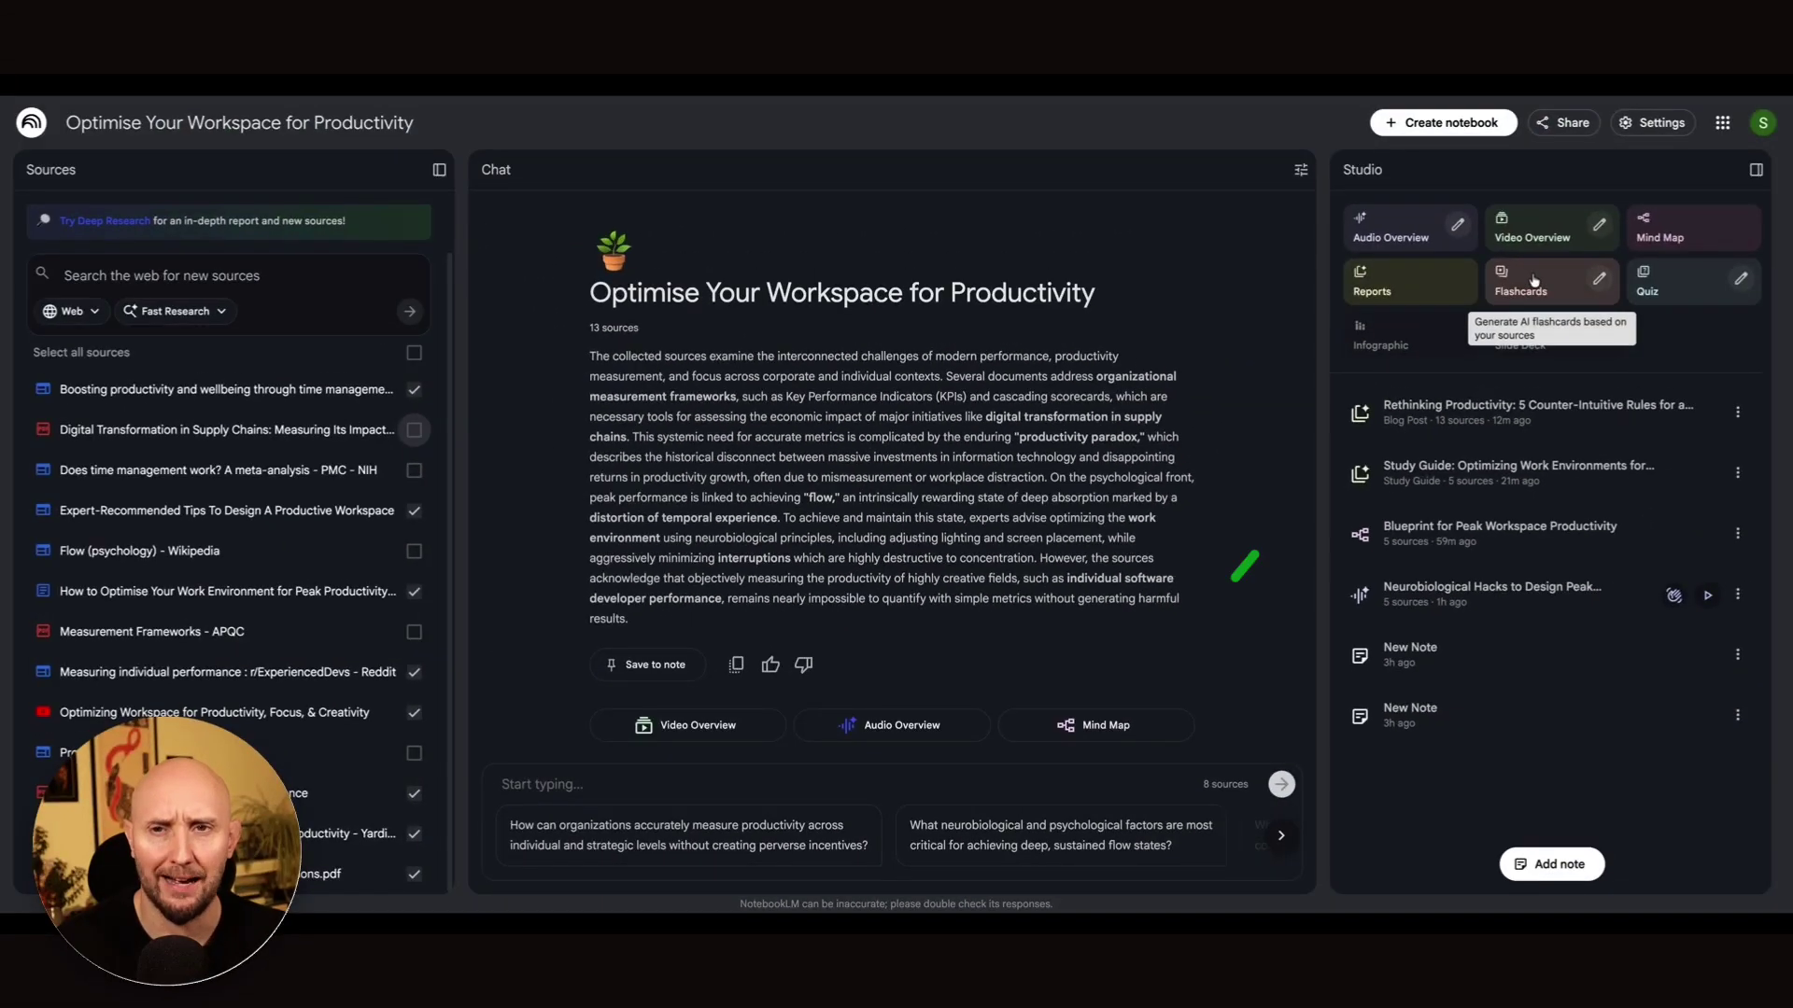
pyautogui.click(1534, 280)
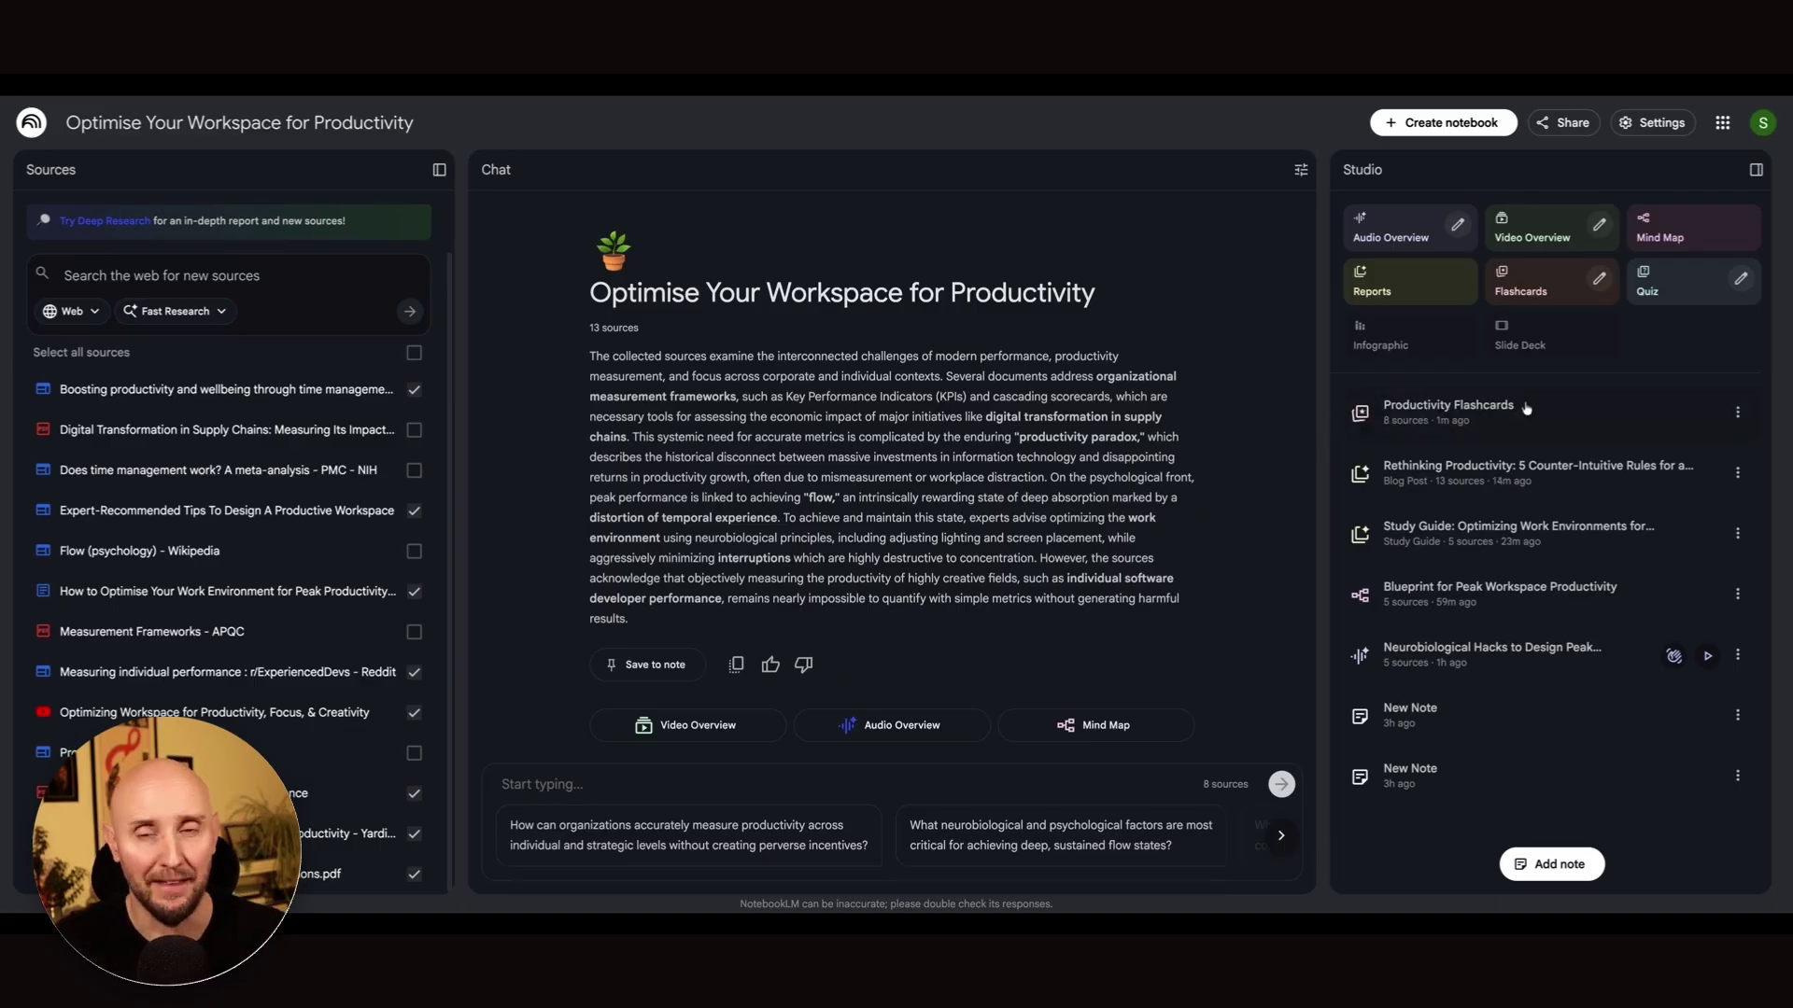
# Open Productivity Flashcards and advance to card 6 of 60 on 'visual noise'.
pyautogui.click(1440, 409)
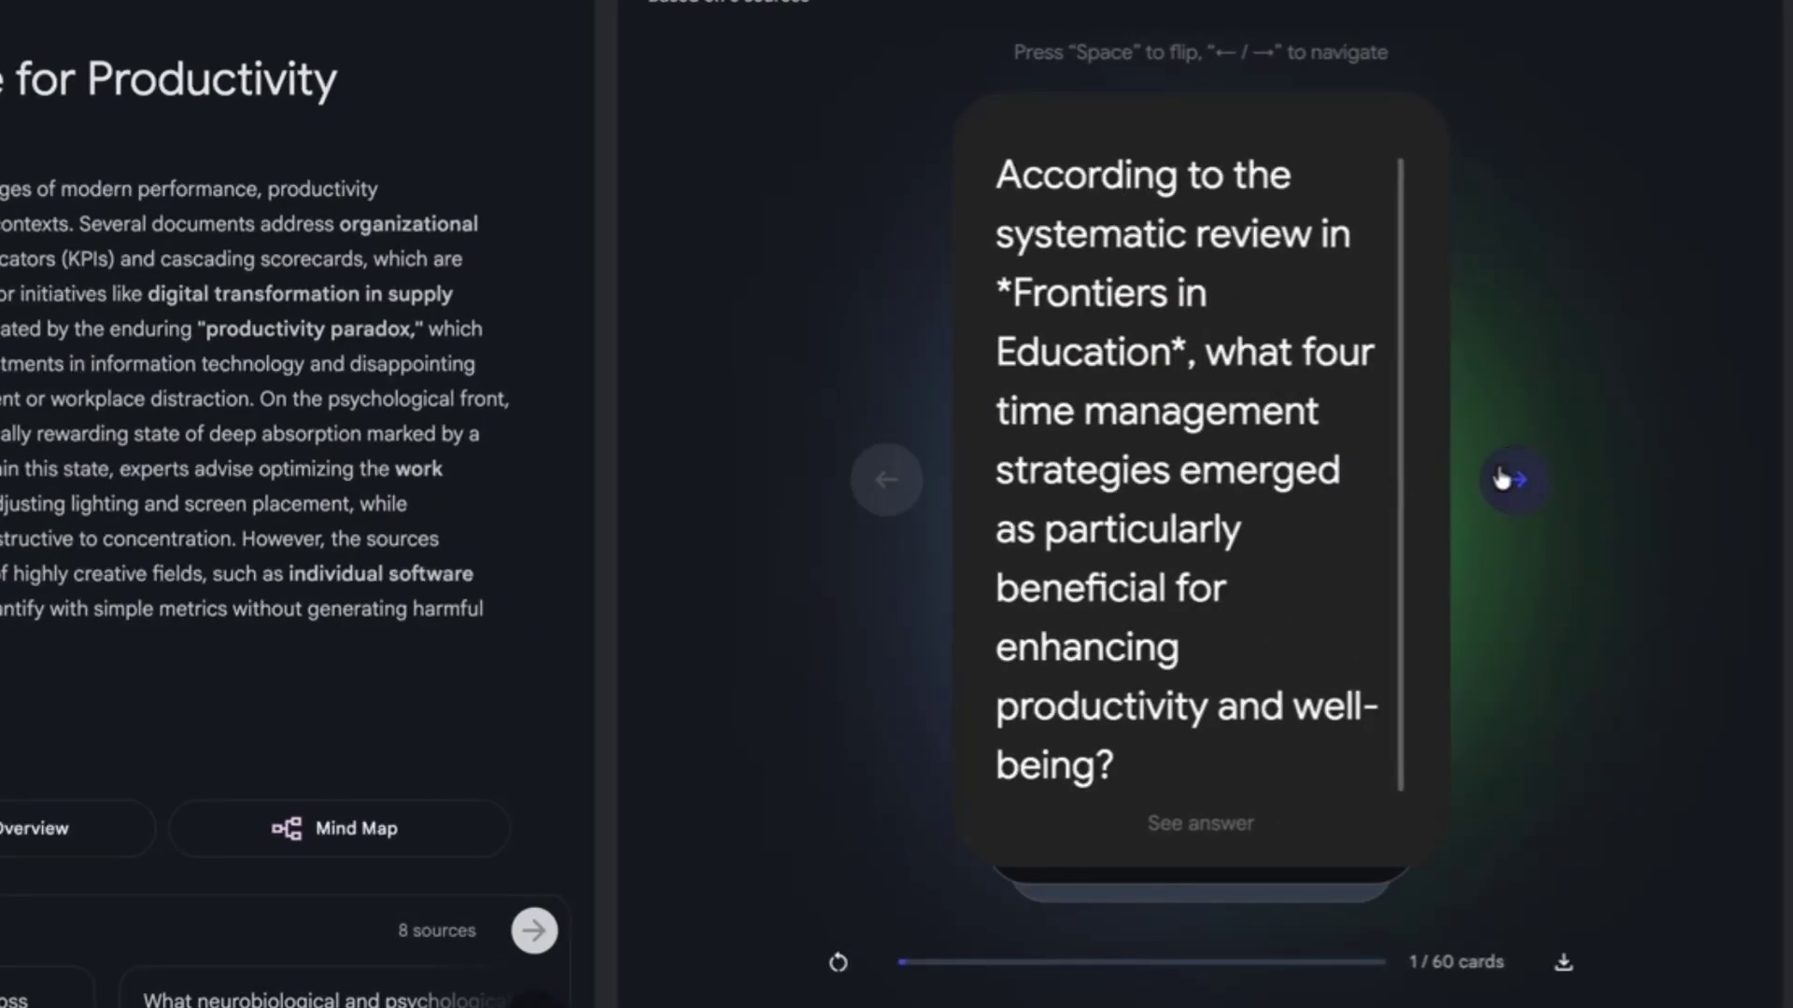
pyautogui.click(1508, 478)
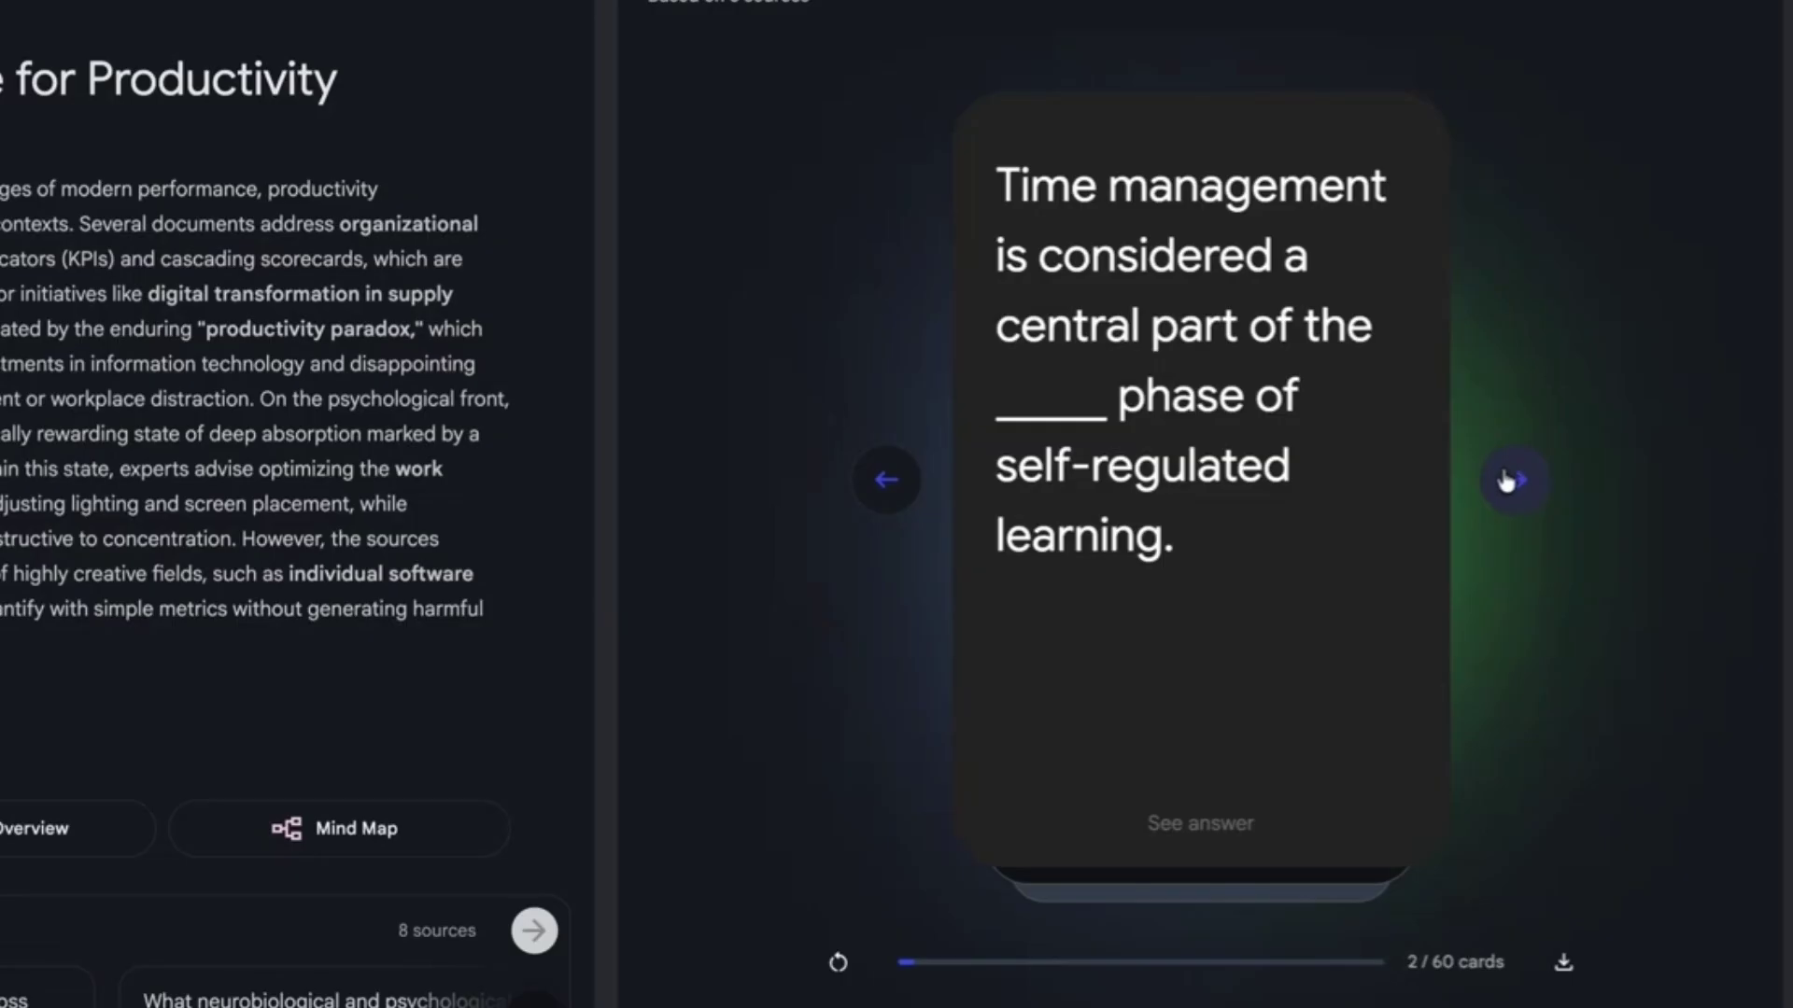
pyautogui.click(1507, 480)
pyautogui.click(1509, 481)
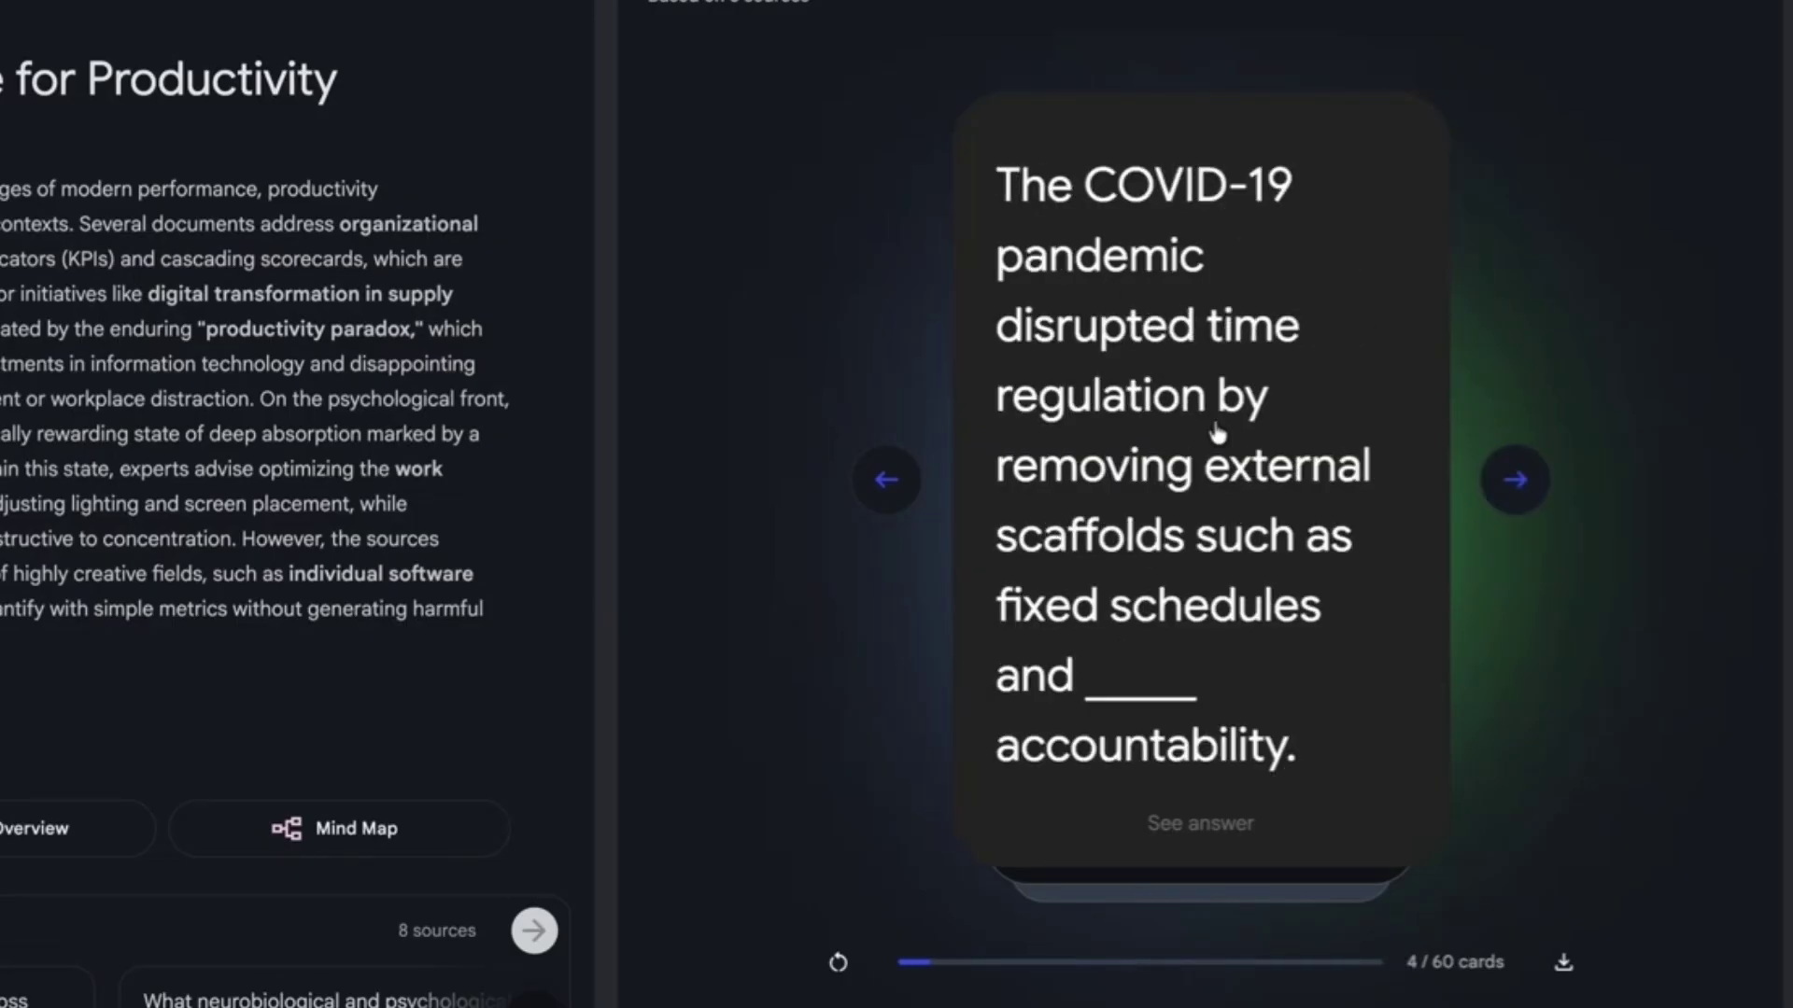
pyautogui.click(1513, 479)
pyautogui.click(1512, 480)
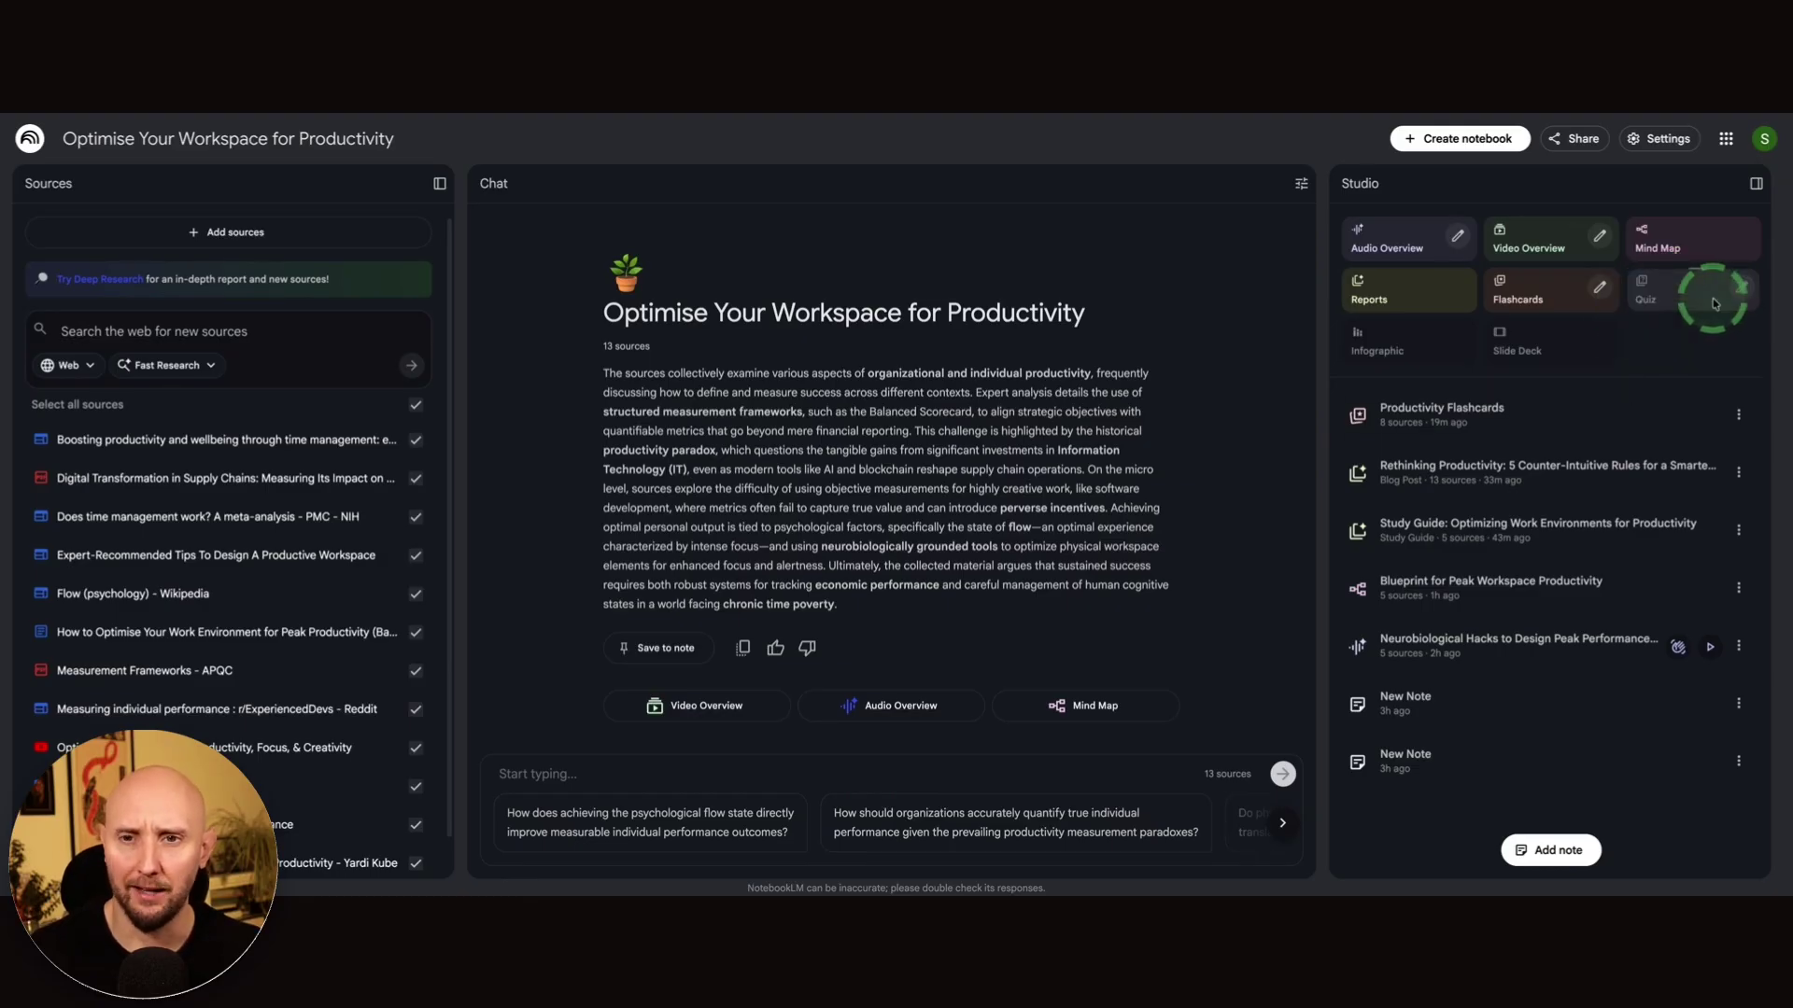
# Generate a 15-question Productivity Quiz from all 13 sources and open it.
pyautogui.click(1714, 303)
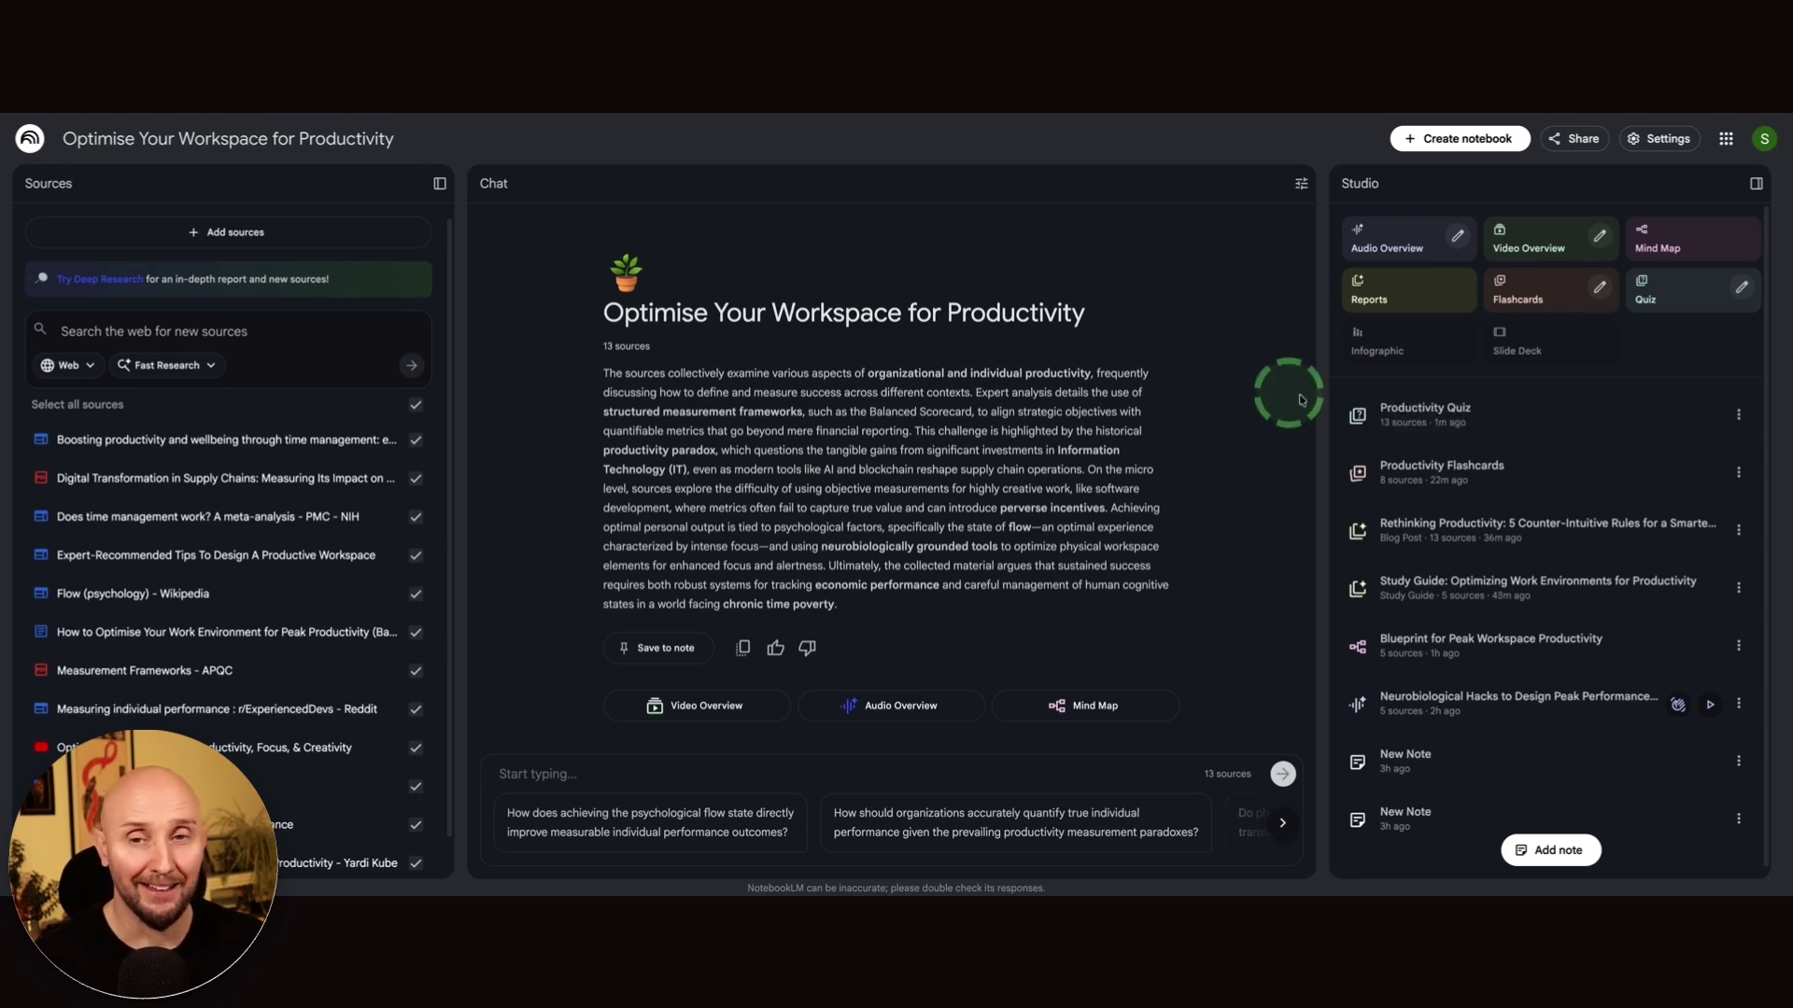
pyautogui.click(1423, 411)
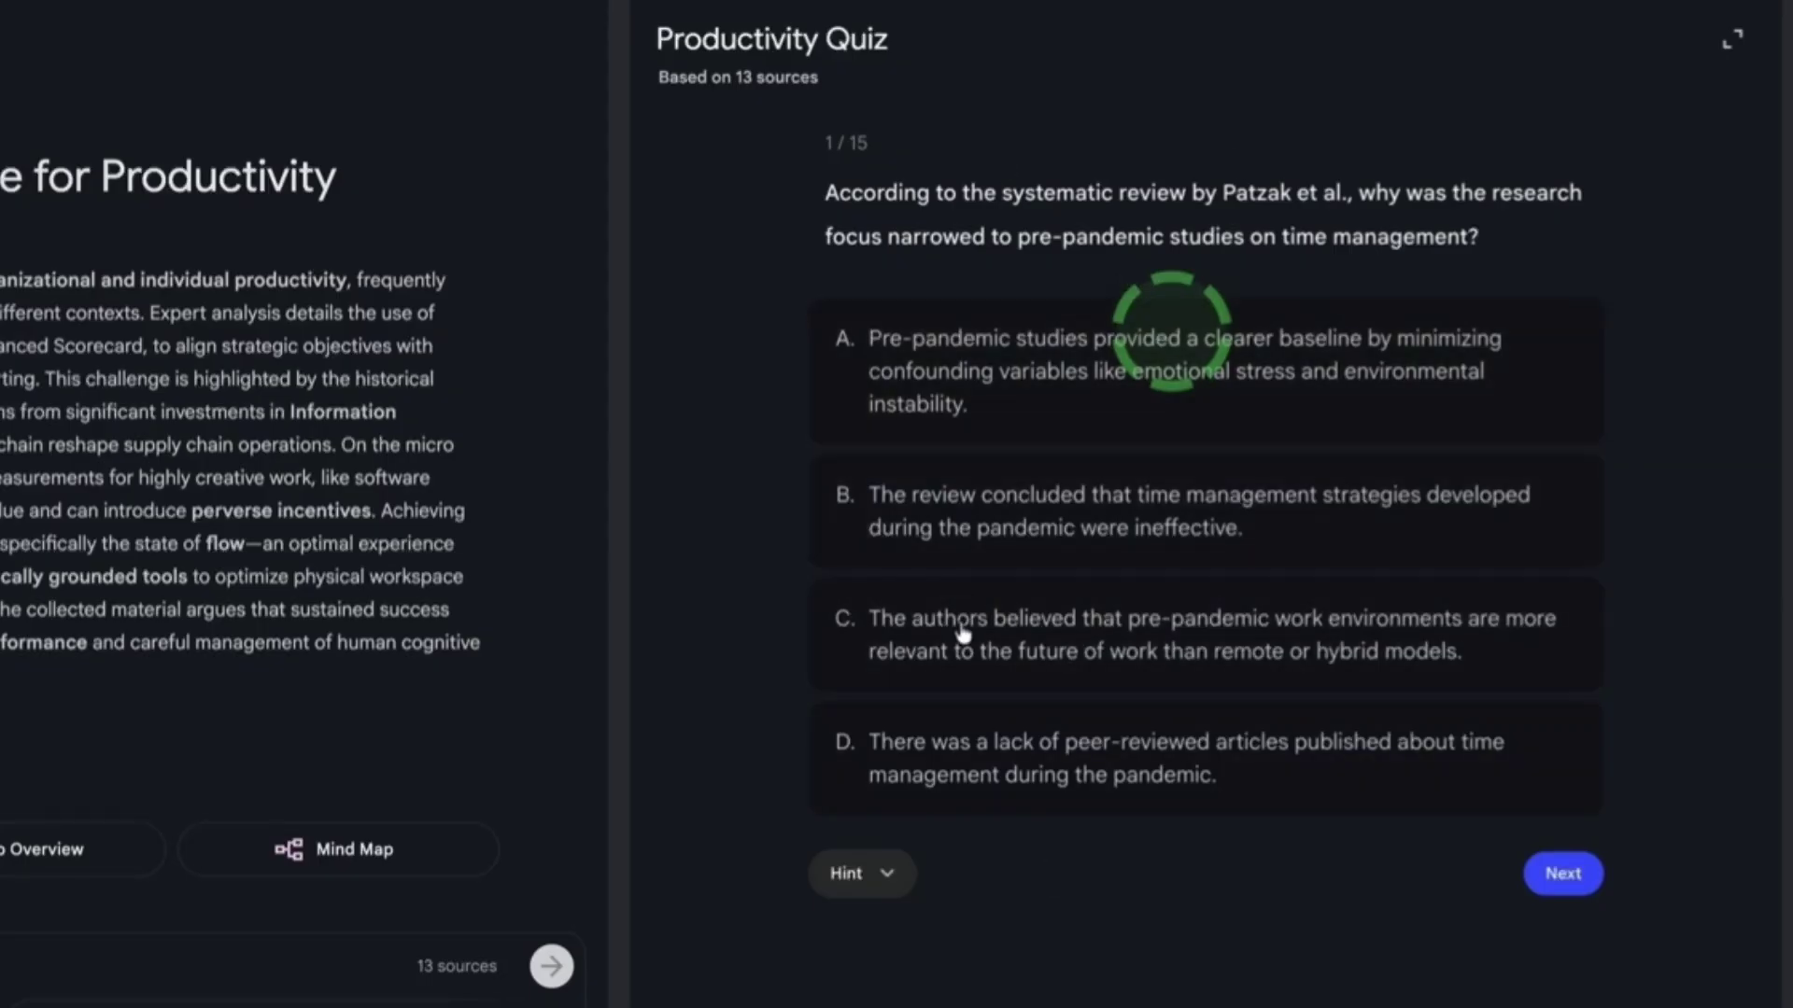
# Answer quiz question 1 with A and question 2 with D, reaching question 3 of 15.
pyautogui.click(886, 878)
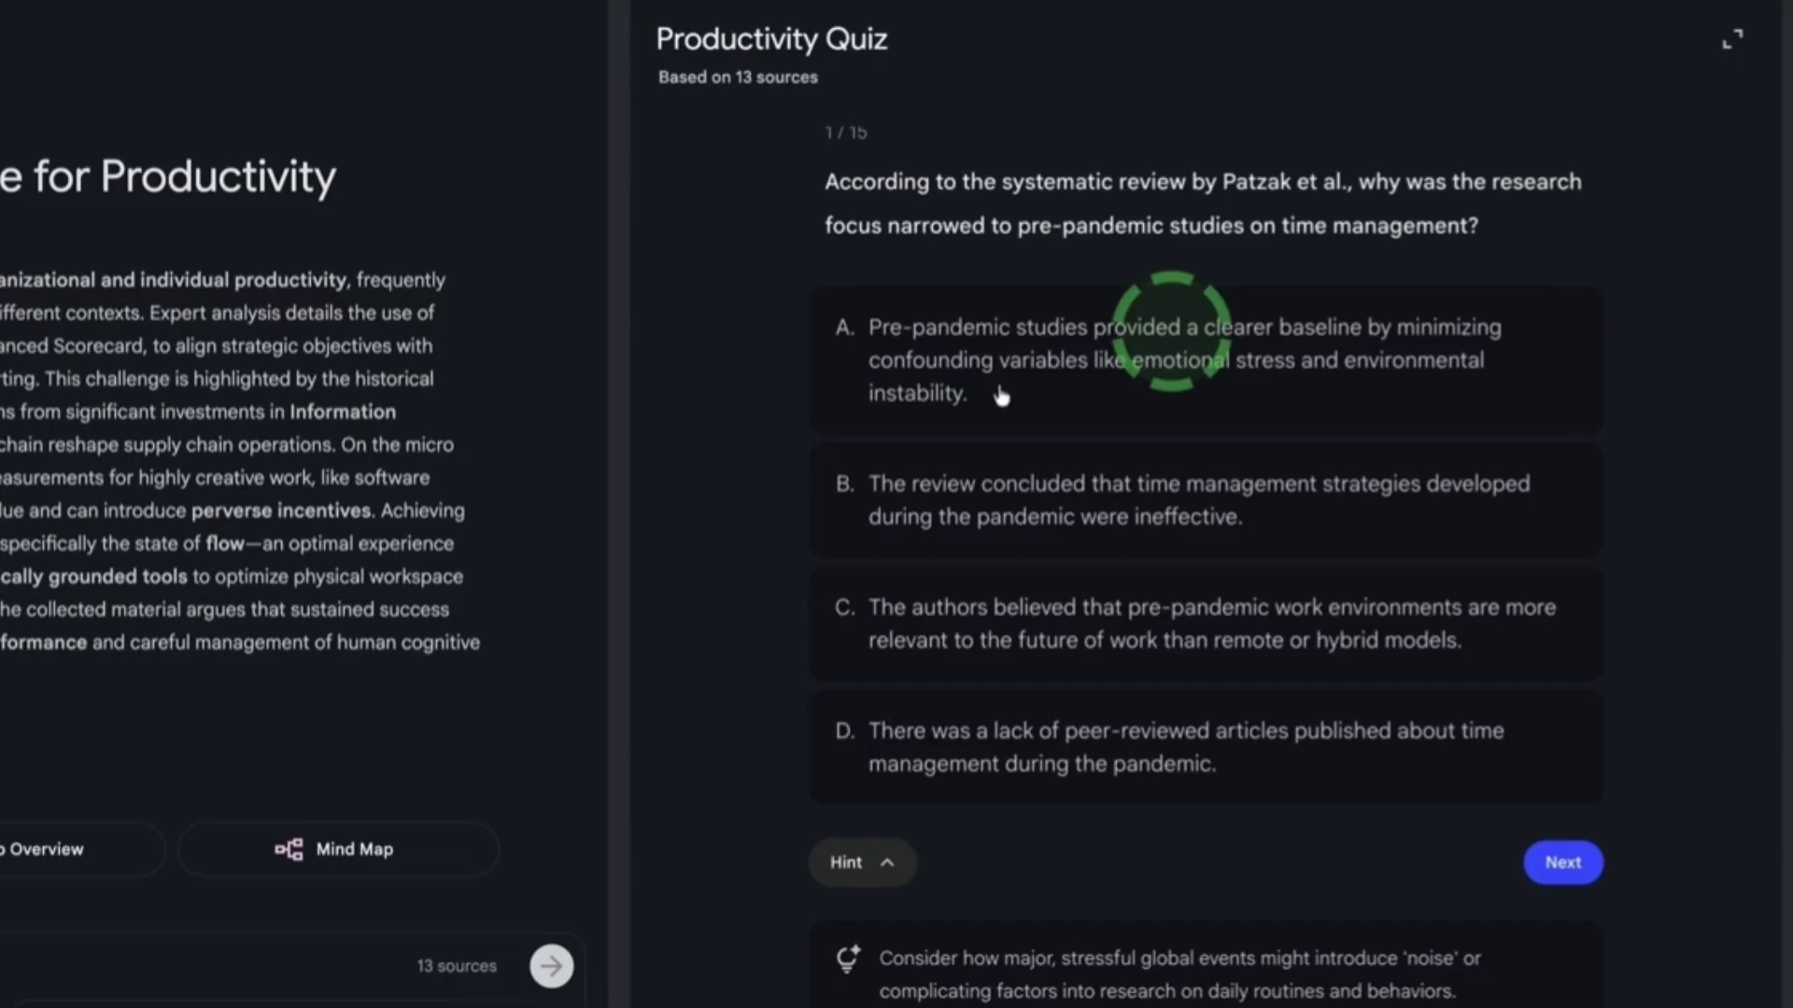
pyautogui.click(954, 329)
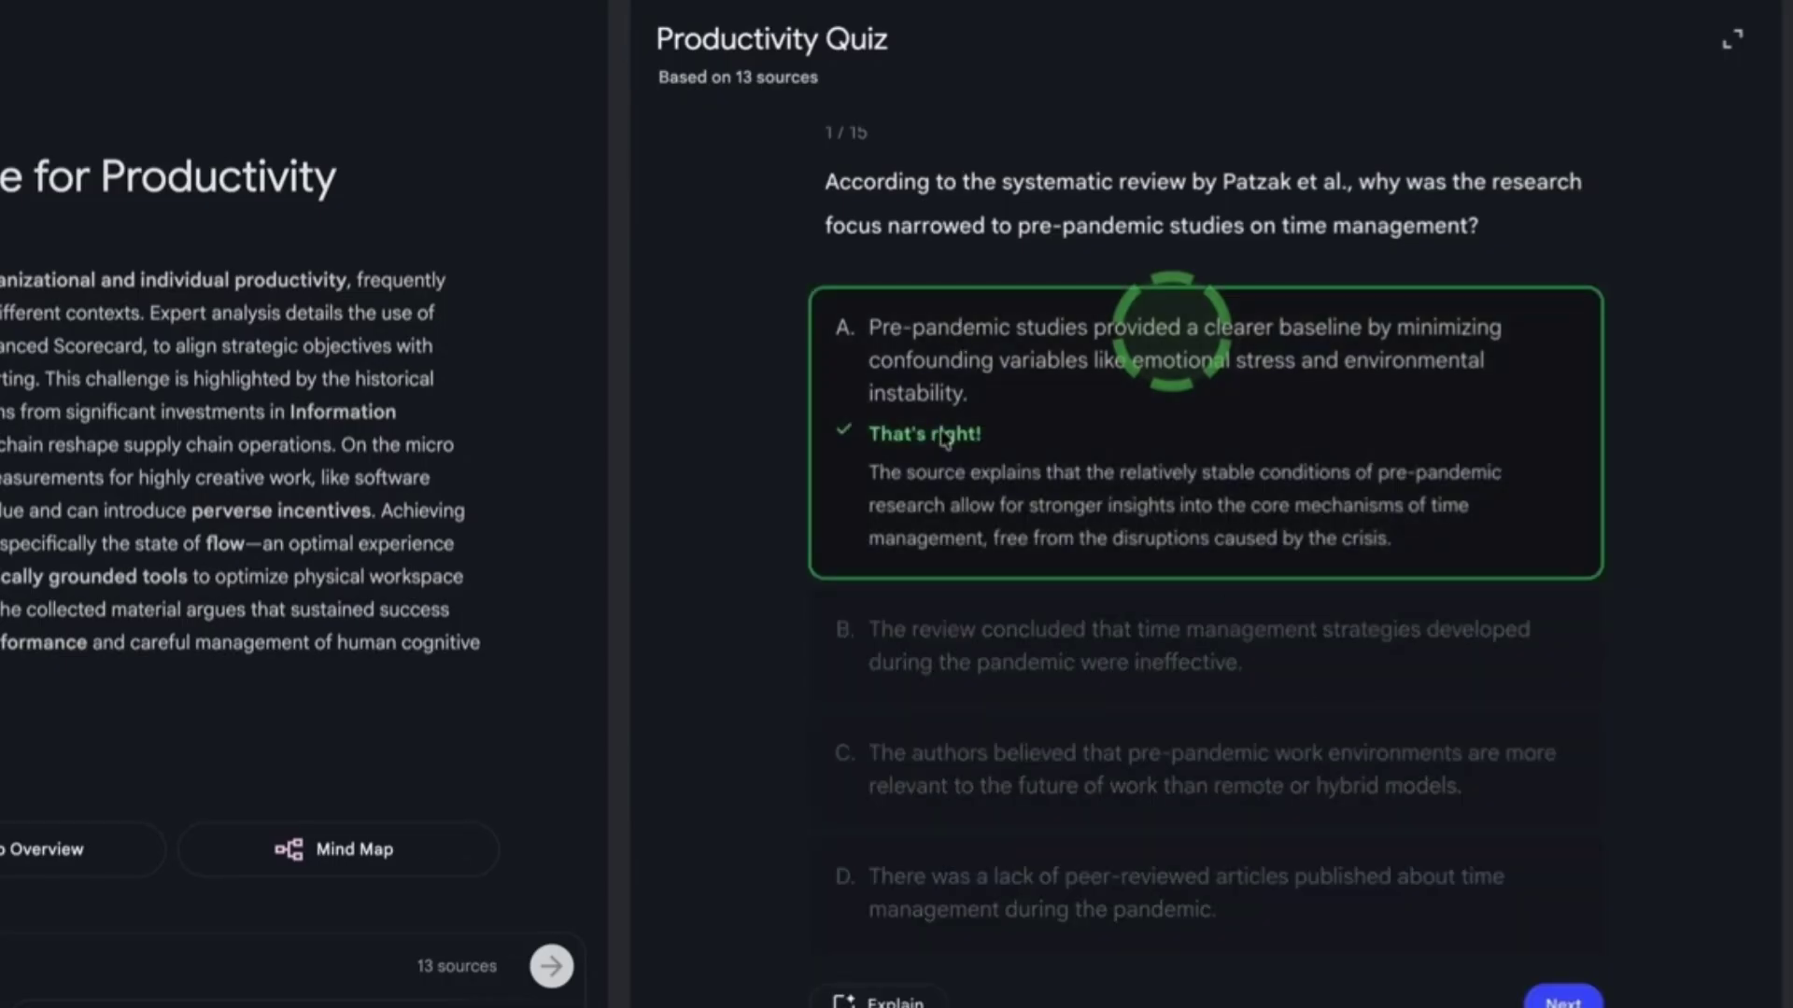
pyautogui.click(1535, 967)
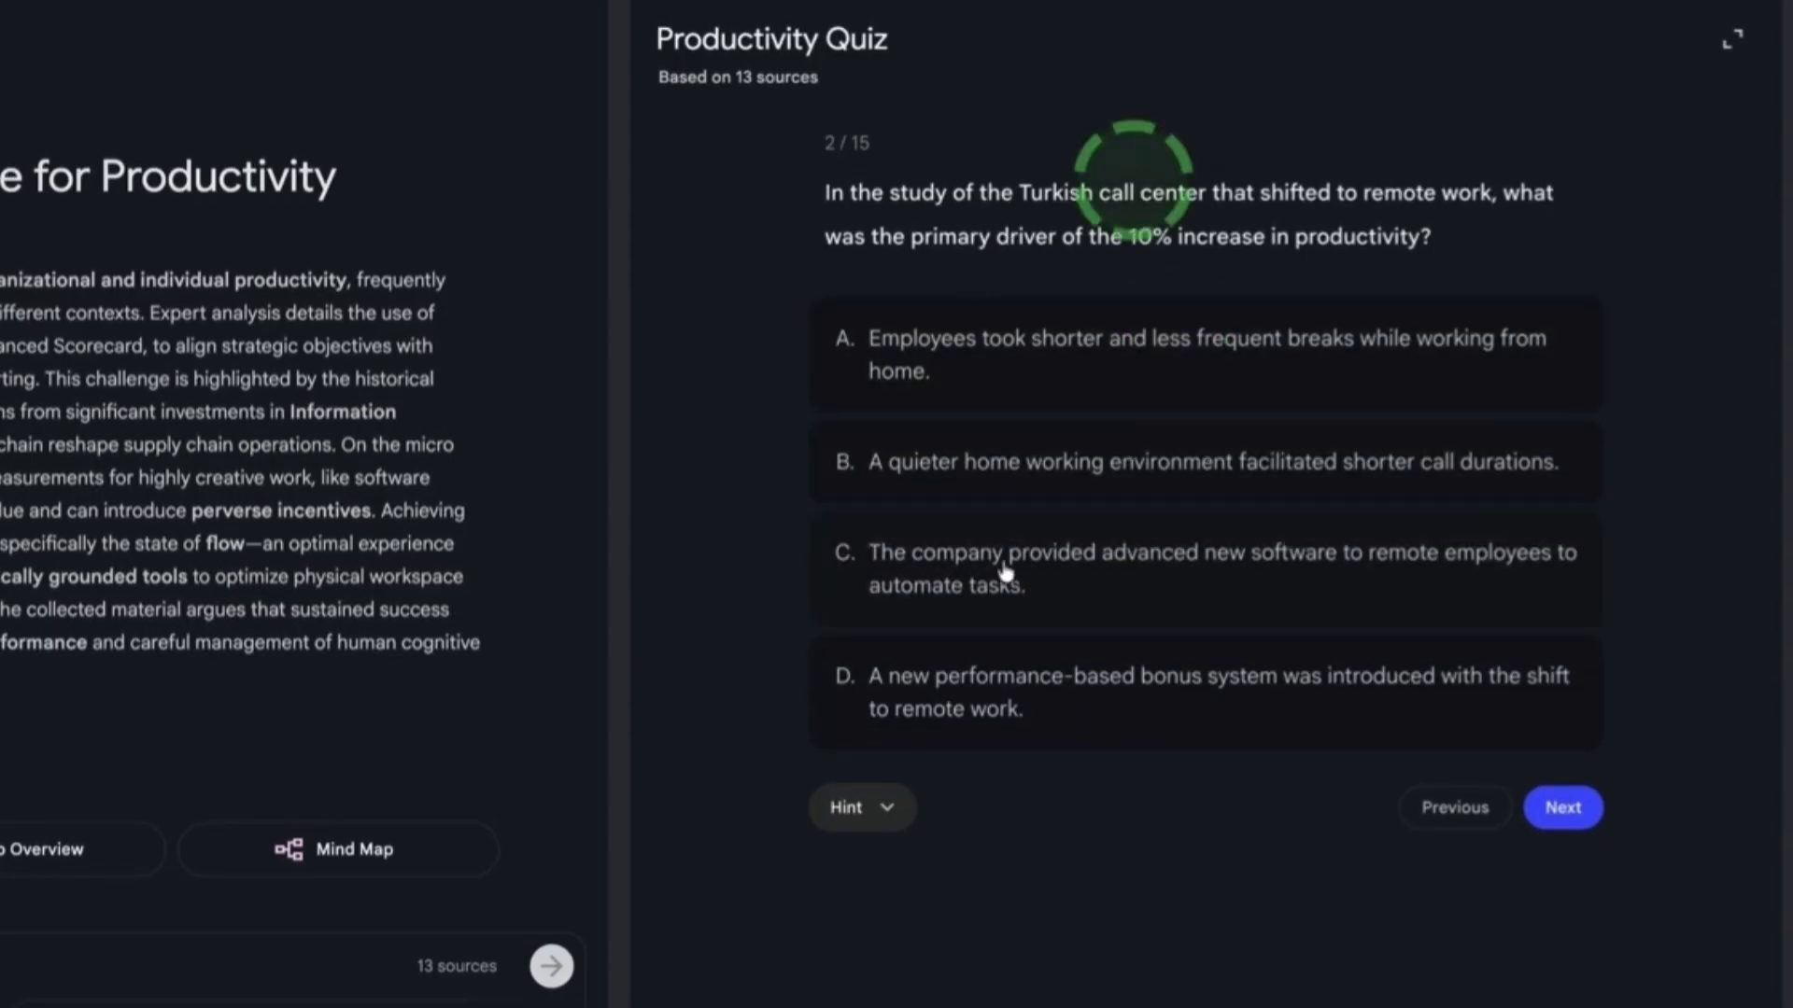
pyautogui.click(1074, 704)
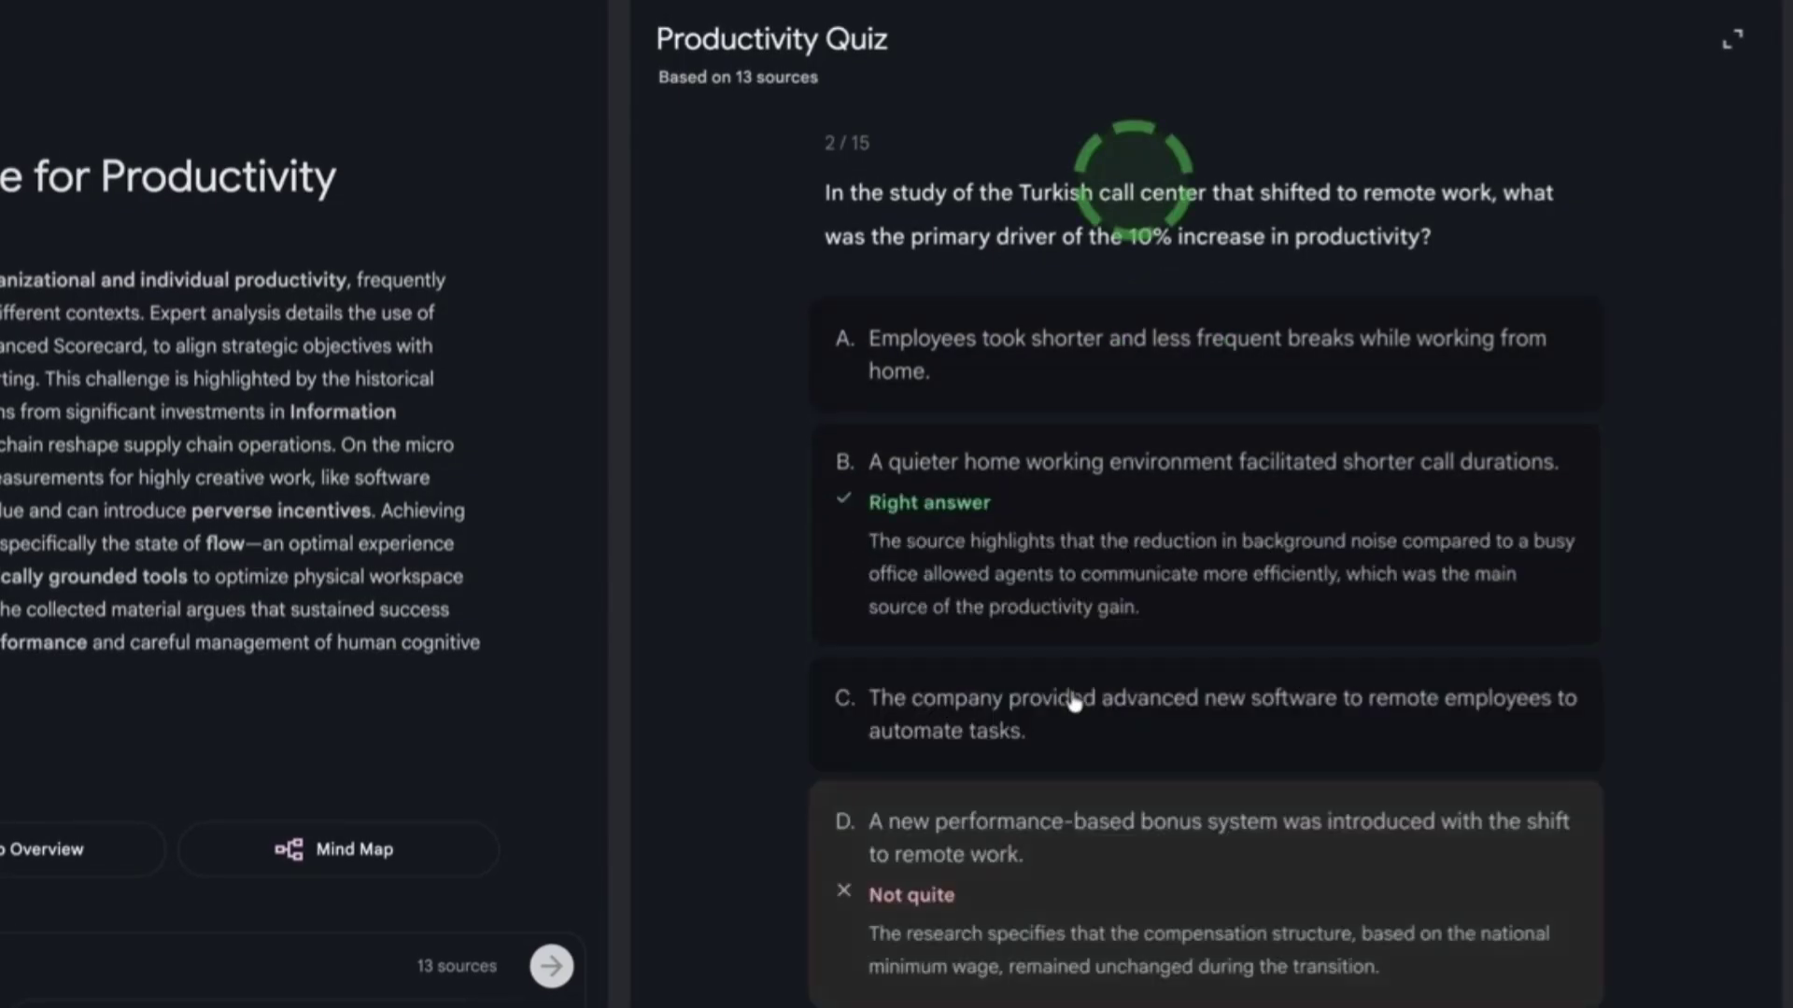
pyautogui.scroll(-1, 930, 425)
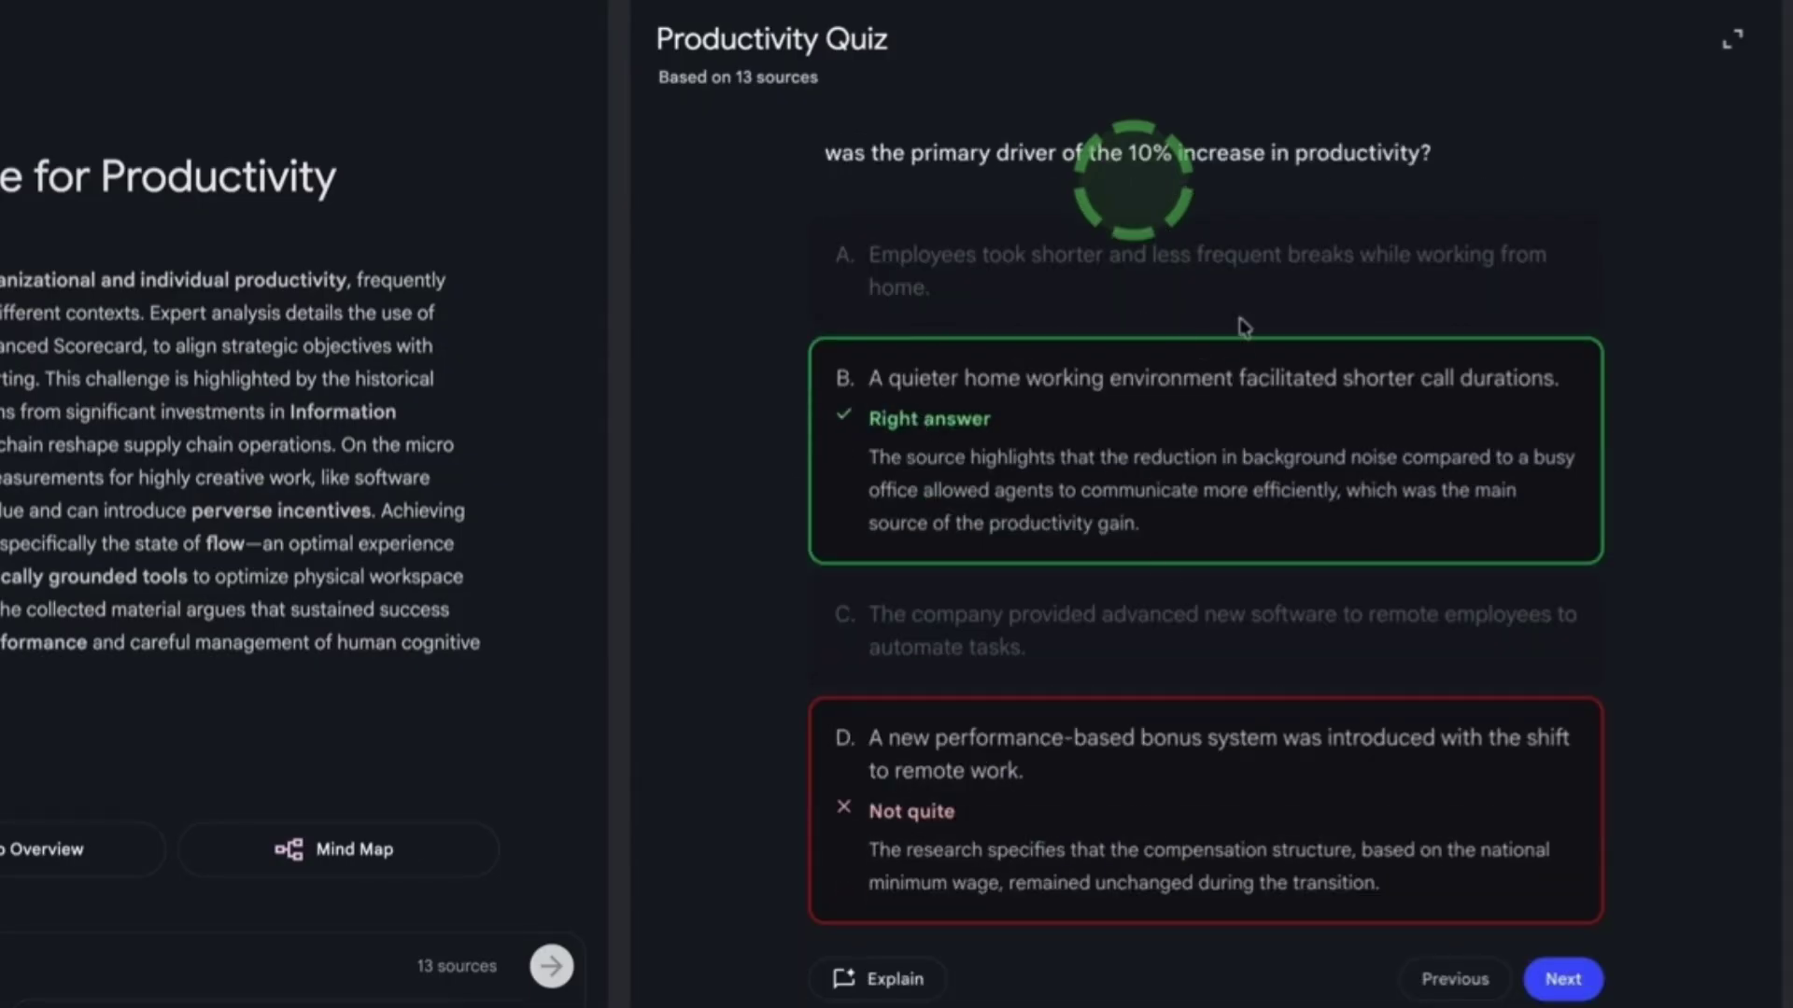
pyautogui.click(1556, 985)
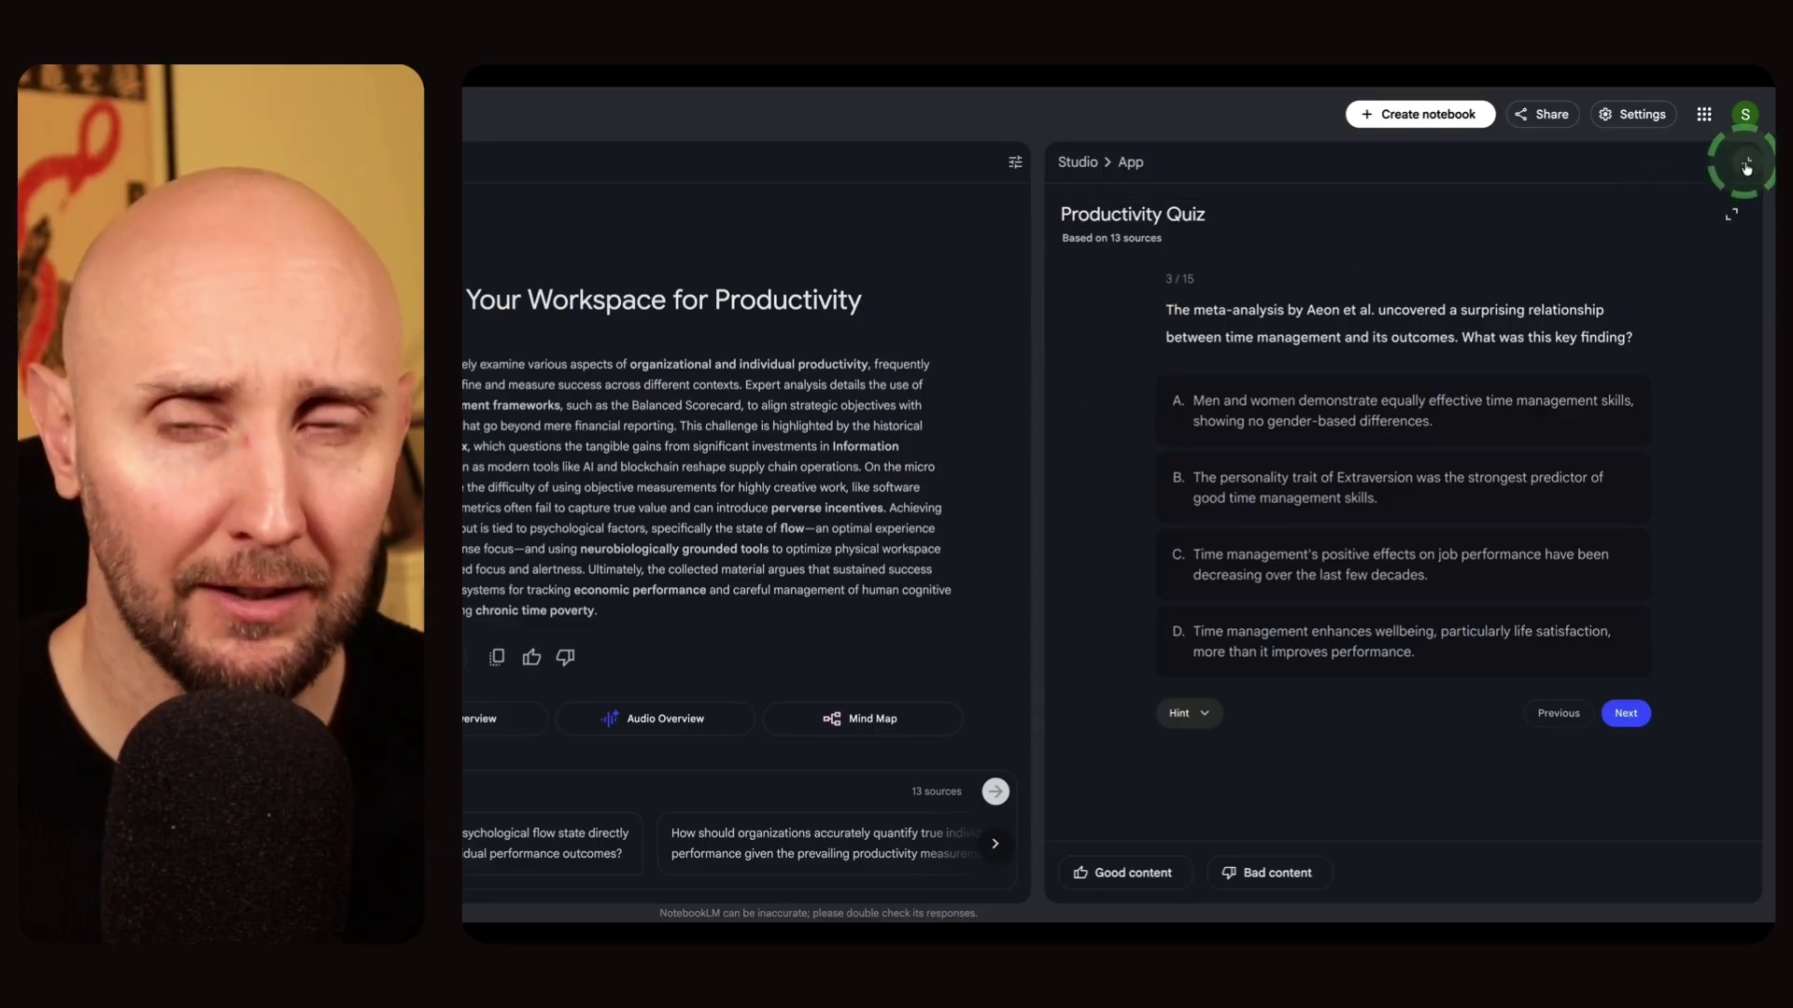
# Close the Productivity Quiz to return to the Studio outputs list.
pyautogui.click(1746, 167)
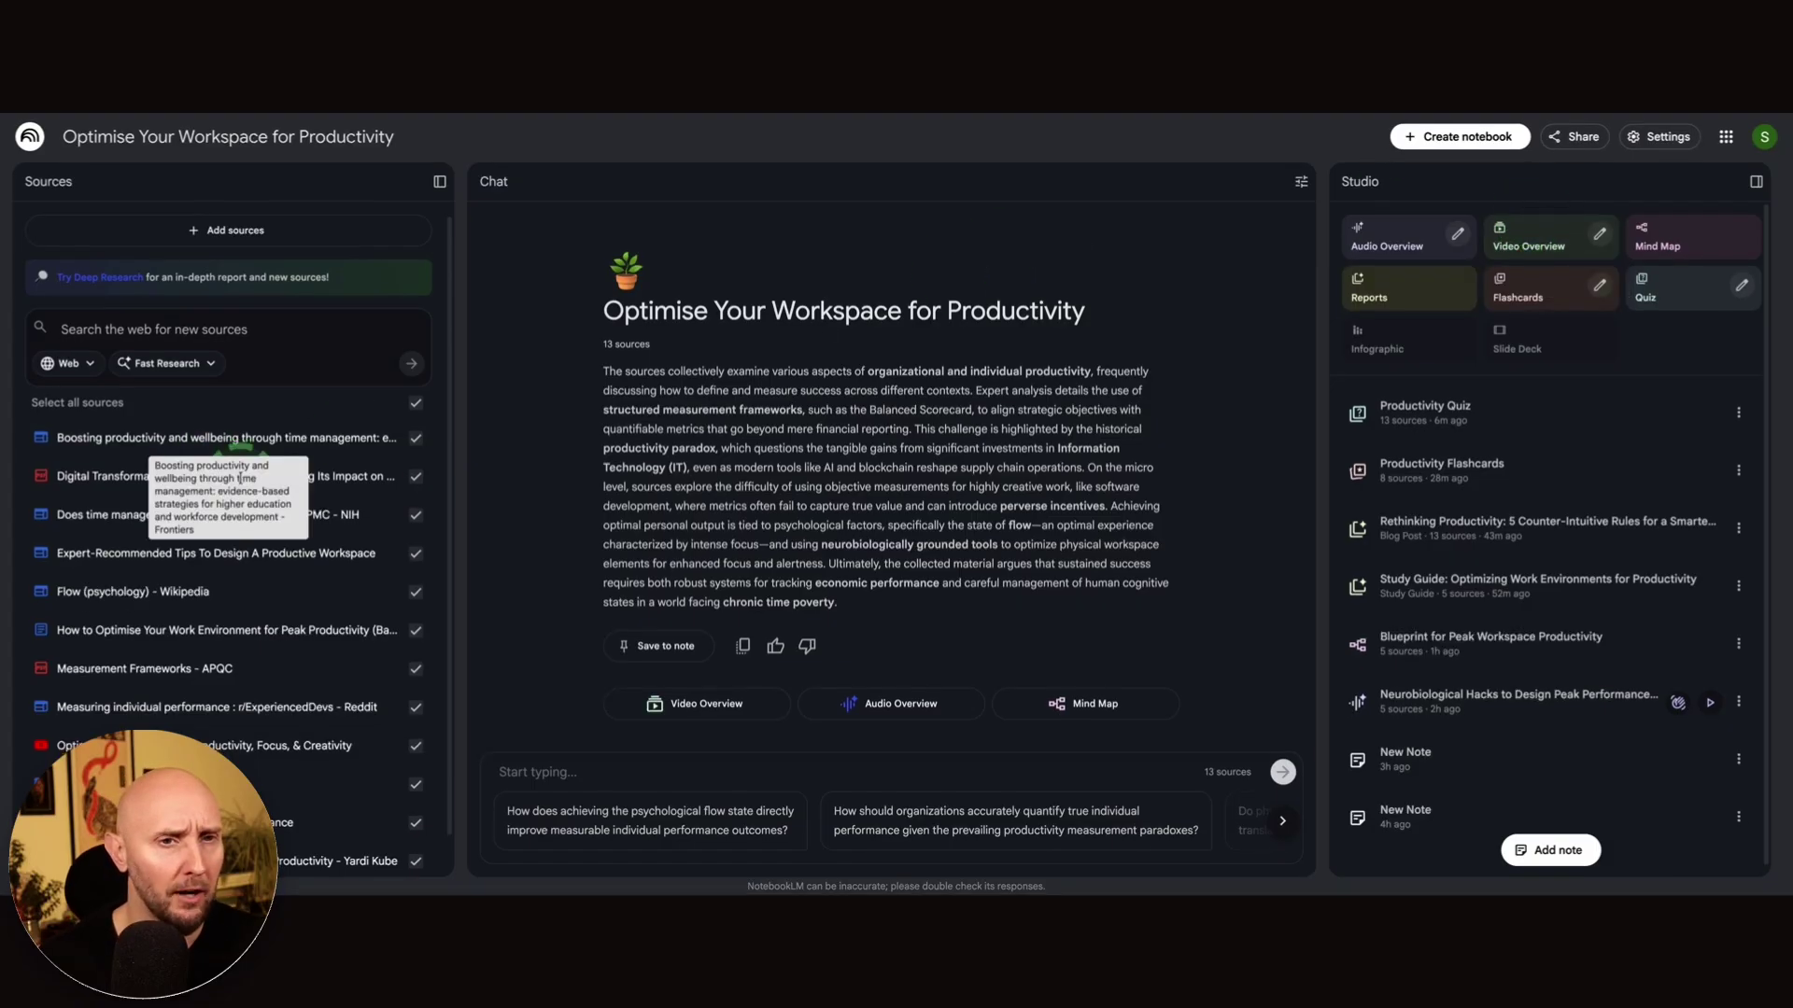
# Deselect all sources, then select the first five, from the time-management paper to Flow (psychology).
pyautogui.scroll(-1, 412, 528)
pyautogui.scroll(1, 412, 526)
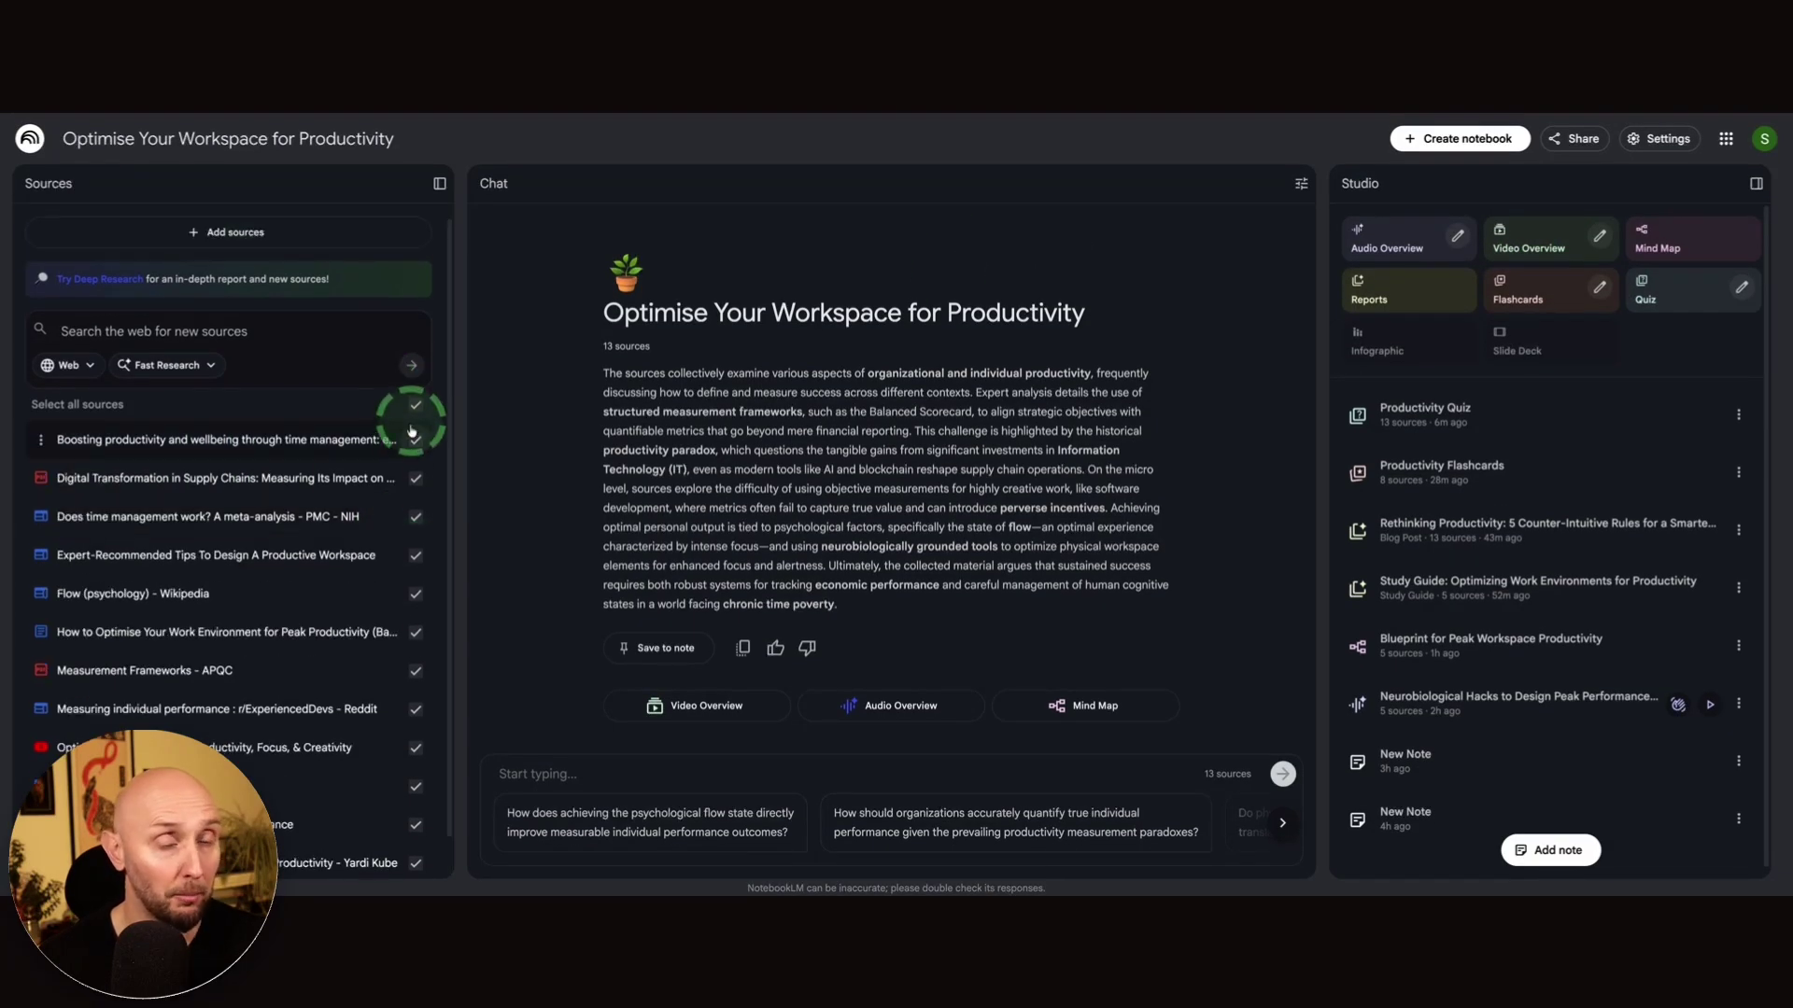
pyautogui.click(415, 405)
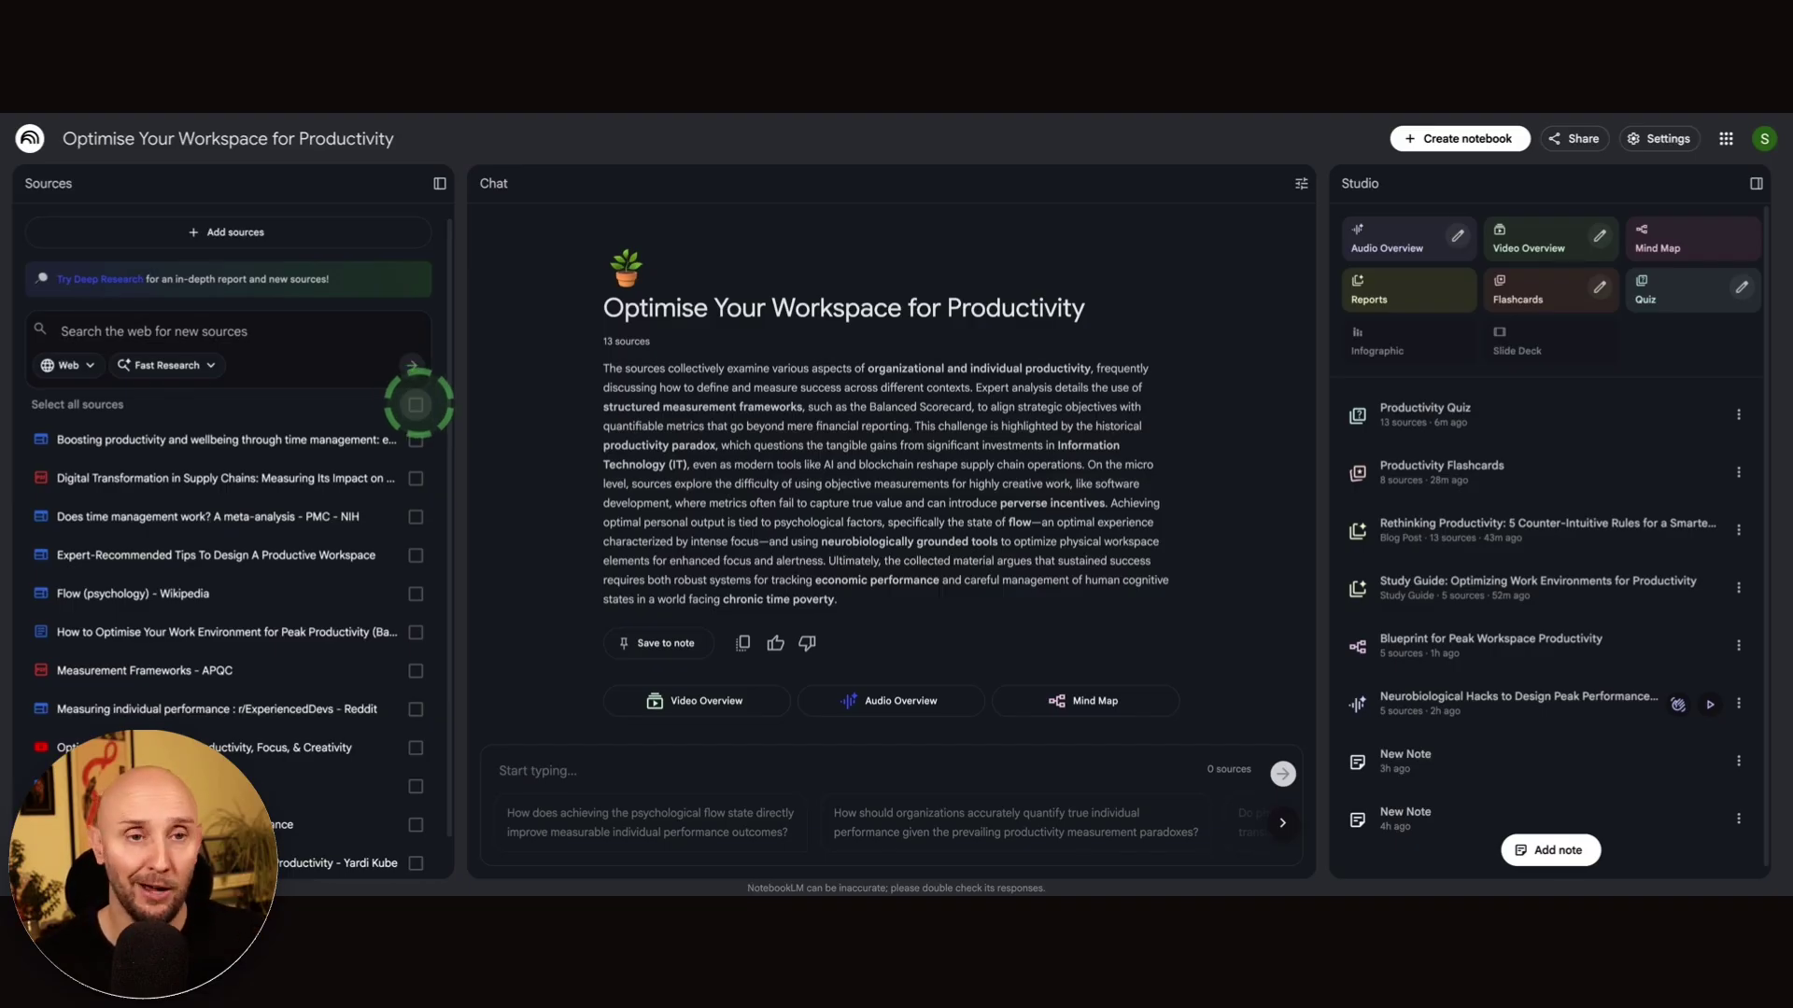
pyautogui.click(415, 440)
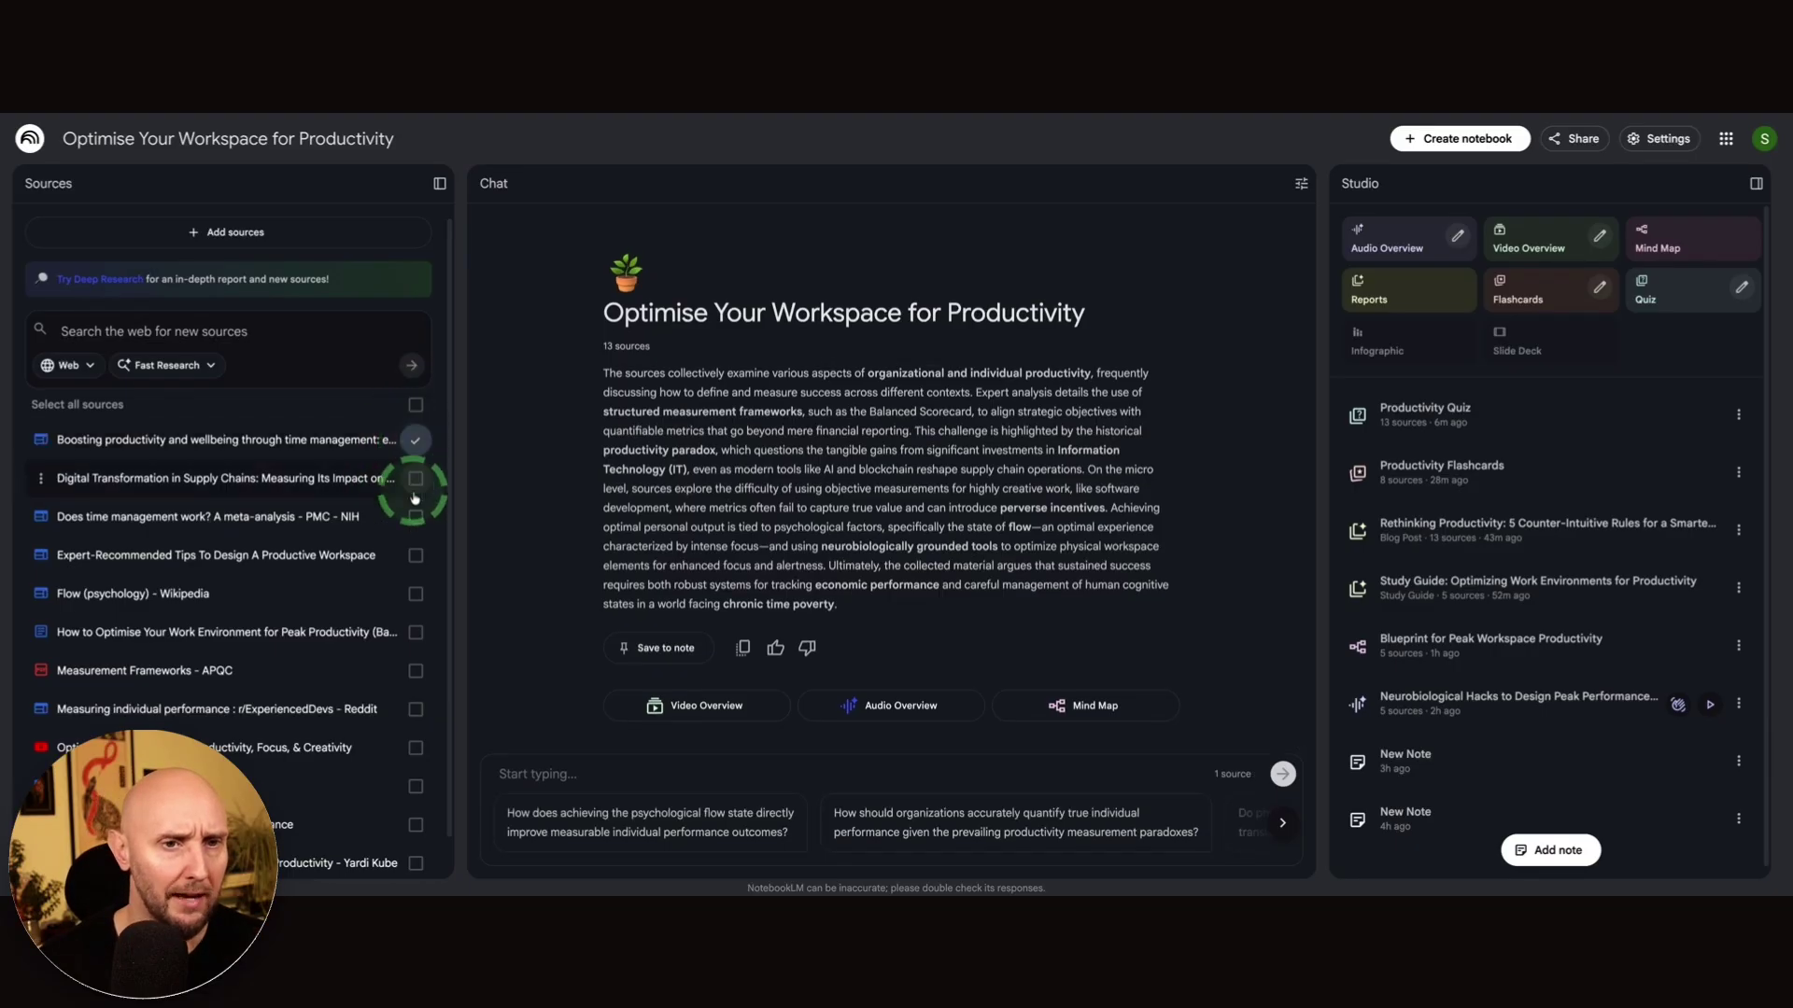
pyautogui.click(415, 478)
pyautogui.click(415, 517)
pyautogui.click(415, 554)
pyautogui.click(416, 594)
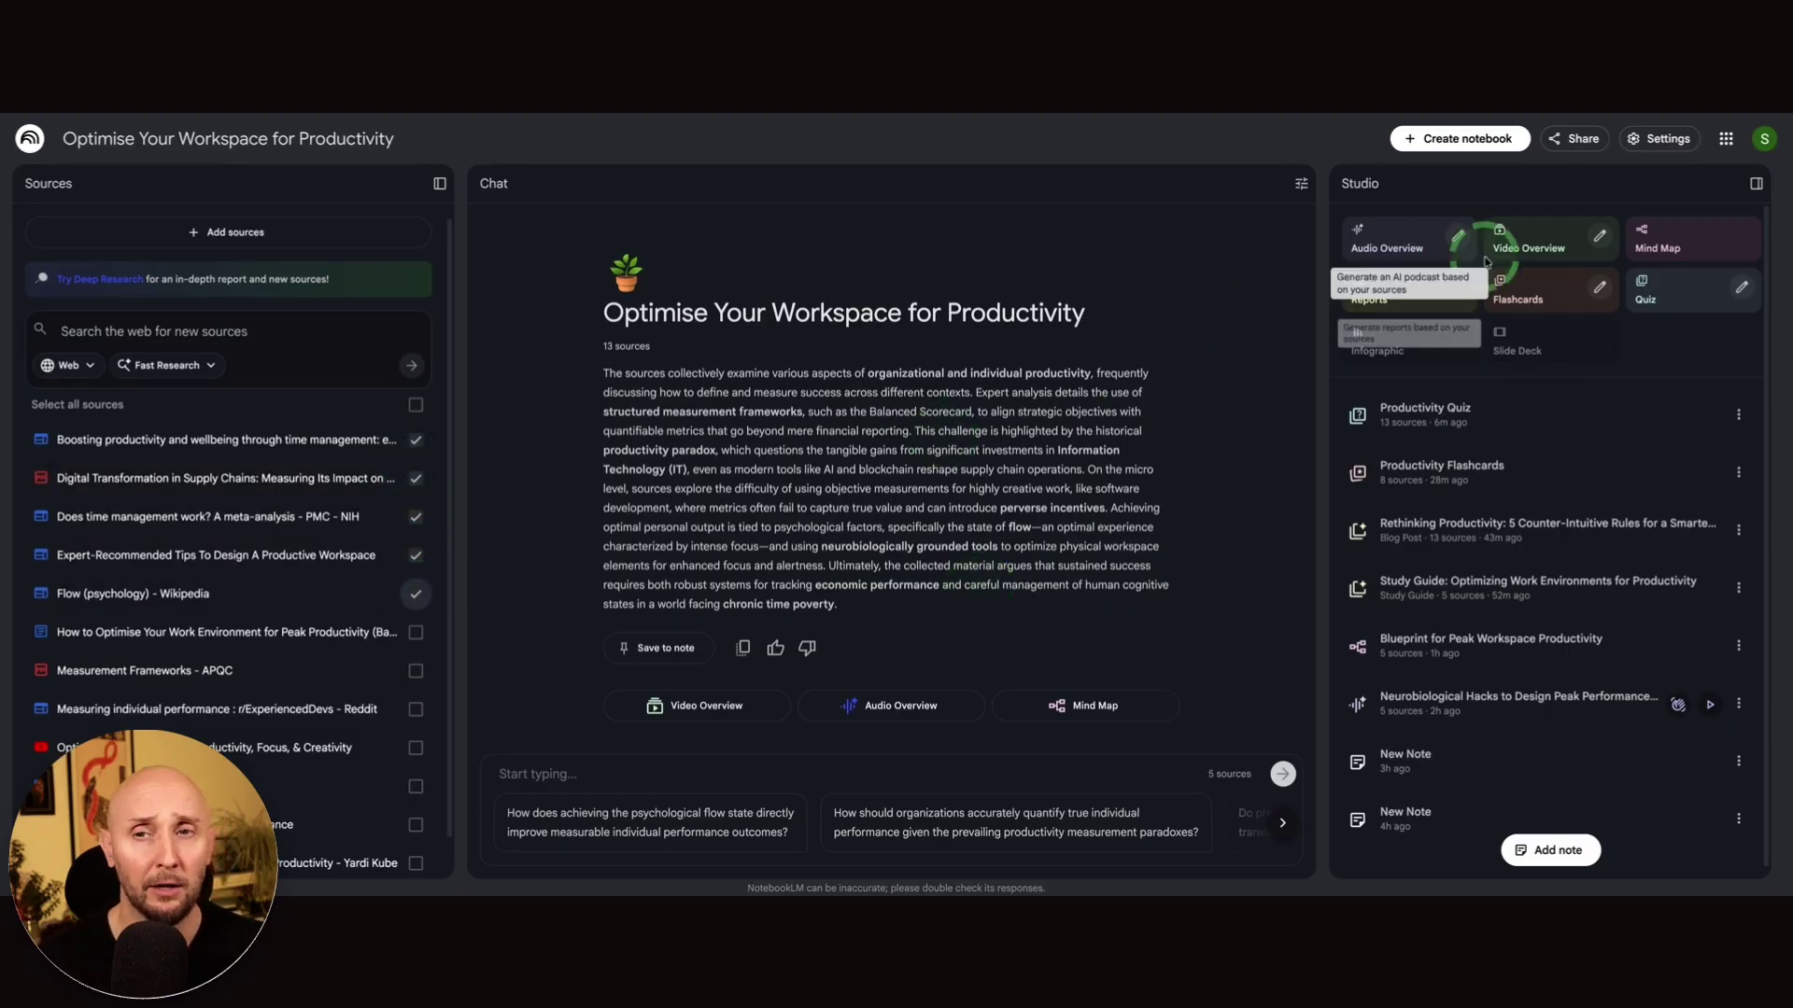
# Generate a video overview from the five sources and open 'Mastering Time or Losing It?'.
pyautogui.click(1541, 243)
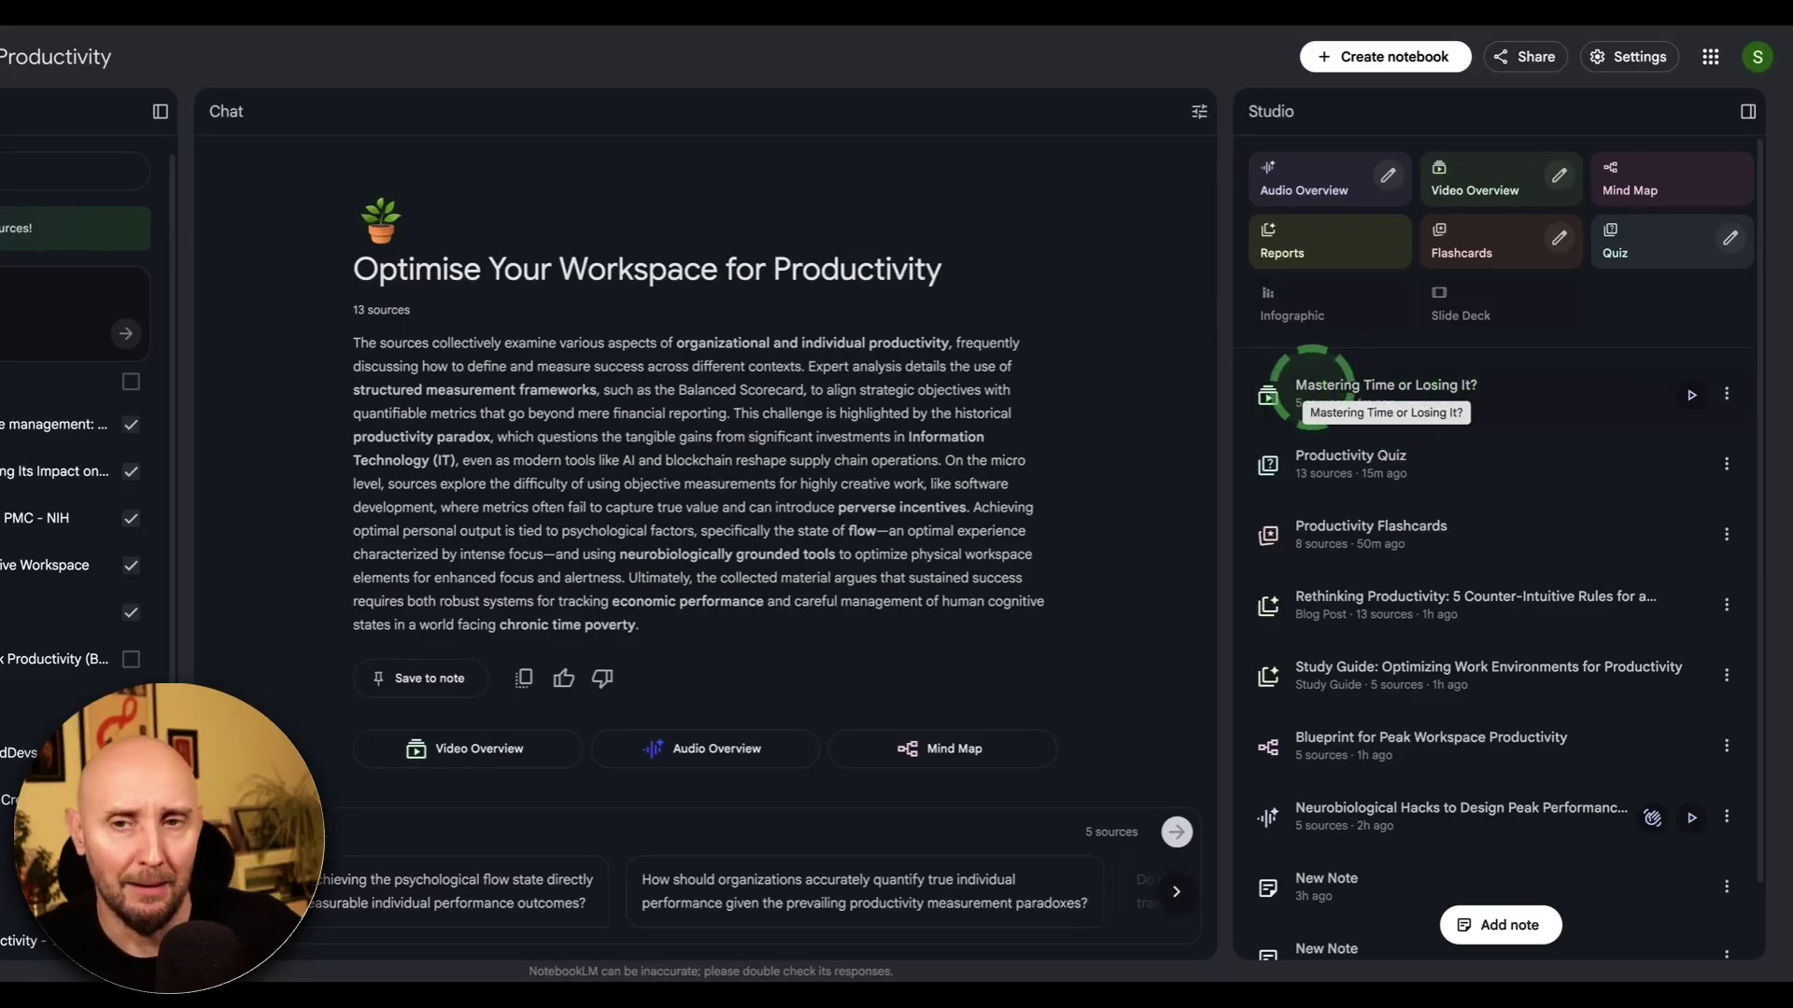
pyautogui.click(1462, 397)
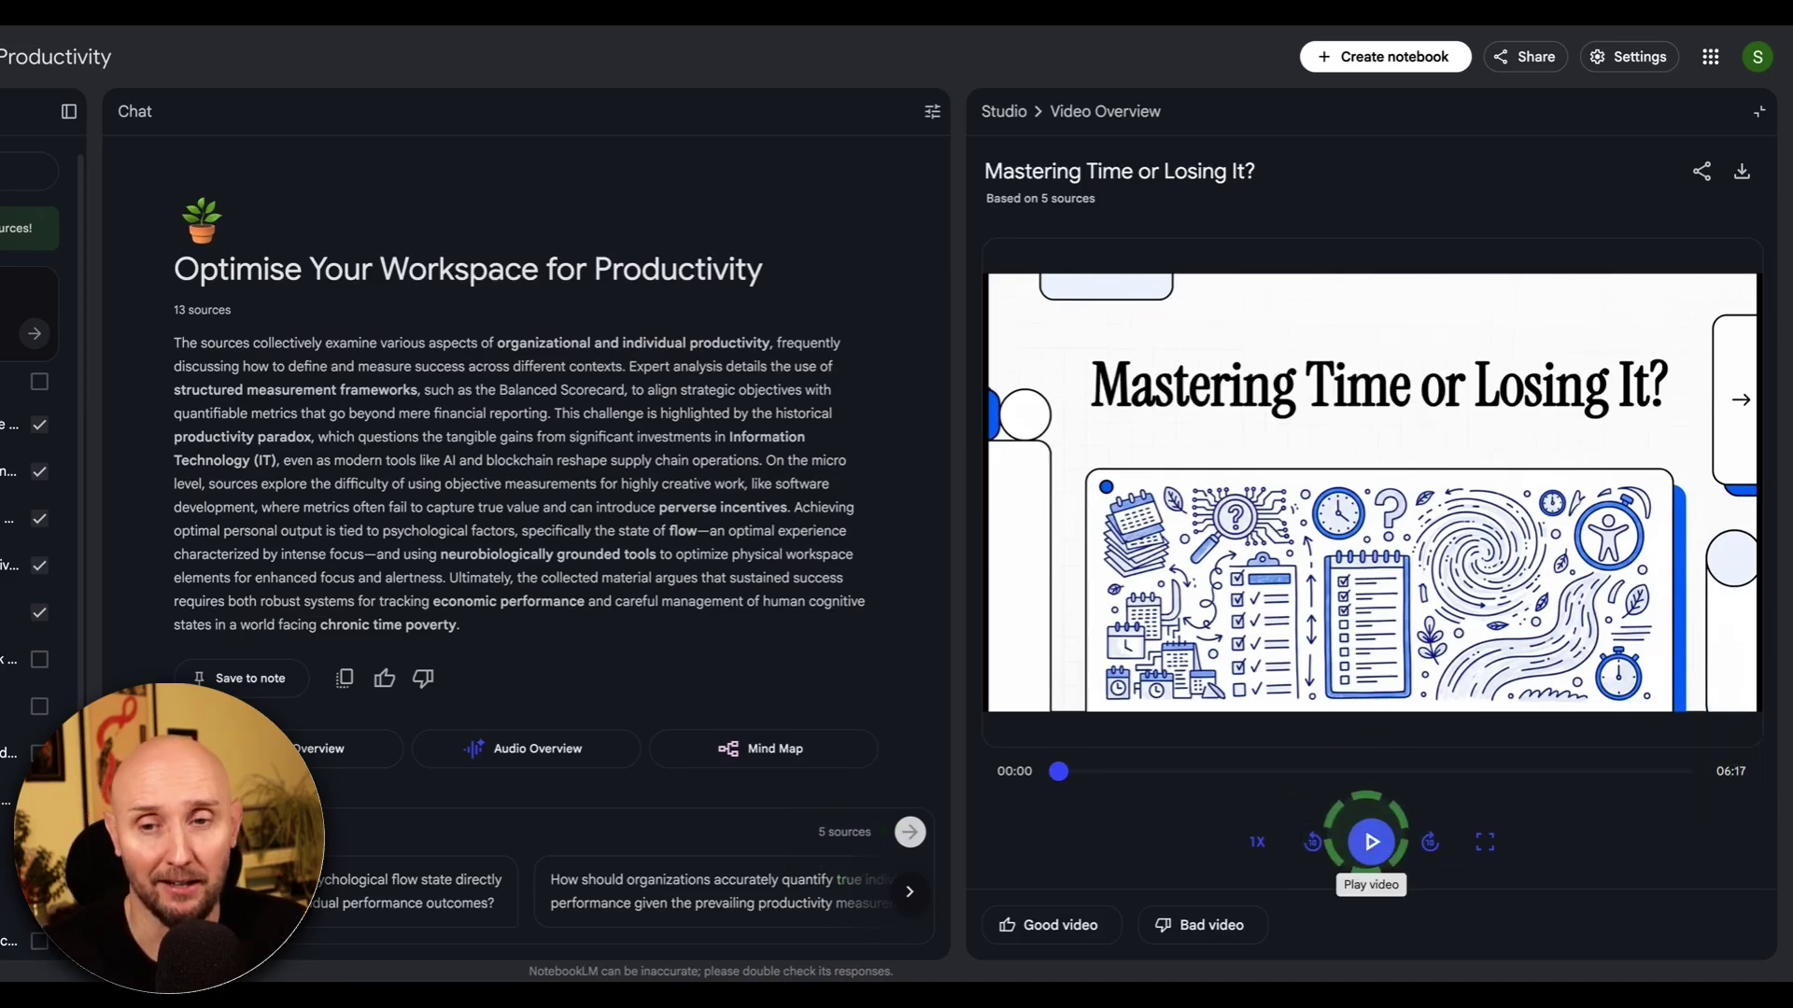
# Play the video, pause it at 00:30, and try rewinding and skipping forward.
pyautogui.click(1371, 841)
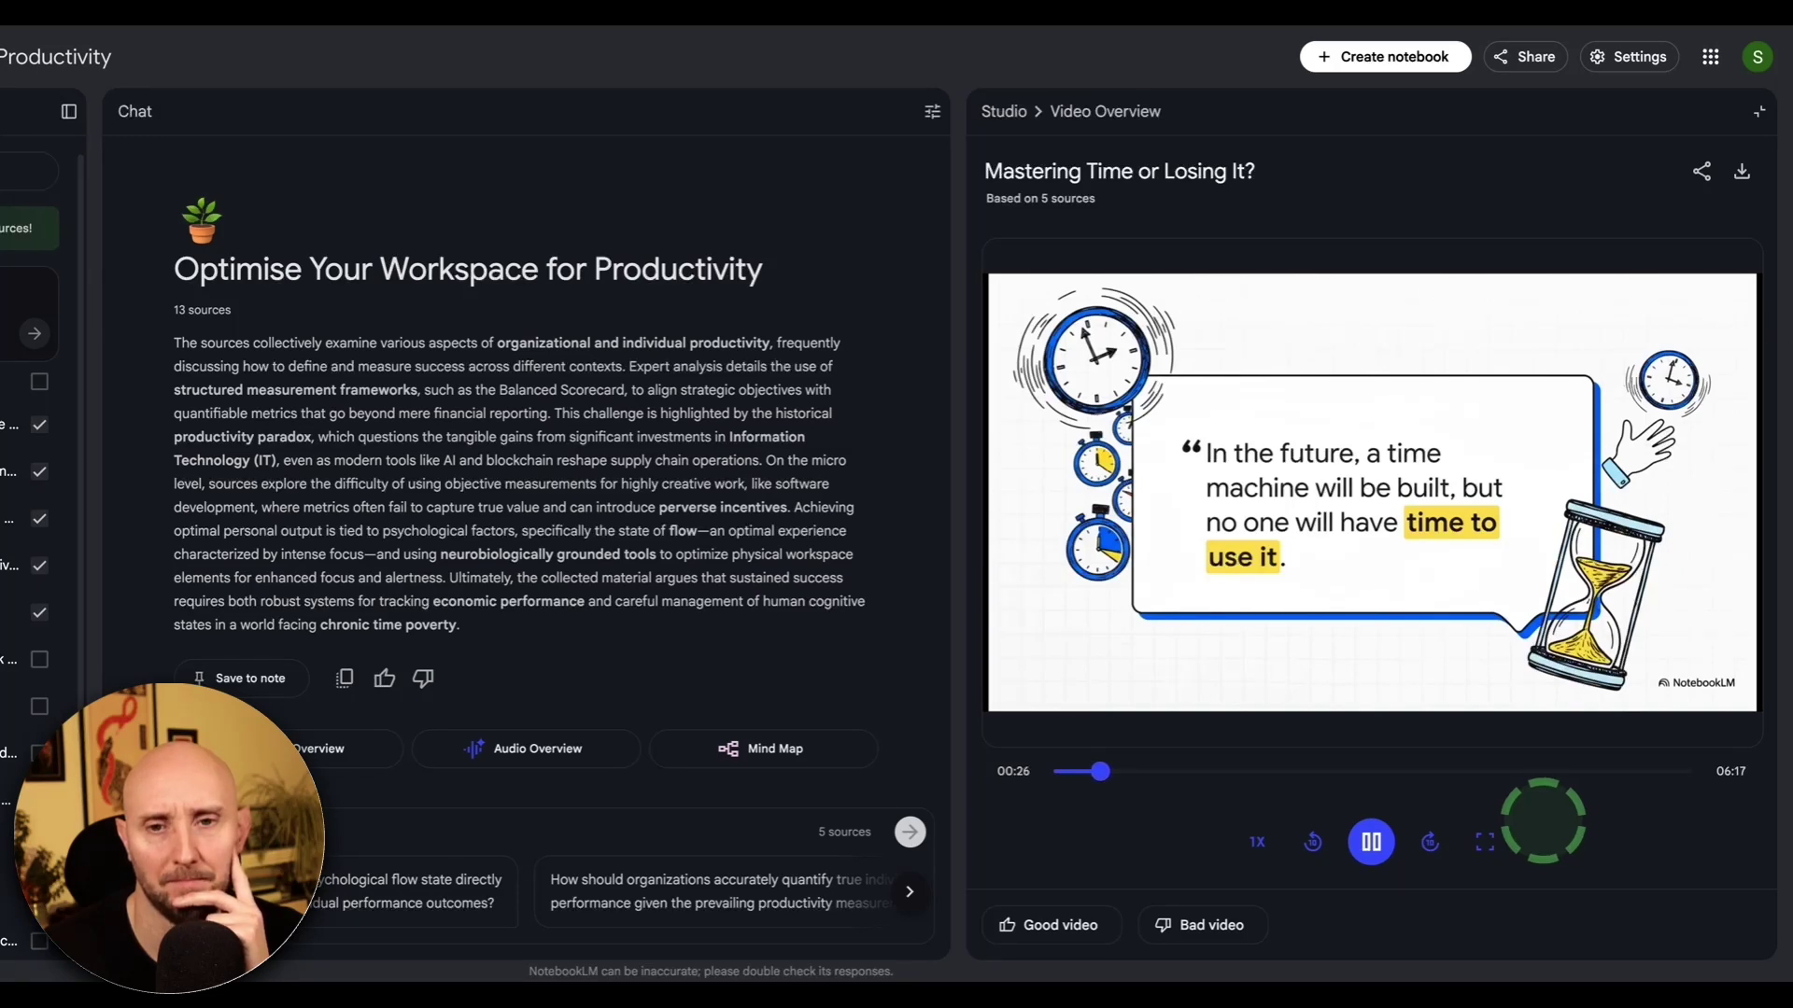
pyautogui.click(1370, 841)
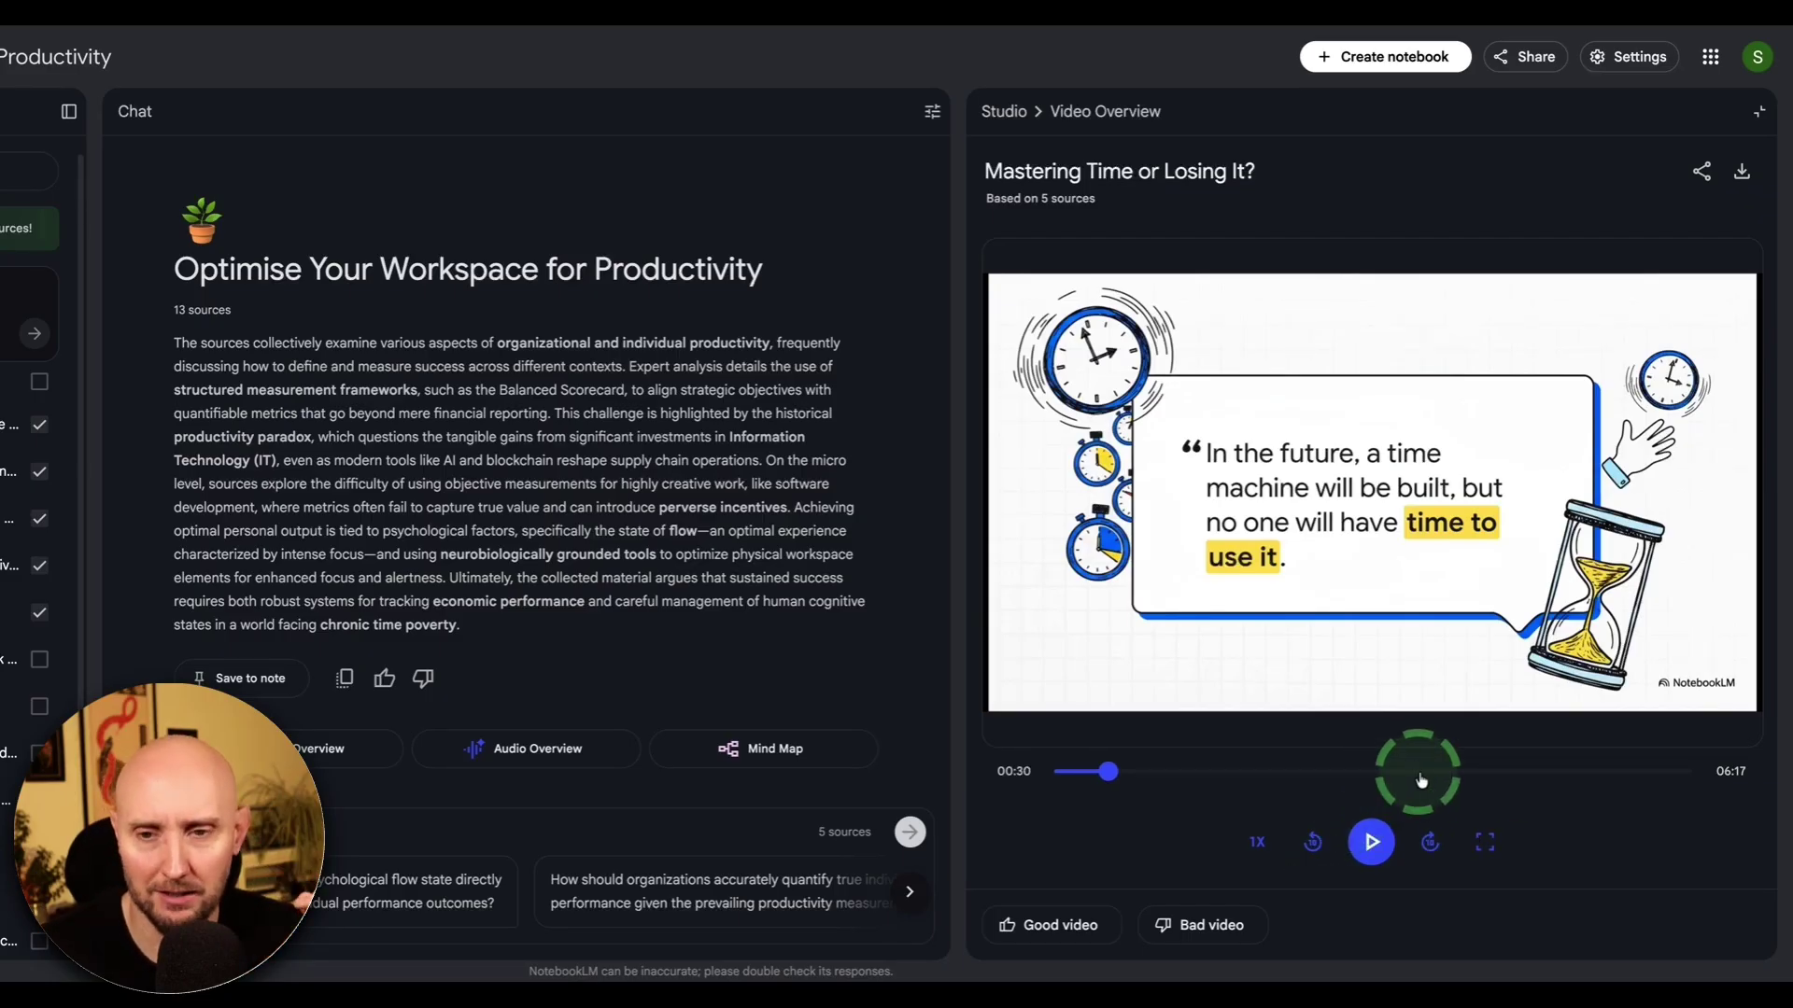
pyautogui.click(1314, 843)
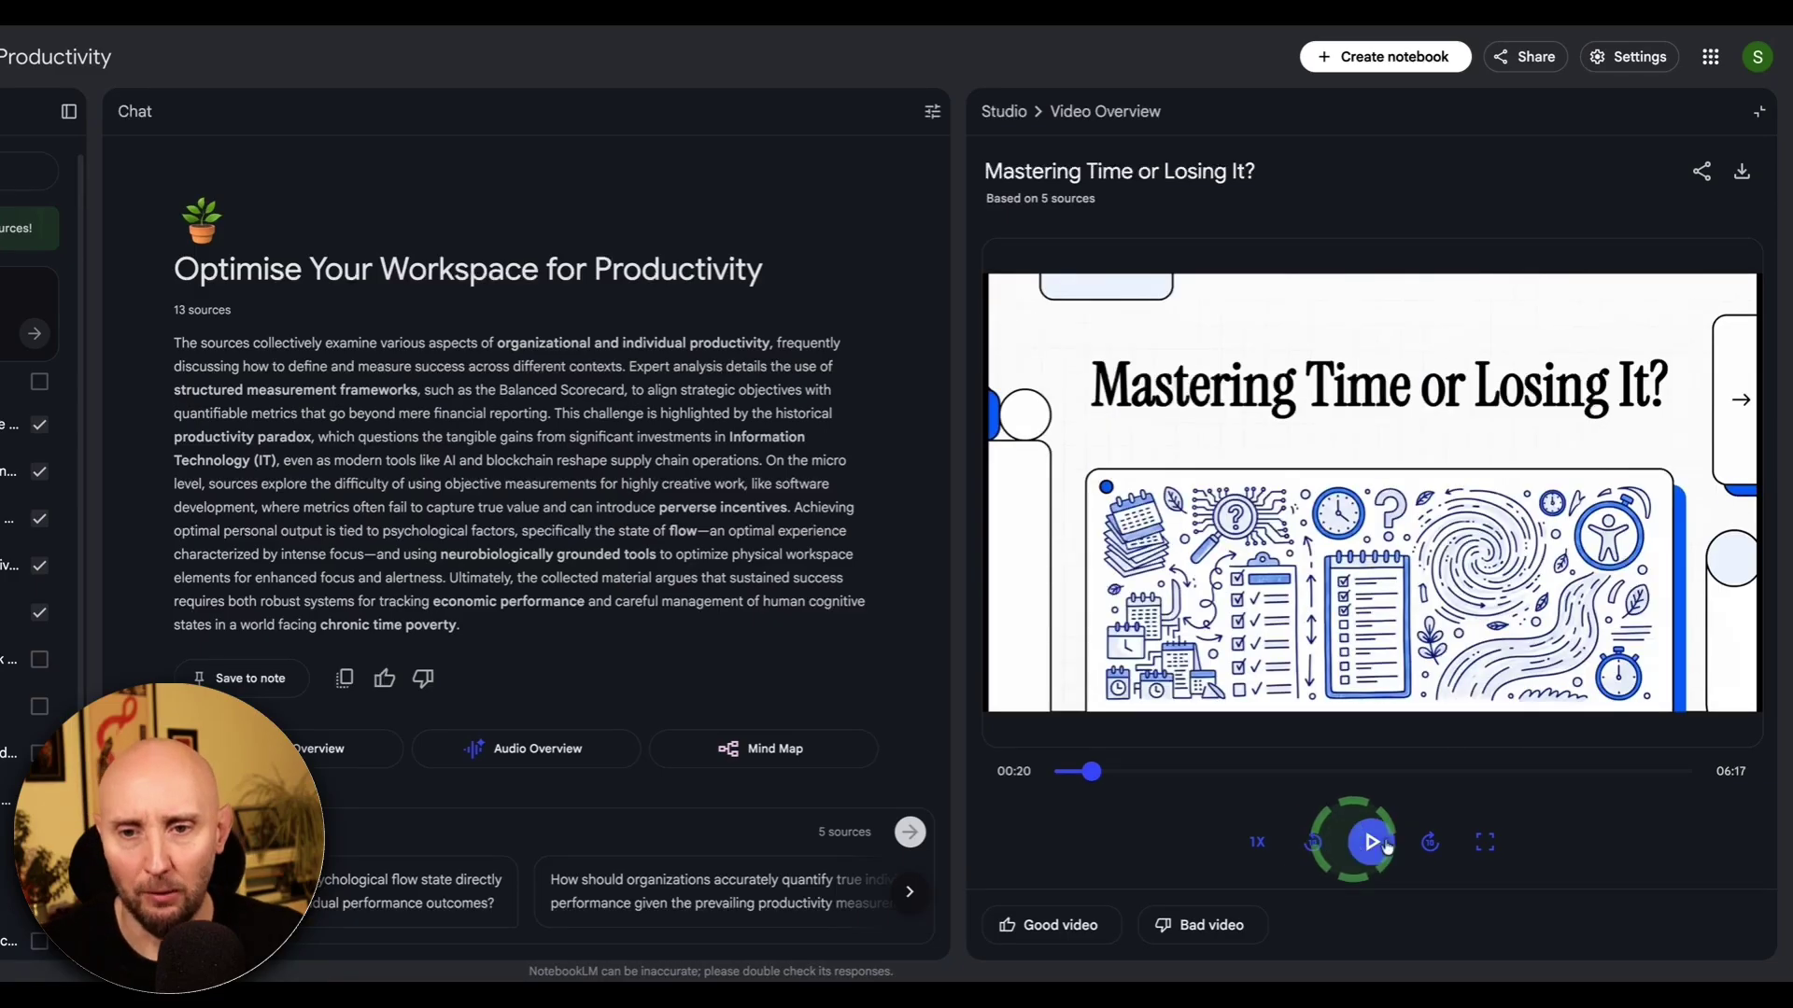
pyautogui.click(1431, 843)
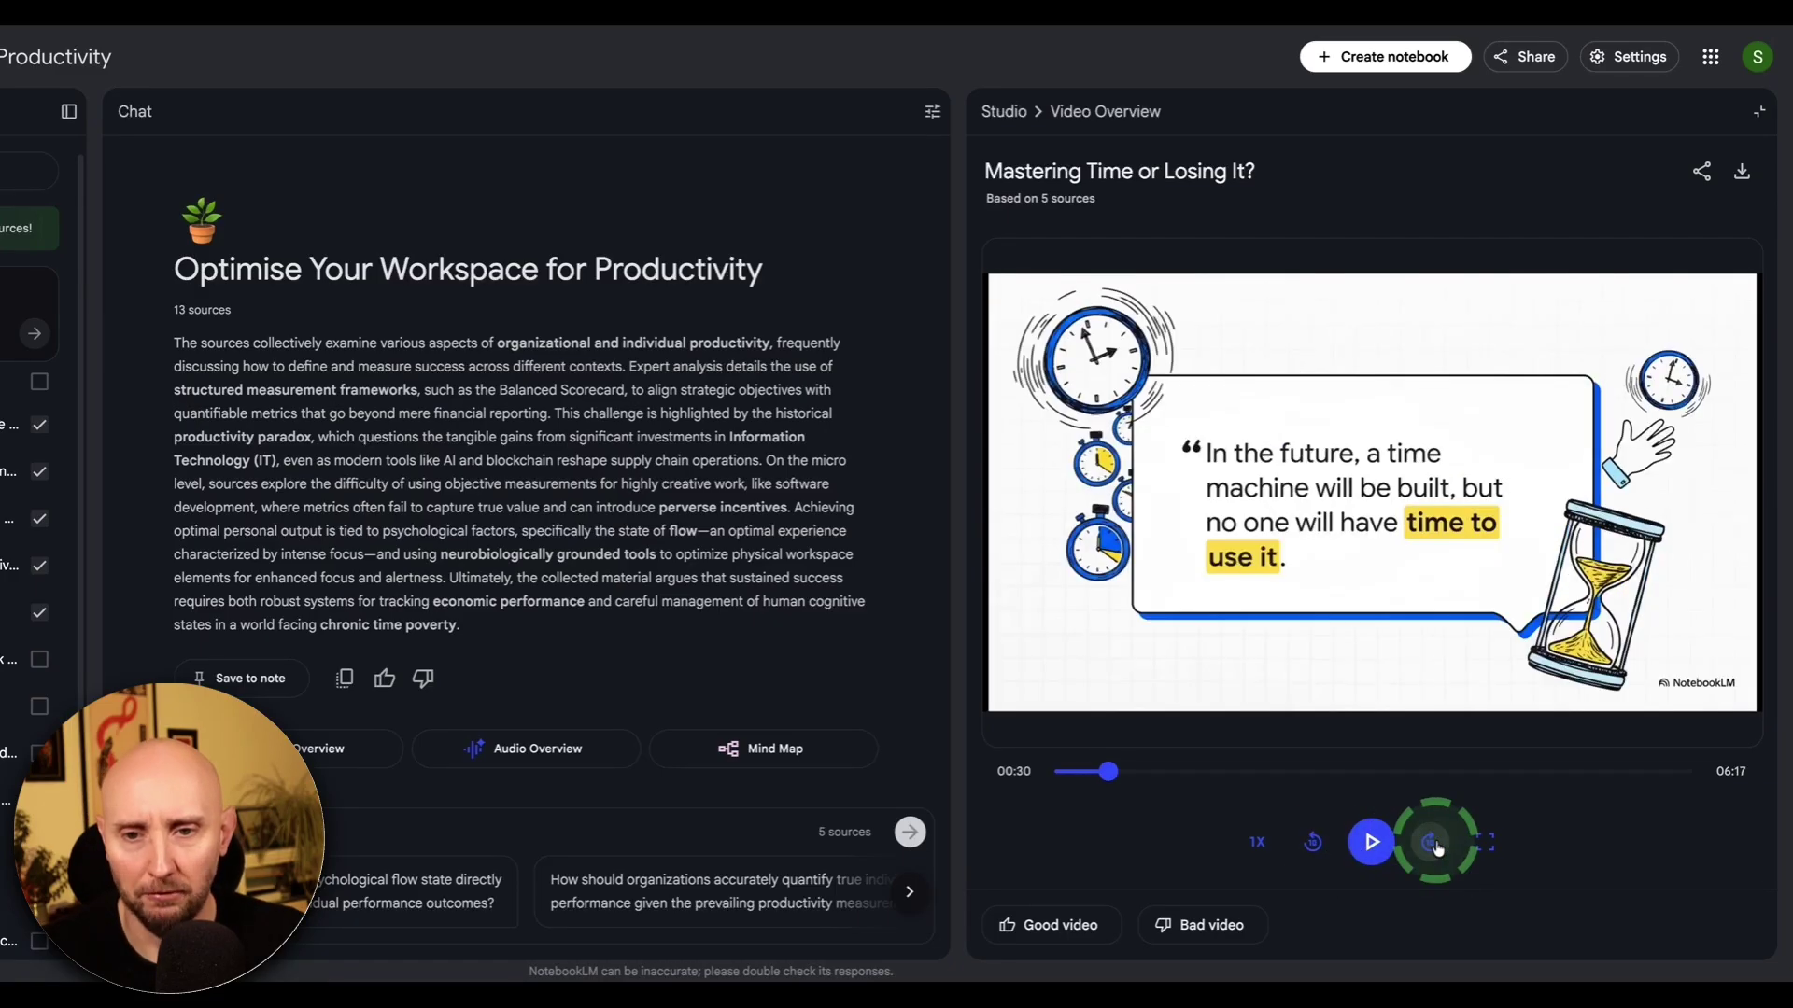
# Check the playback speed options while keeping 1X, then toggle fullscreen on and off.
pyautogui.click(1257, 842)
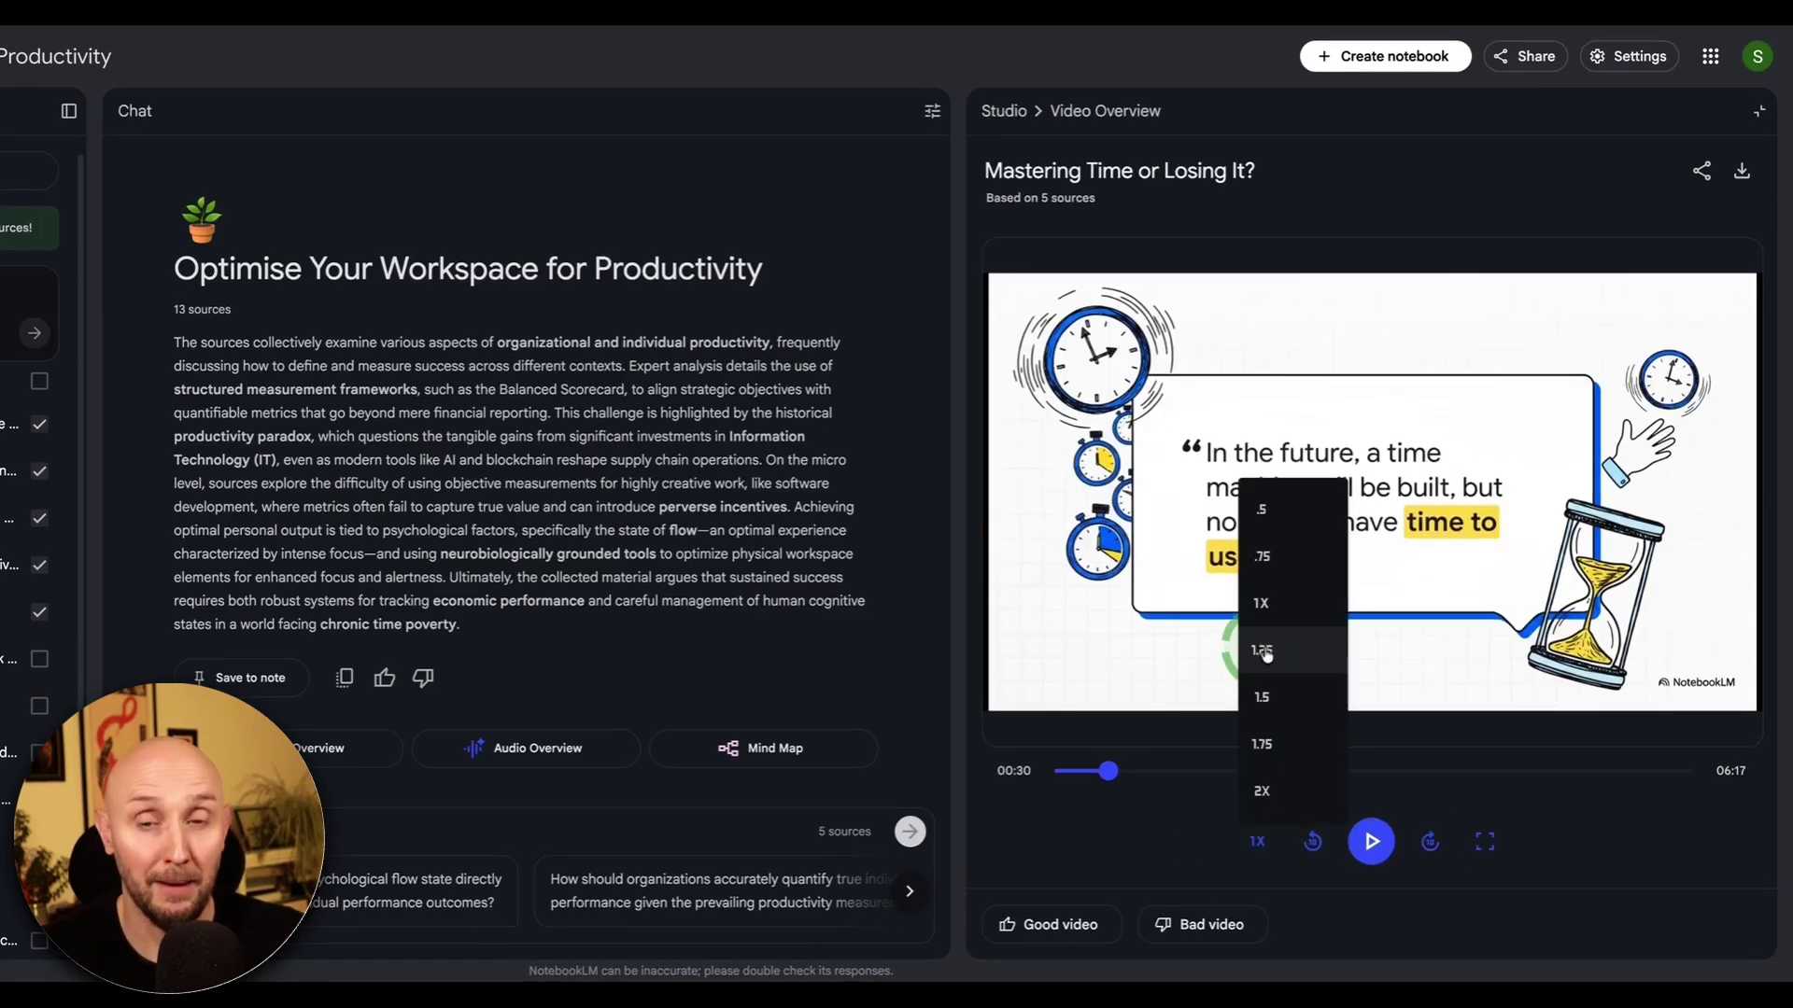
pyautogui.click(1257, 841)
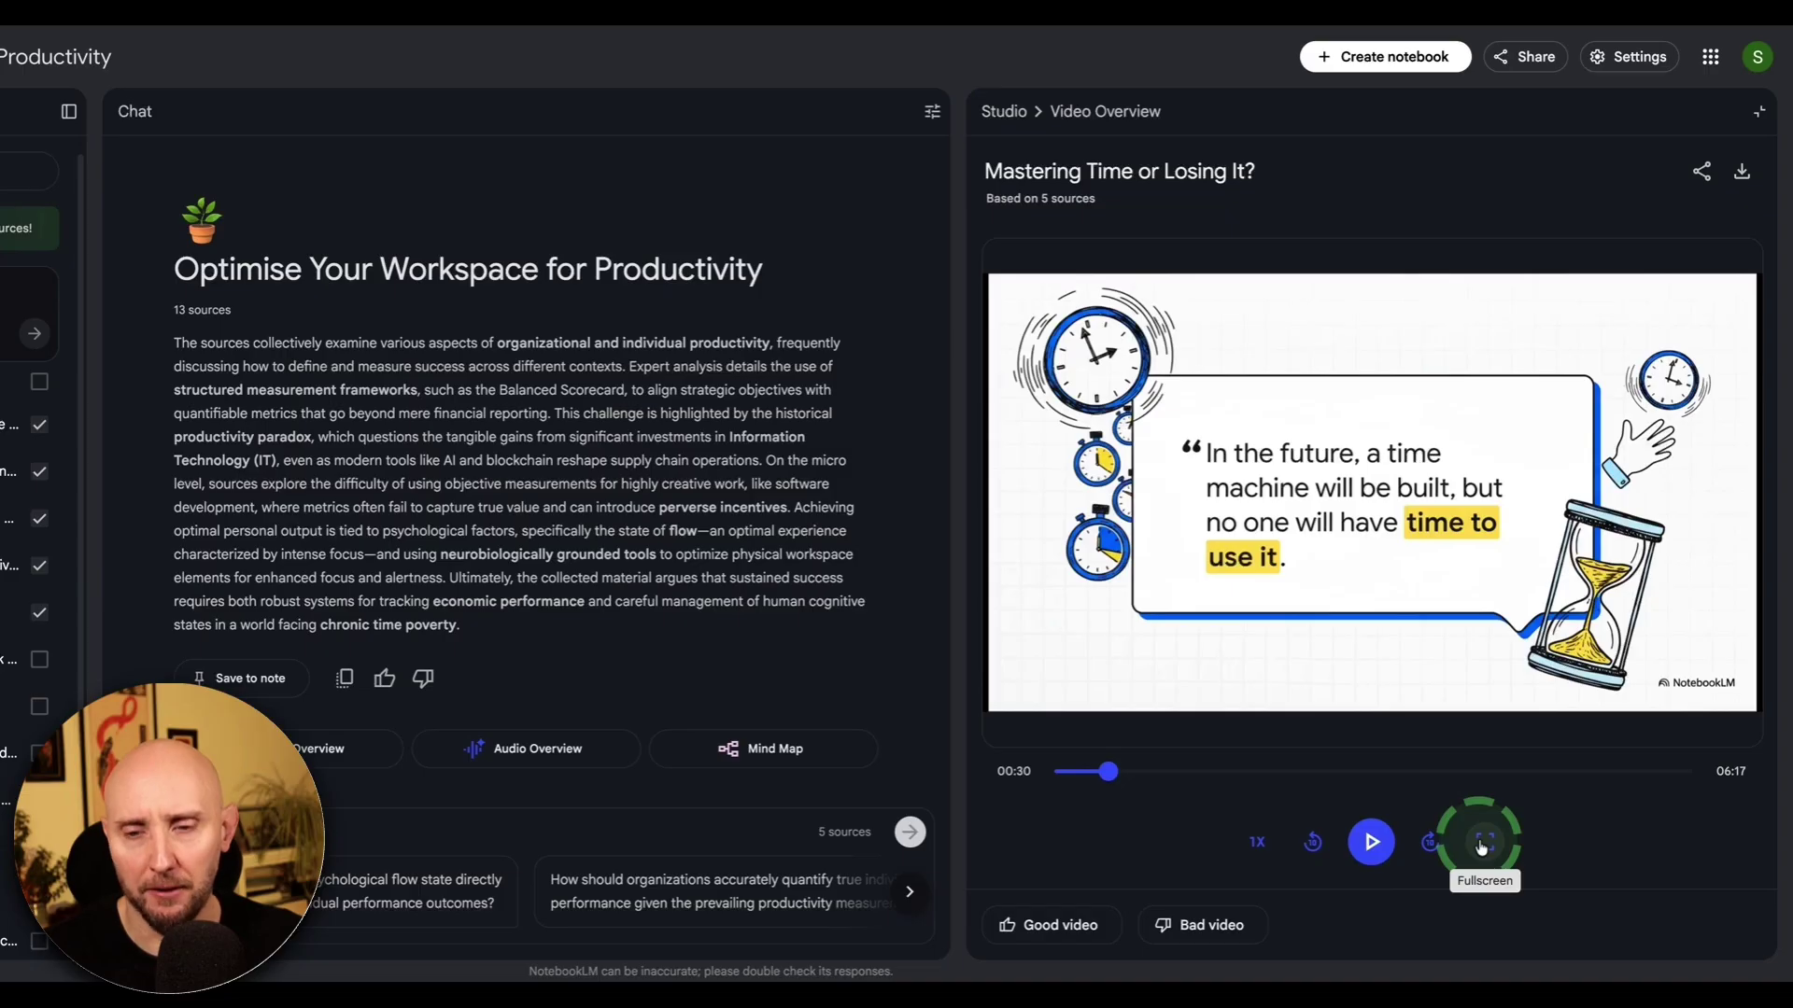
pyautogui.click(1481, 847)
pyautogui.click(1673, 117)
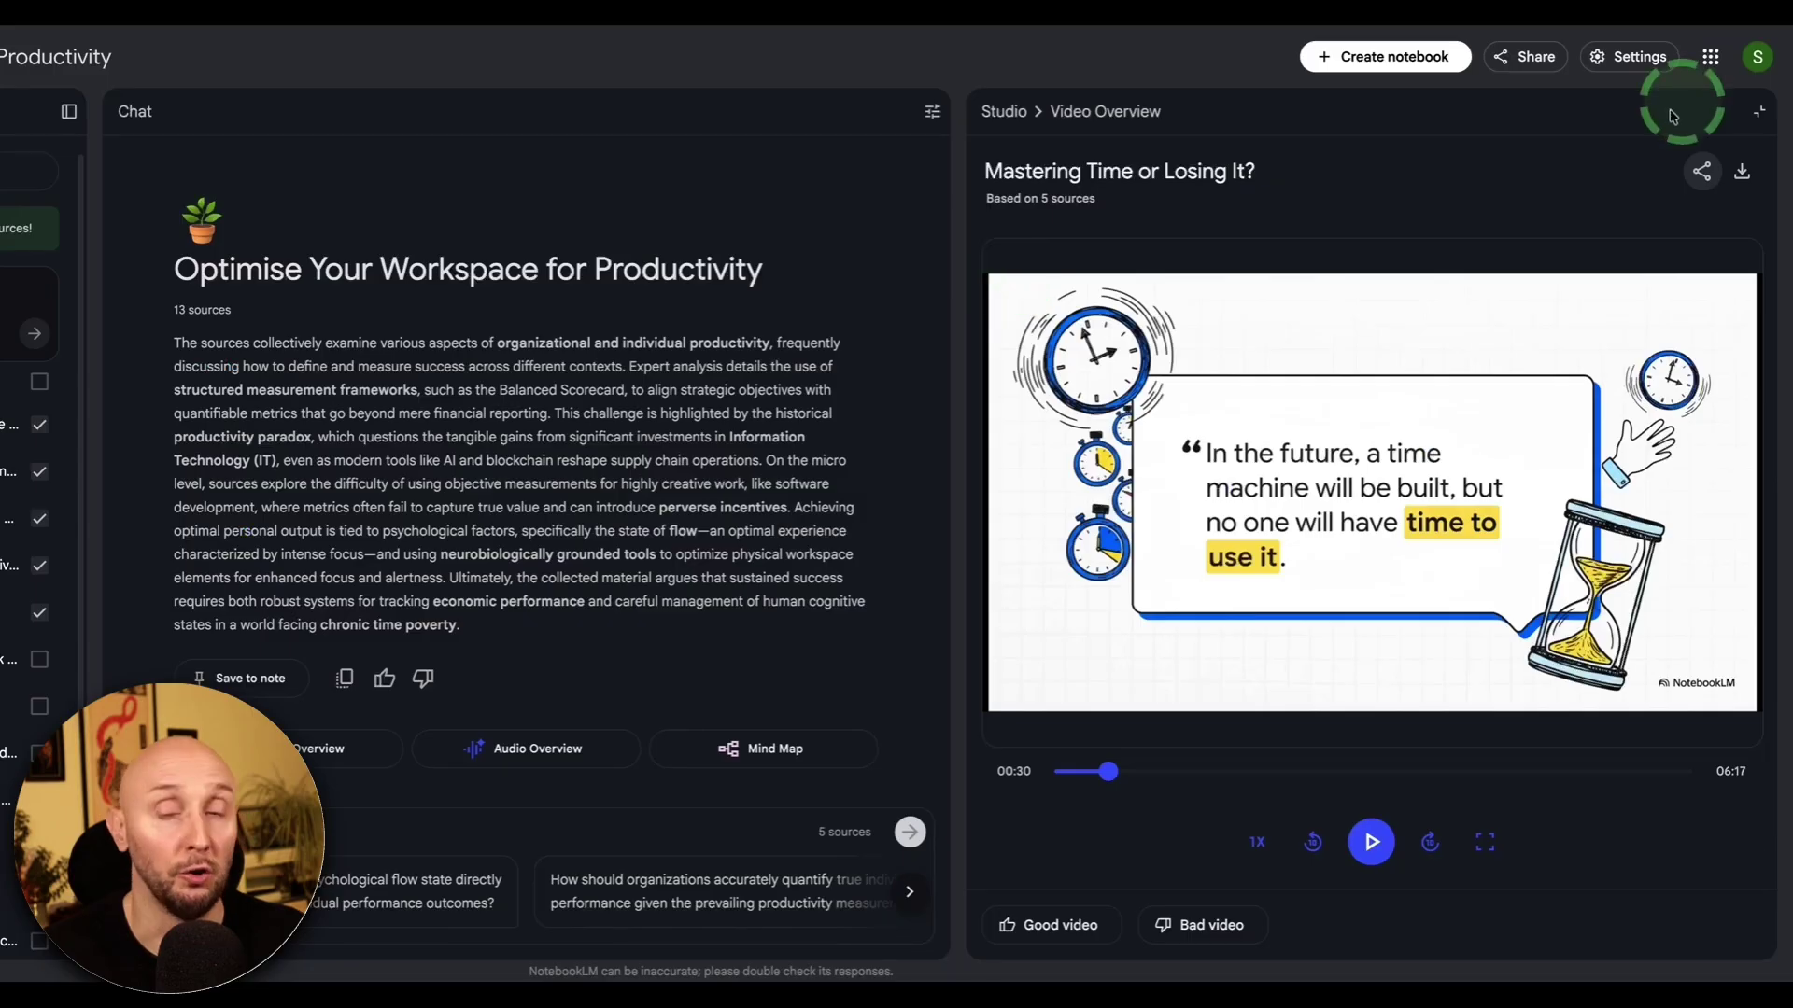
# Share the video overview with Anyone with a link access and copy its link.
pyautogui.click(1702, 173)
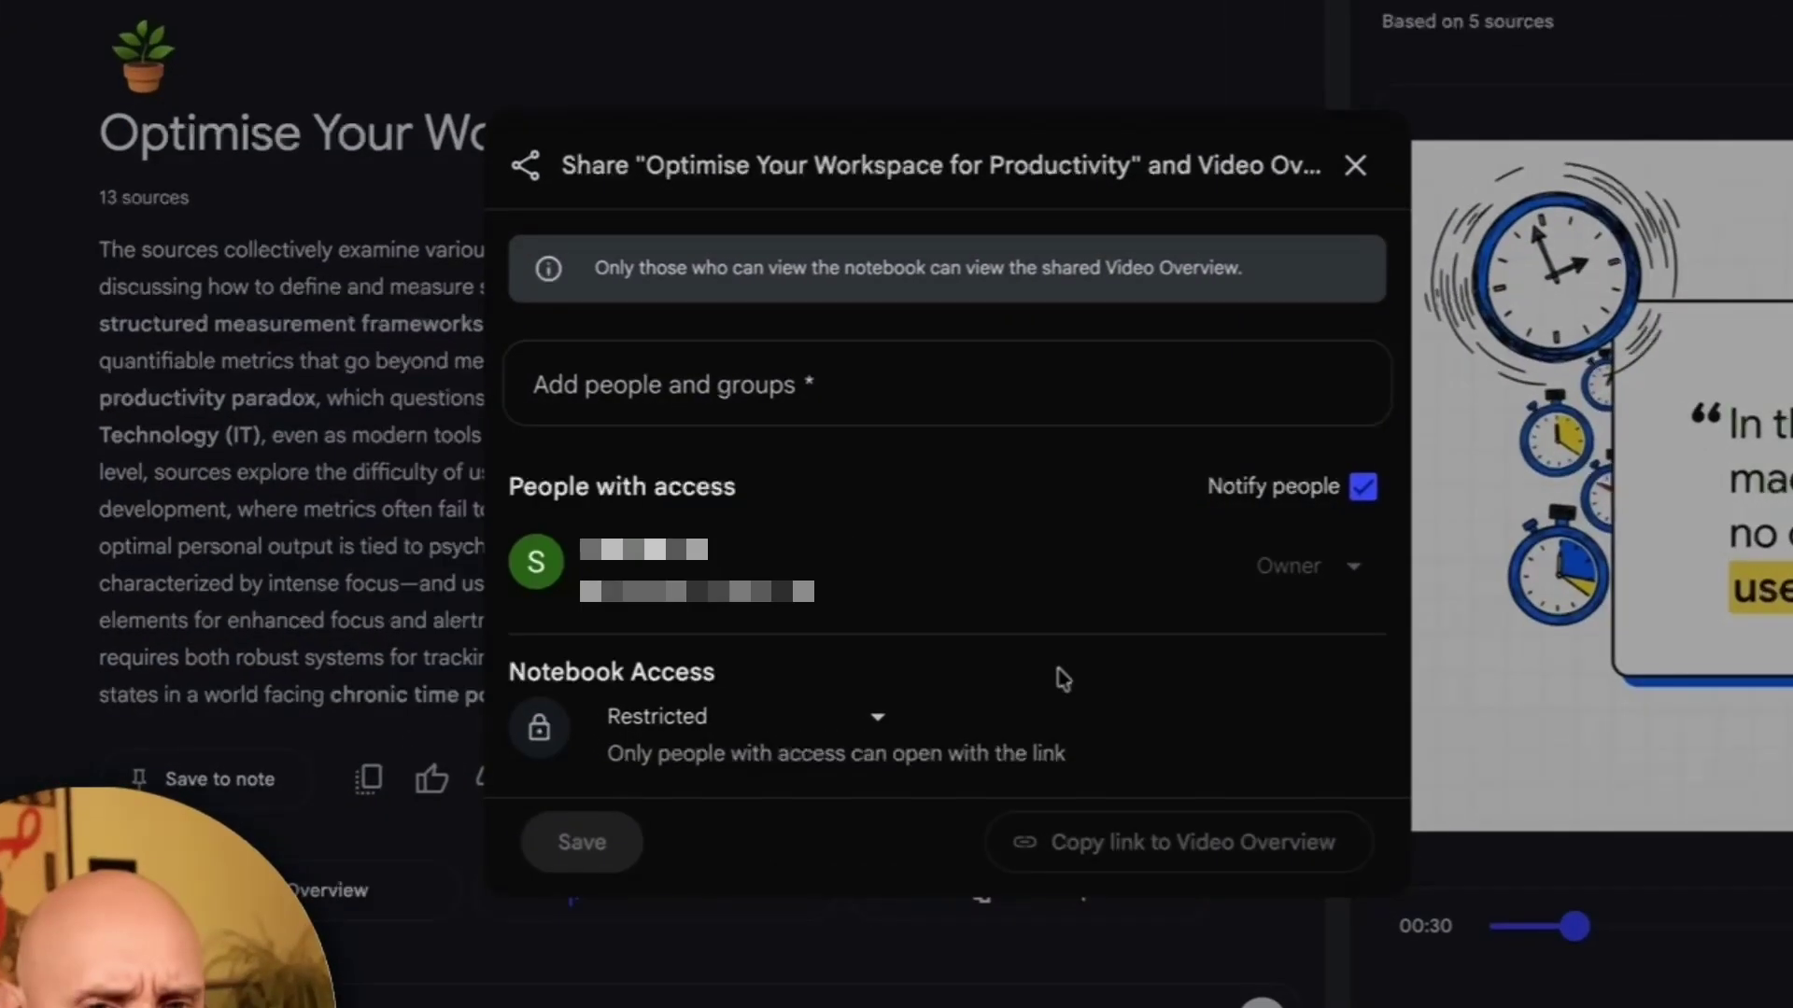
pyautogui.moveTo(715, 672); pyautogui.dragTo(518, 676)
pyautogui.click(732, 674)
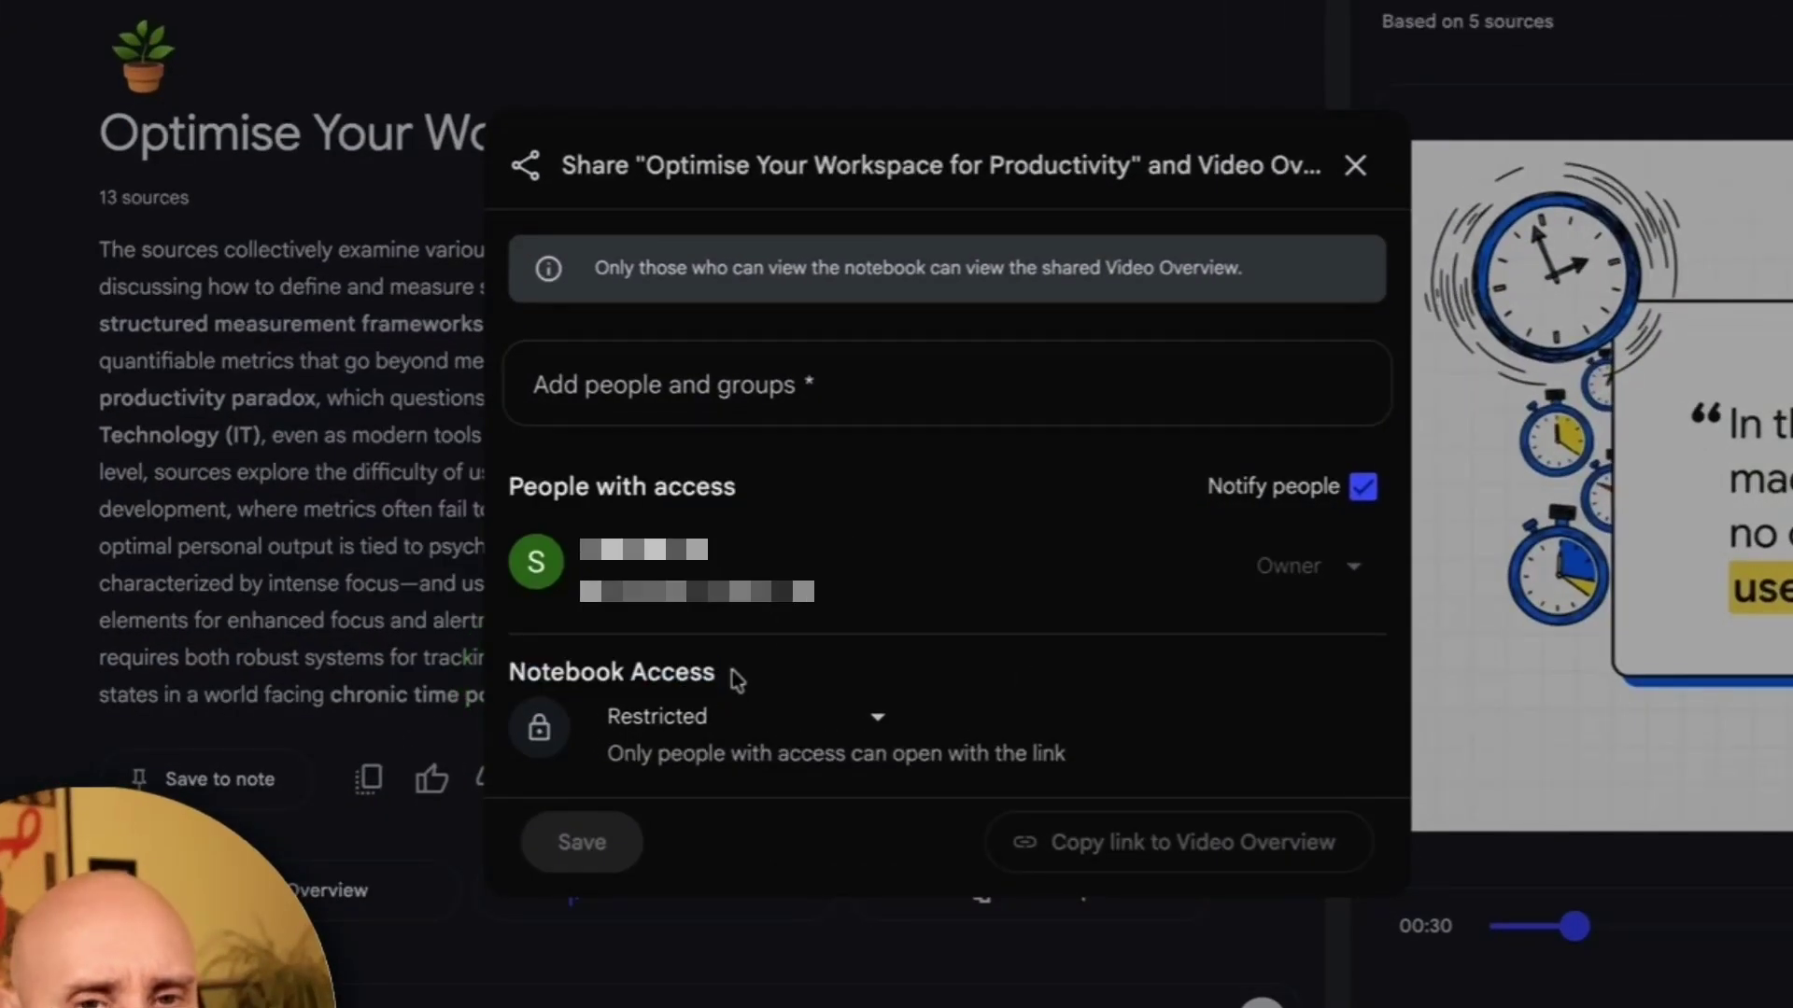
pyautogui.click(878, 727)
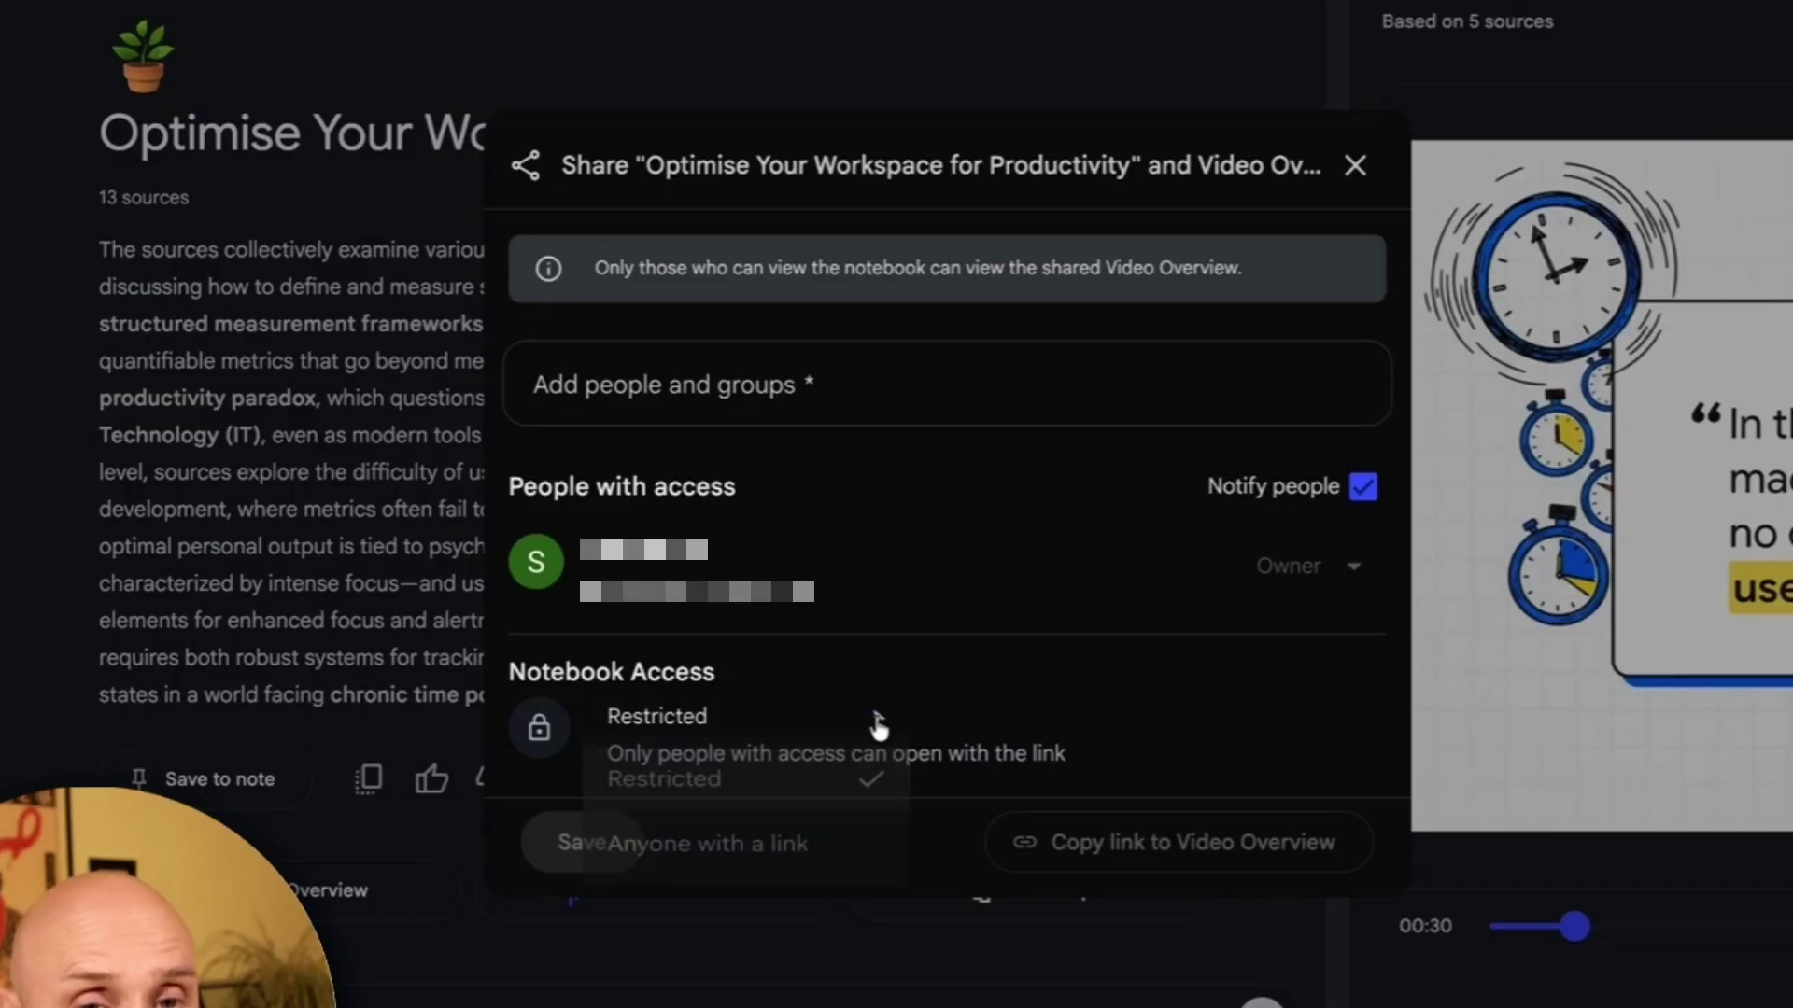
pyautogui.click(682, 857)
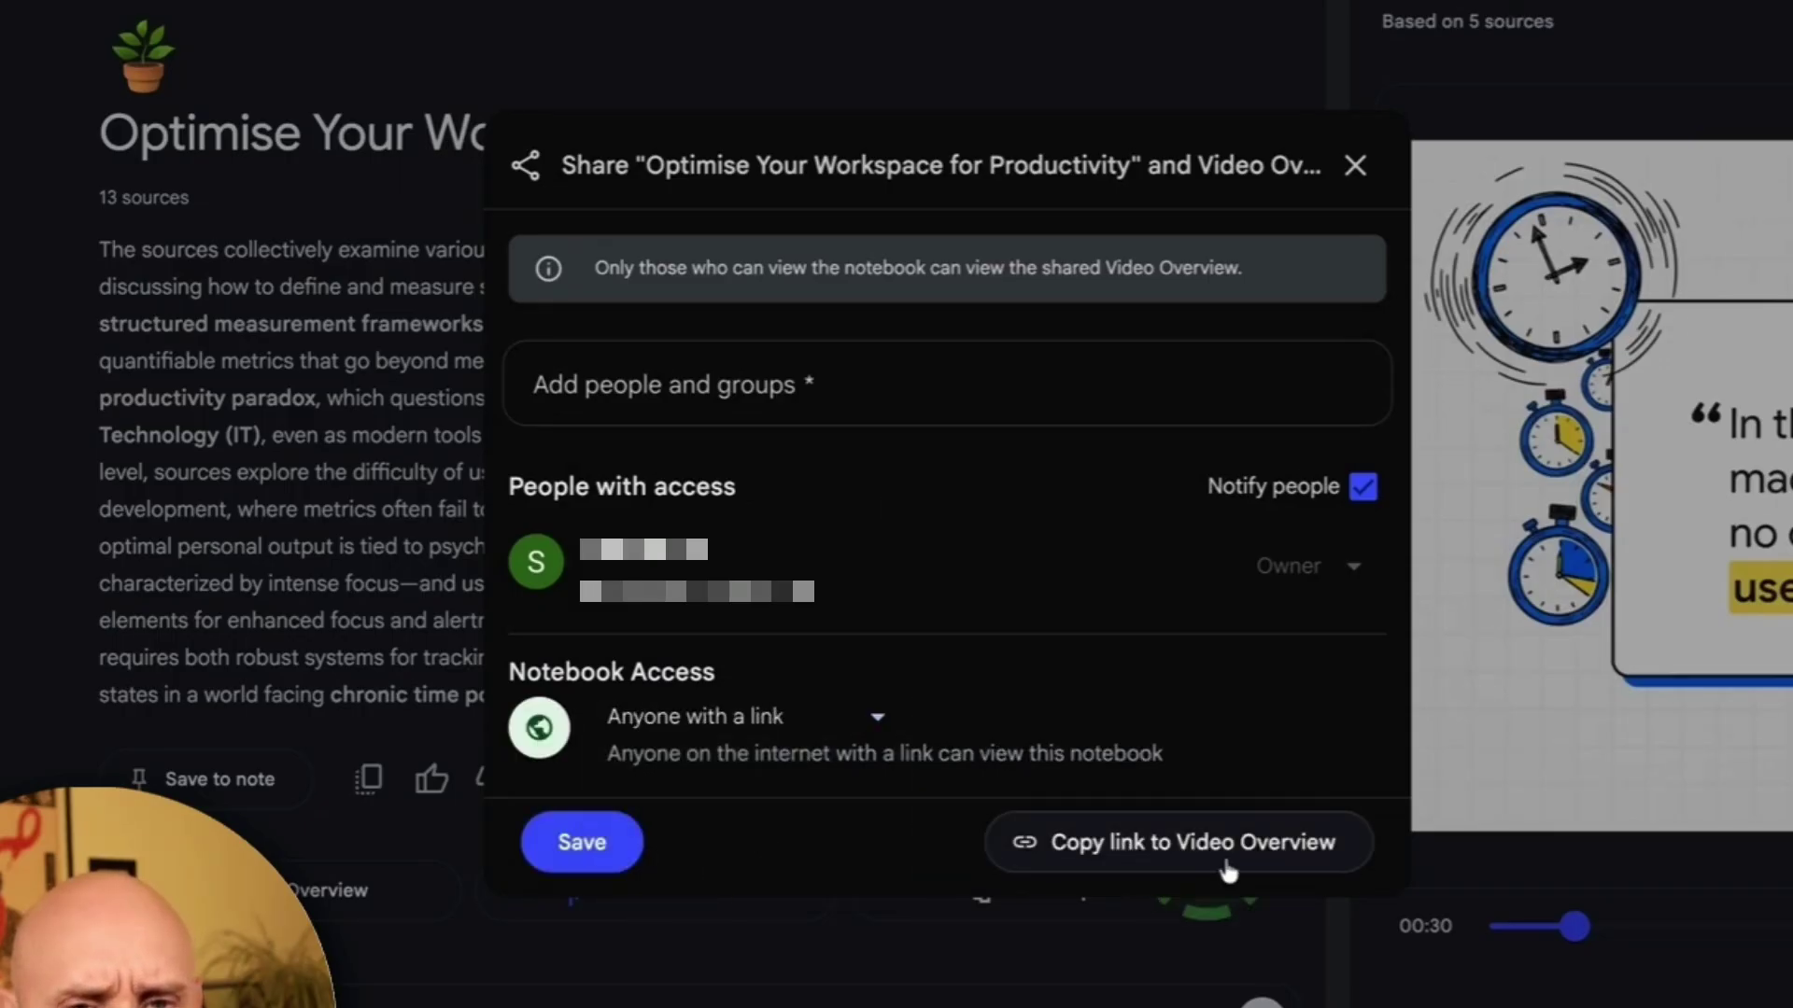
pyautogui.click(1074, 845)
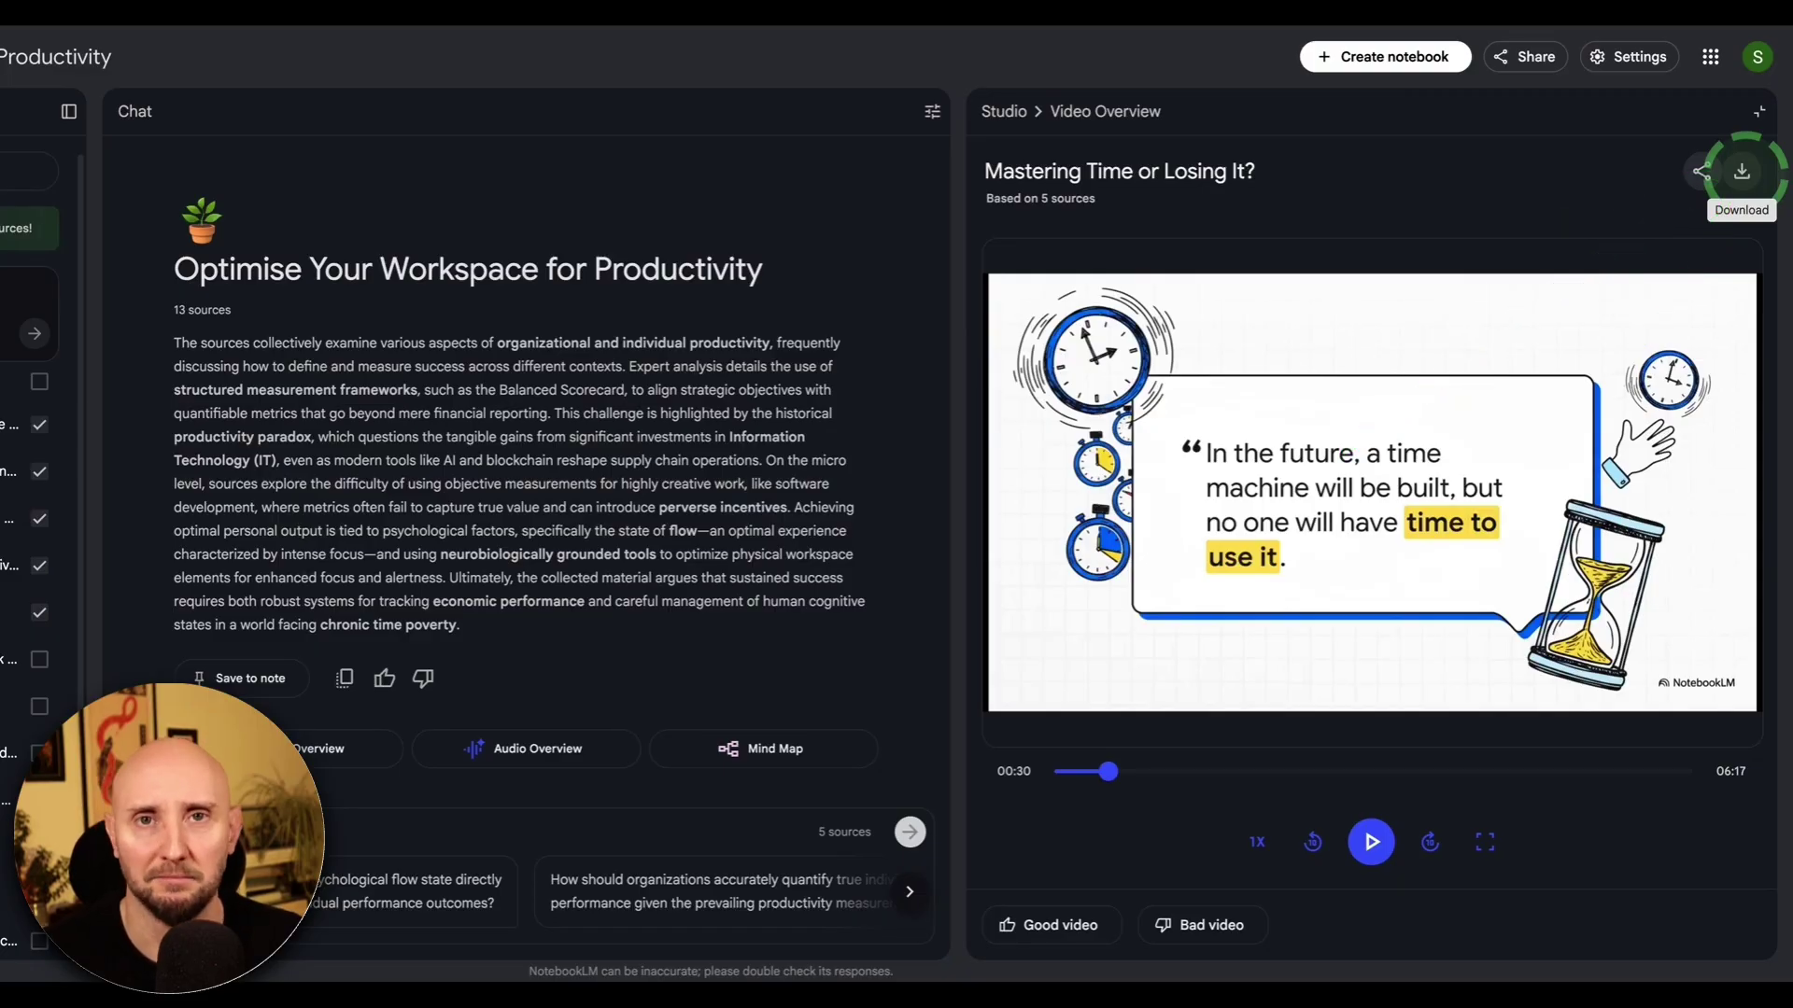
# Close the video, set the whole notebook to Anyone with a link, and copy its share link.
pyautogui.click(1761, 113)
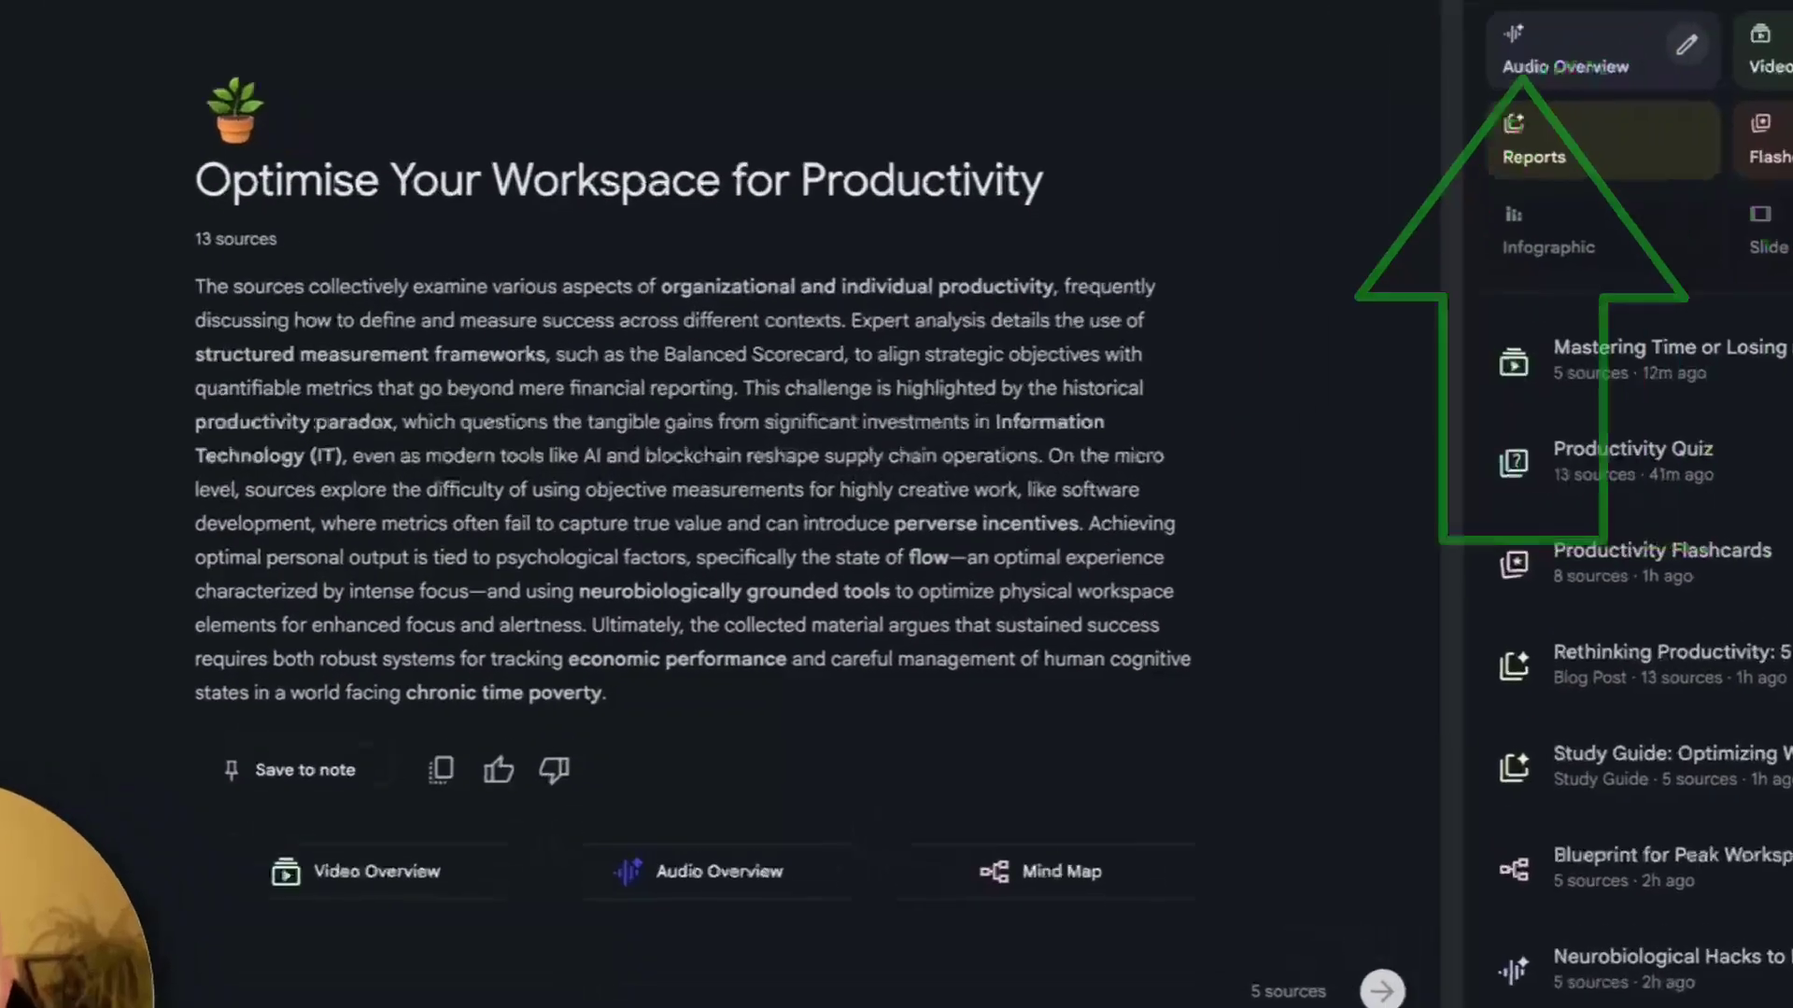
pyautogui.click(1522, 57)
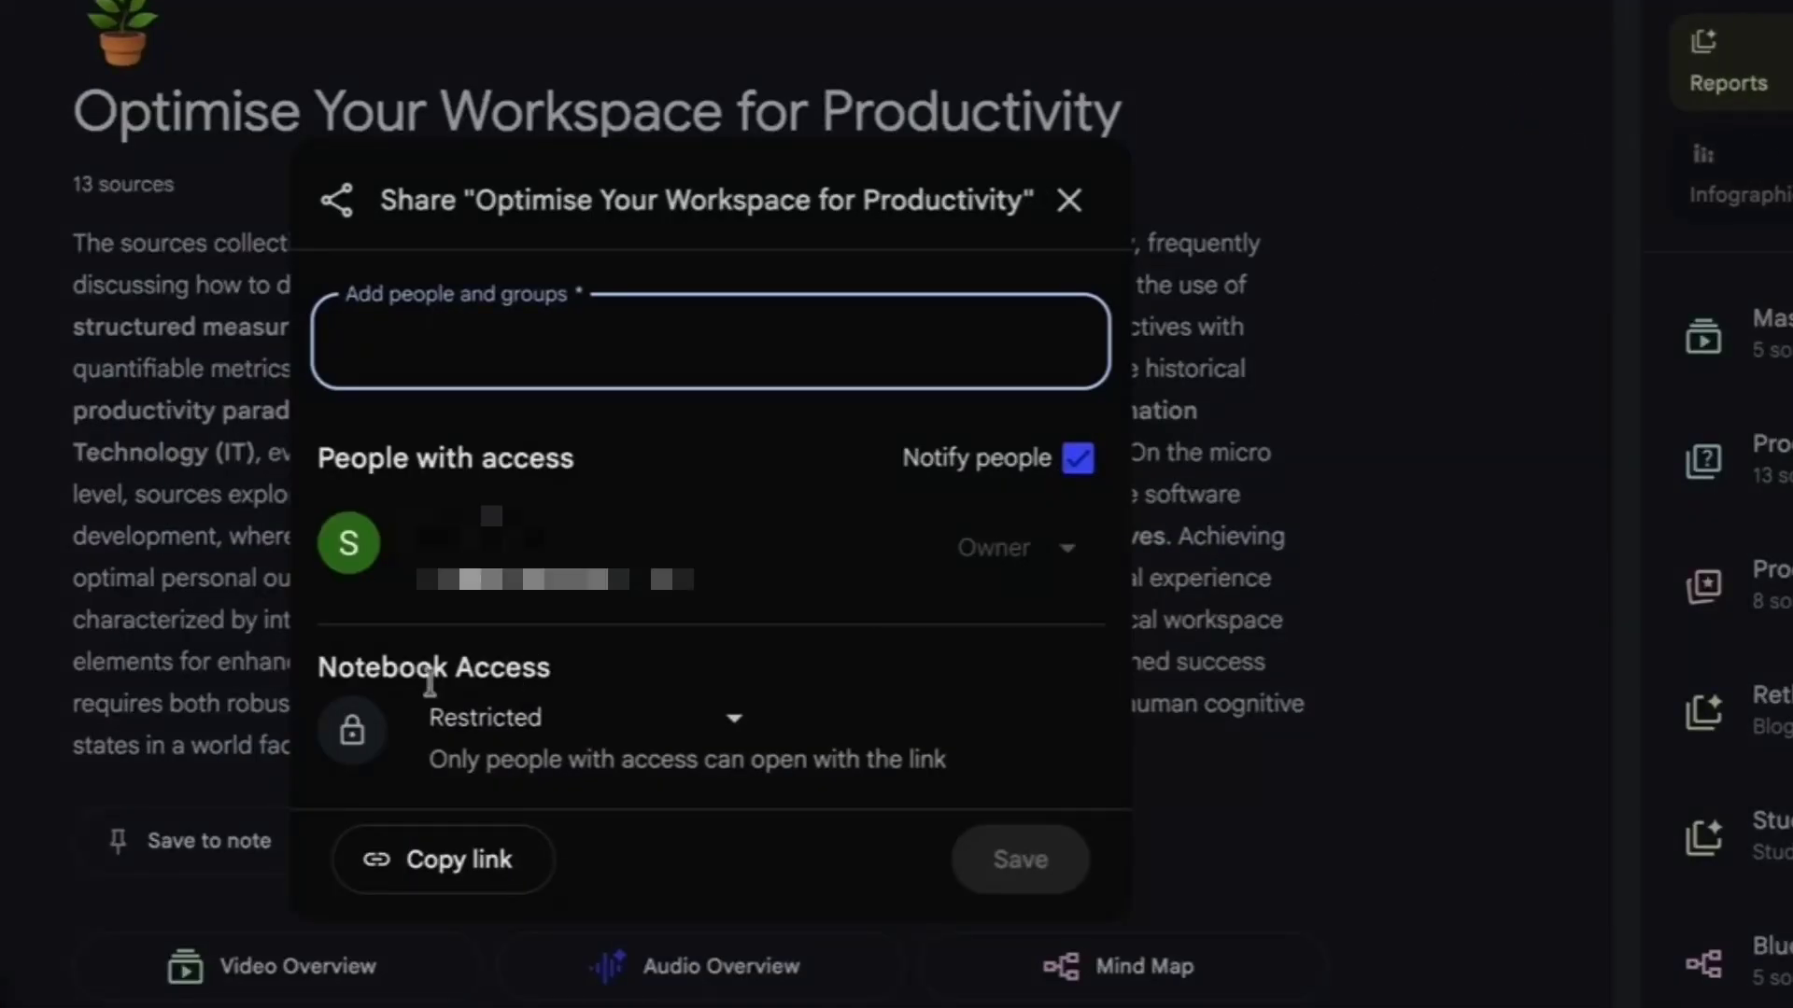
pyautogui.moveTo(467, 677); pyautogui.dragTo(418, 675)
pyautogui.moveTo(573, 680); pyautogui.dragTo(320, 670)
pyautogui.click(736, 721)
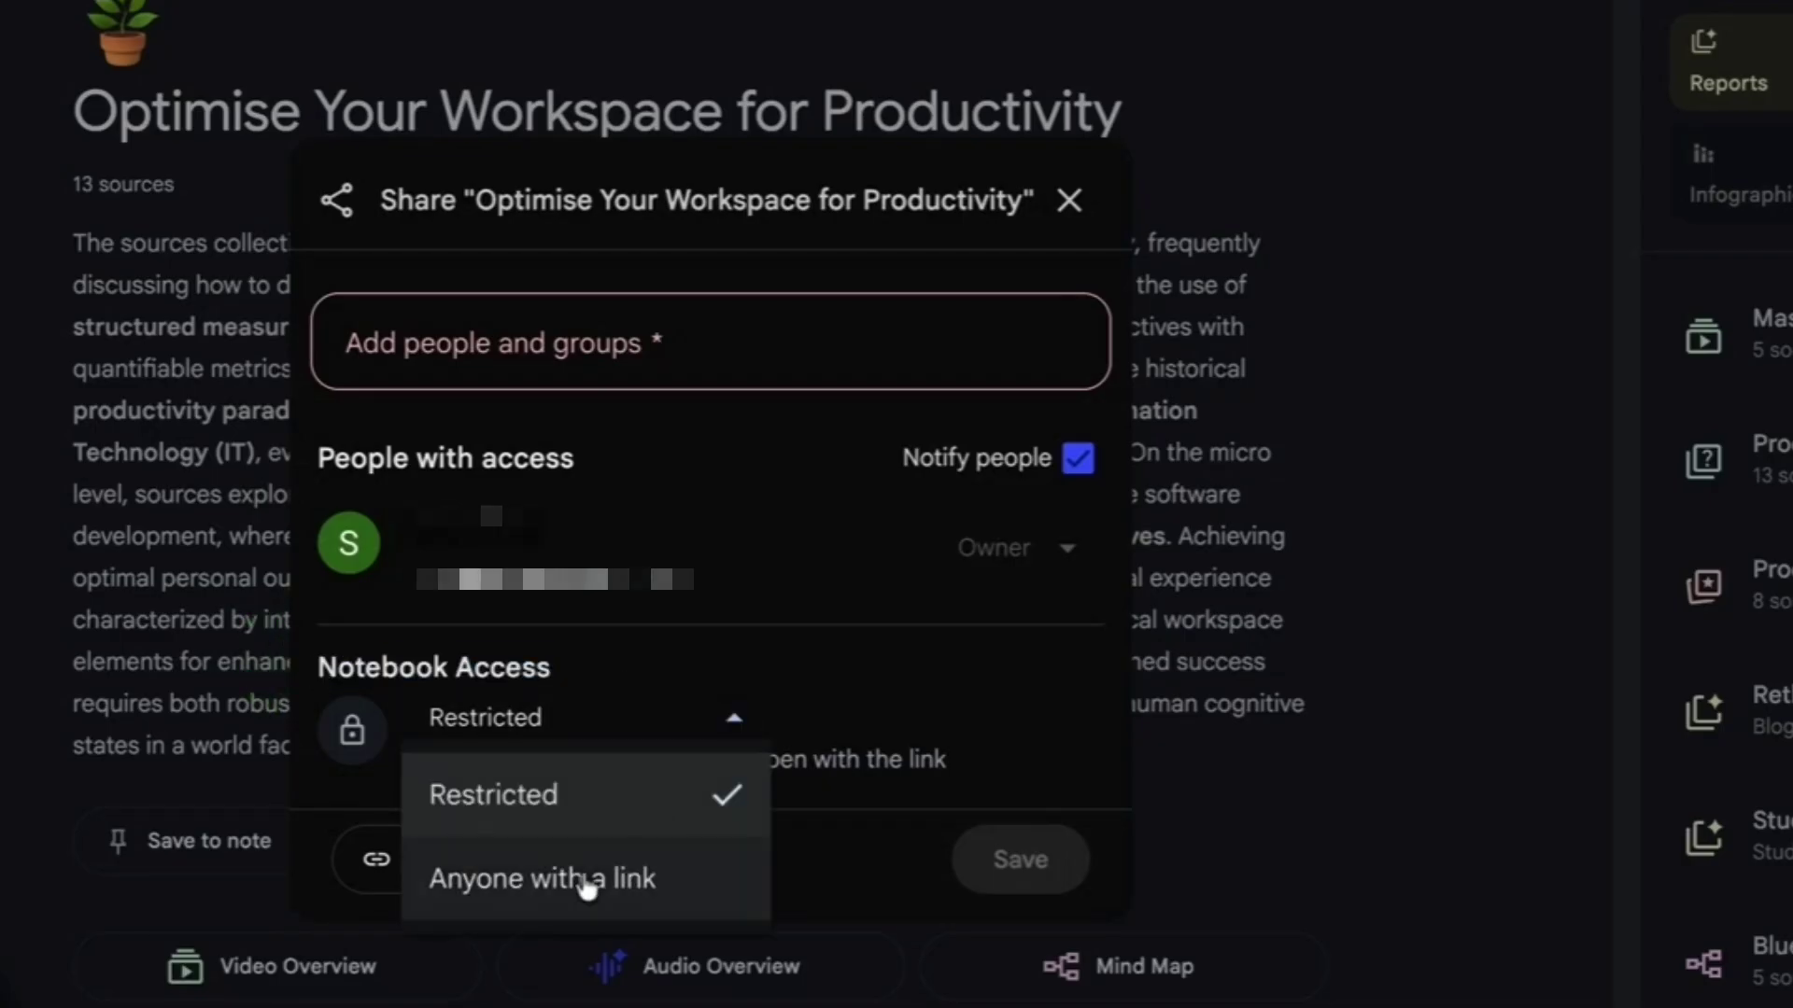
pyautogui.click(564, 887)
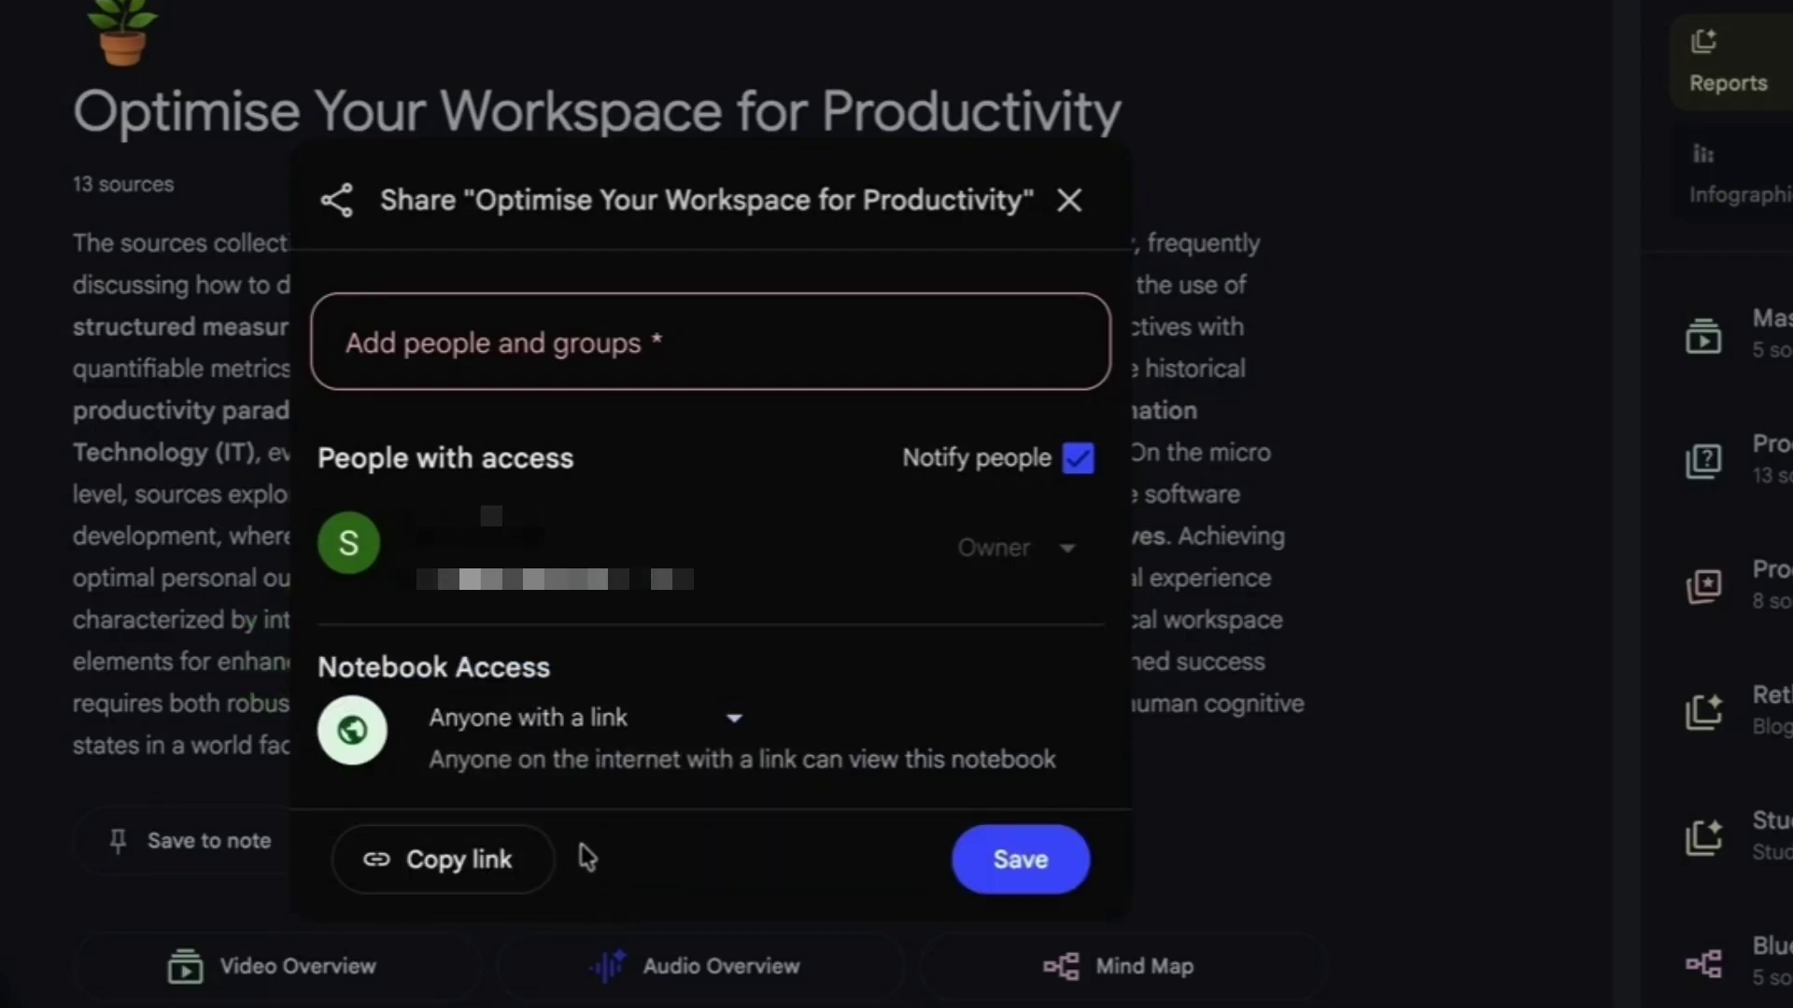
pyautogui.click(487, 886)
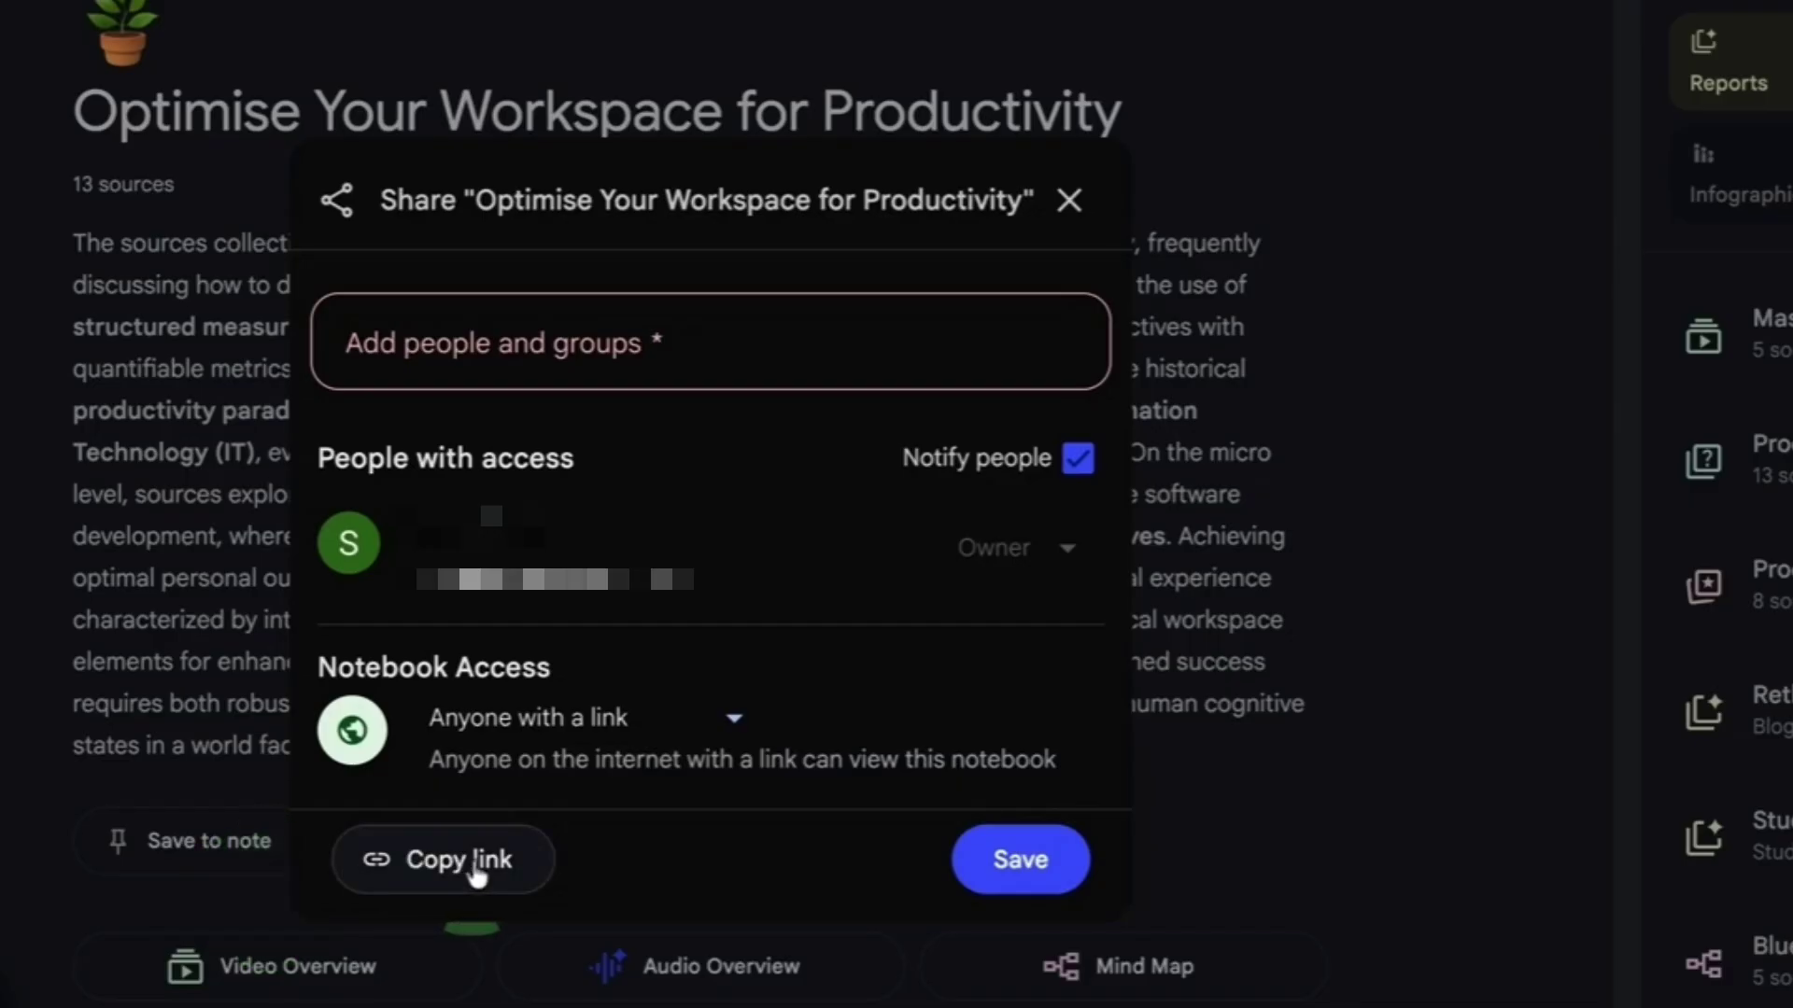